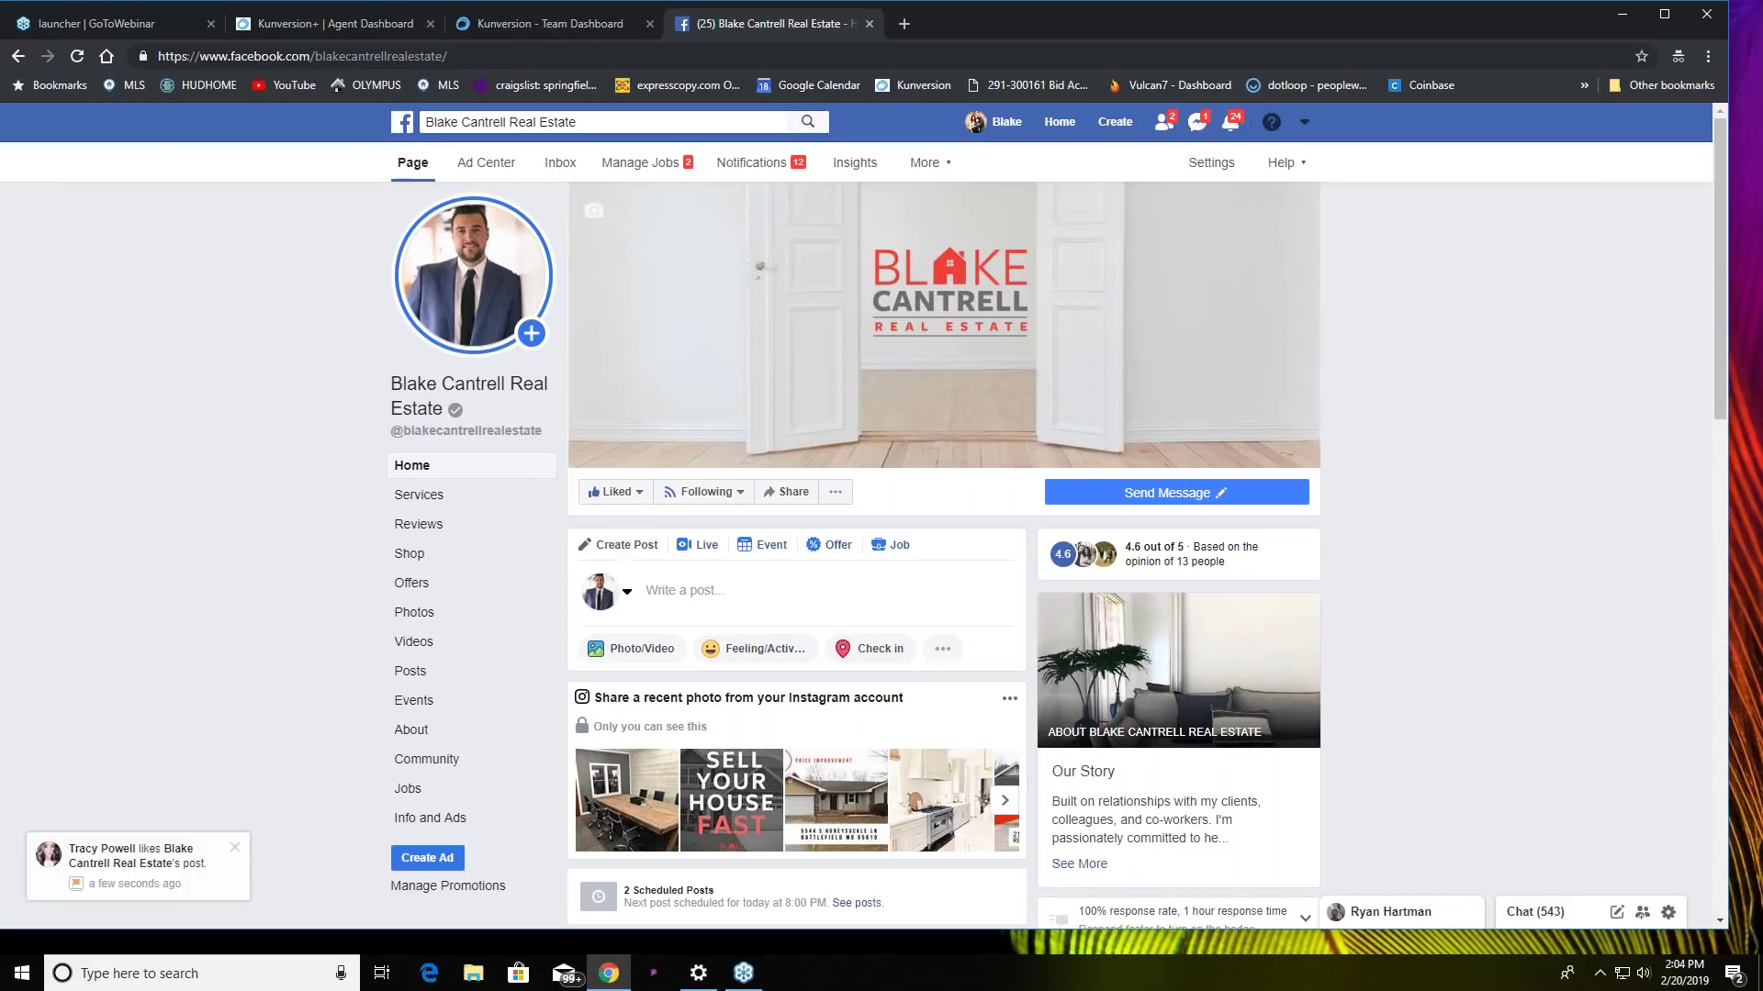
- Maximize the browser window, then switch to the Kunversion+ agent dashboard and open the squeeze page builder
{"action": "mouse_move", "coordinate": [802, 290]}
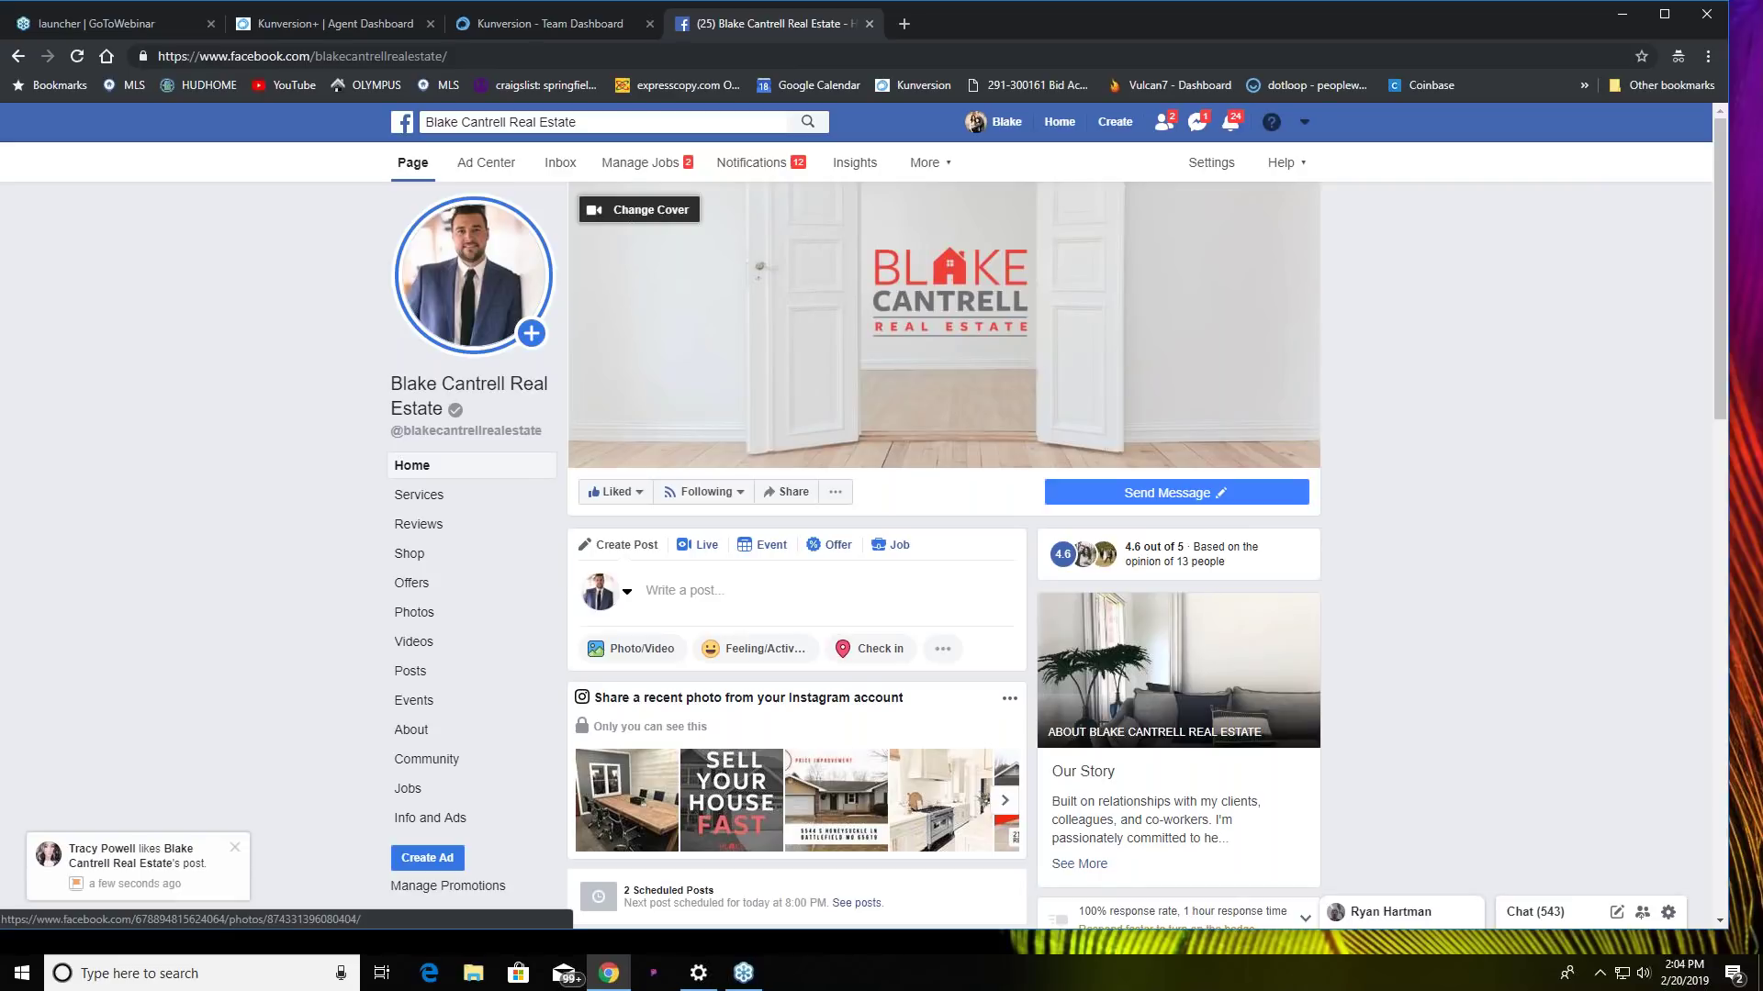
{"action": "left_click", "coordinate": [1669, 13]}
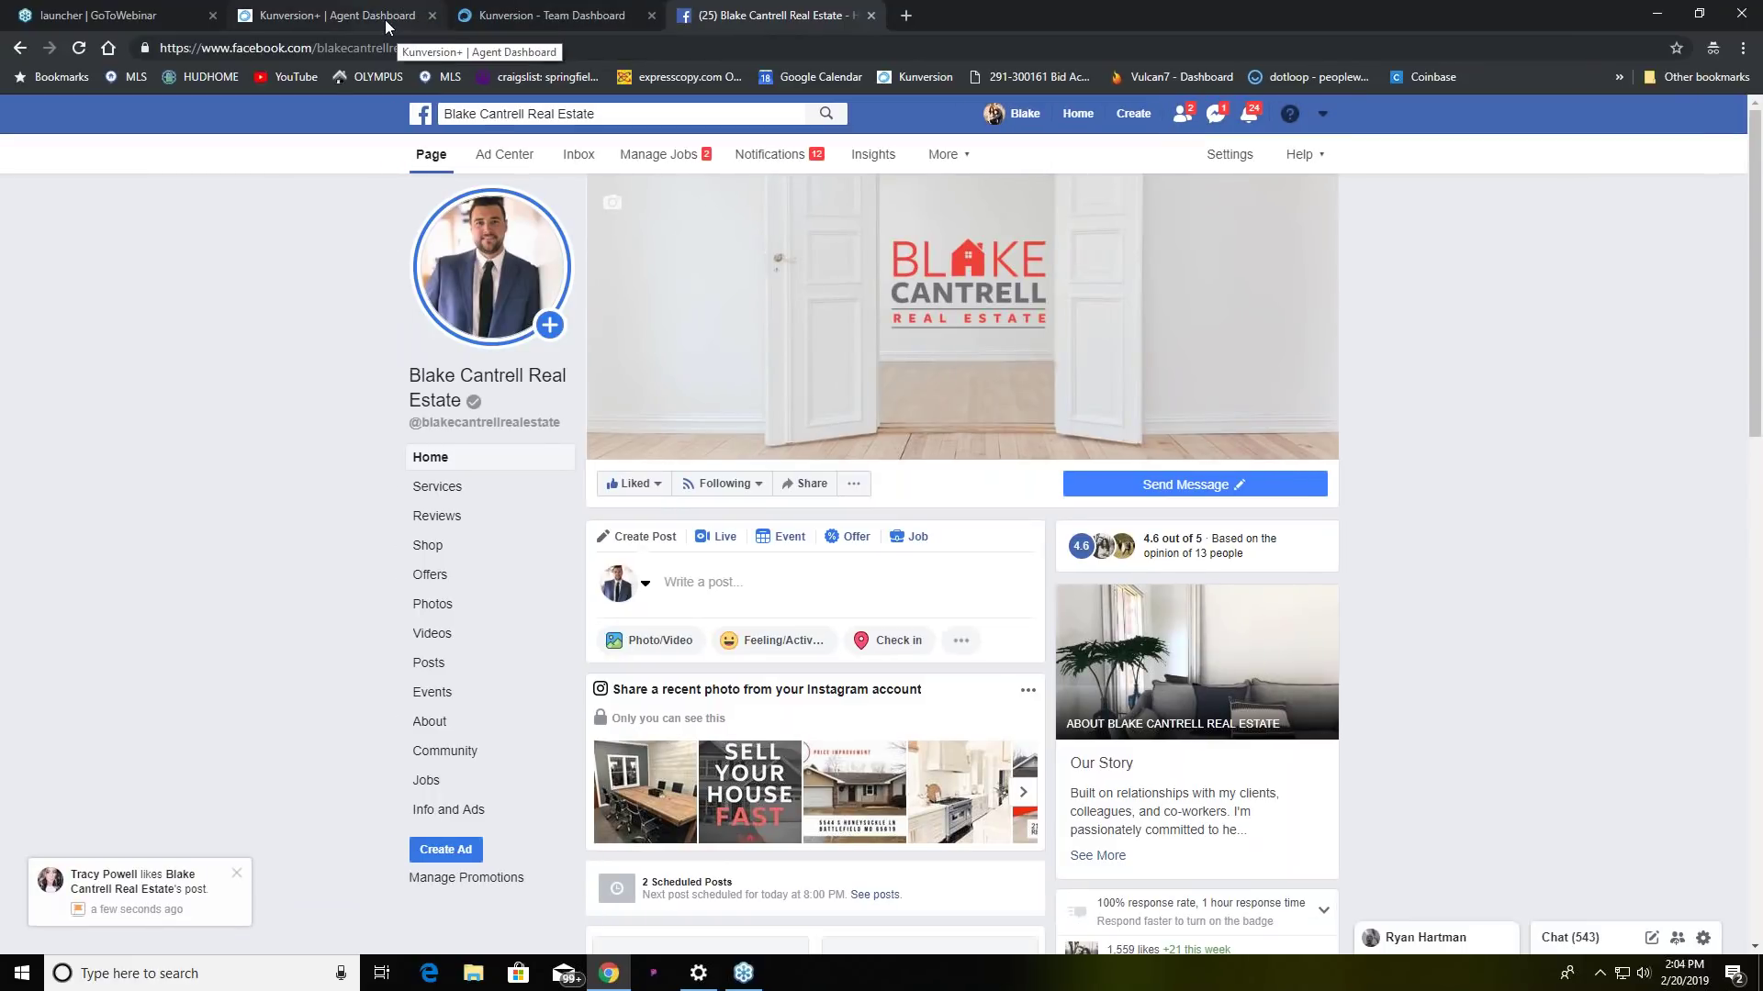
{"action": "left_click", "coordinate": [384, 19]}
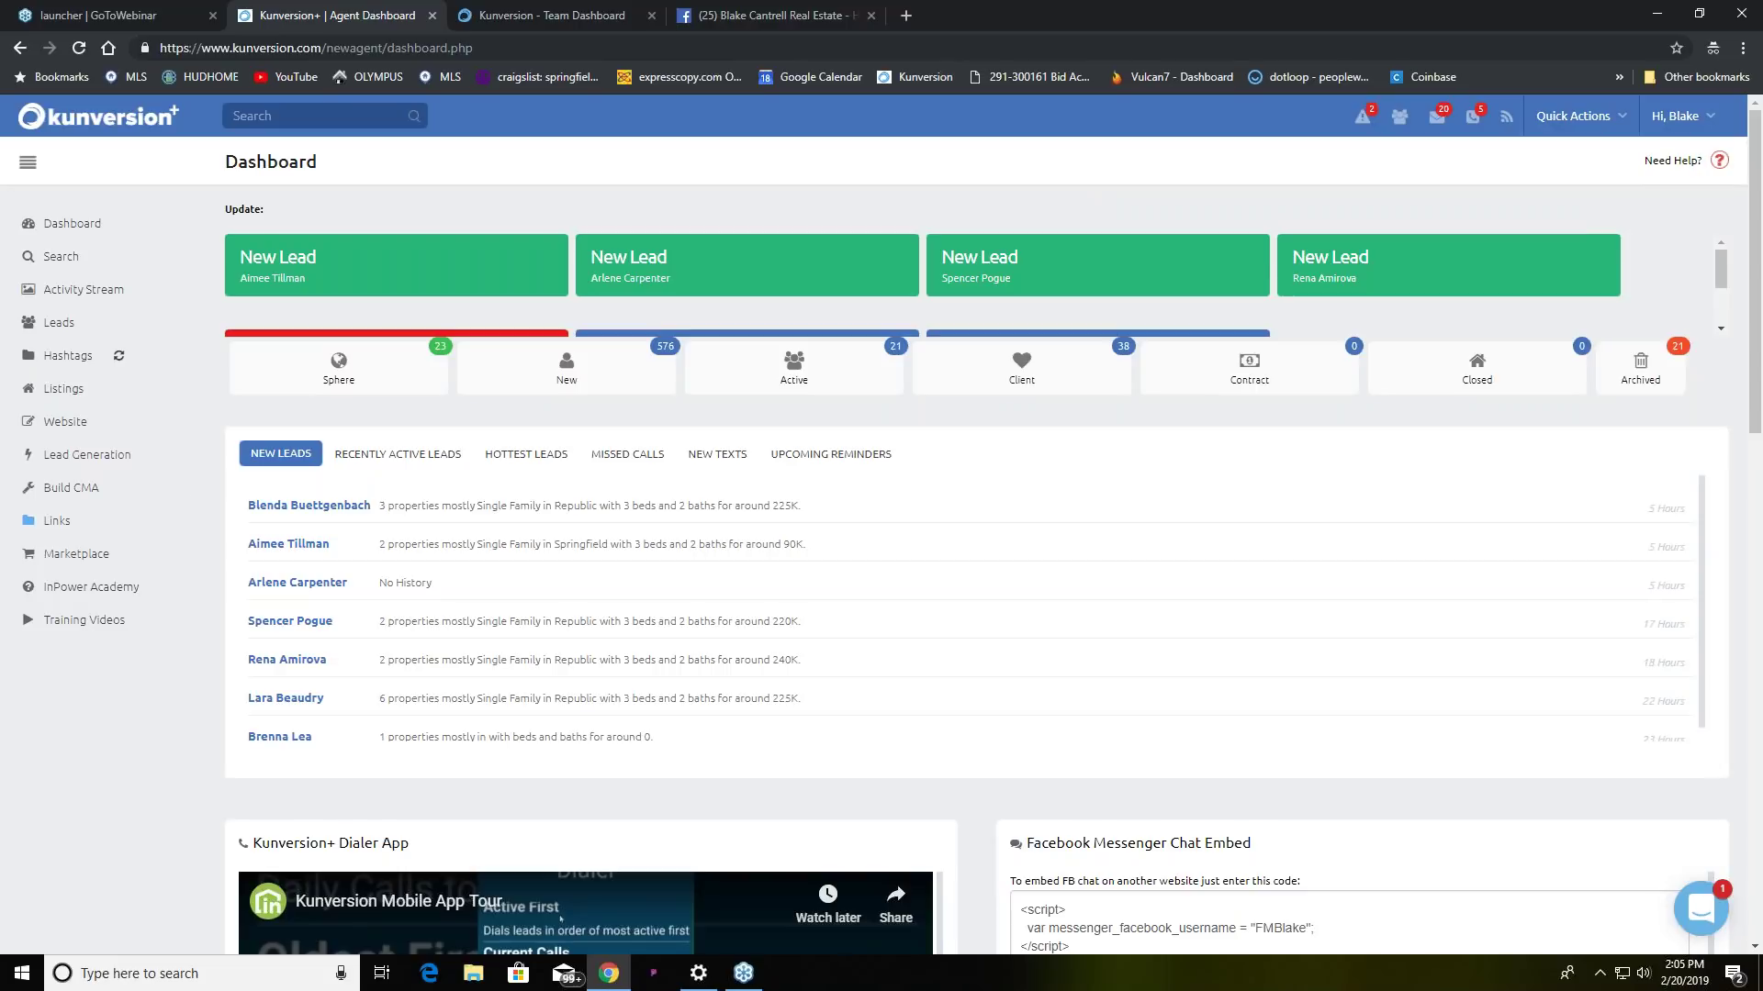
{"action": "left_click", "coordinate": [117, 456]}
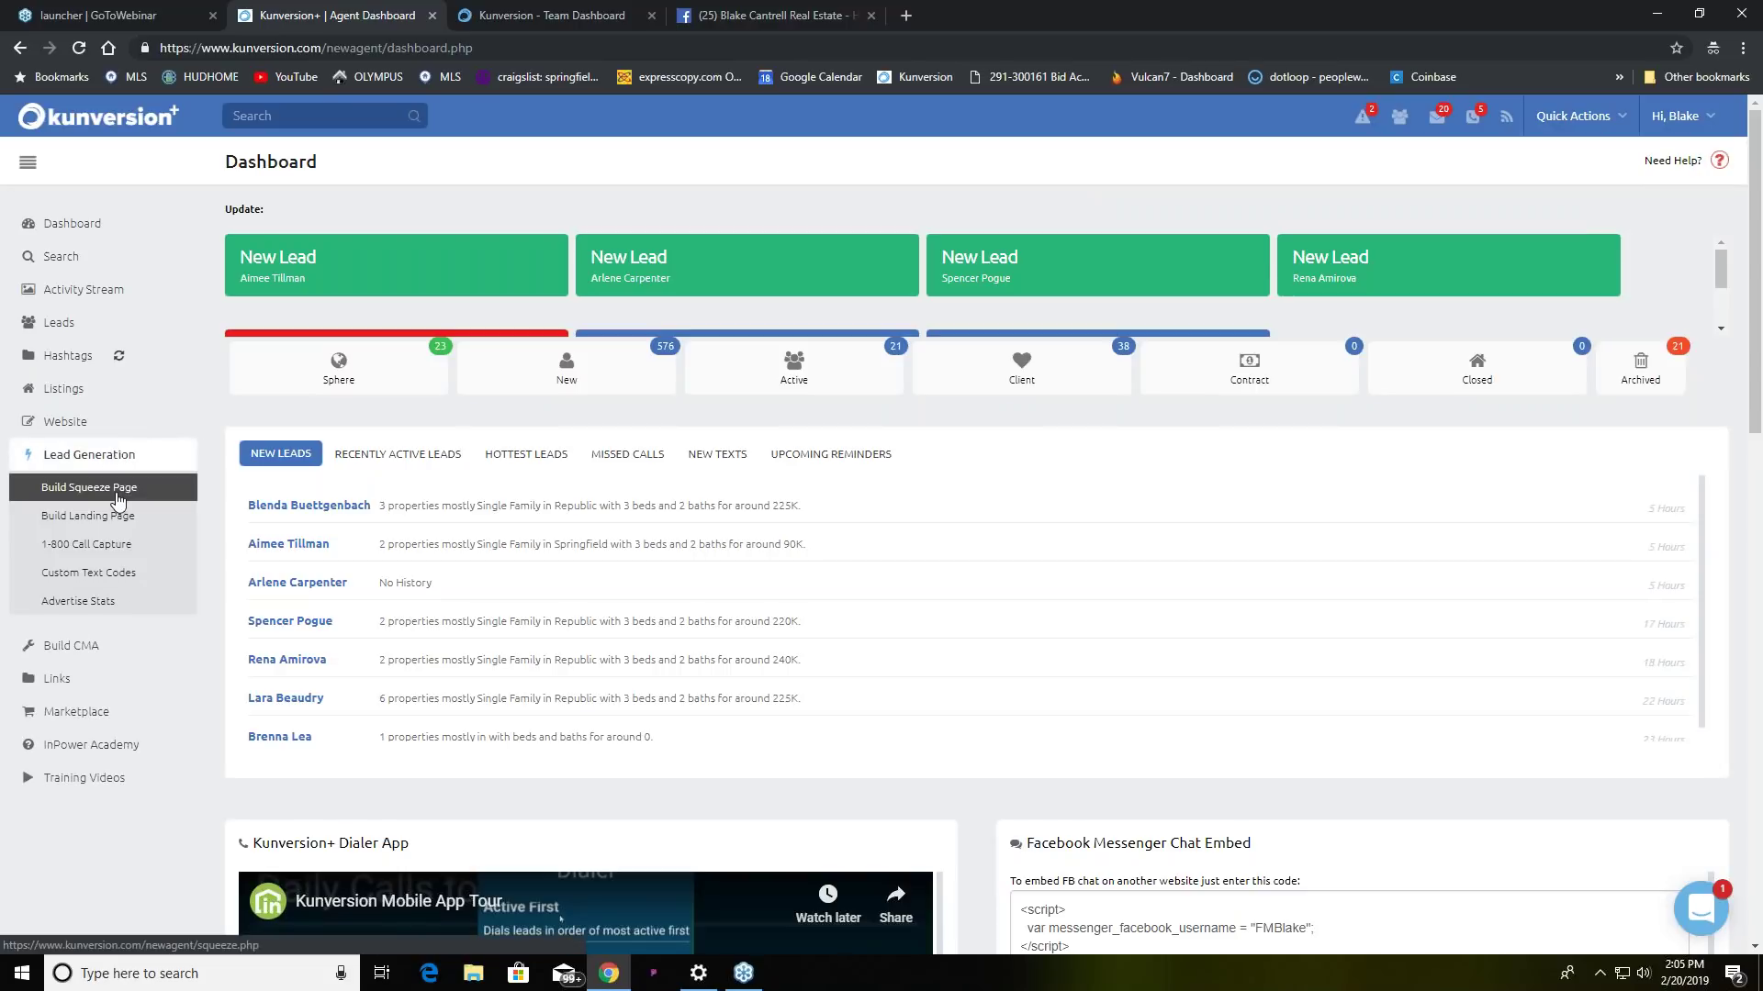
{"action": "left_click", "coordinate": [117, 488]}
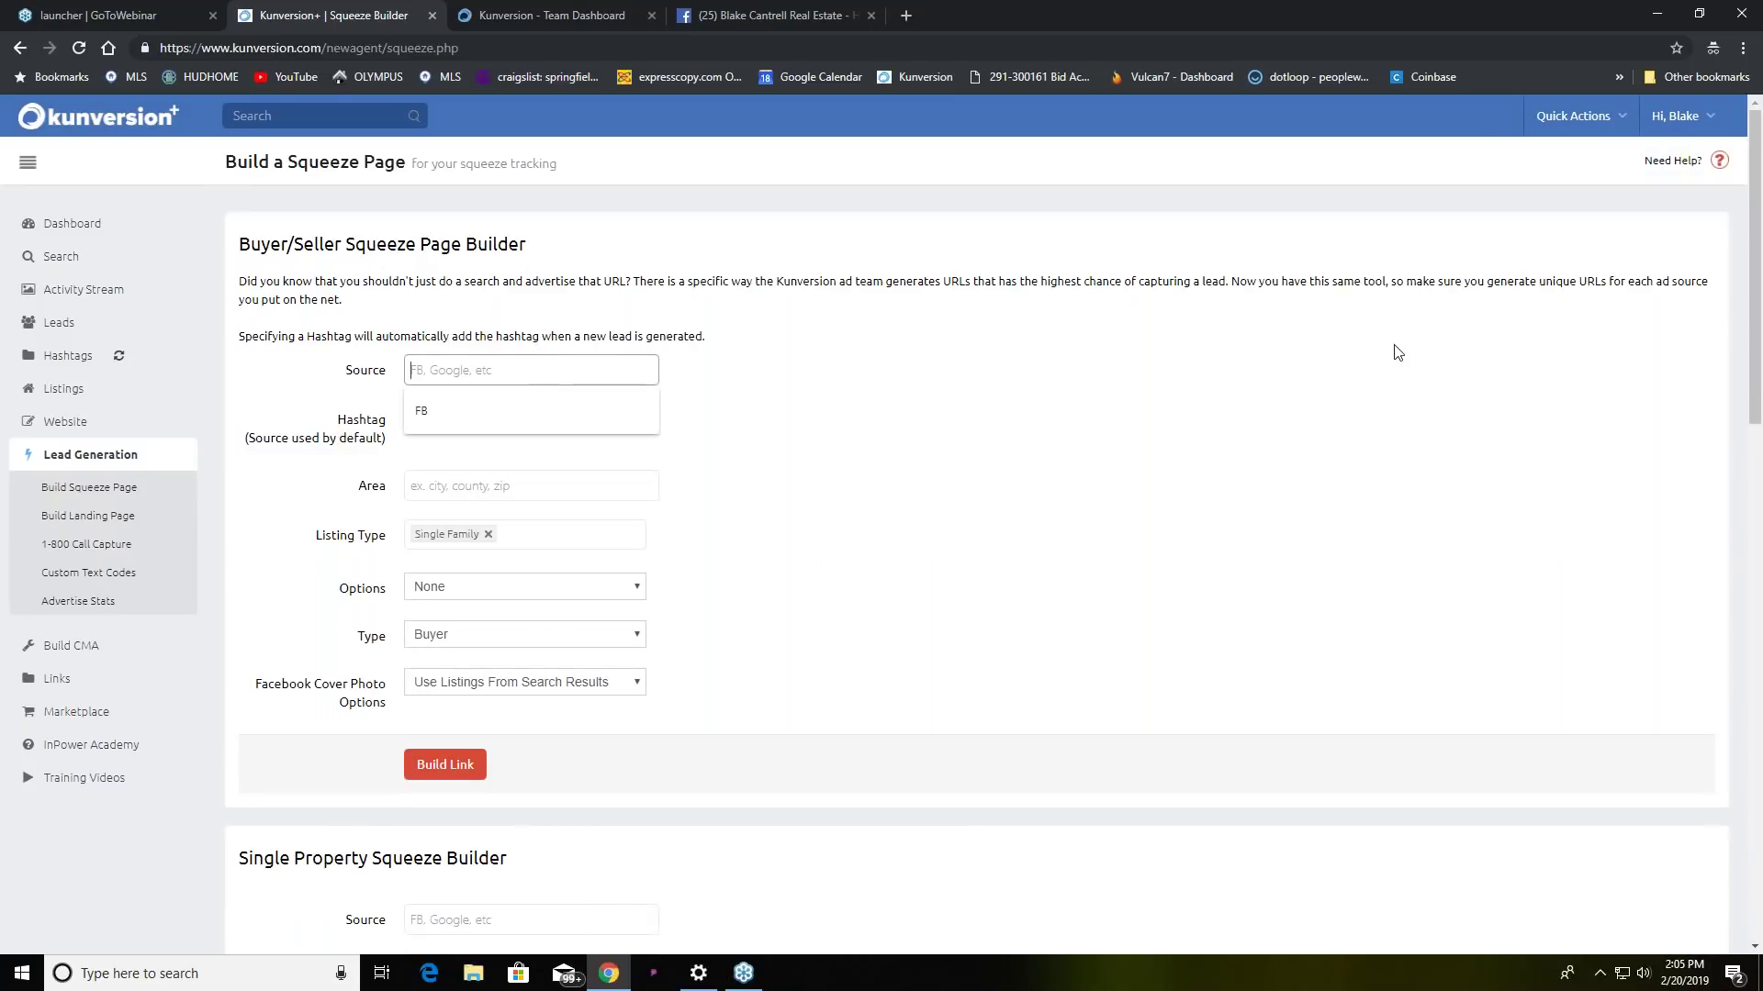
- Set the source of the Buyer/Seller squeeze page to FB
{"action": "type", "text": "Fb"}
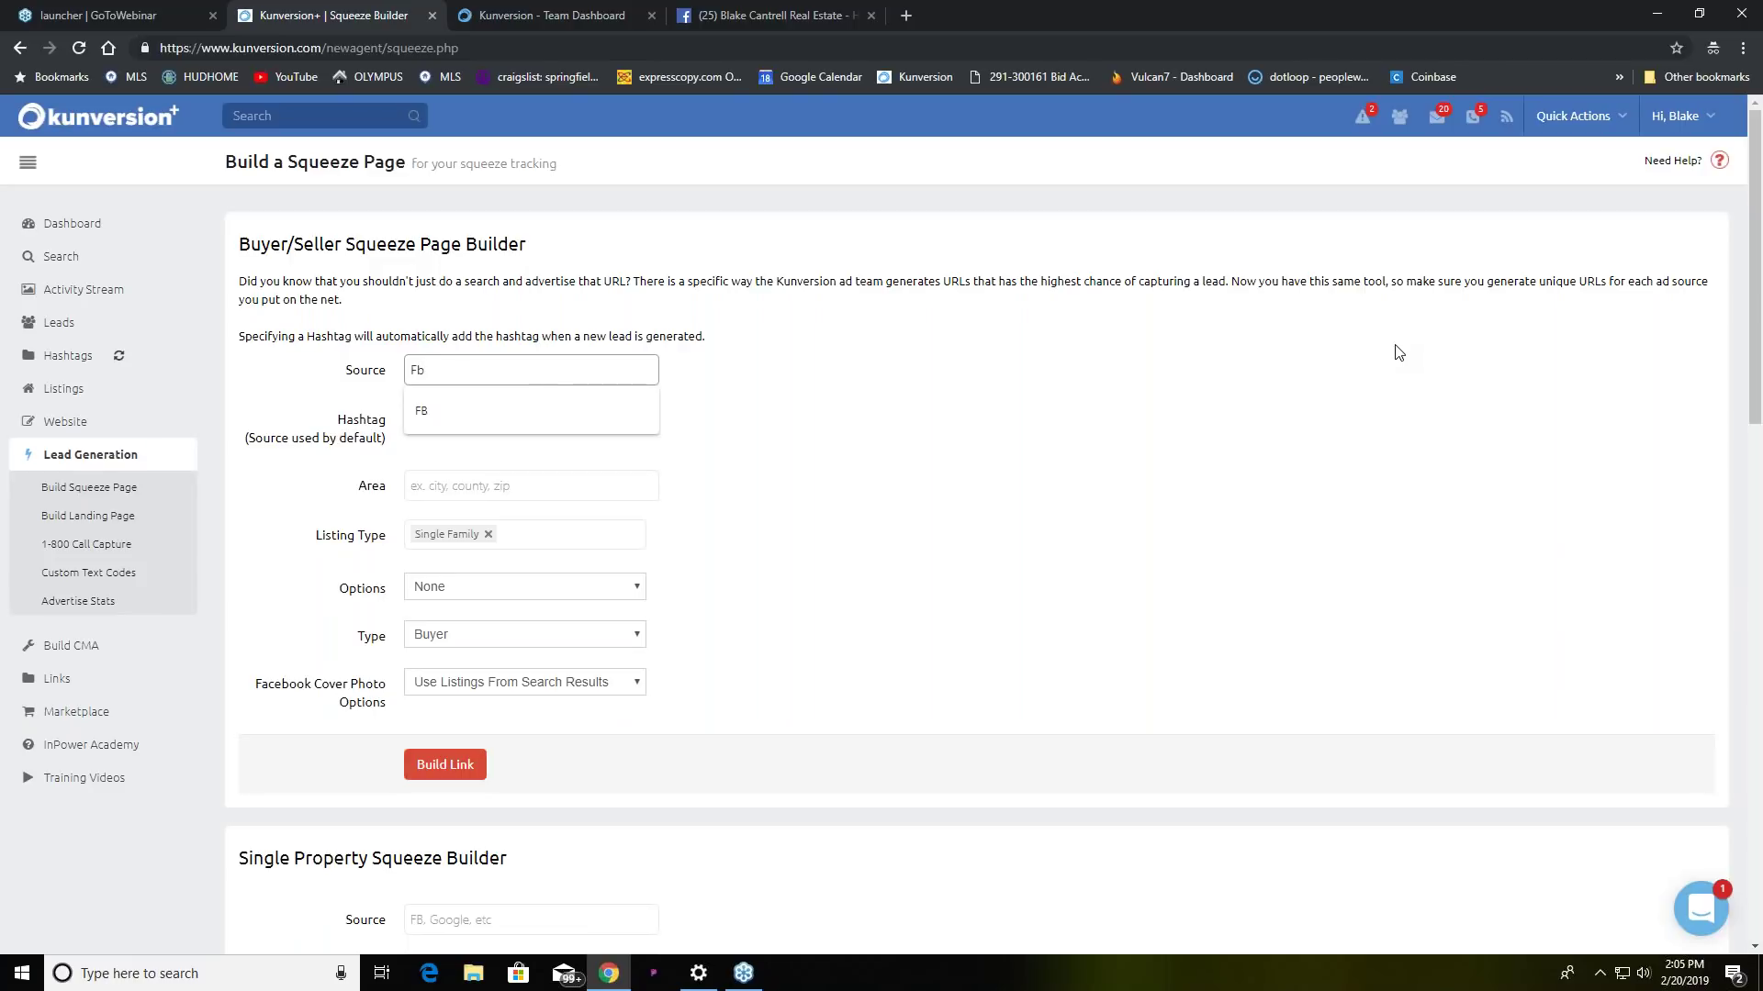
{"action": "key", "text": "BackSpace"}
{"action": "type", "text": "B"}
{"action": "left_click", "coordinate": [440, 414]}
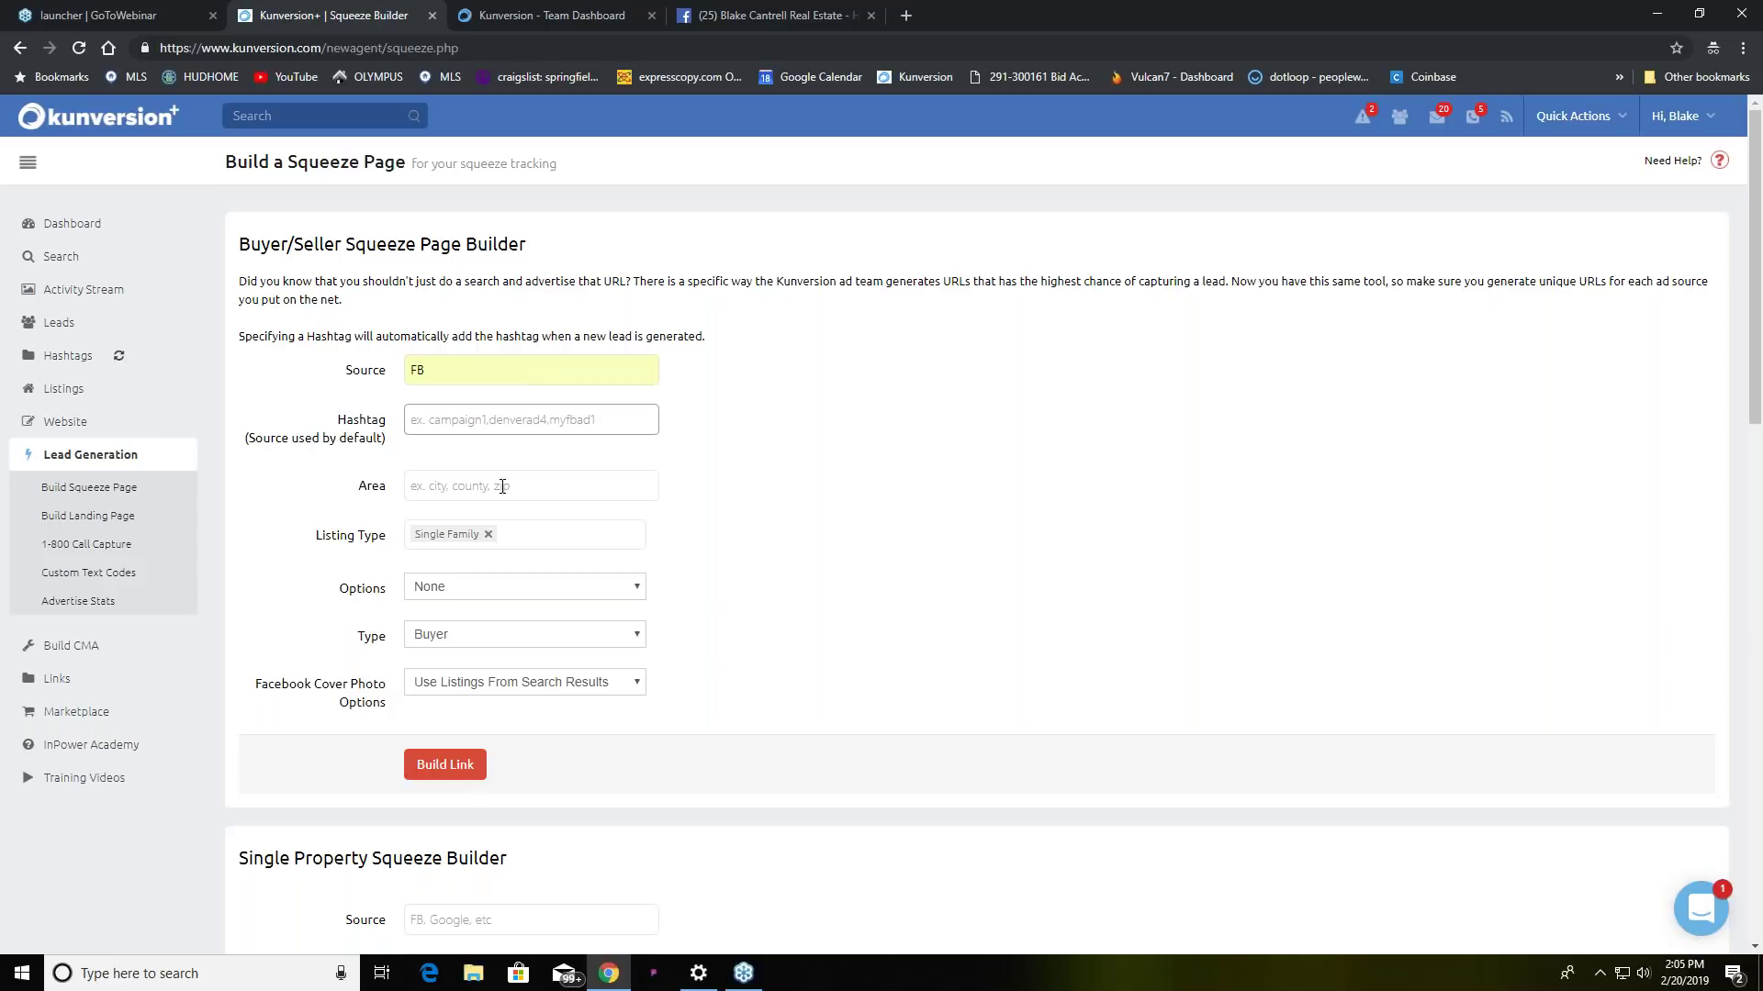
- Enter a lead hashtag for the squeeze page that combines a first name with "greene"
{"action": "type", "text": "#"}
{"action": "type", "text": "#"}
{"action": "key", "text": "BackSpace"}
{"action": "type", "text": "Grenne"}
{"action": "key", "text": "BackSpace"}
{"action": "key", "text": "BackSpace"}
{"action": "key", "text": "BackSpace"}
{"action": "type", "text": "ene"}
{"action": "key", "text": "BackSpace"}
{"action": "key", "text": "BackSpace"}
{"action": "key", "text": "BackSpace"}
{"action": "key", "text": "BackSpace"}
{"action": "key", "text": "BackSpace"}
{"action": "type", "text": "ashleygreene"}
- Set the squeeze page's search area to county:GREENE
{"action": "left_click", "coordinate": [502, 486]}
{"action": "type", "text": "gree"}
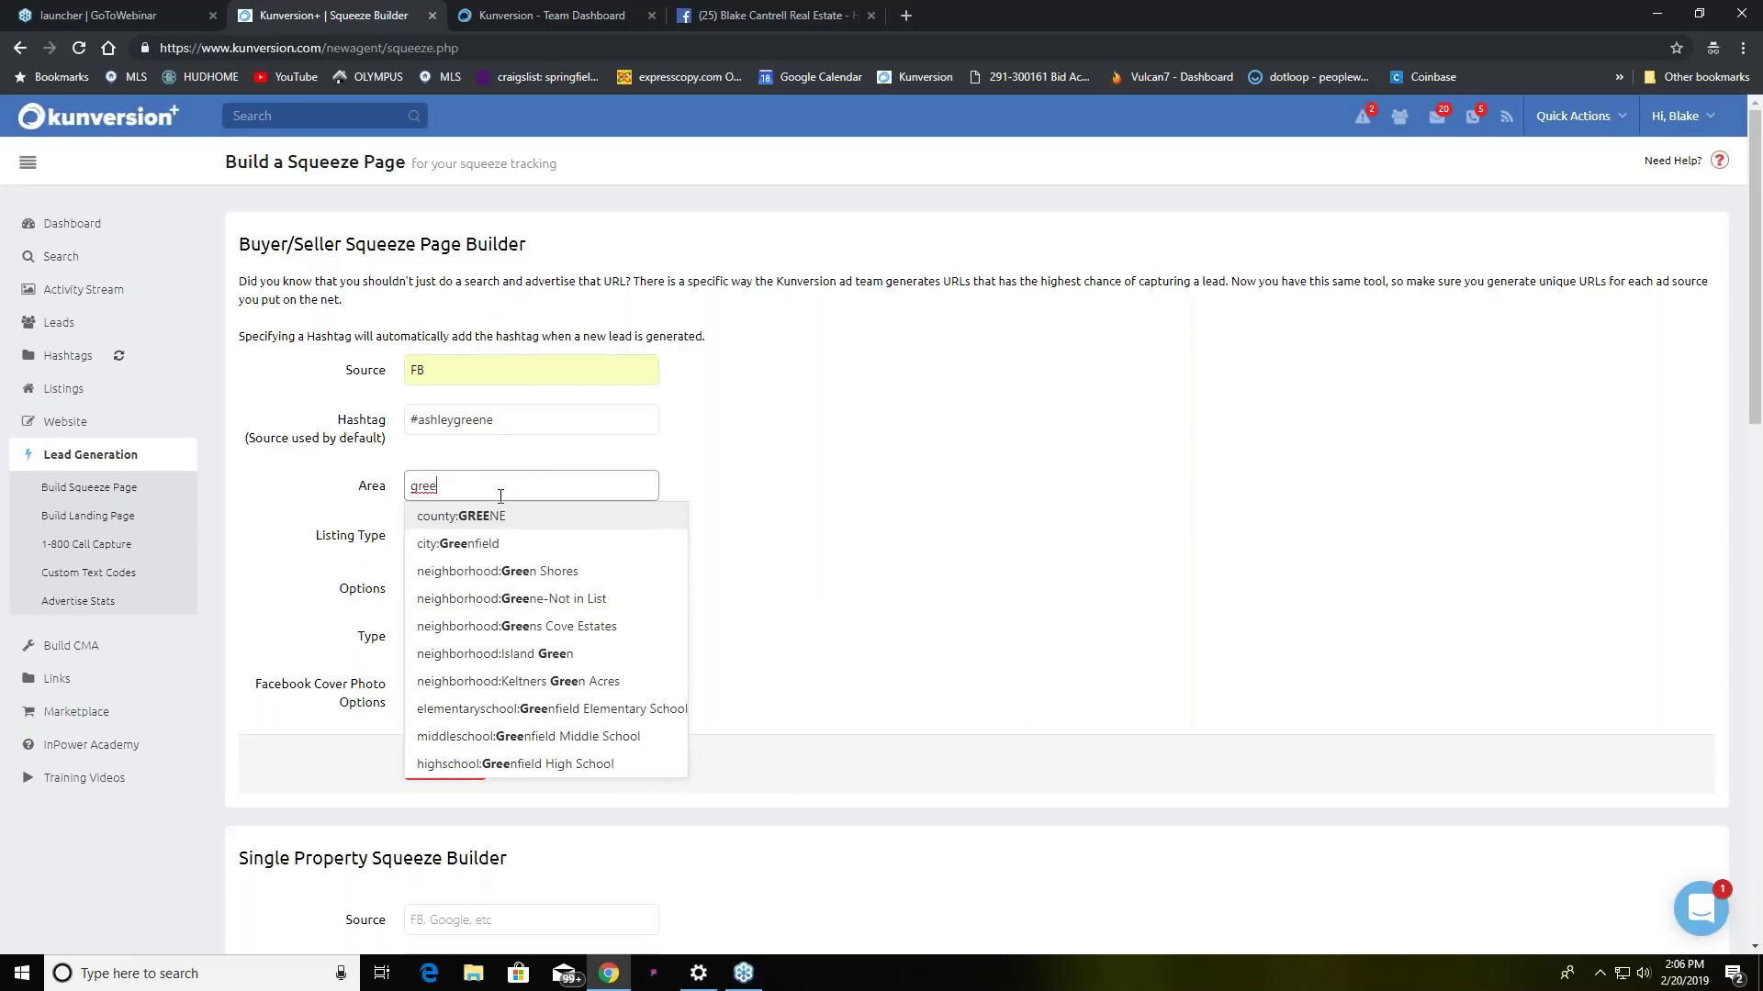
{"action": "left_click", "coordinate": [501, 517]}
{"action": "left_click", "coordinate": [503, 542]}
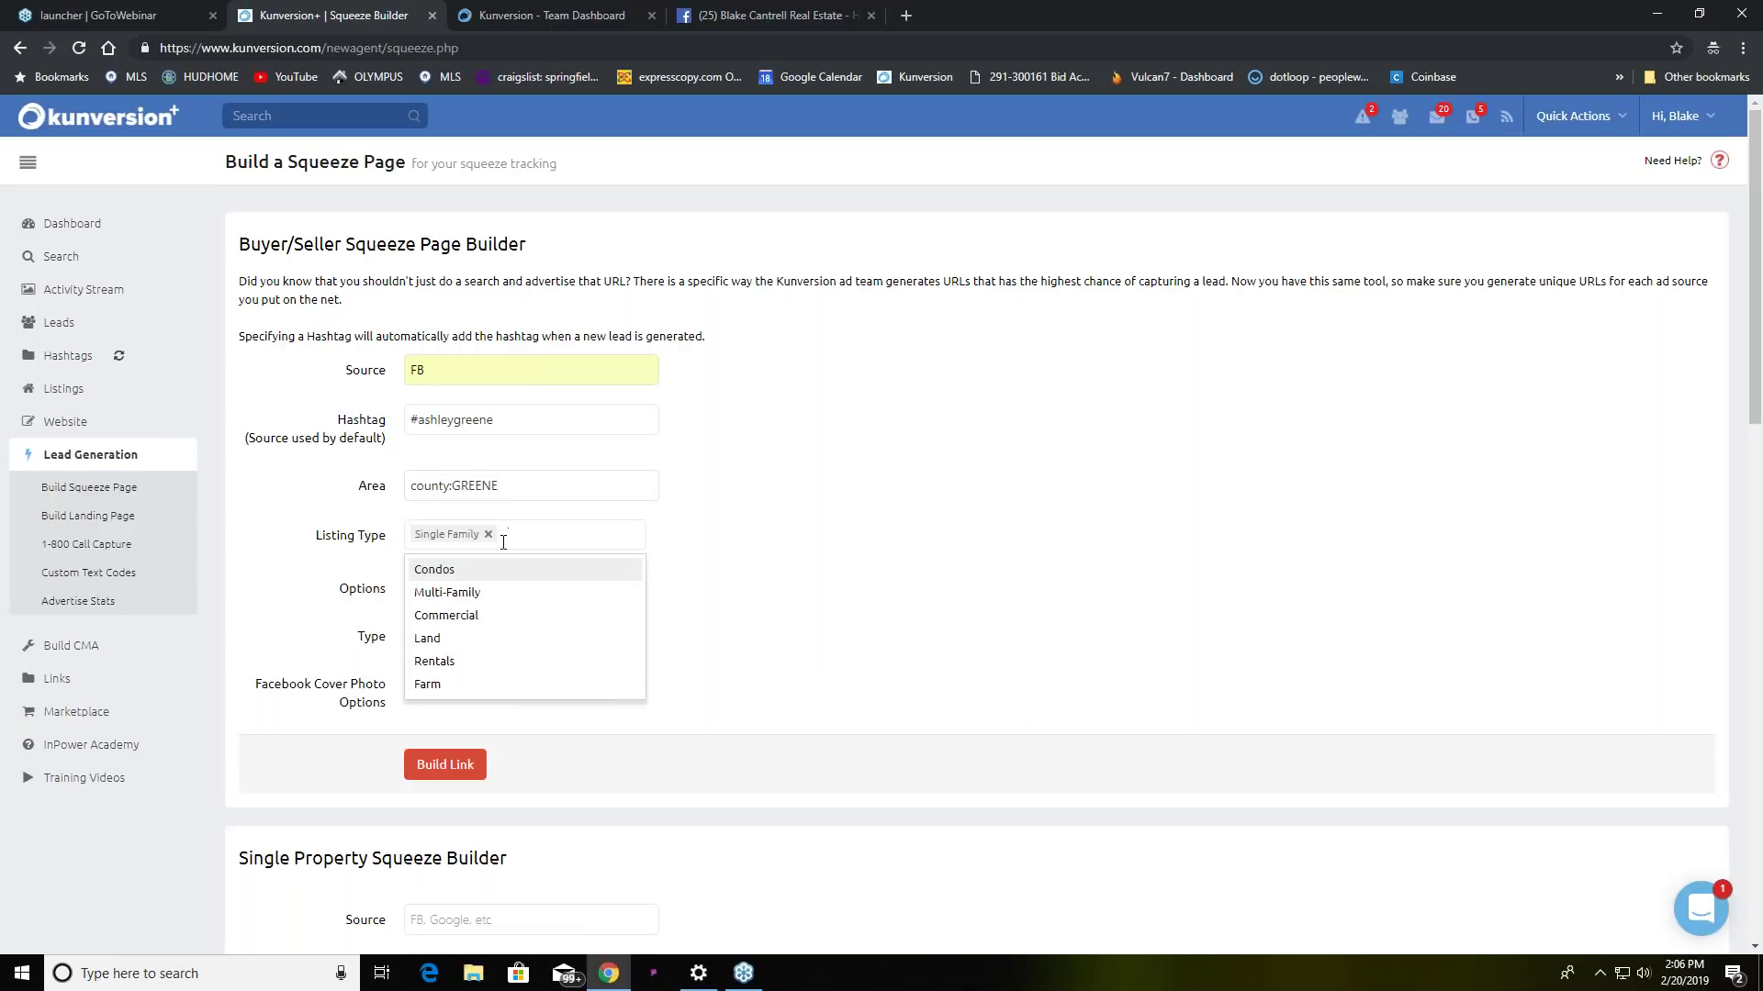
{"action": "left_click", "coordinate": [795, 659]}
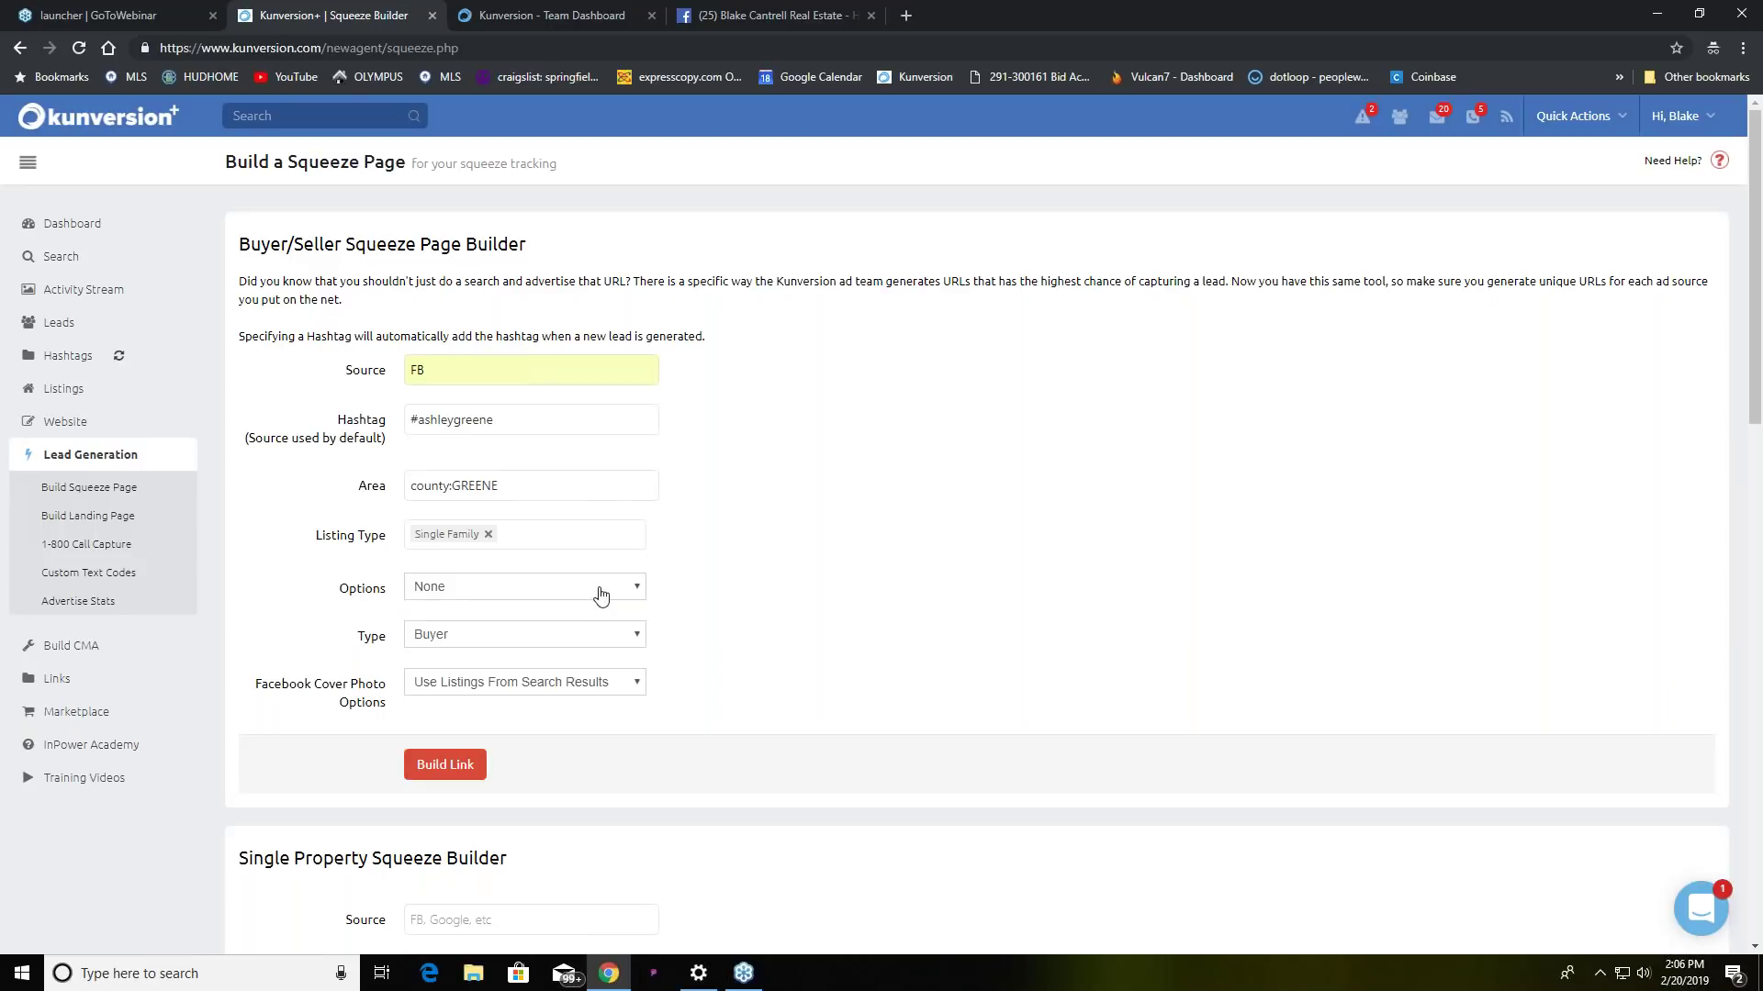
{"action": "left_click", "coordinate": [633, 595]}
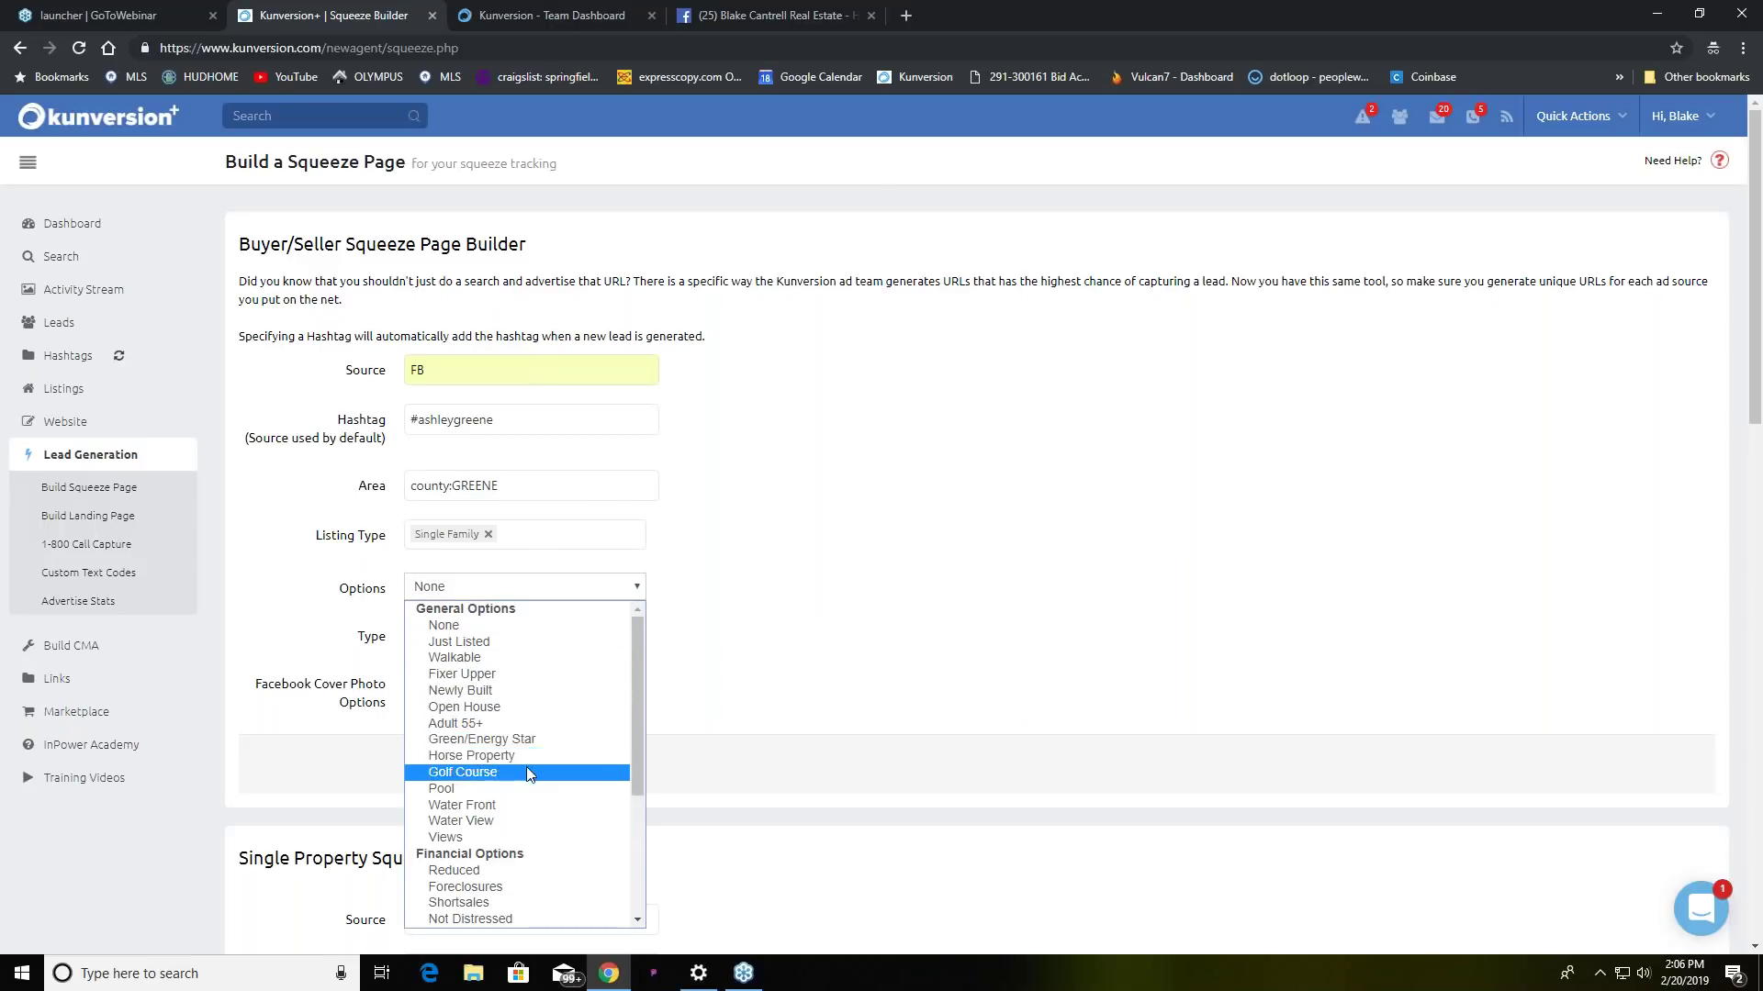
{"action": "scroll", "coordinate": [526, 722], "scroll_direction": "down", "scroll_amount": 2}
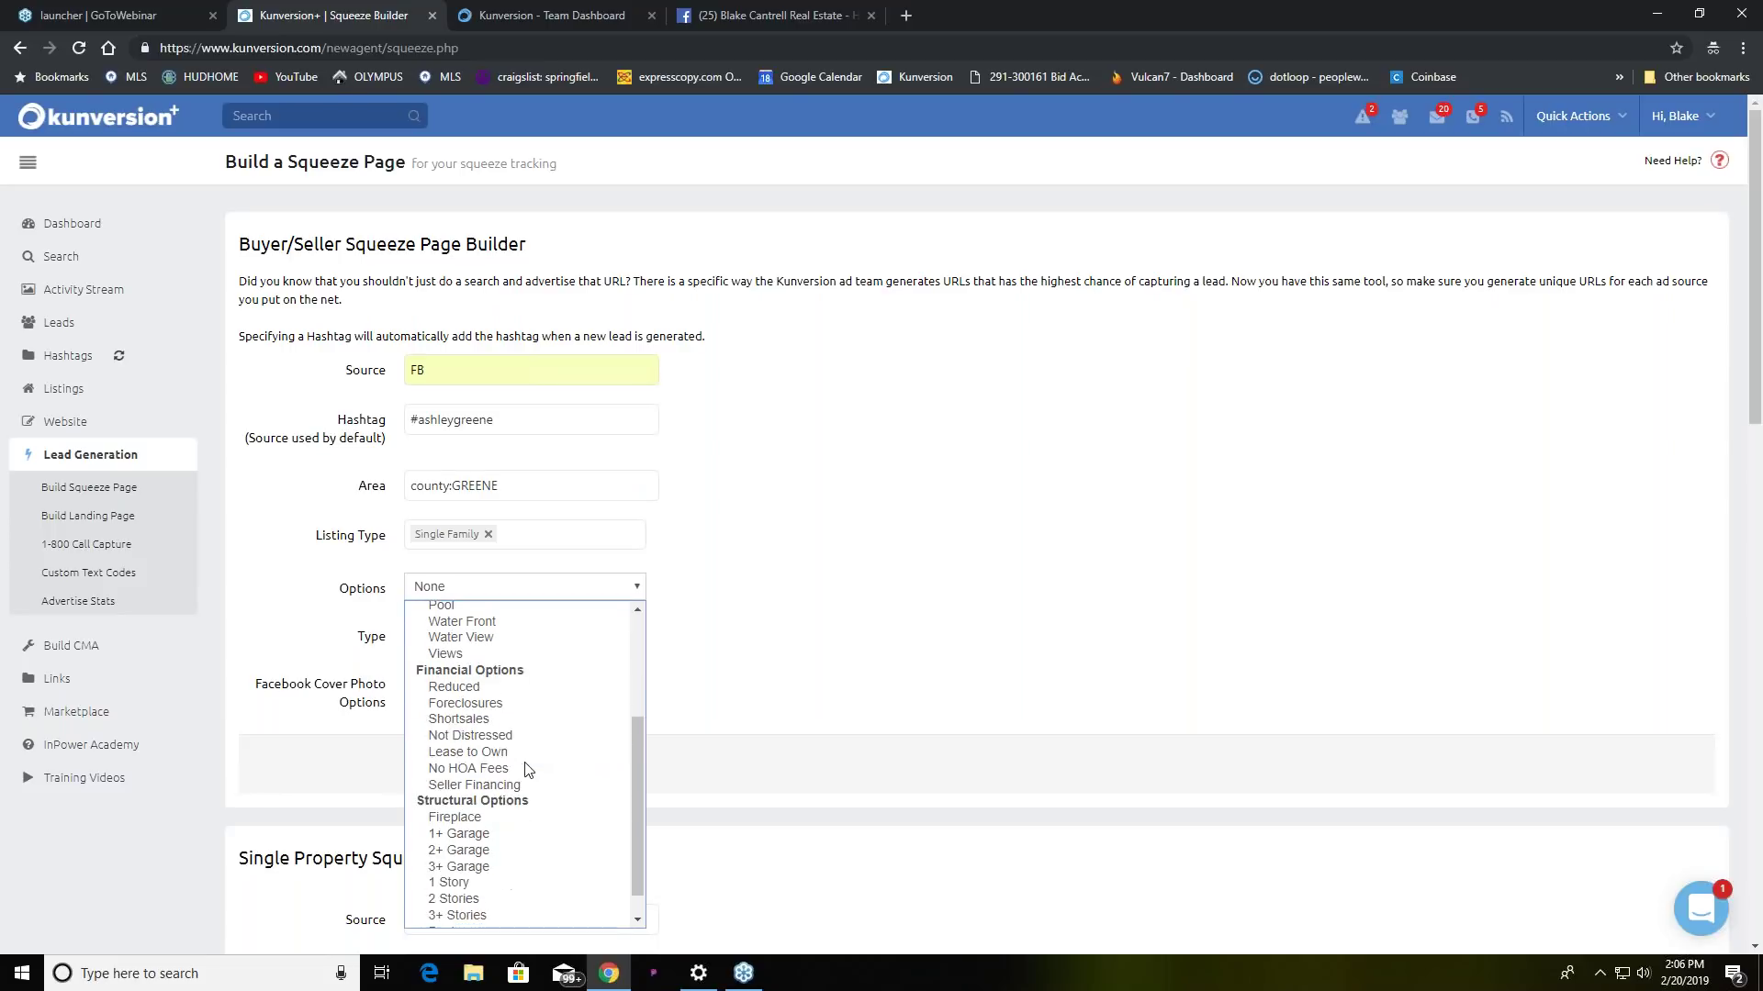
{"action": "left_click", "coordinate": [500, 681]}
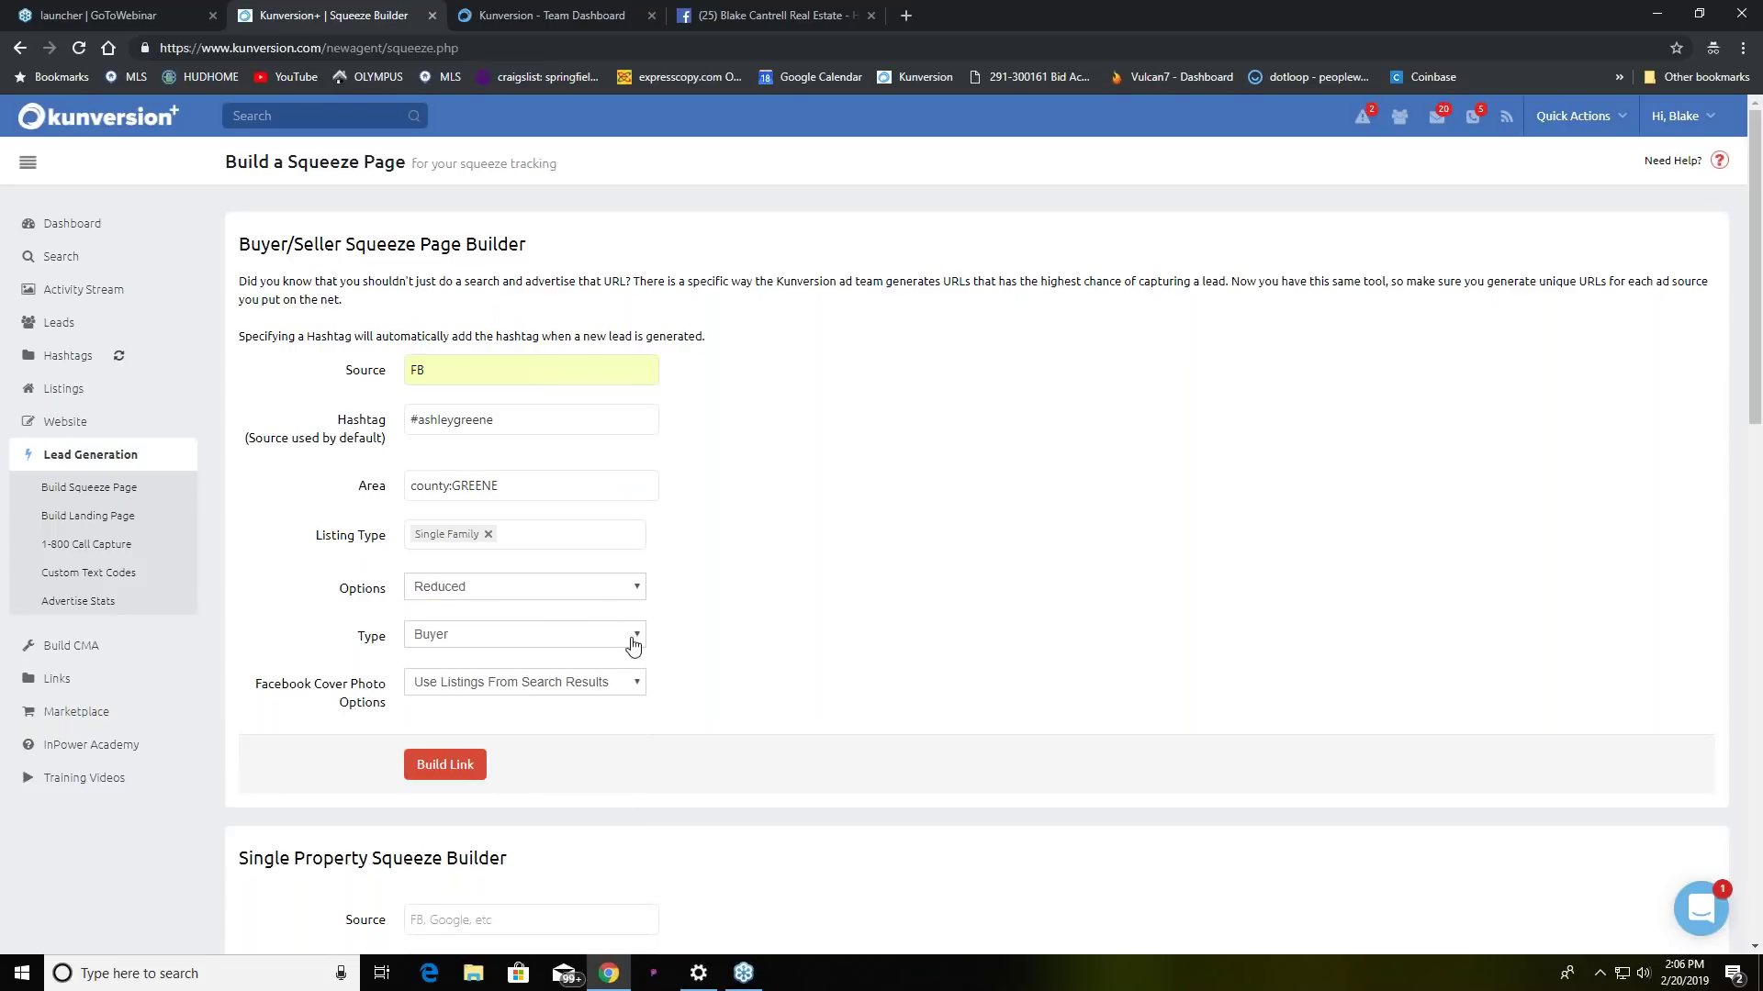
- Set the squeeze page's listing option to Foreclosures and build the link
{"action": "left_click", "coordinate": [637, 593]}
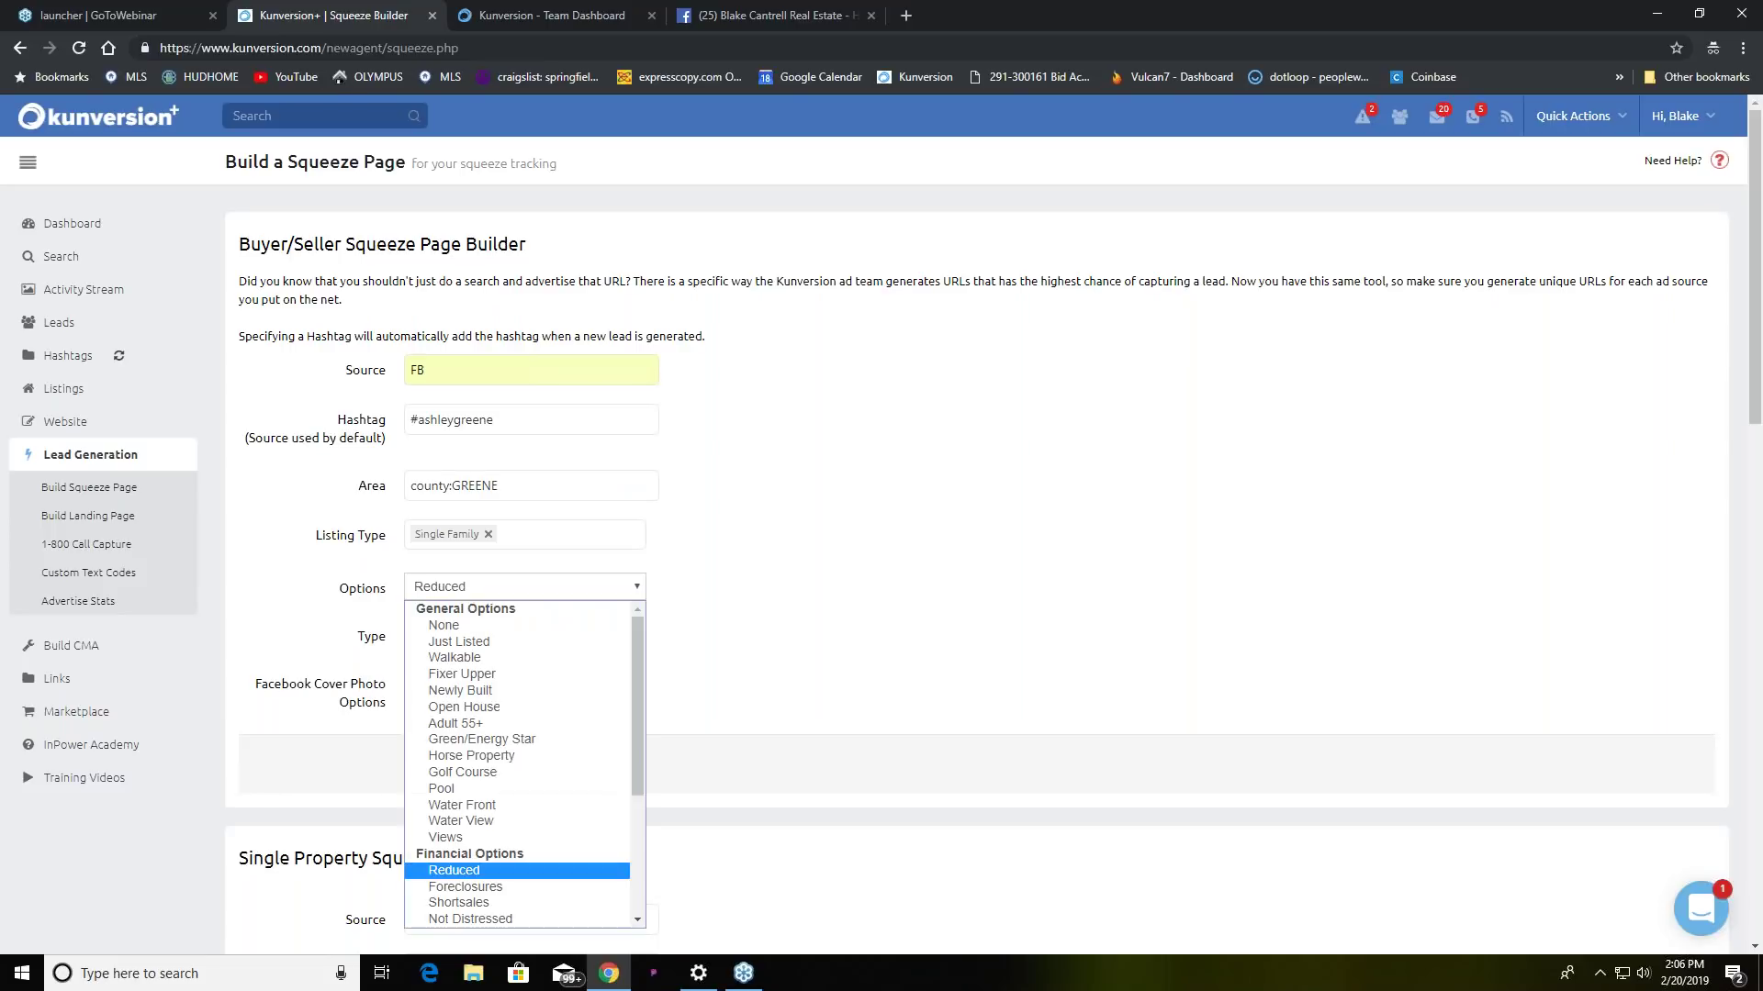
{"action": "left_click", "coordinate": [539, 887]}
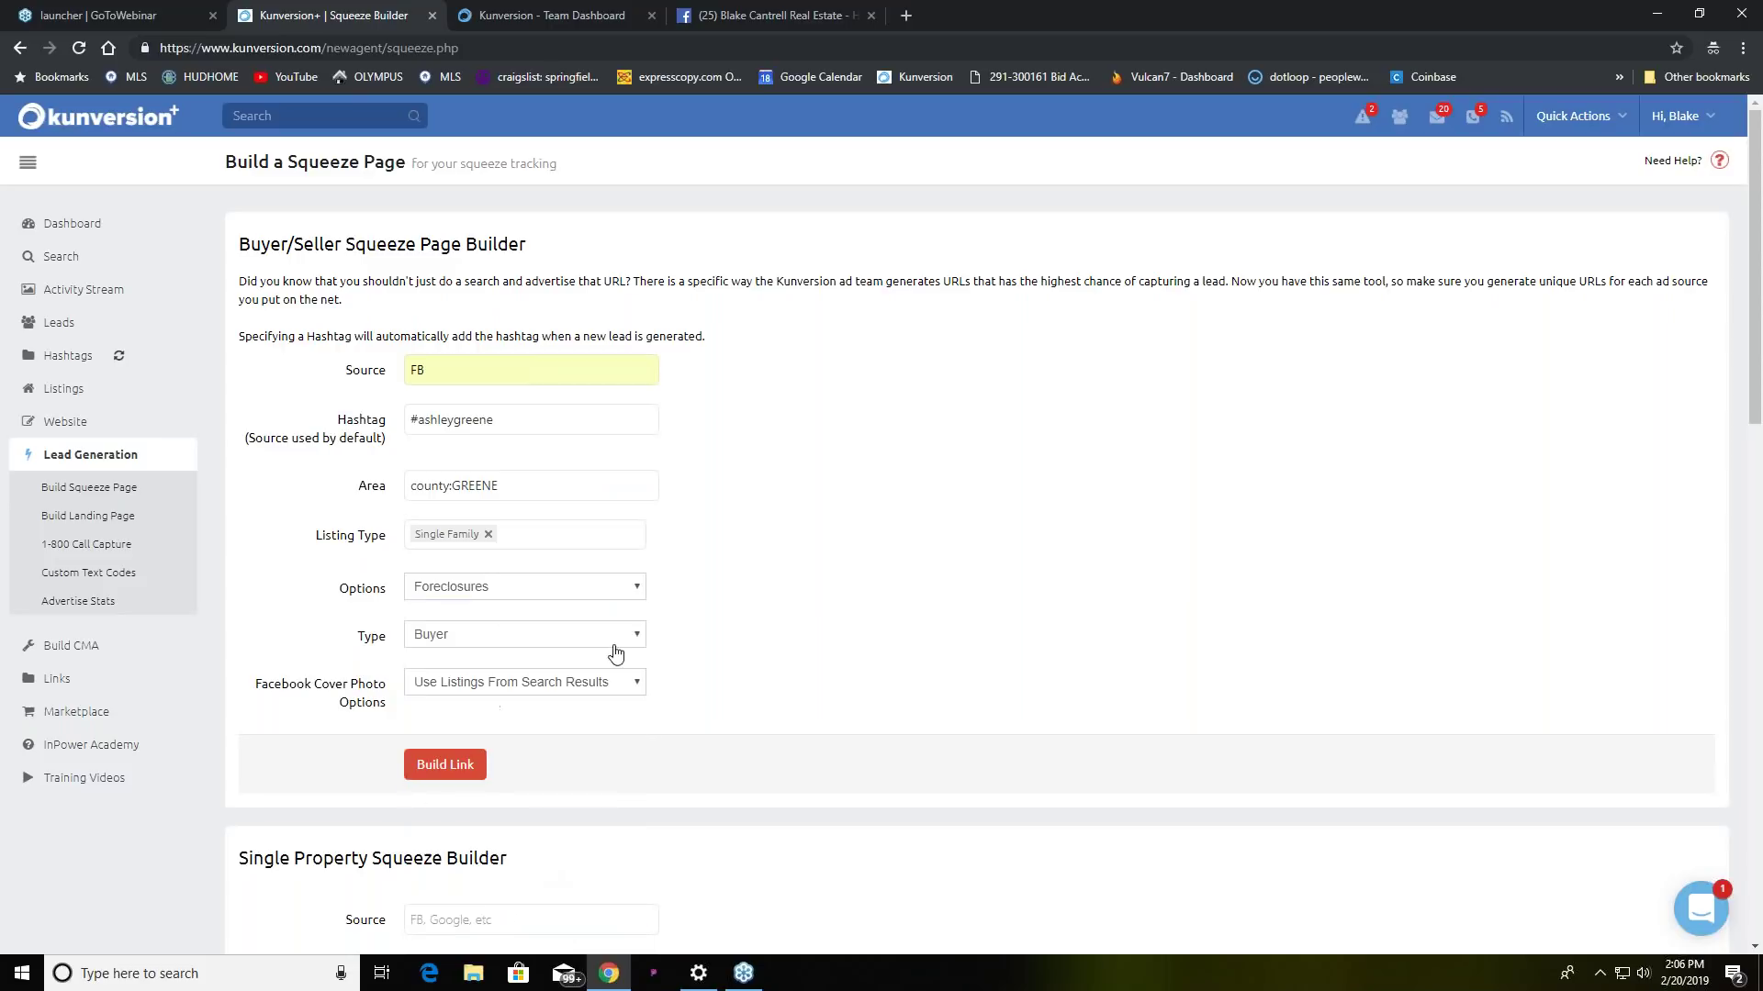
{"action": "left_click", "coordinate": [426, 774]}
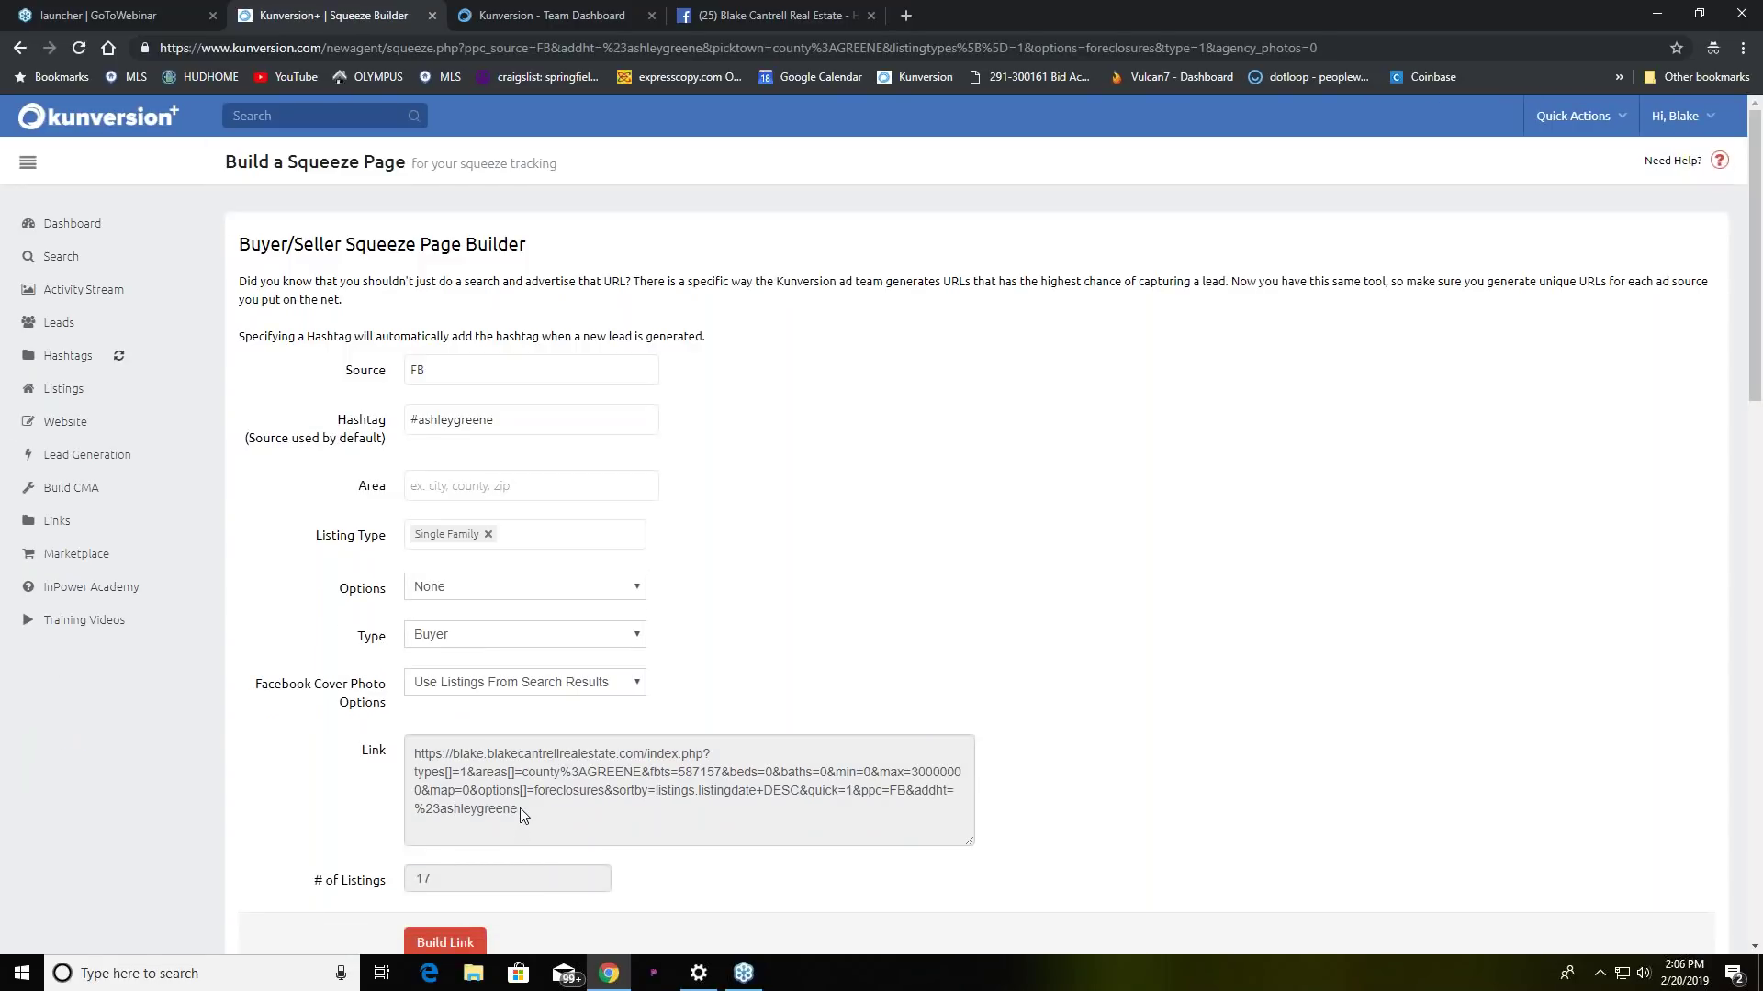
- Copy the complete generated squeeze page link
{"action": "left_click_drag", "start_coordinate": [522, 808], "coordinate": [421, 757]}
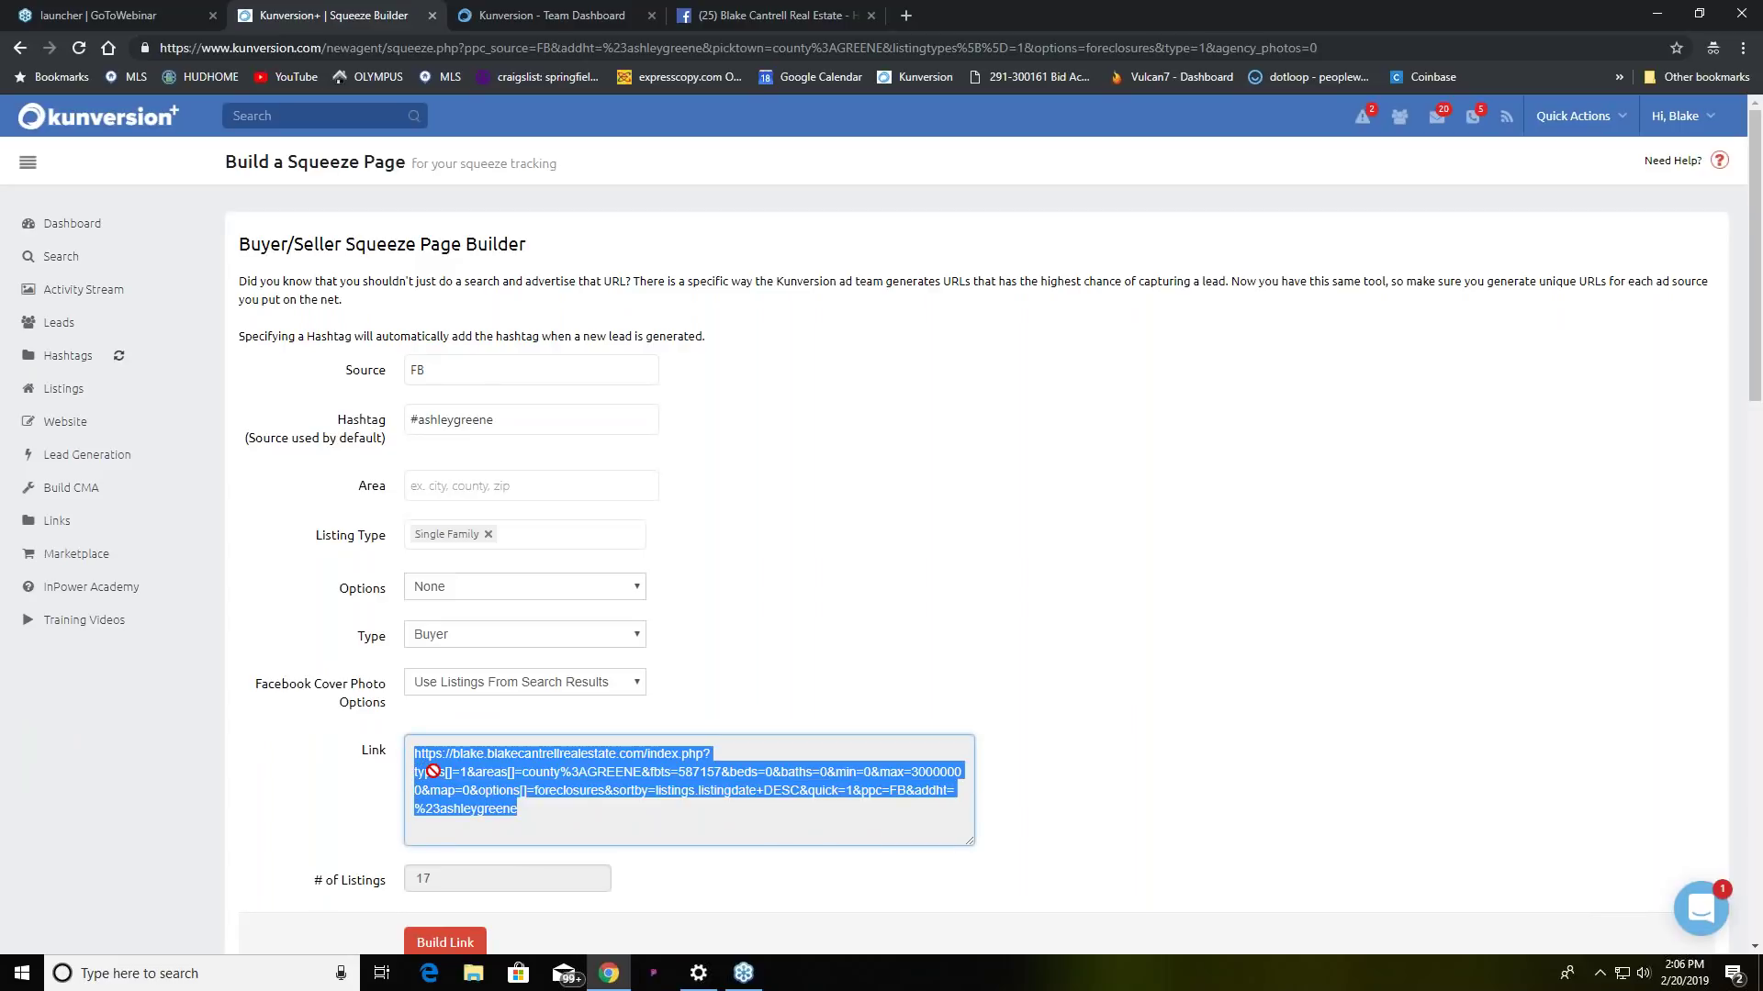
{"action": "right_click", "coordinate": [432, 772]}
{"action": "left_click", "coordinate": [454, 787]}
- Switch to the Facebook business page and paste the copied squeeze page link into a new post
{"action": "left_click", "coordinate": [743, 17]}
{"action": "scroll", "coordinate": [671, 405], "scroll_direction": "down", "scroll_amount": 2}
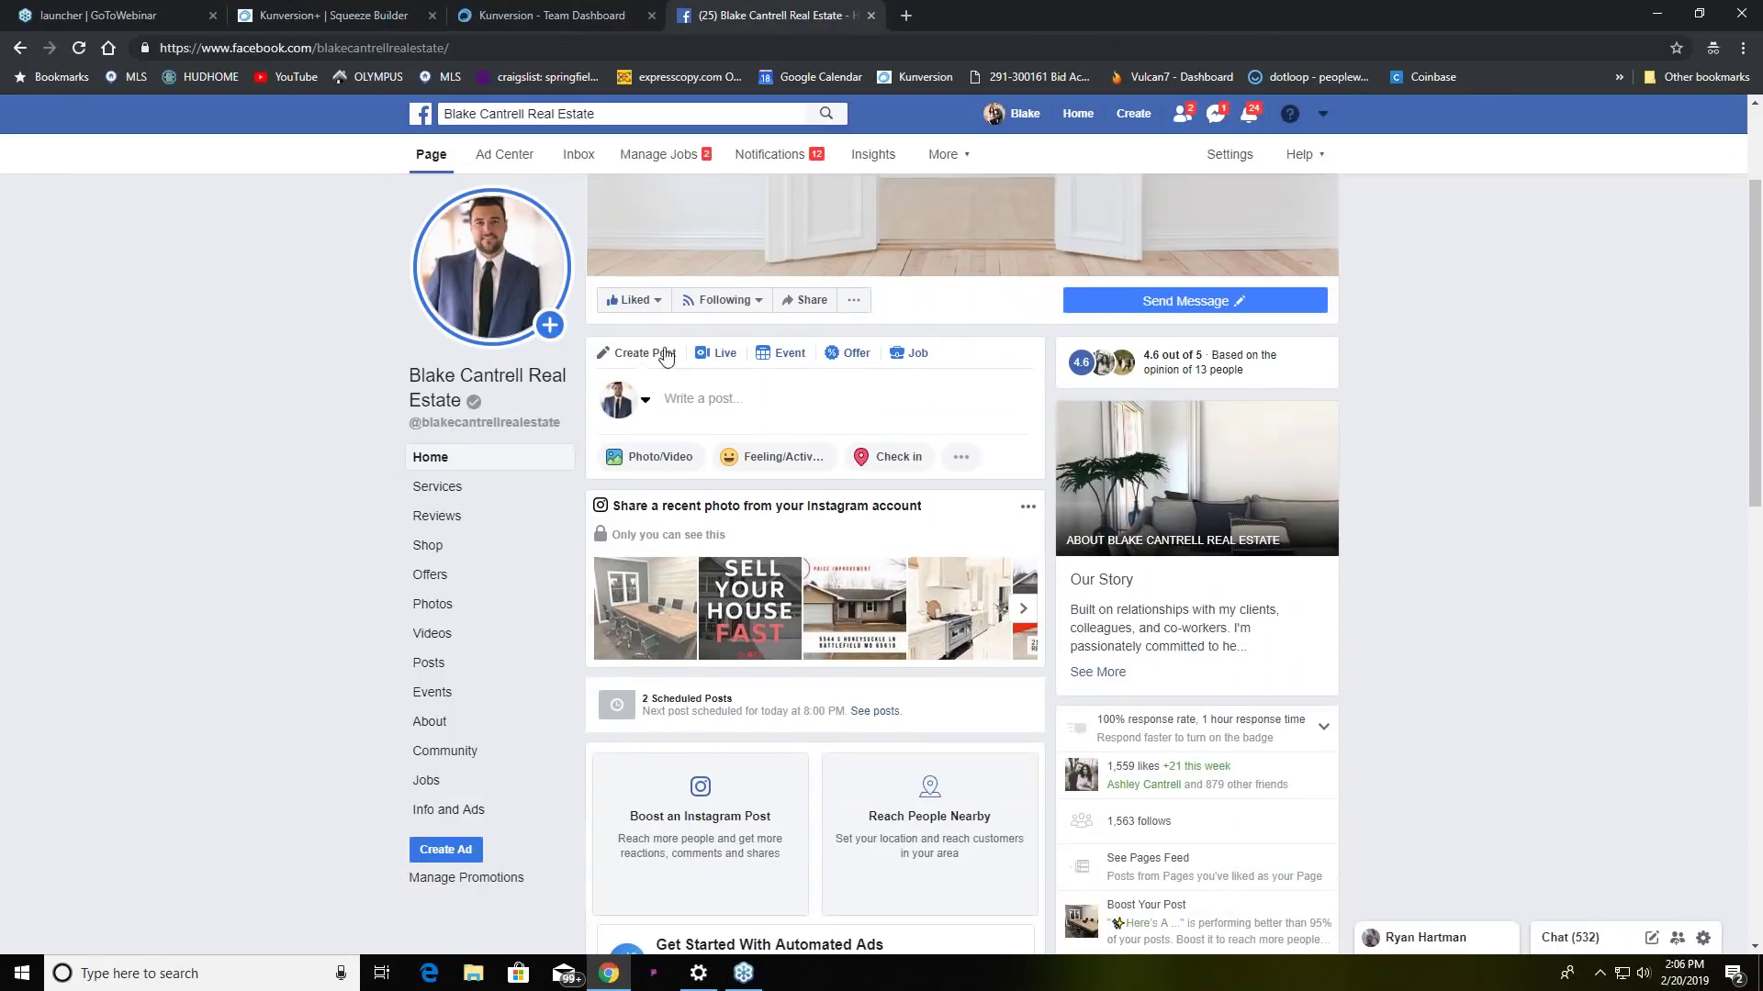
{"action": "left_click", "coordinate": [672, 396]}
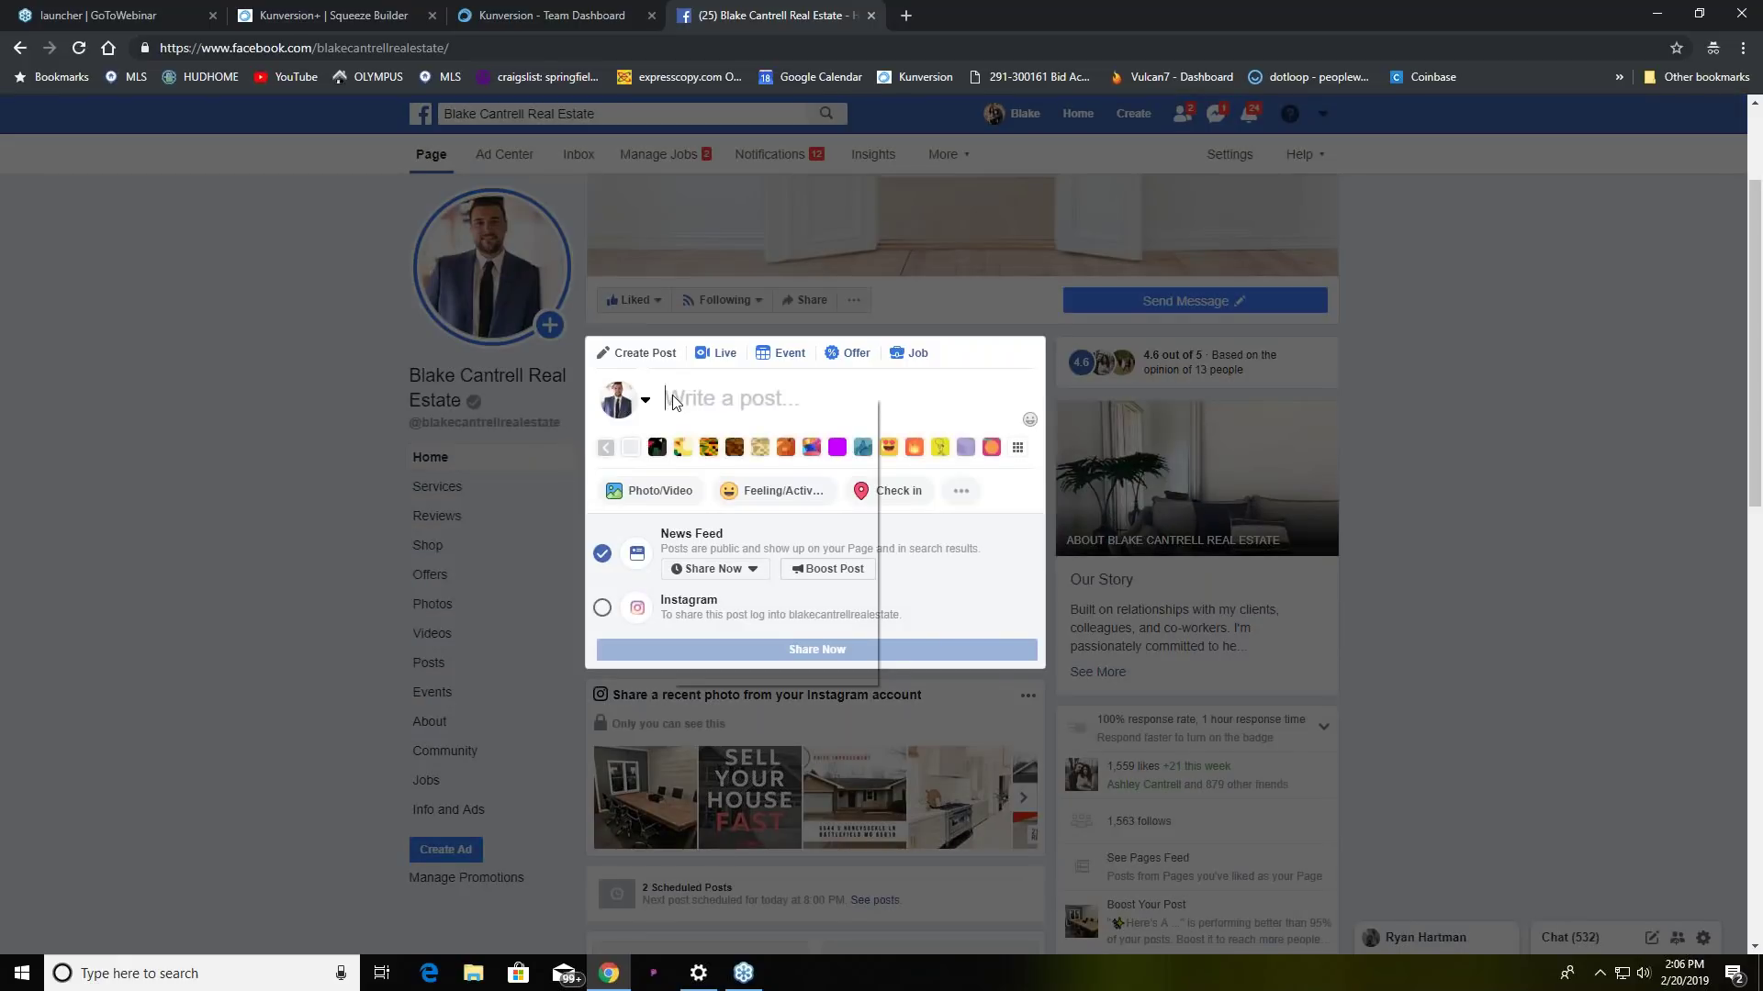
{"action": "left_click", "coordinate": [721, 542]}
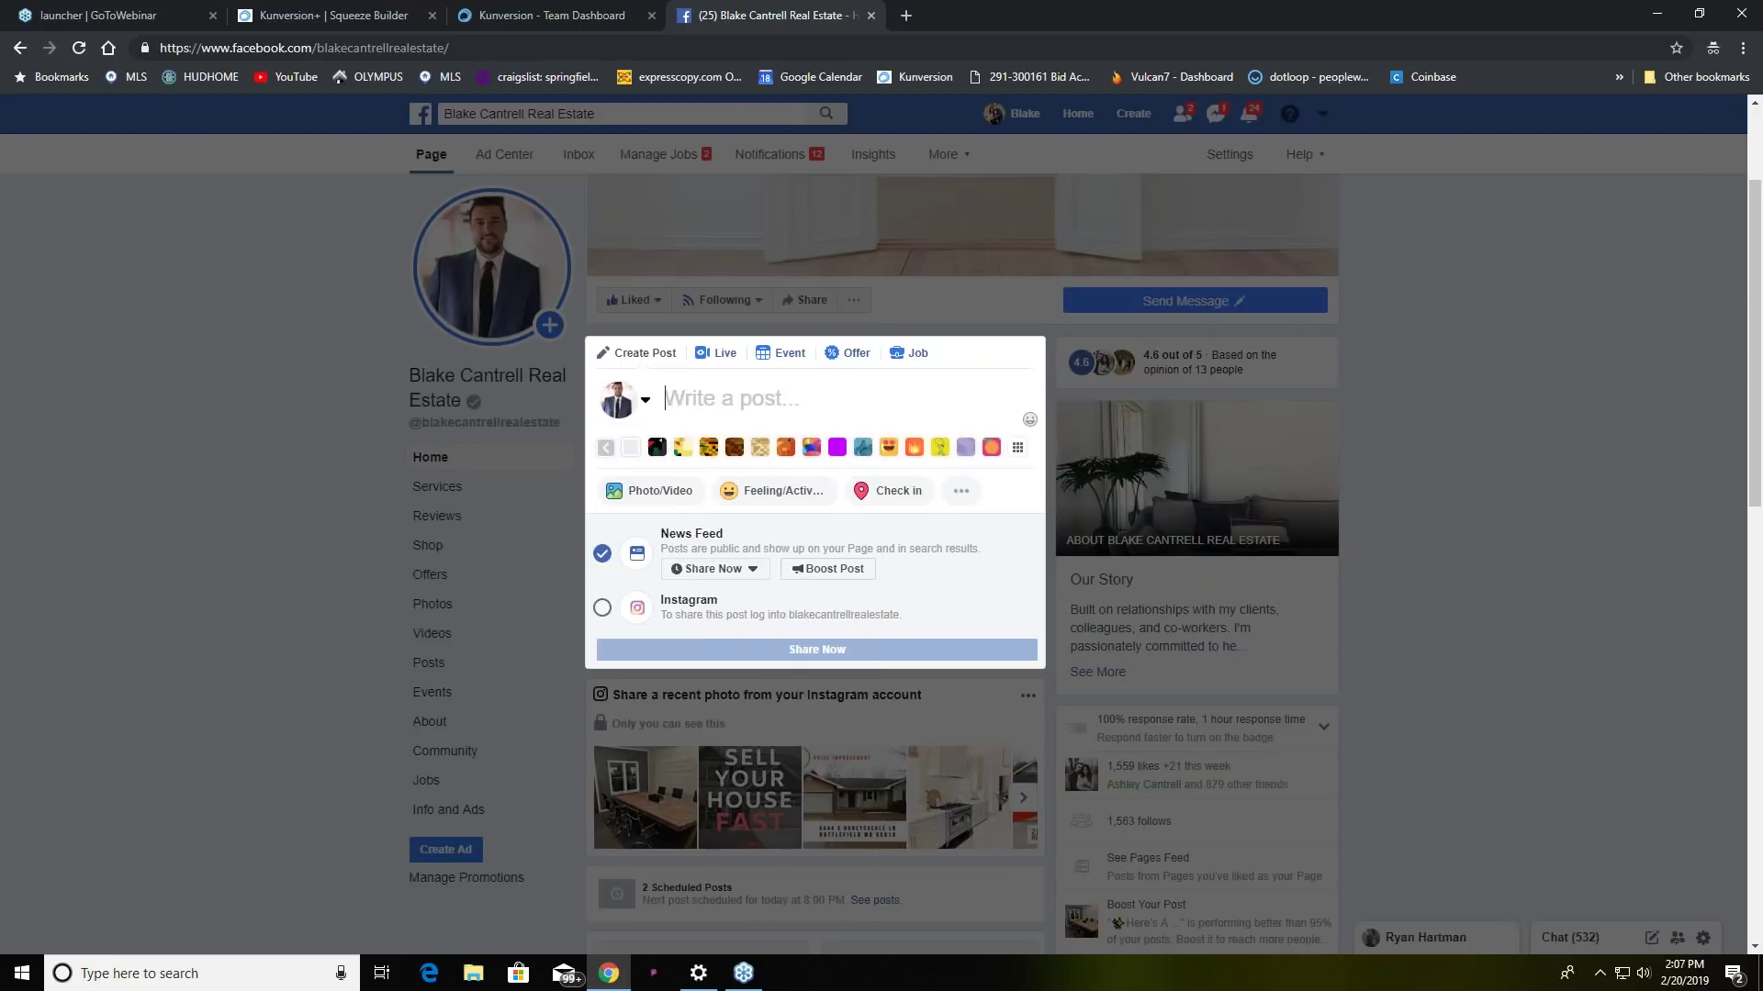
{"action": "key", "text": "ctrl+v"}
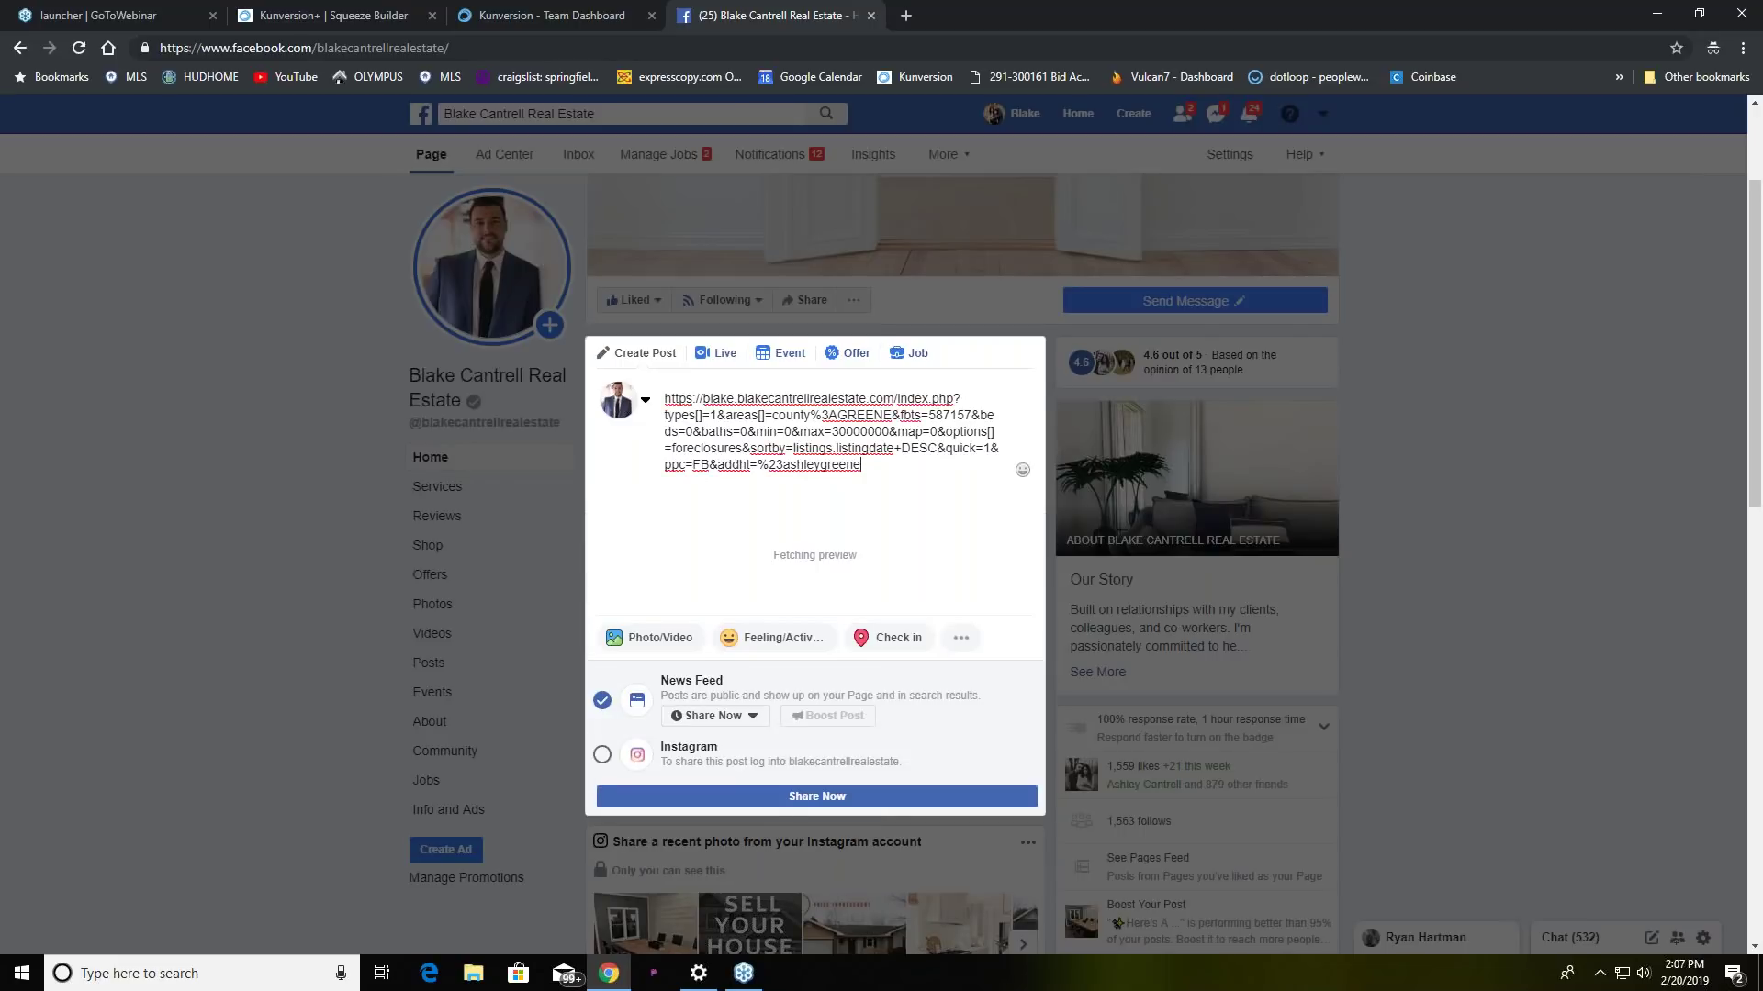
- Delete the whole link text from the post once its listing preview has loaded
{"action": "key", "text": "shift+Left"}
{"action": "key", "text": "shift+Left"}
{"action": "left_click_drag", "start_coordinate": [773, 448], "coordinate": [667, 392]}
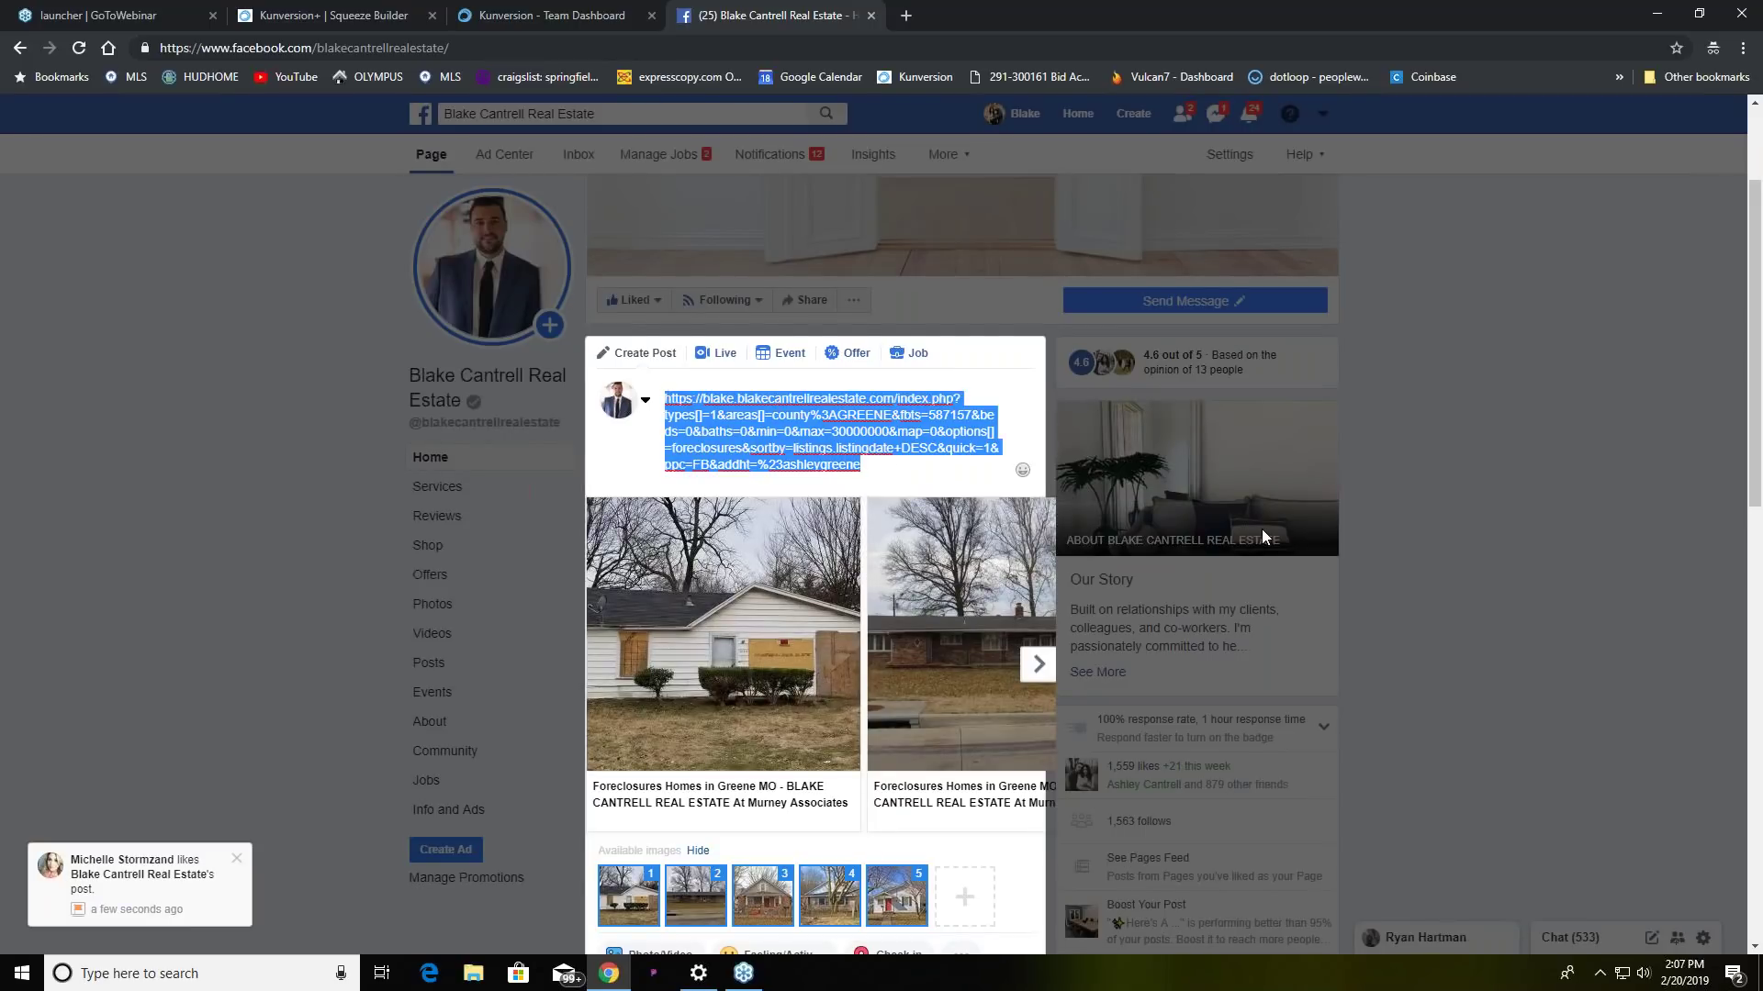
{"action": "key", "text": "BackSpace"}
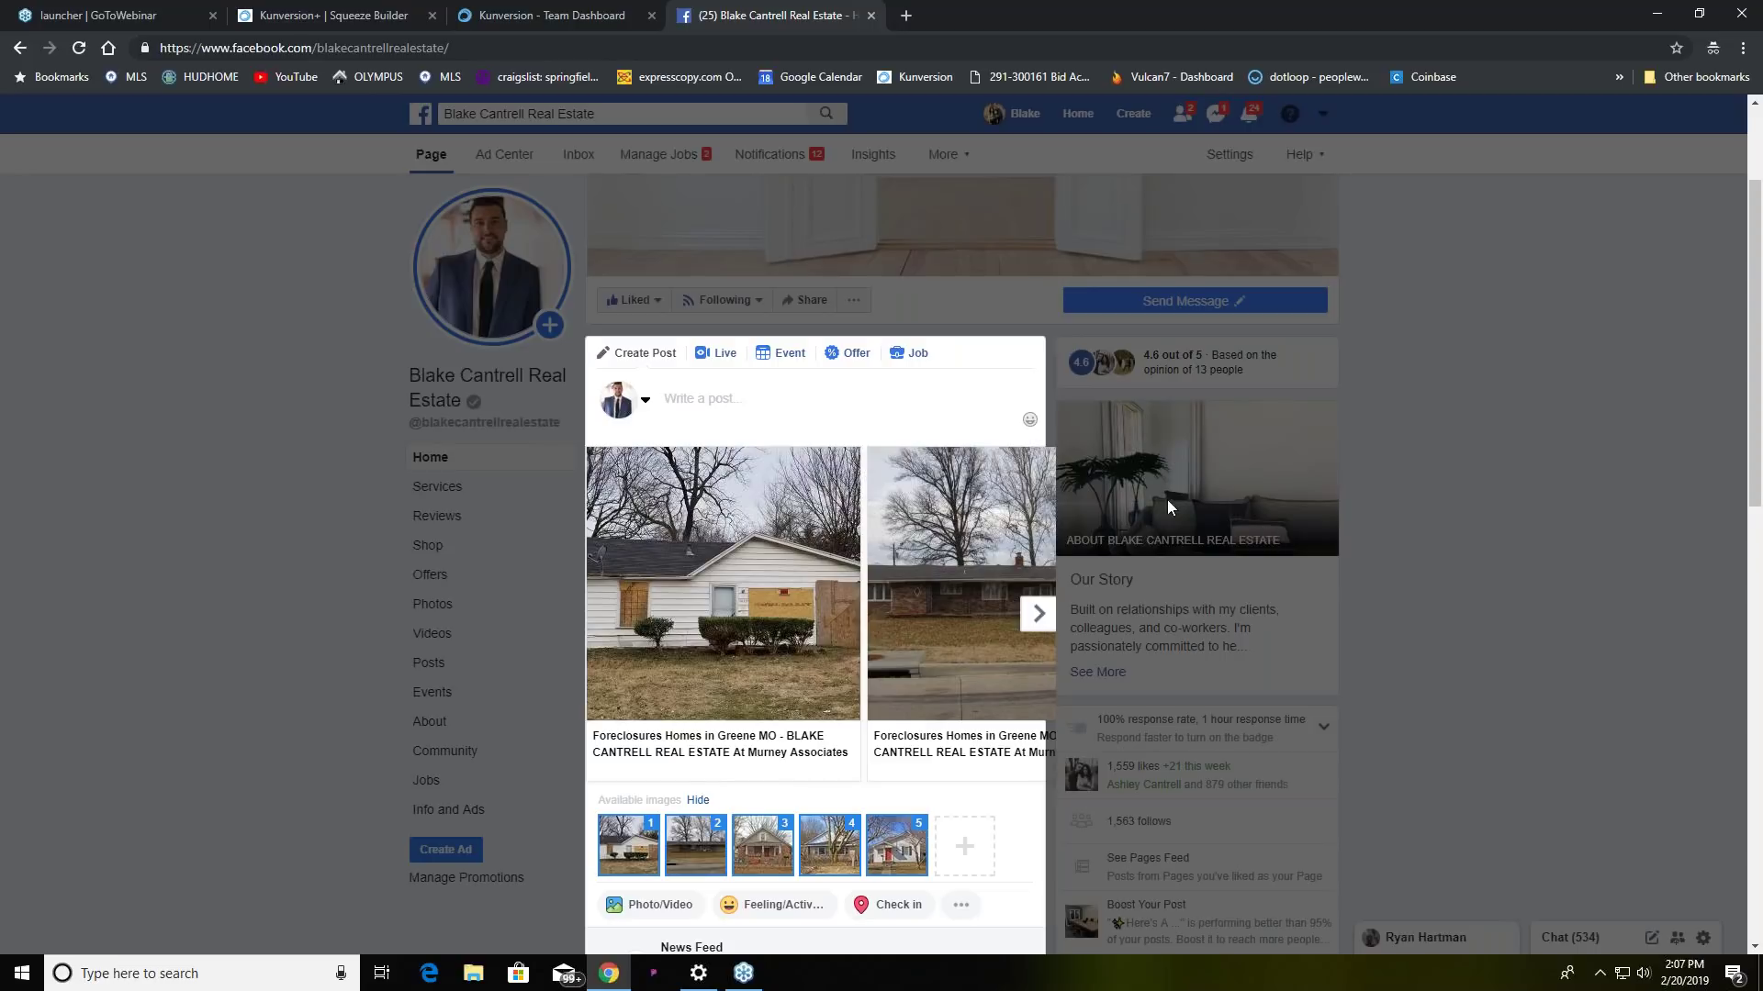
- Insert the collision emoji at the start of the post text
{"action": "left_click", "coordinate": [1030, 424]}
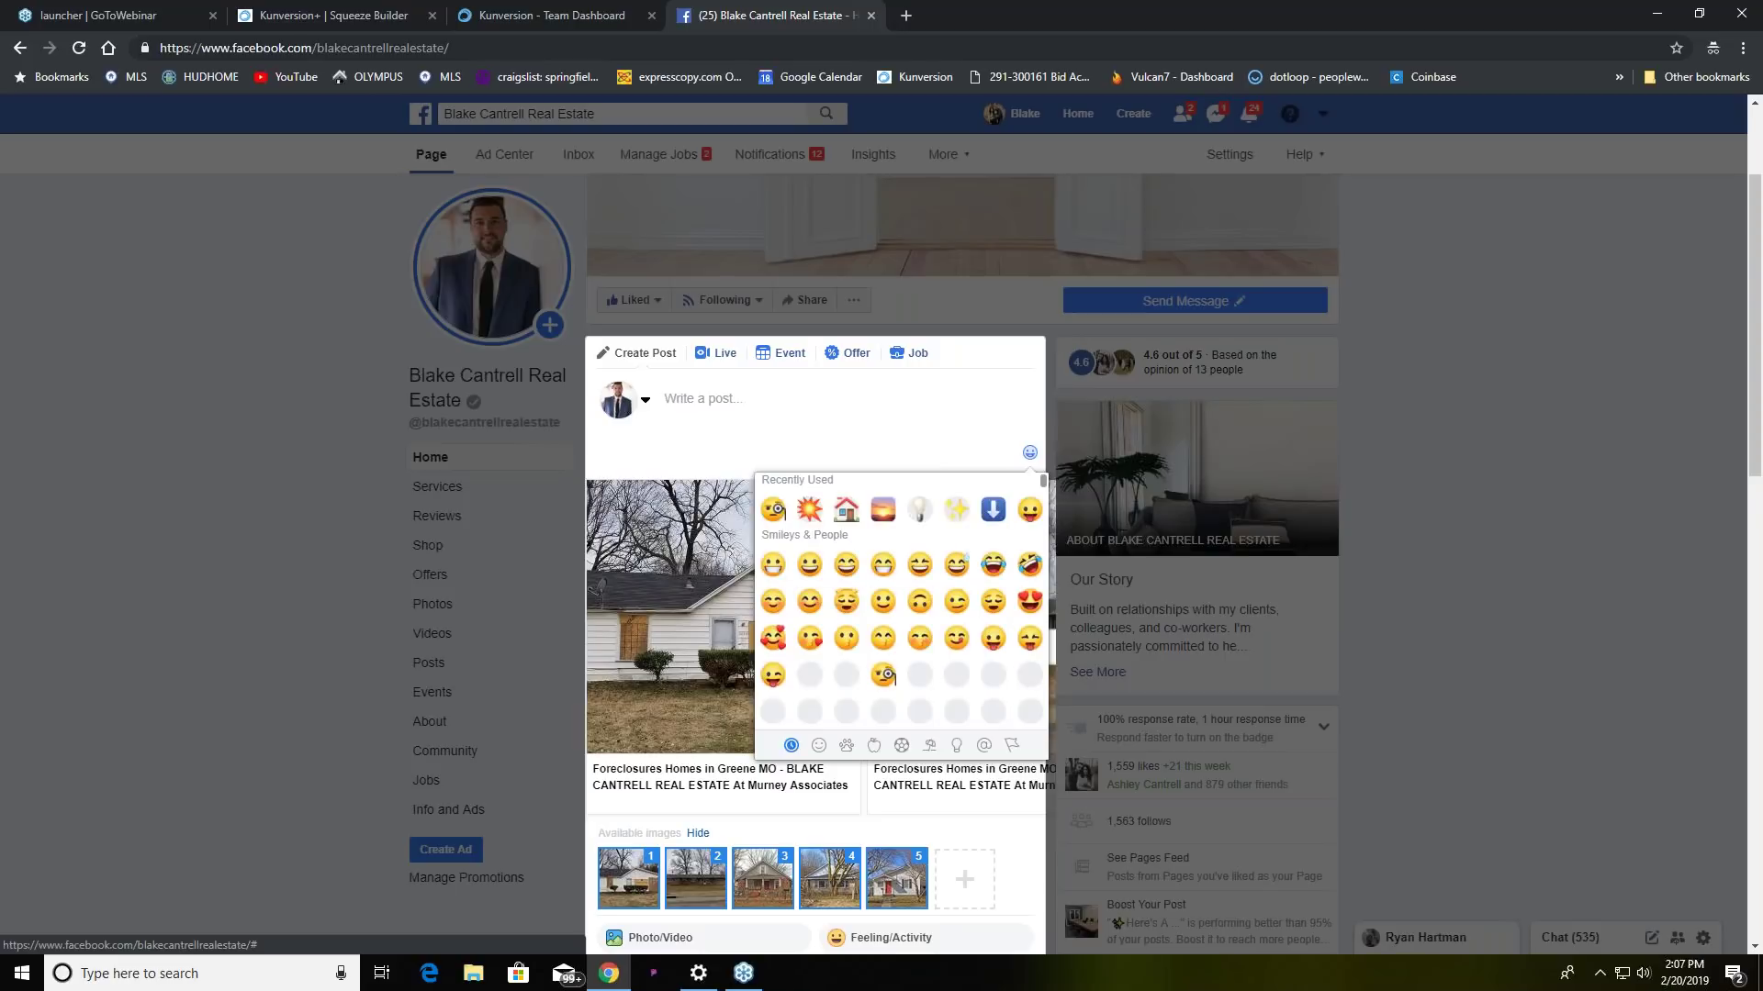
{"action": "left_click", "coordinate": [809, 510]}
{"action": "left_click", "coordinate": [792, 400]}
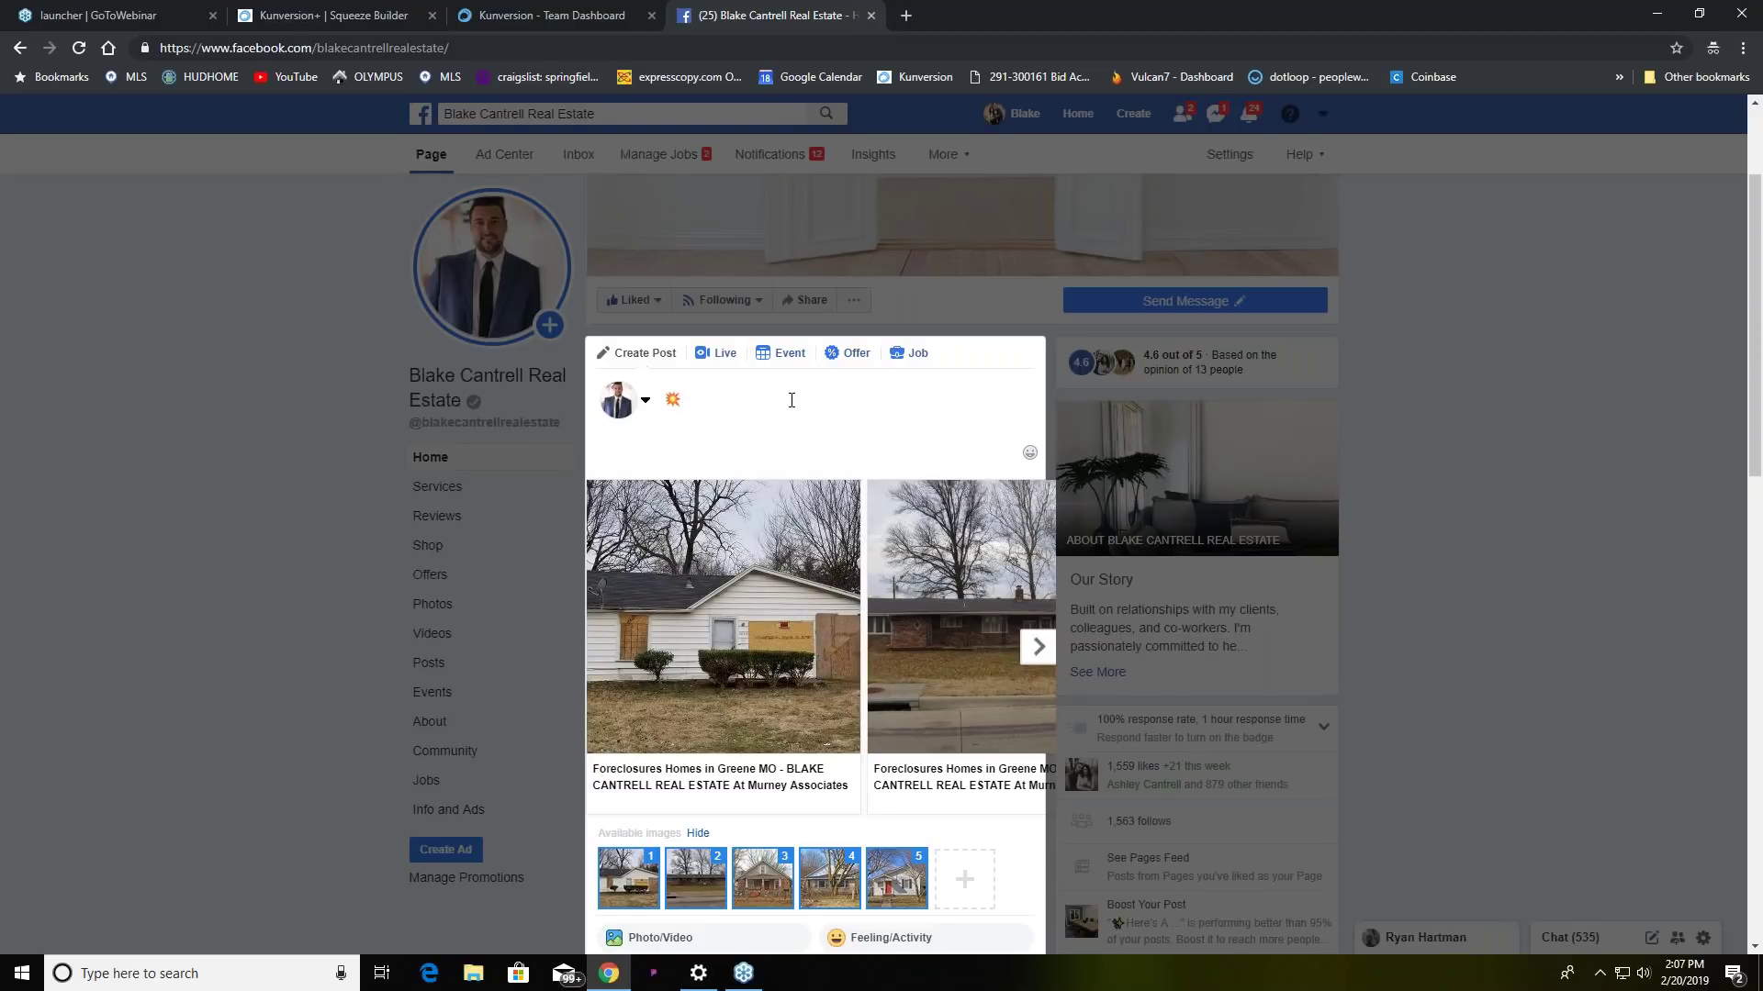
- Write "INVESTORS!!!" after the emoji and "Foreclosure Homes In Greene County!" below it, separated by a blank line
{"action": "type", "text": "INVESTORS!!!"}
{"action": "type", "text": "for"}
{"action": "key", "text": "BackSpace"}
{"action": "key", "text": "BackSpace"}
{"action": "key", "text": "BackSpace"}
{"action": "type", "text": "Foreclosure Homes In Gree"}
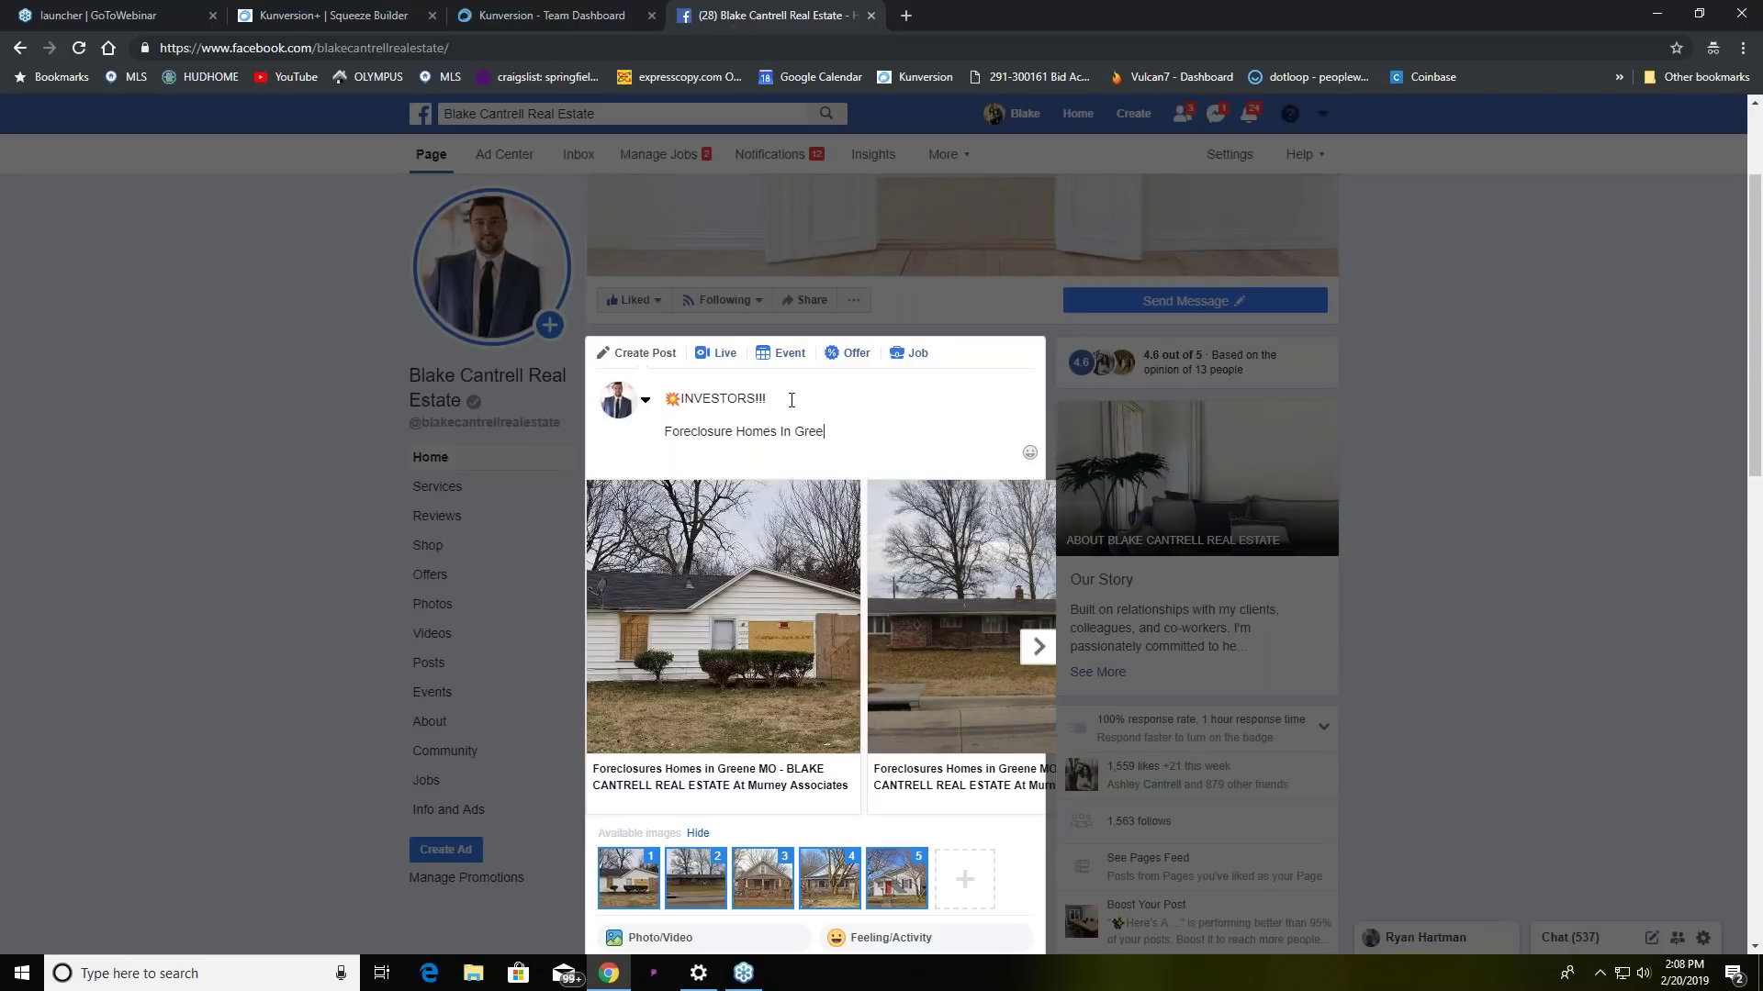
{"action": "type", "text": "ne County!"}
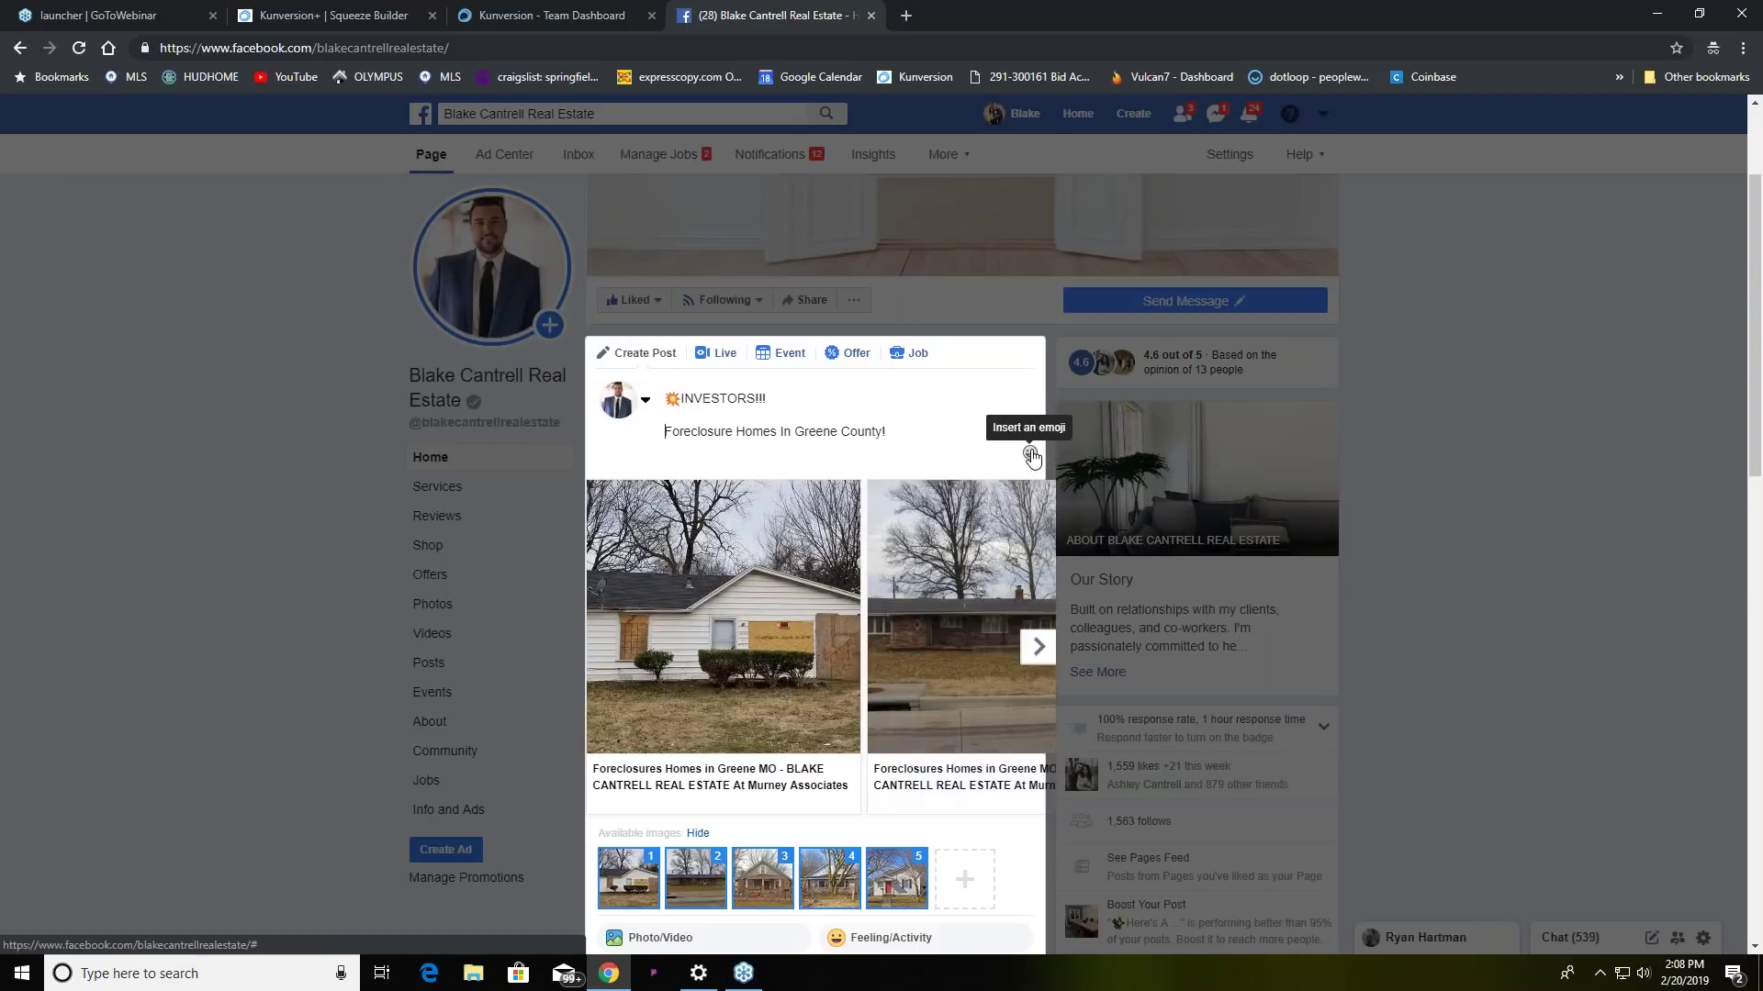
- Insert a house emoji in front of the "Foreclosure Homes In Greene County!" line
{"action": "left_click", "coordinate": [1031, 454]}
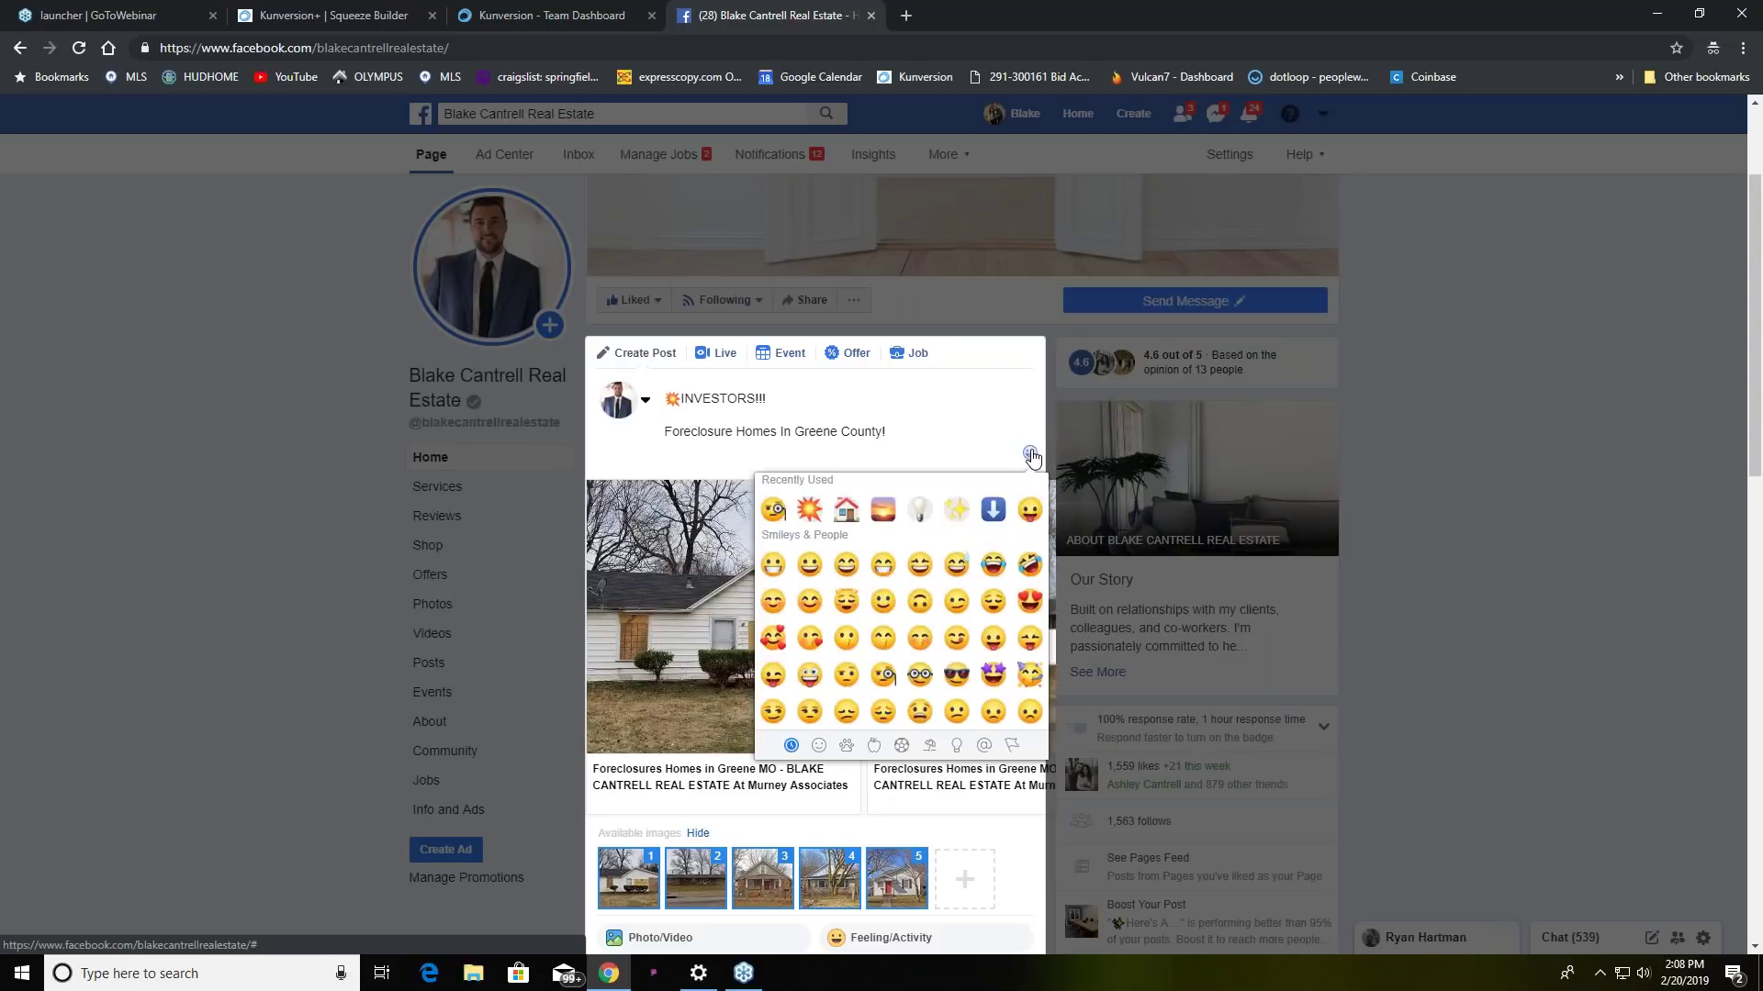
{"action": "left_click", "coordinate": [845, 514]}
{"action": "left_click", "coordinate": [947, 426]}
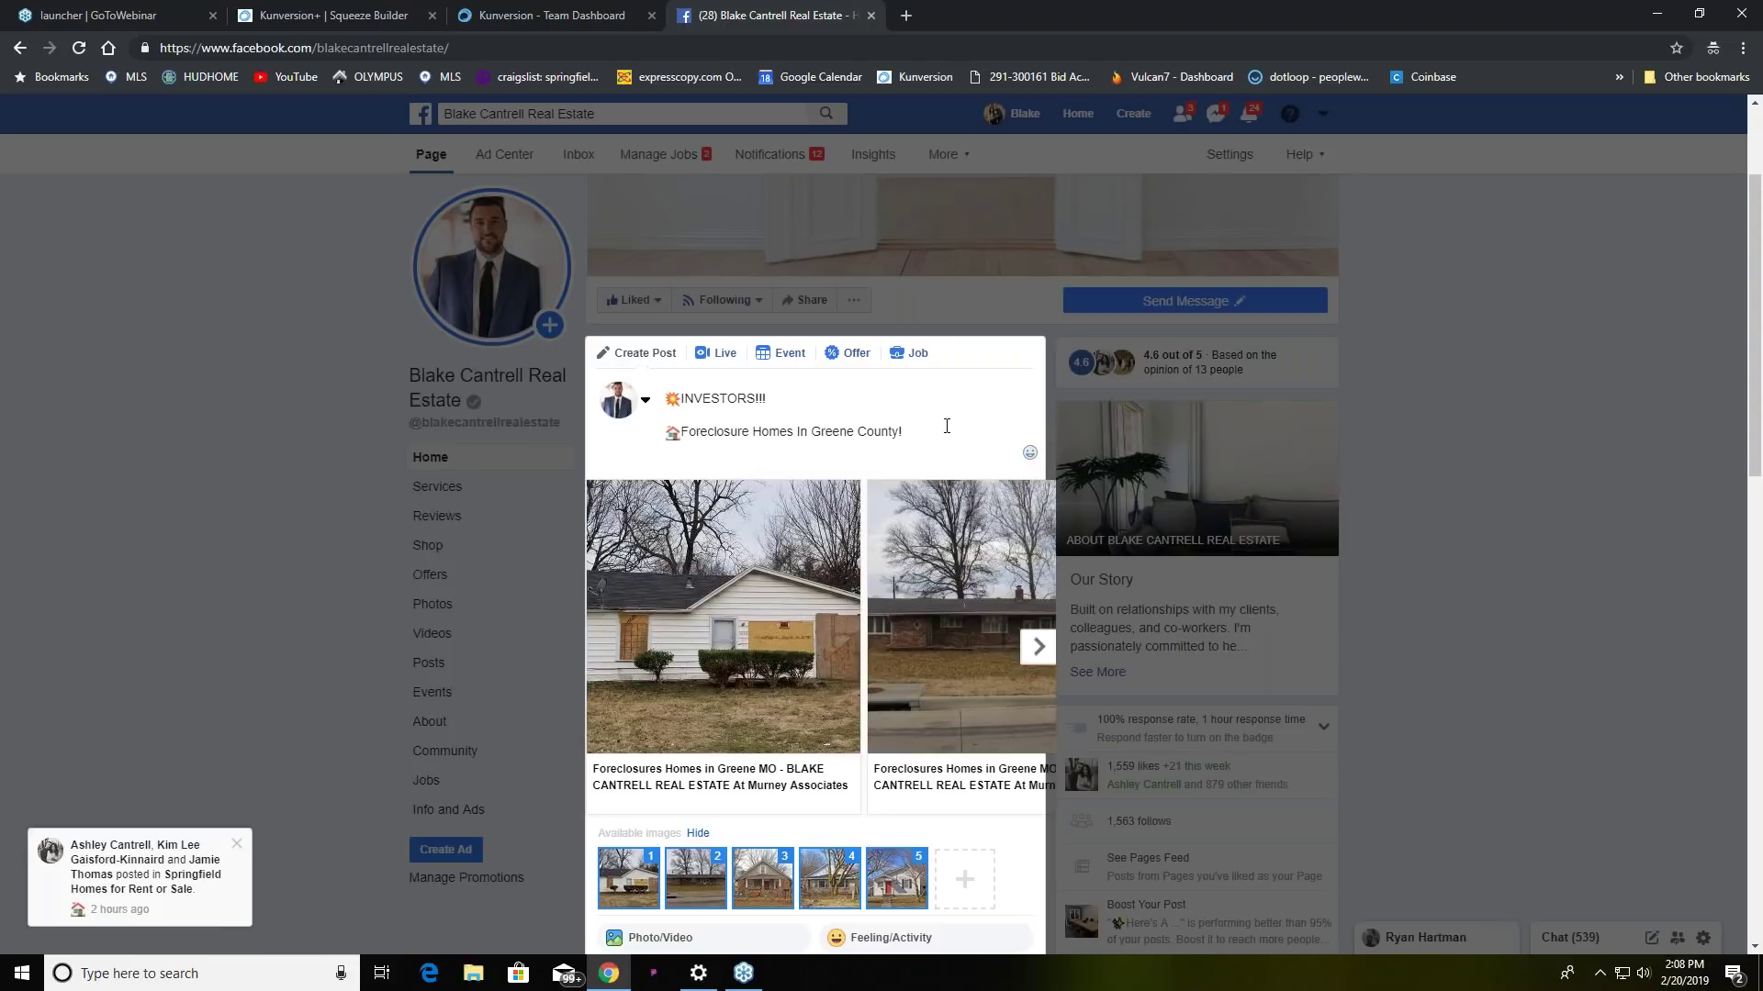
- Add a check-in to the post at the agent's own real estate business in Springfield, Missouri
{"action": "scroll", "coordinate": [642, 422], "scroll_direction": "down", "scroll_amount": 1}
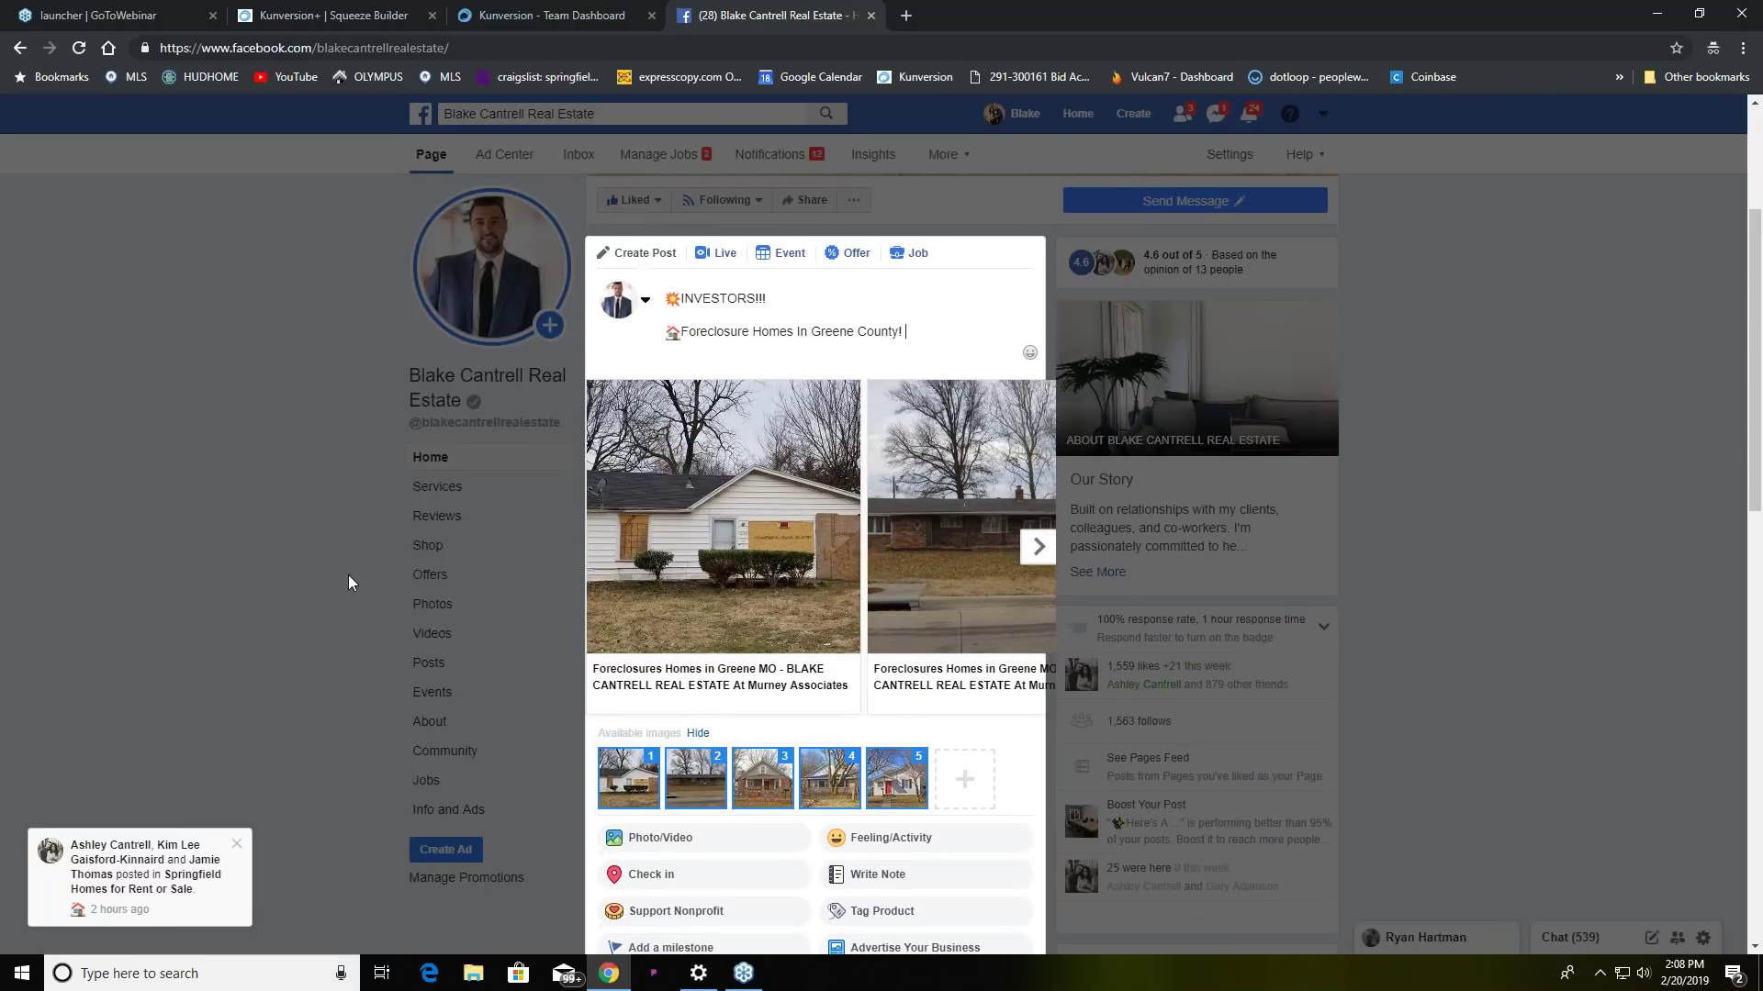
{"action": "scroll", "coordinate": [348, 582], "scroll_direction": "down", "scroll_amount": 1}
{"action": "scroll", "coordinate": [349, 575], "scroll_direction": "down", "scroll_amount": 1}
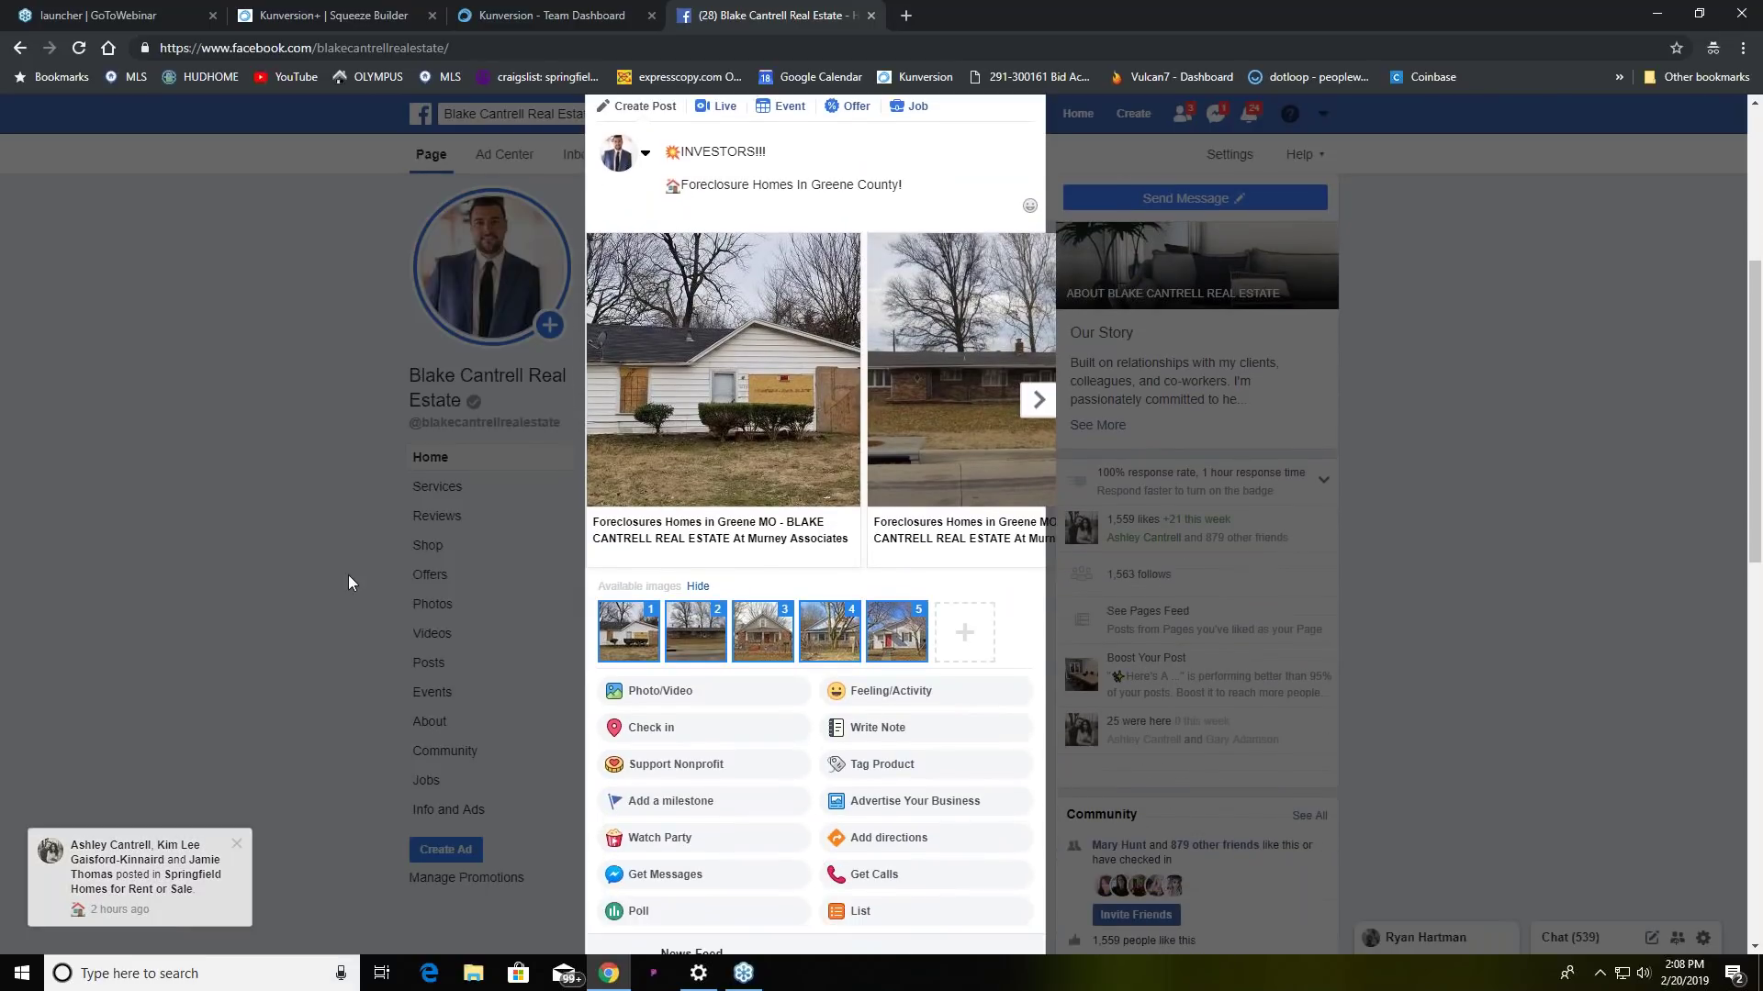
{"action": "left_click", "coordinate": [666, 705]}
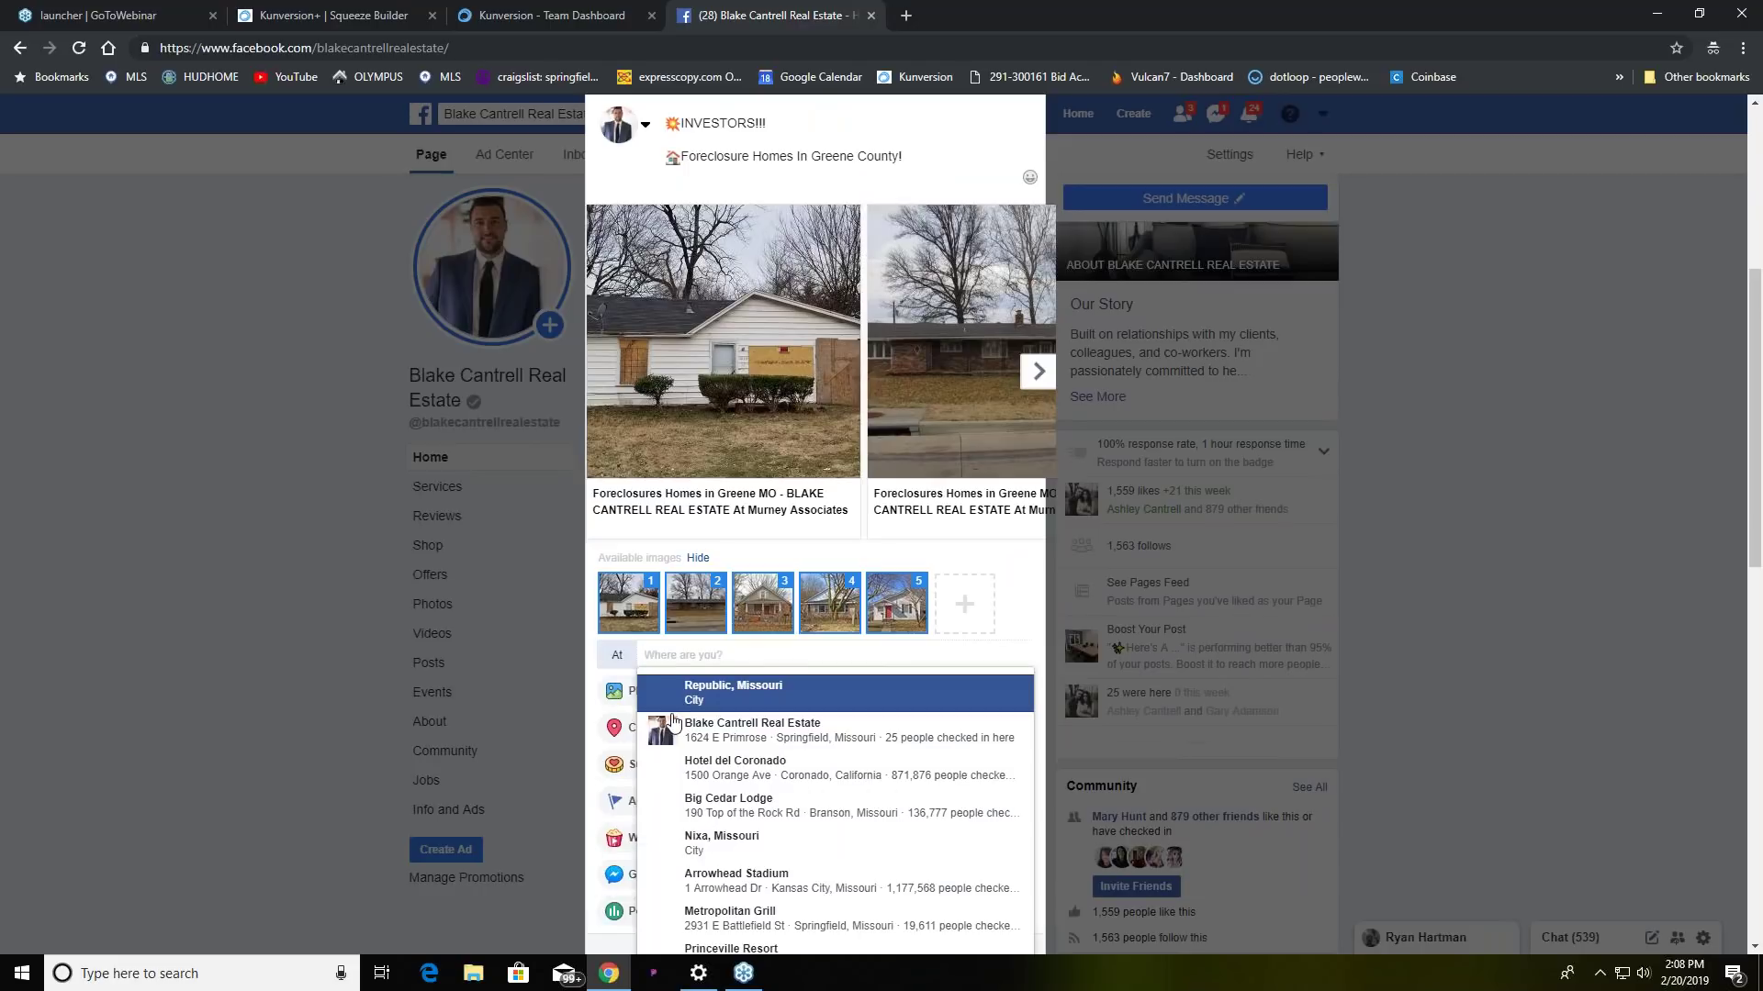
{"action": "left_click", "coordinate": [723, 733]}
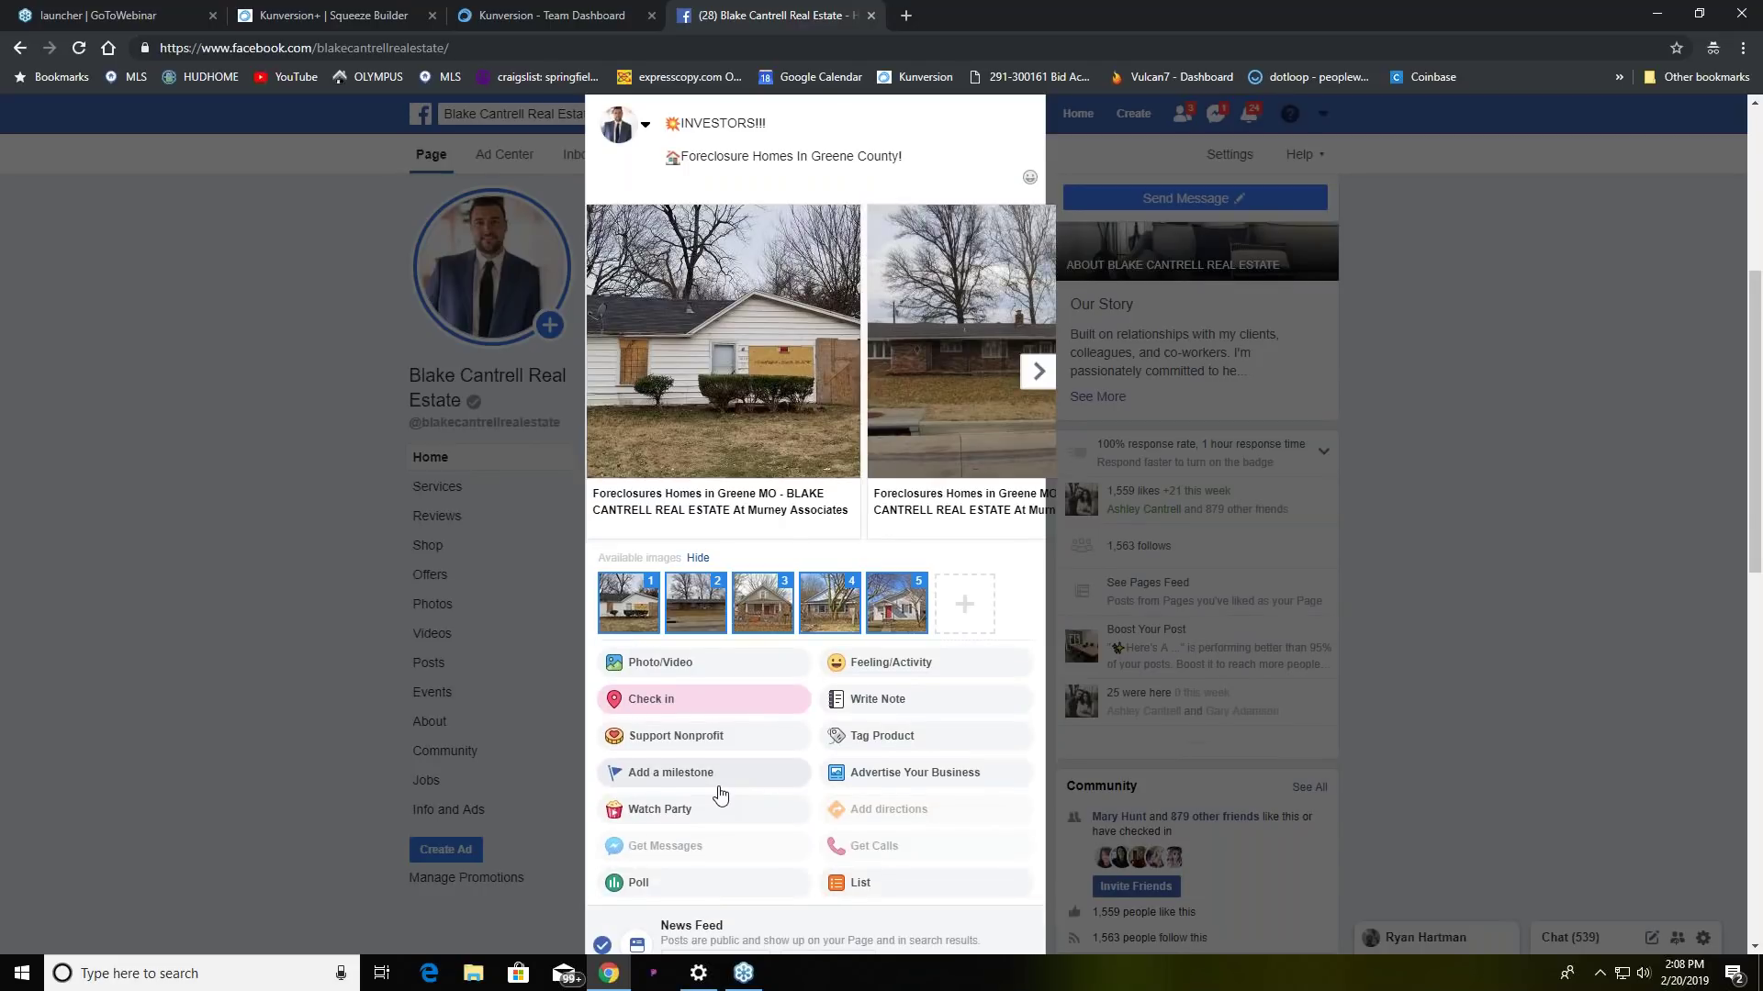
- Add the feeling "excited" to the post
{"action": "left_click", "coordinate": [878, 689]}
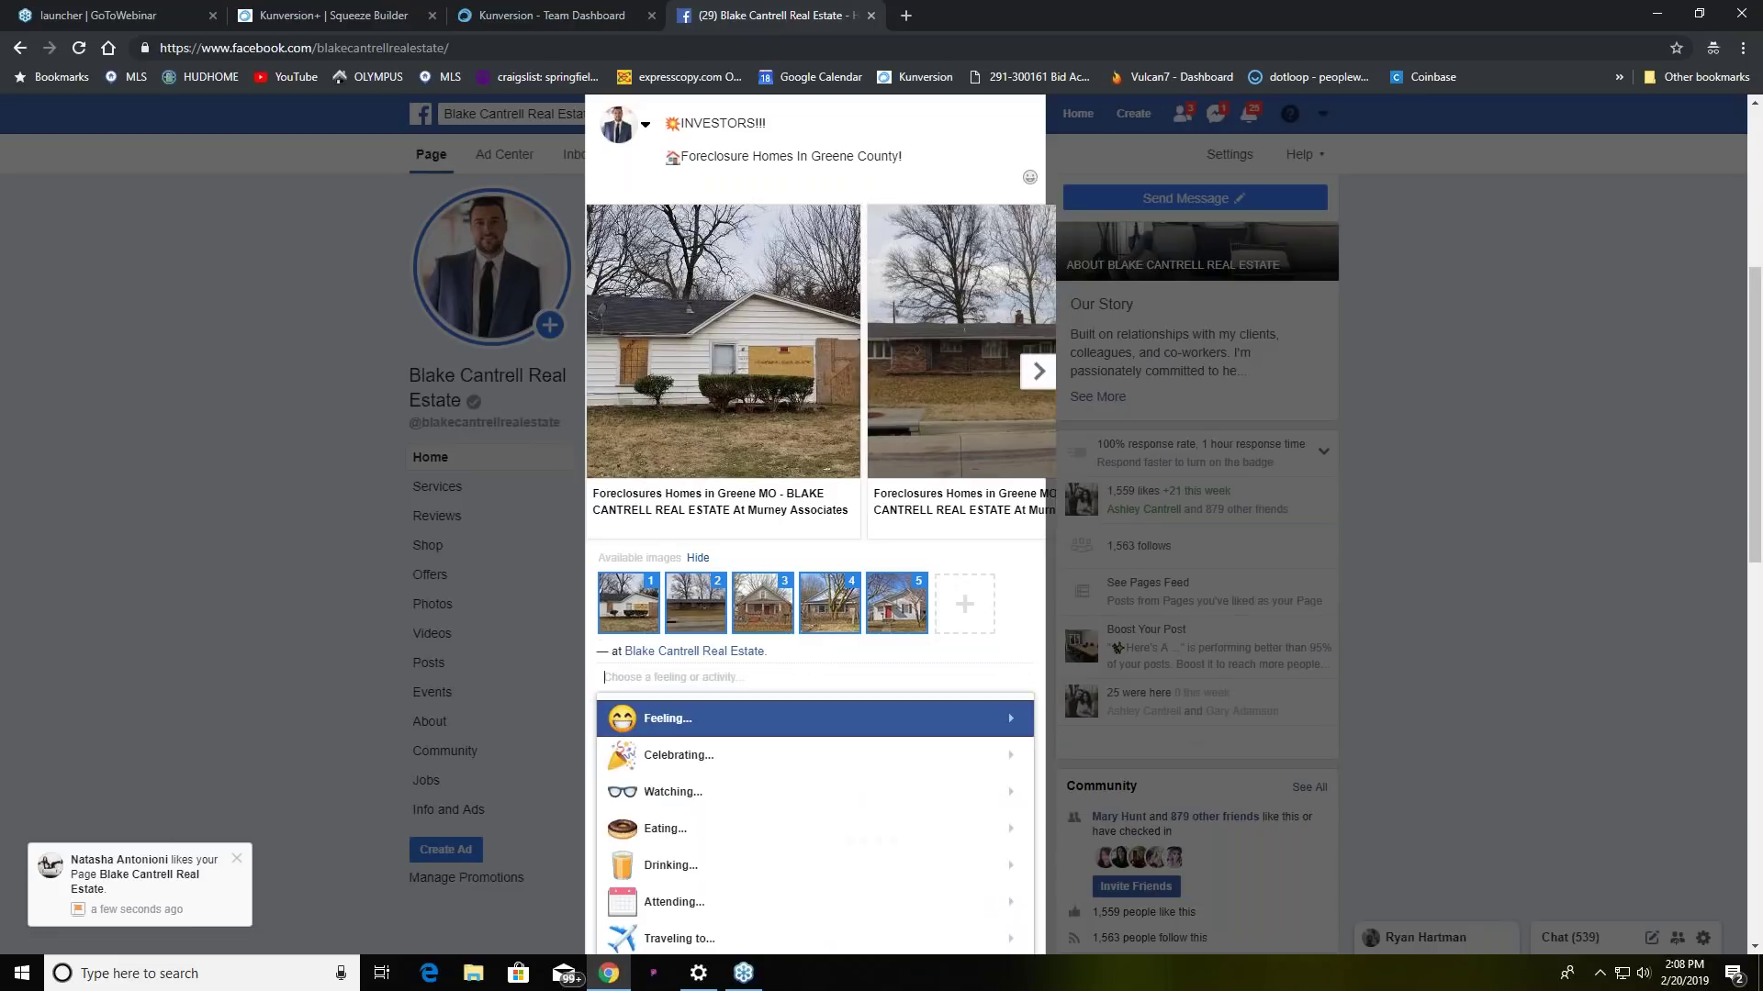
{"action": "left_click", "coordinate": [794, 727]}
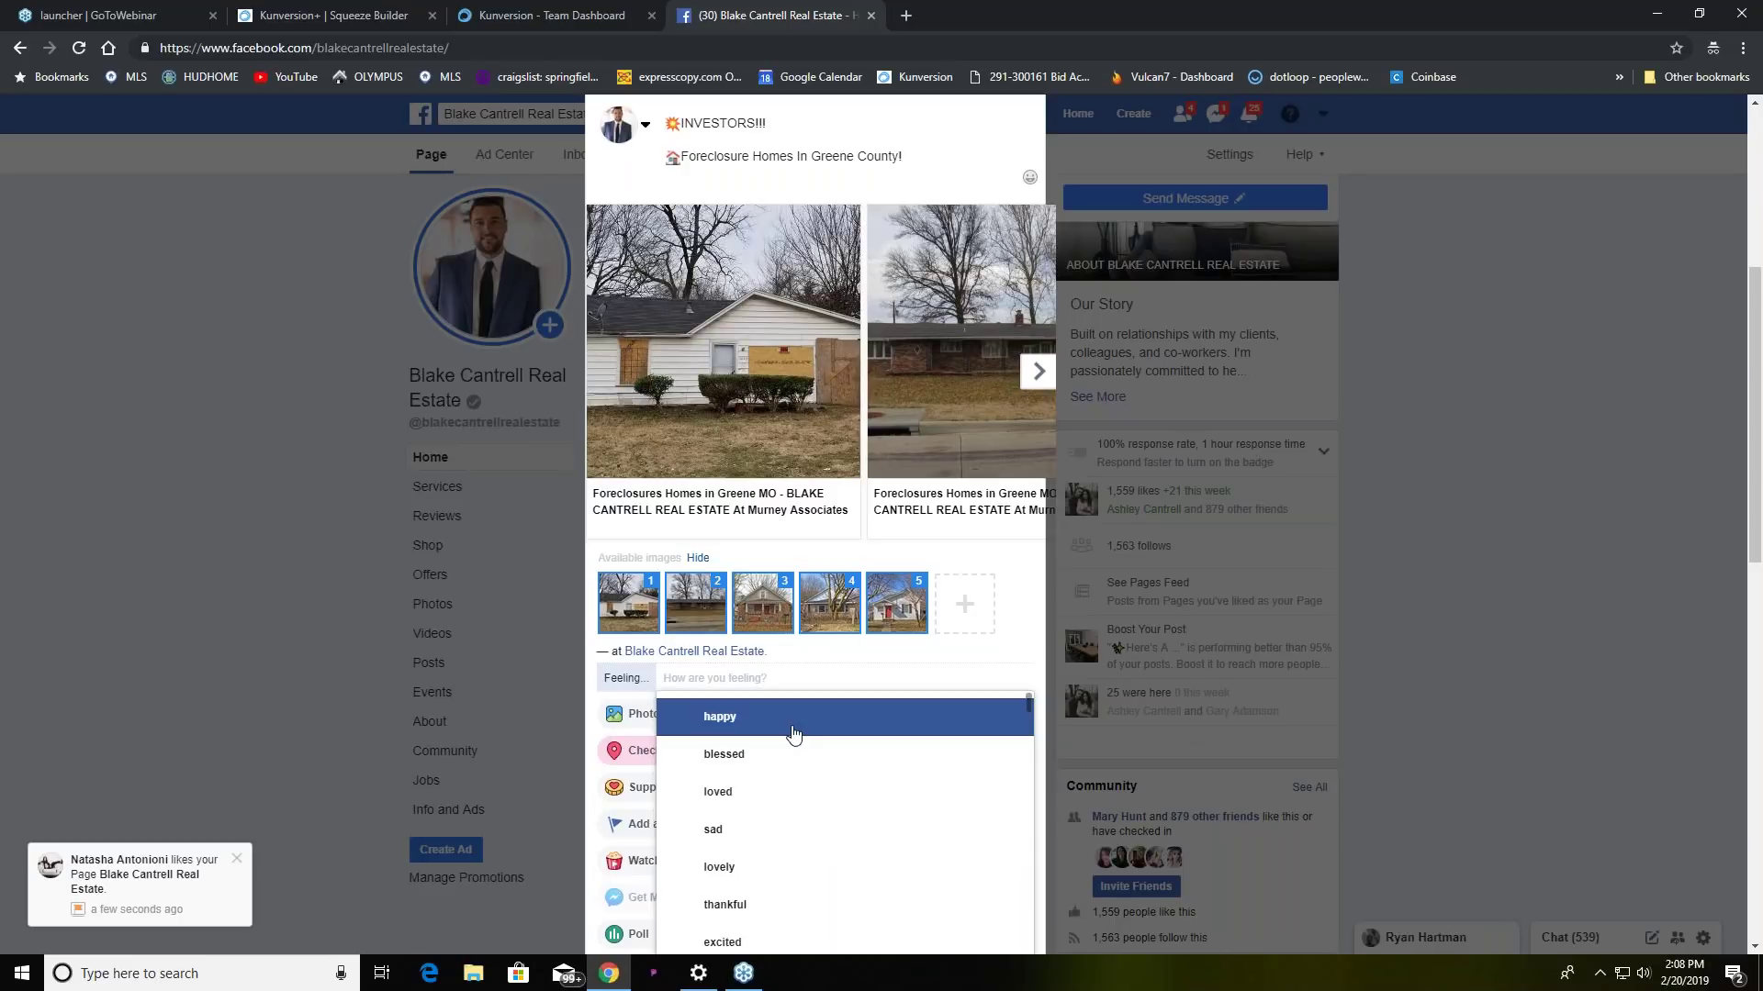
{"action": "type", "text": "excited"}
{"action": "left_click", "coordinate": [794, 735]}
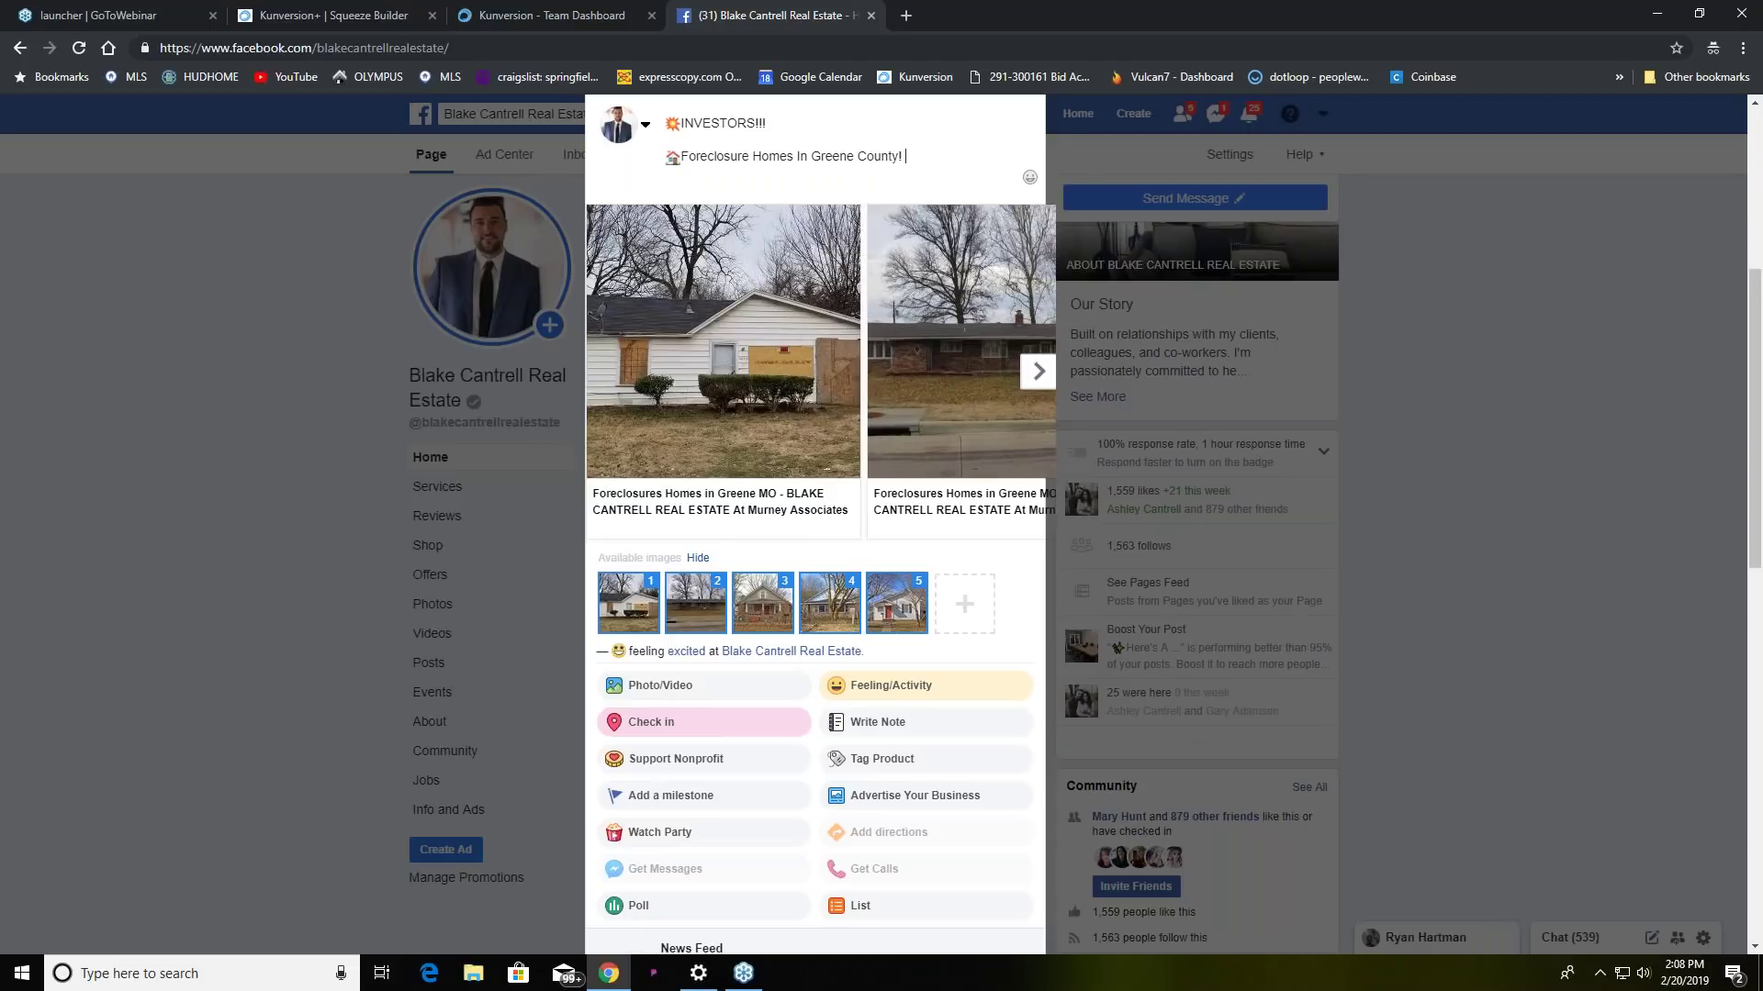
- Add extra exclamation marks directly after "Greene County!" at the end of the post's second line
{"action": "scroll", "coordinate": [284, 455], "scroll_direction": "up", "scroll_amount": 1}
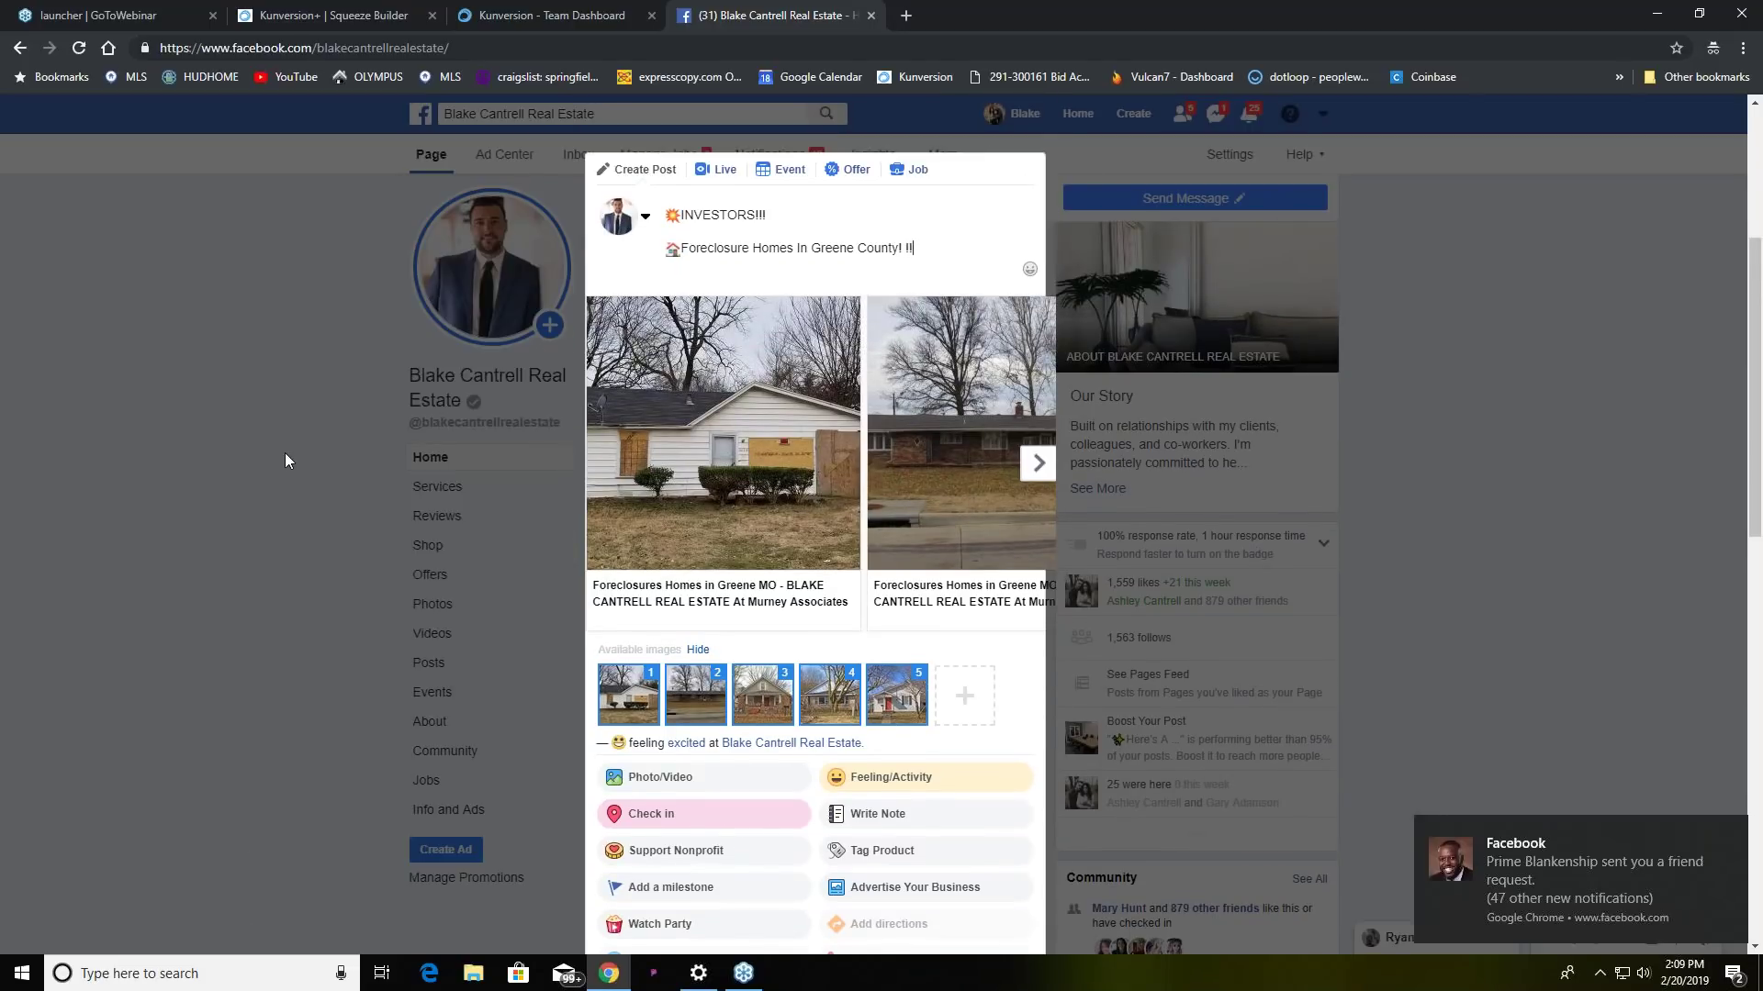
{"action": "key", "text": "BackSpace"}
{"action": "type", "text": "!!"}
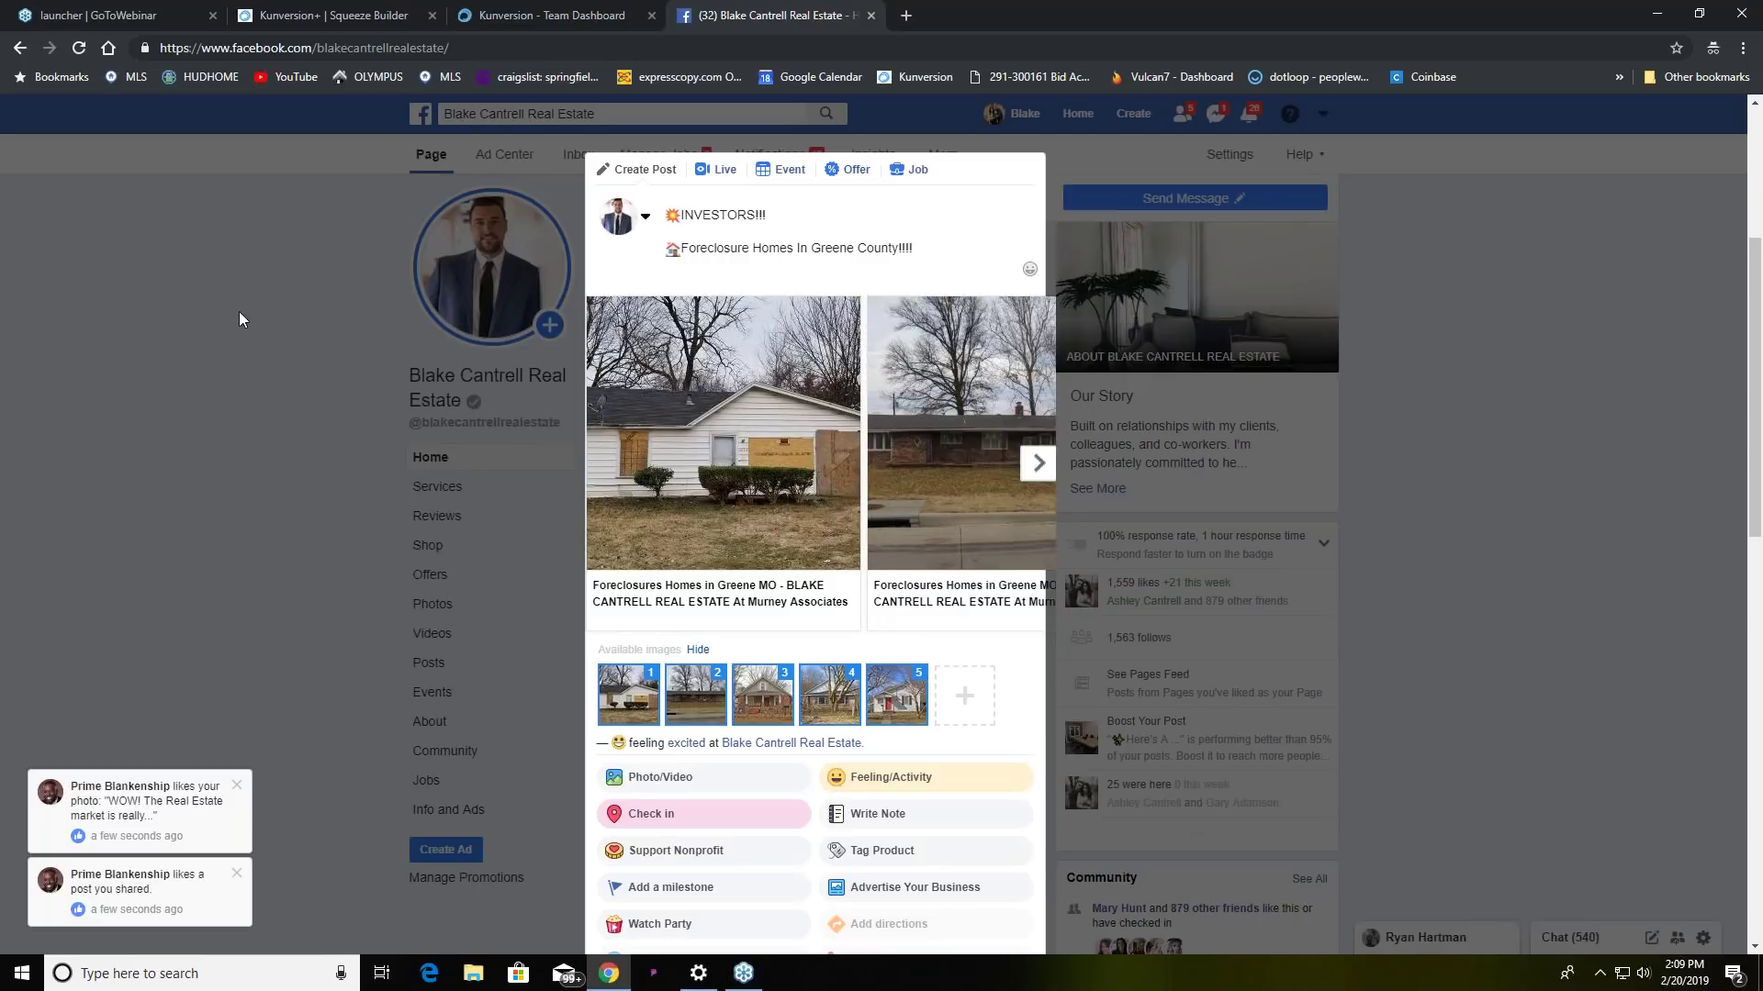
{"action": "scroll", "coordinate": [239, 311], "scroll_direction": "down", "scroll_amount": 1}
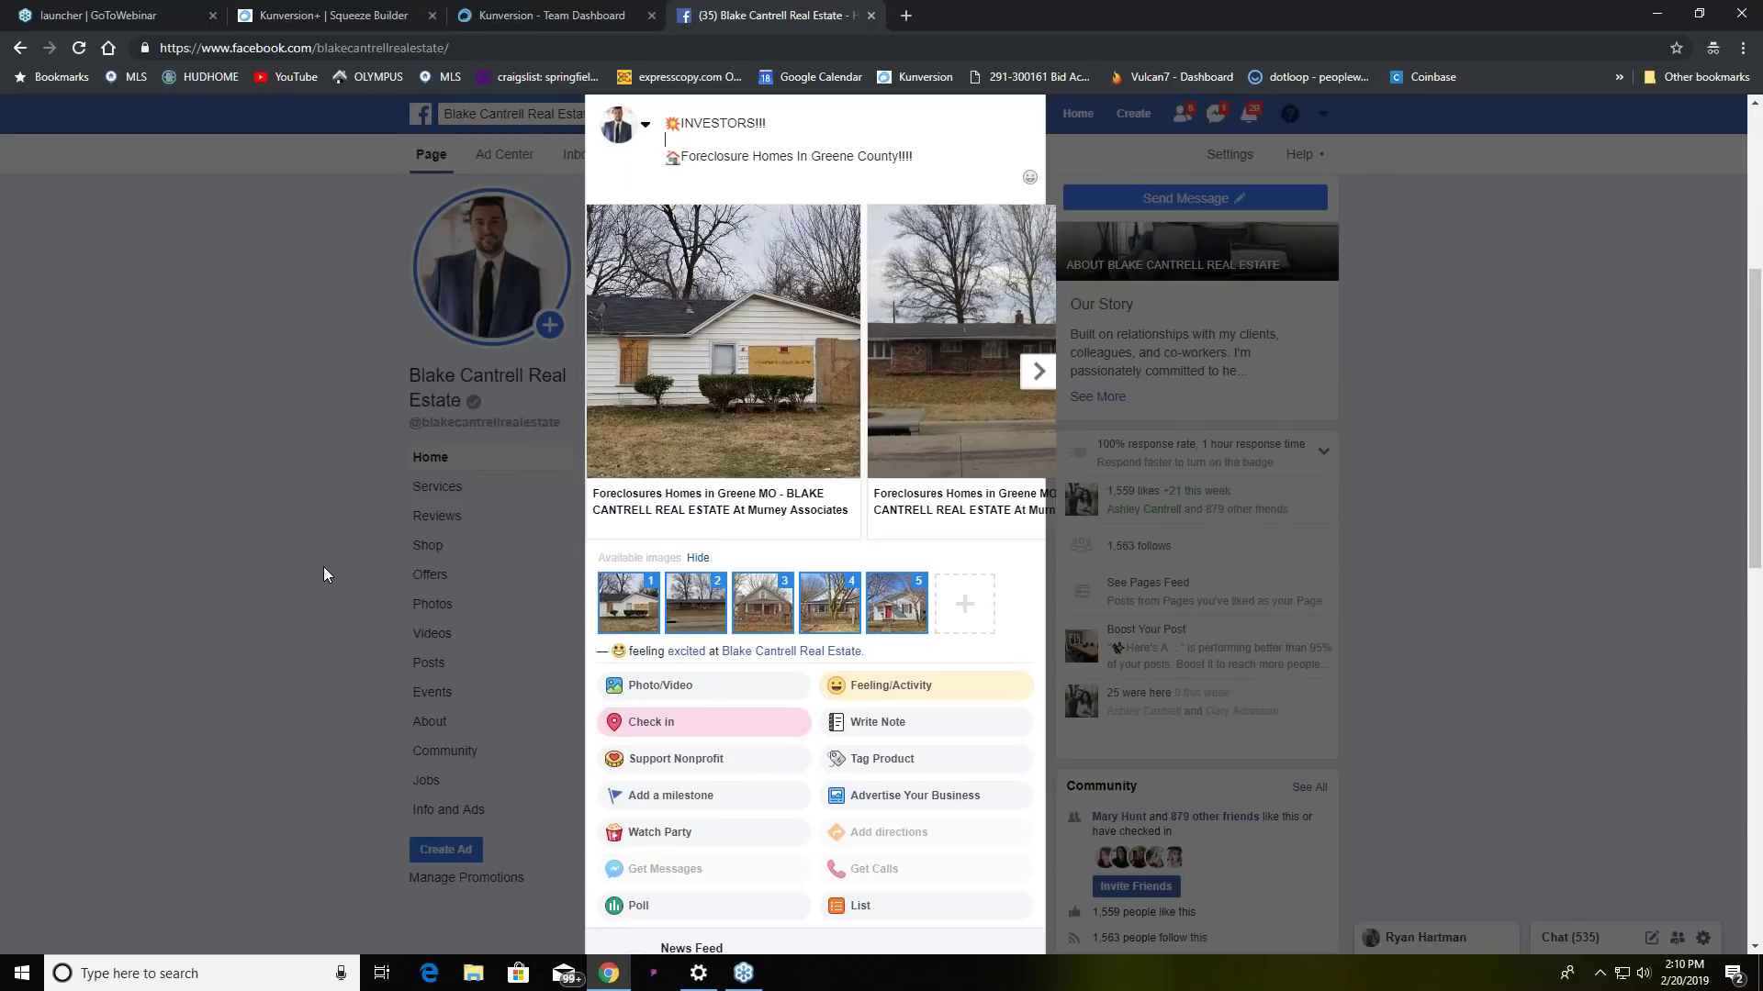
{"action": "scroll", "coordinate": [323, 569], "scroll_direction": "up", "scroll_amount": 1}
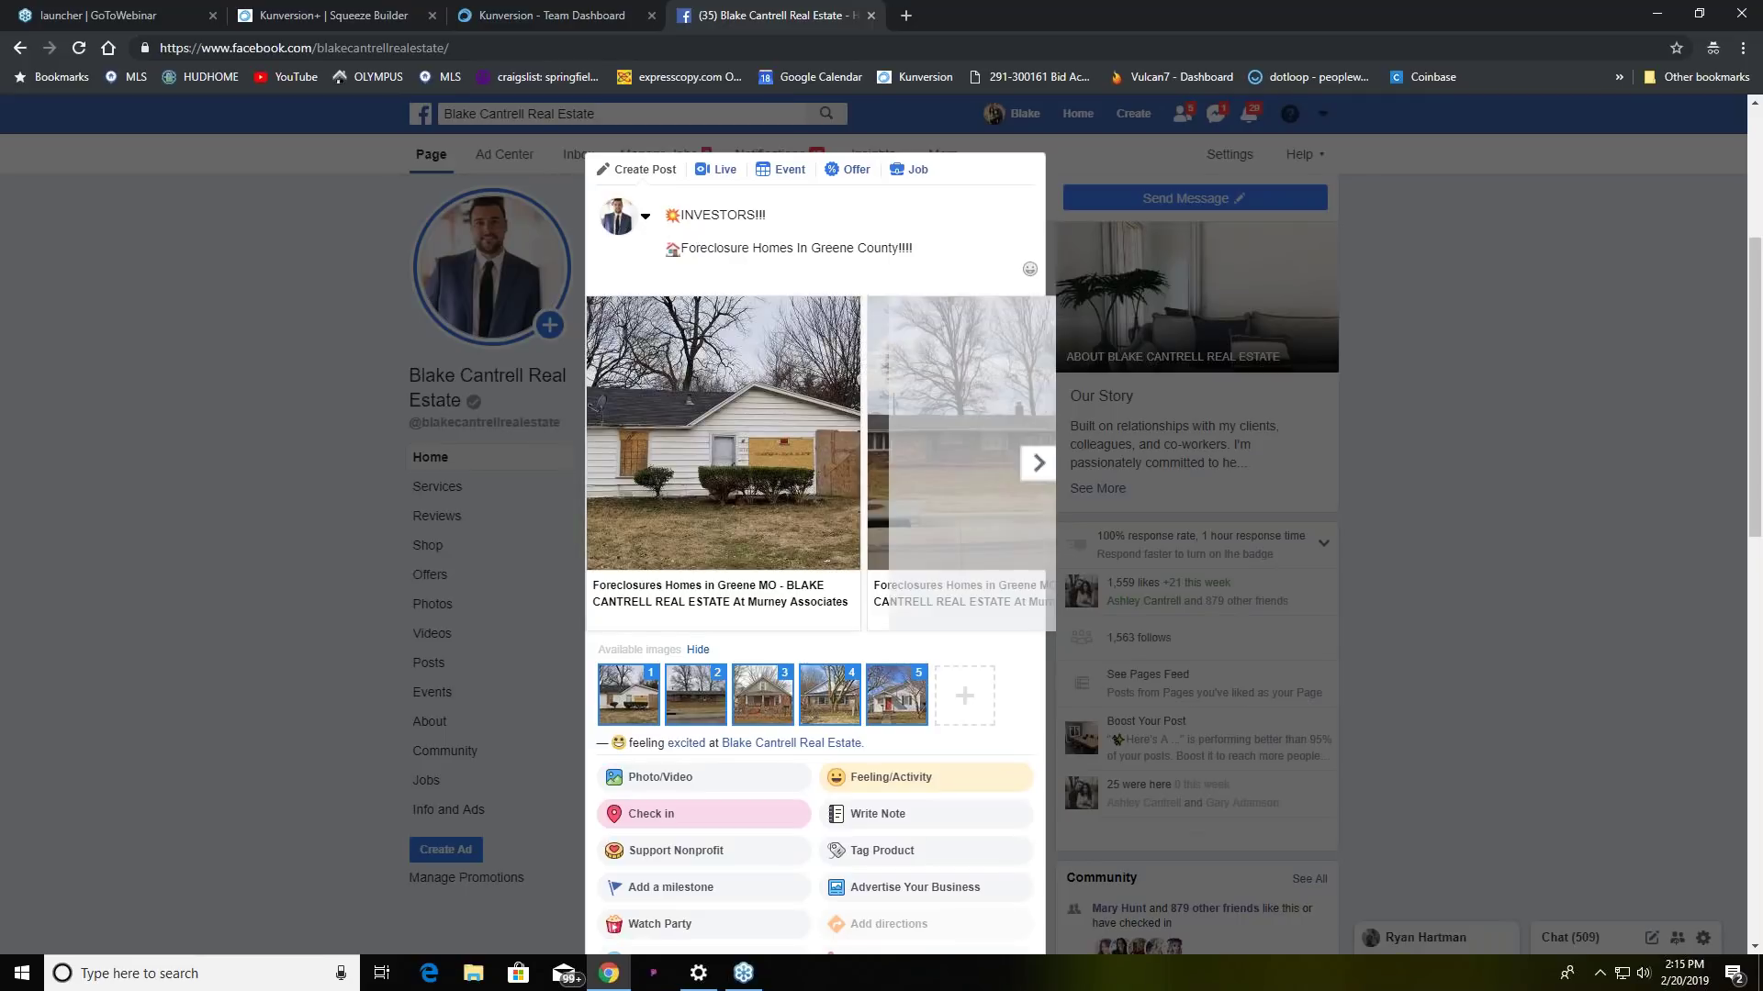
- Switch to the Kunversion+ squeeze page builder and copy the generated Greene County foreclosures link
{"action": "left_click", "coordinate": [319, 18]}
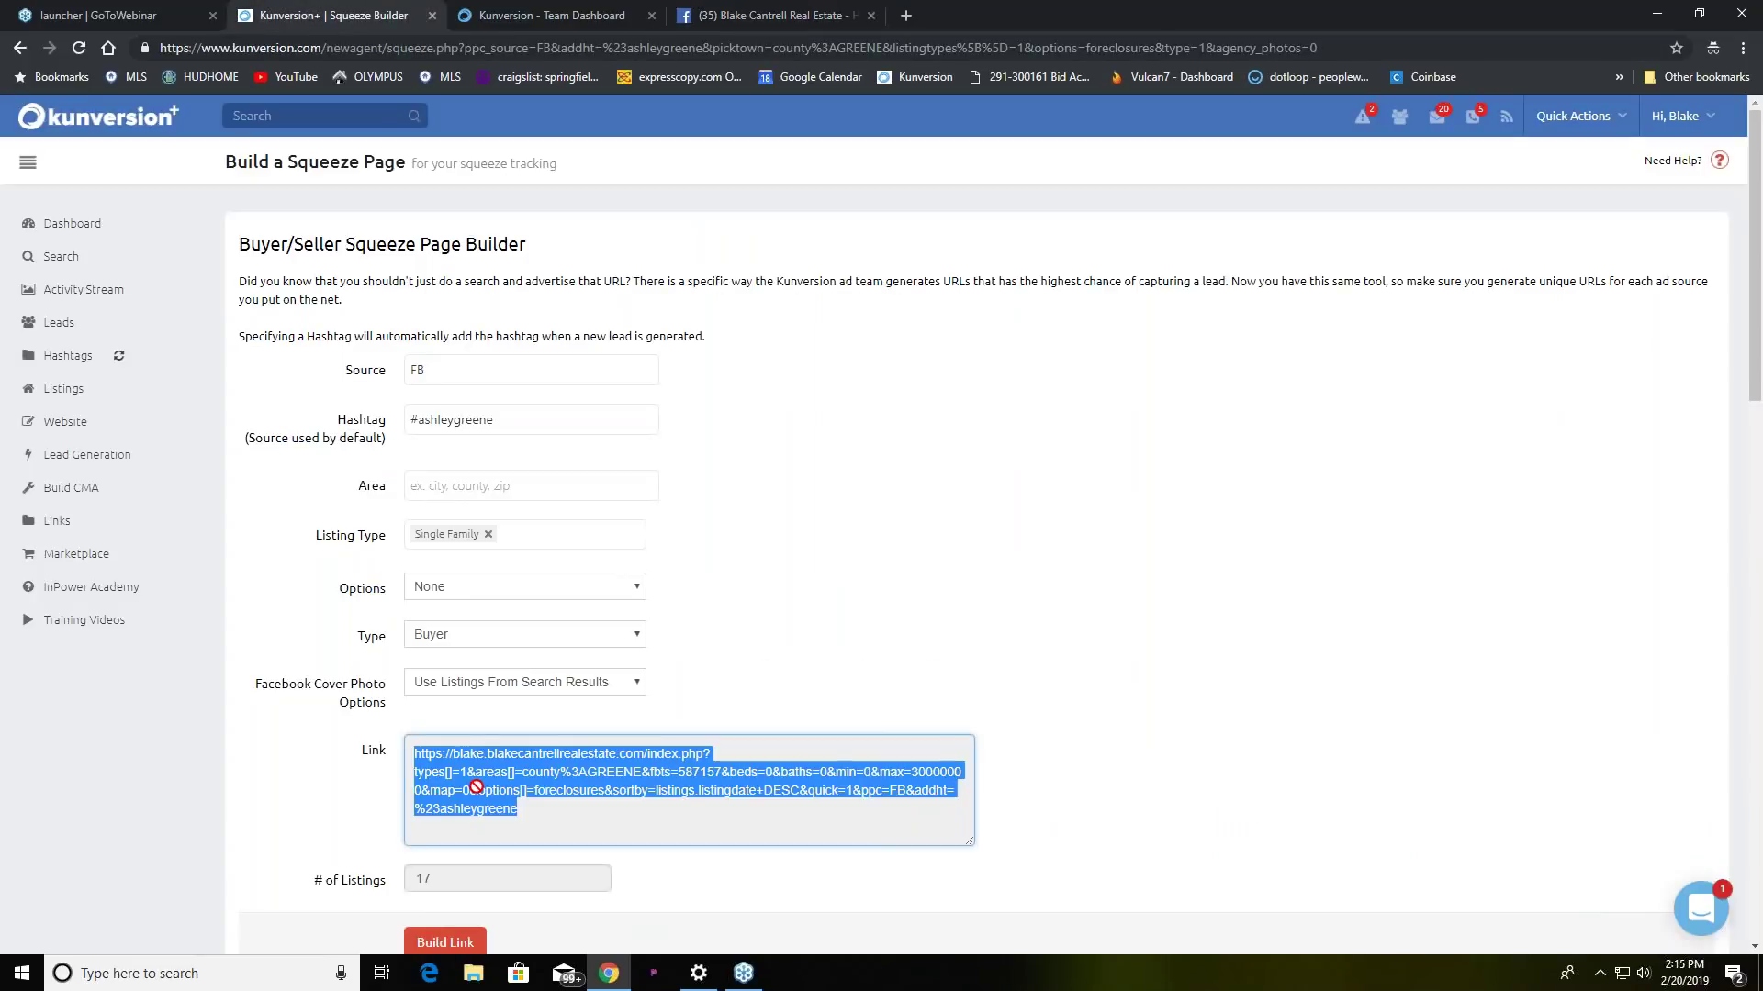
{"action": "right_click", "coordinate": [521, 776]}
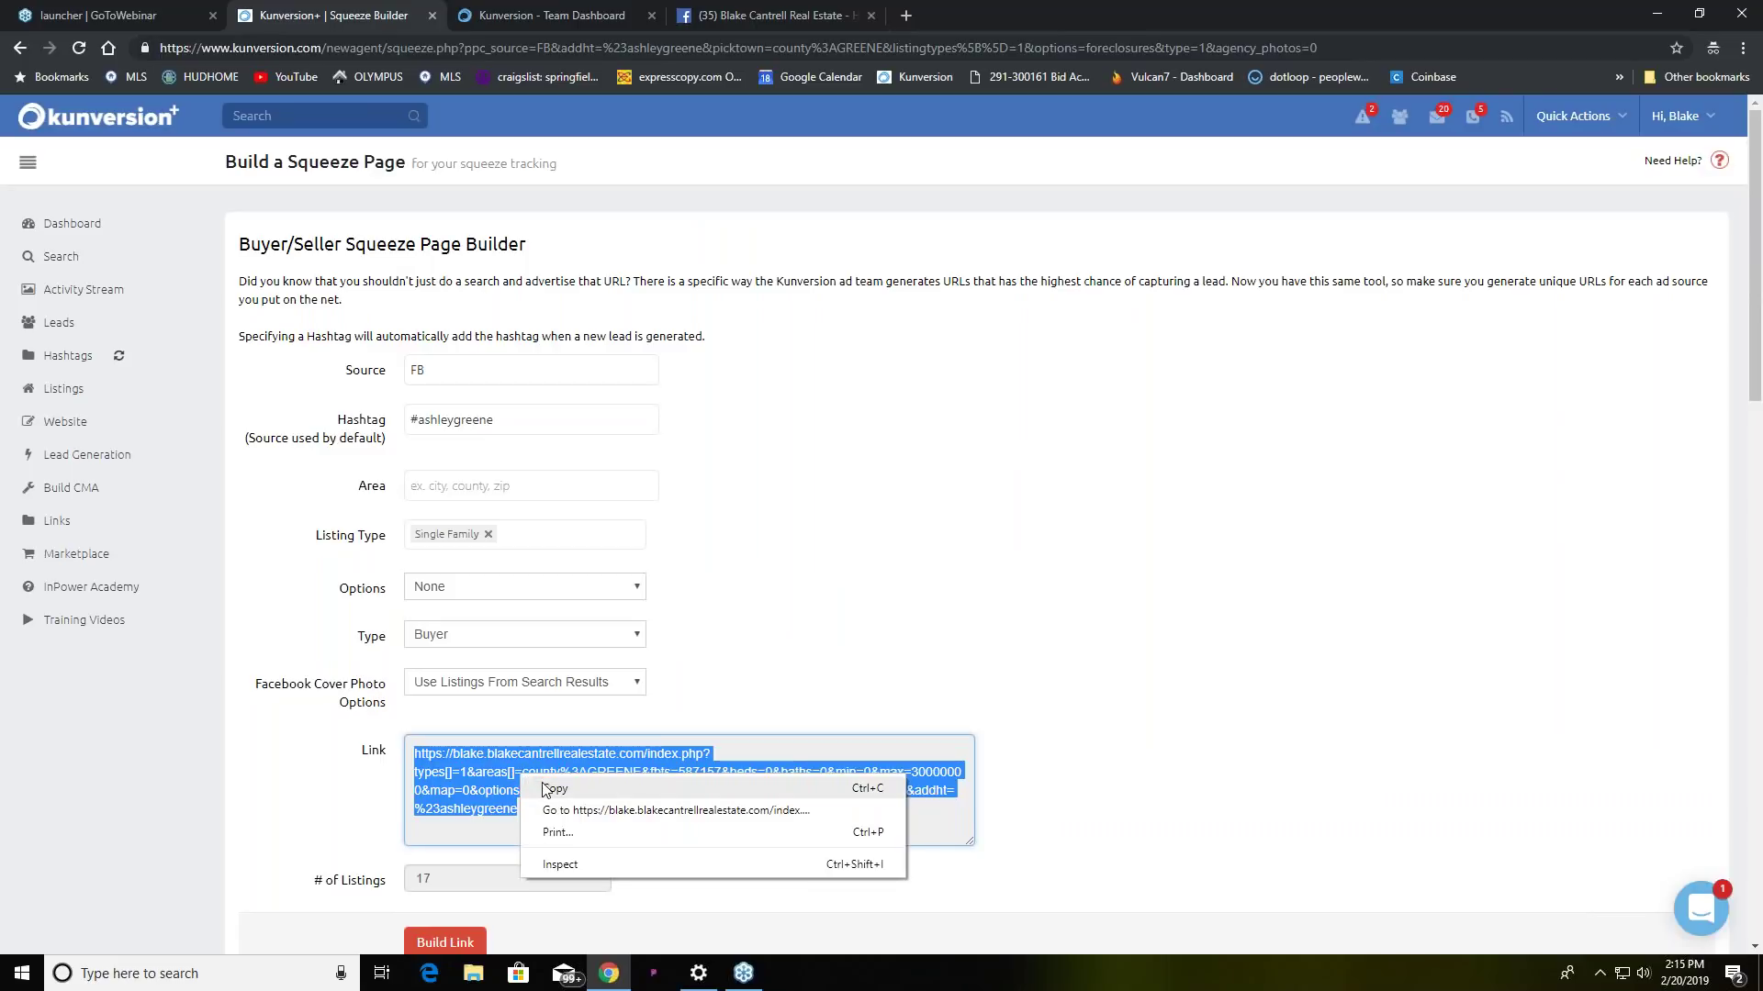
{"action": "left_click", "coordinate": [552, 788]}
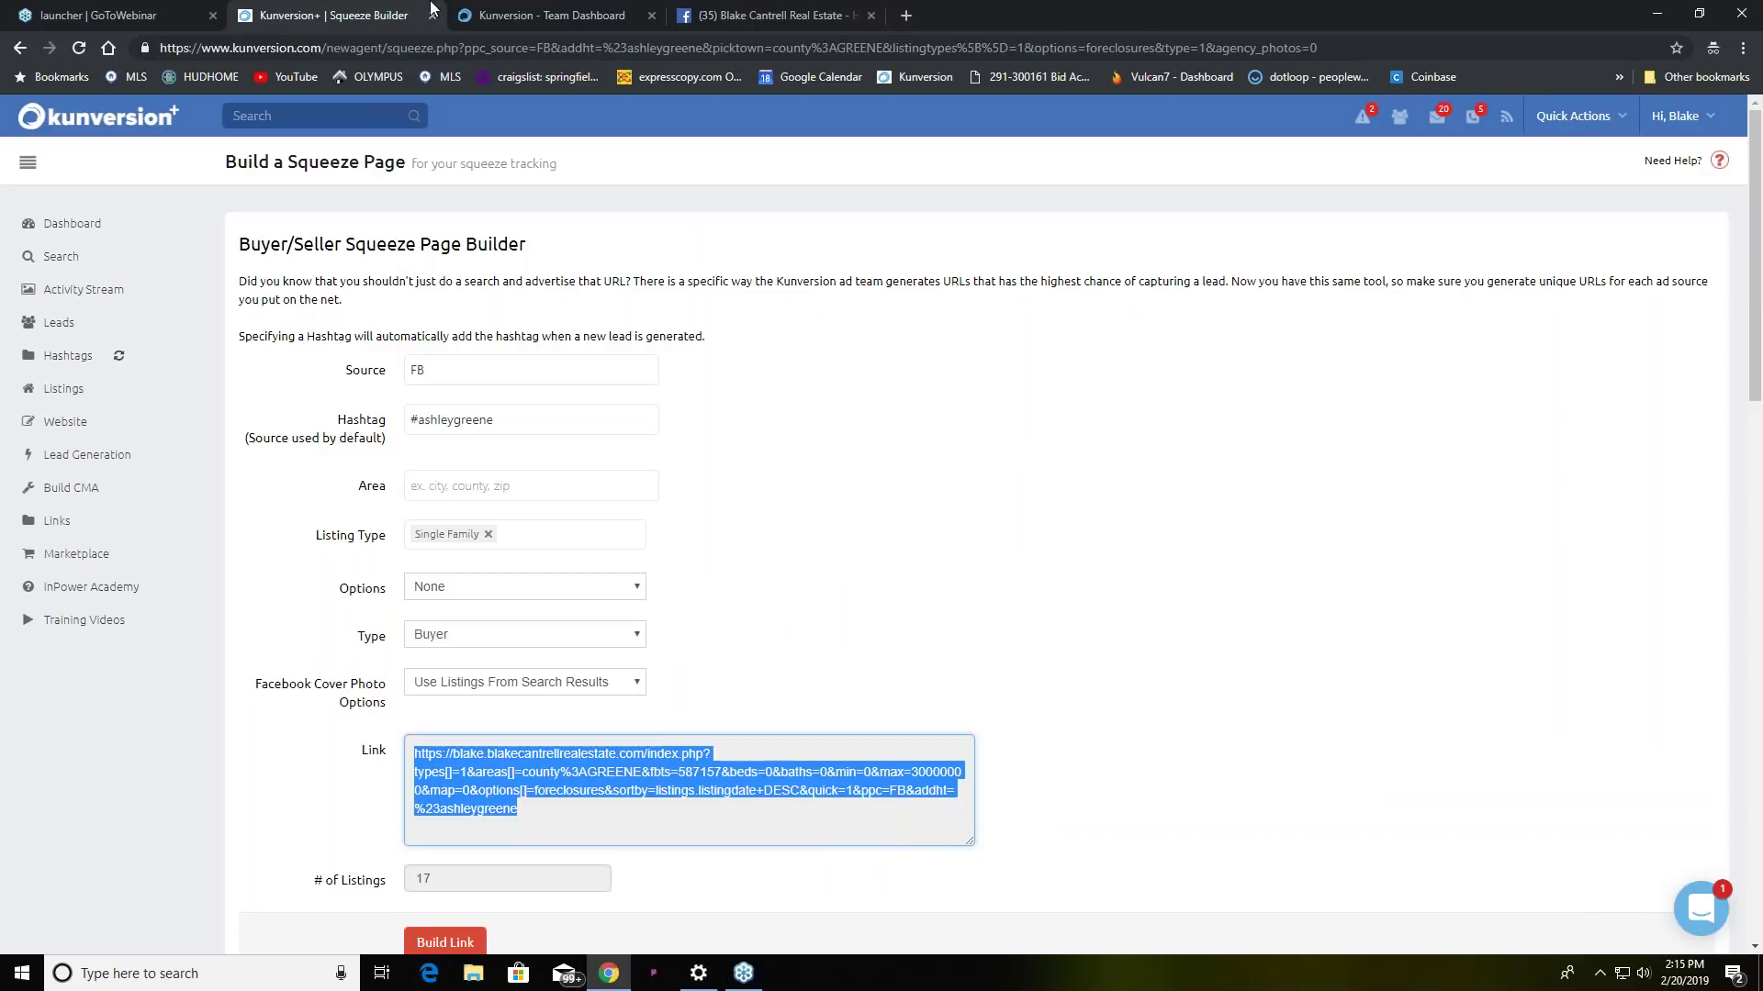
- Return to the Facebook business page and clear all the text from the draft post
{"action": "left_click", "coordinate": [815, 24]}
{"action": "key", "text": "ctrl+a"}
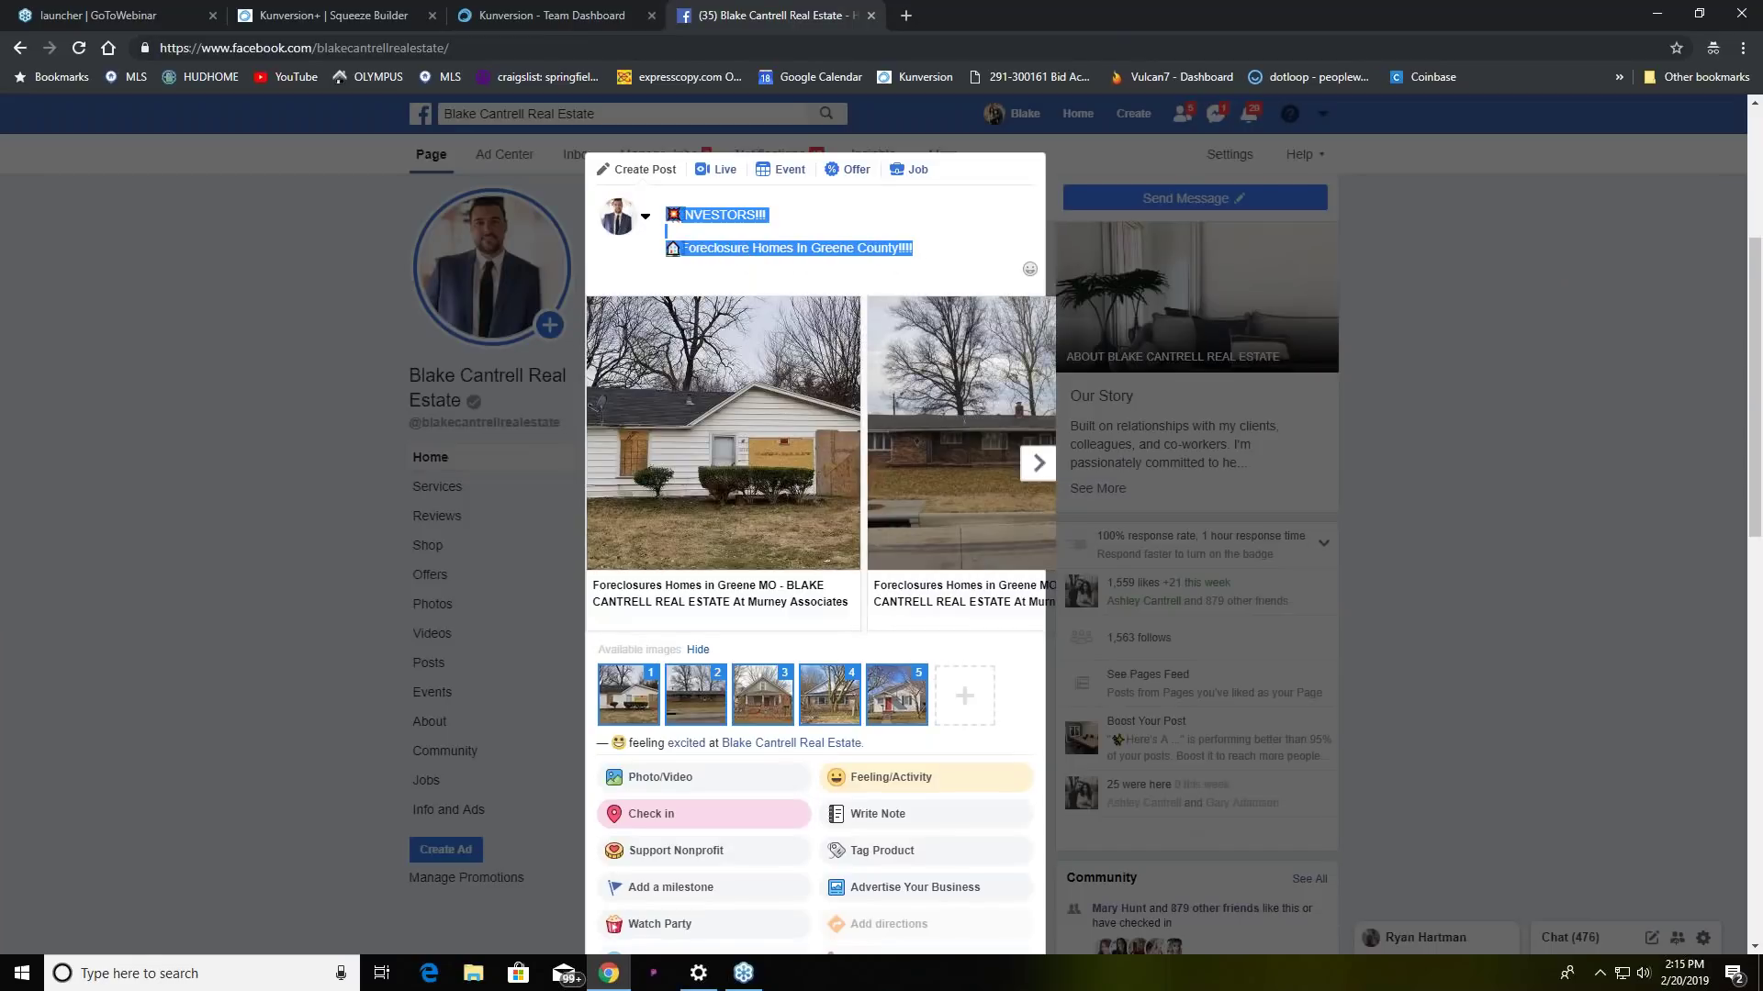
{"action": "key", "text": "BackSpace"}
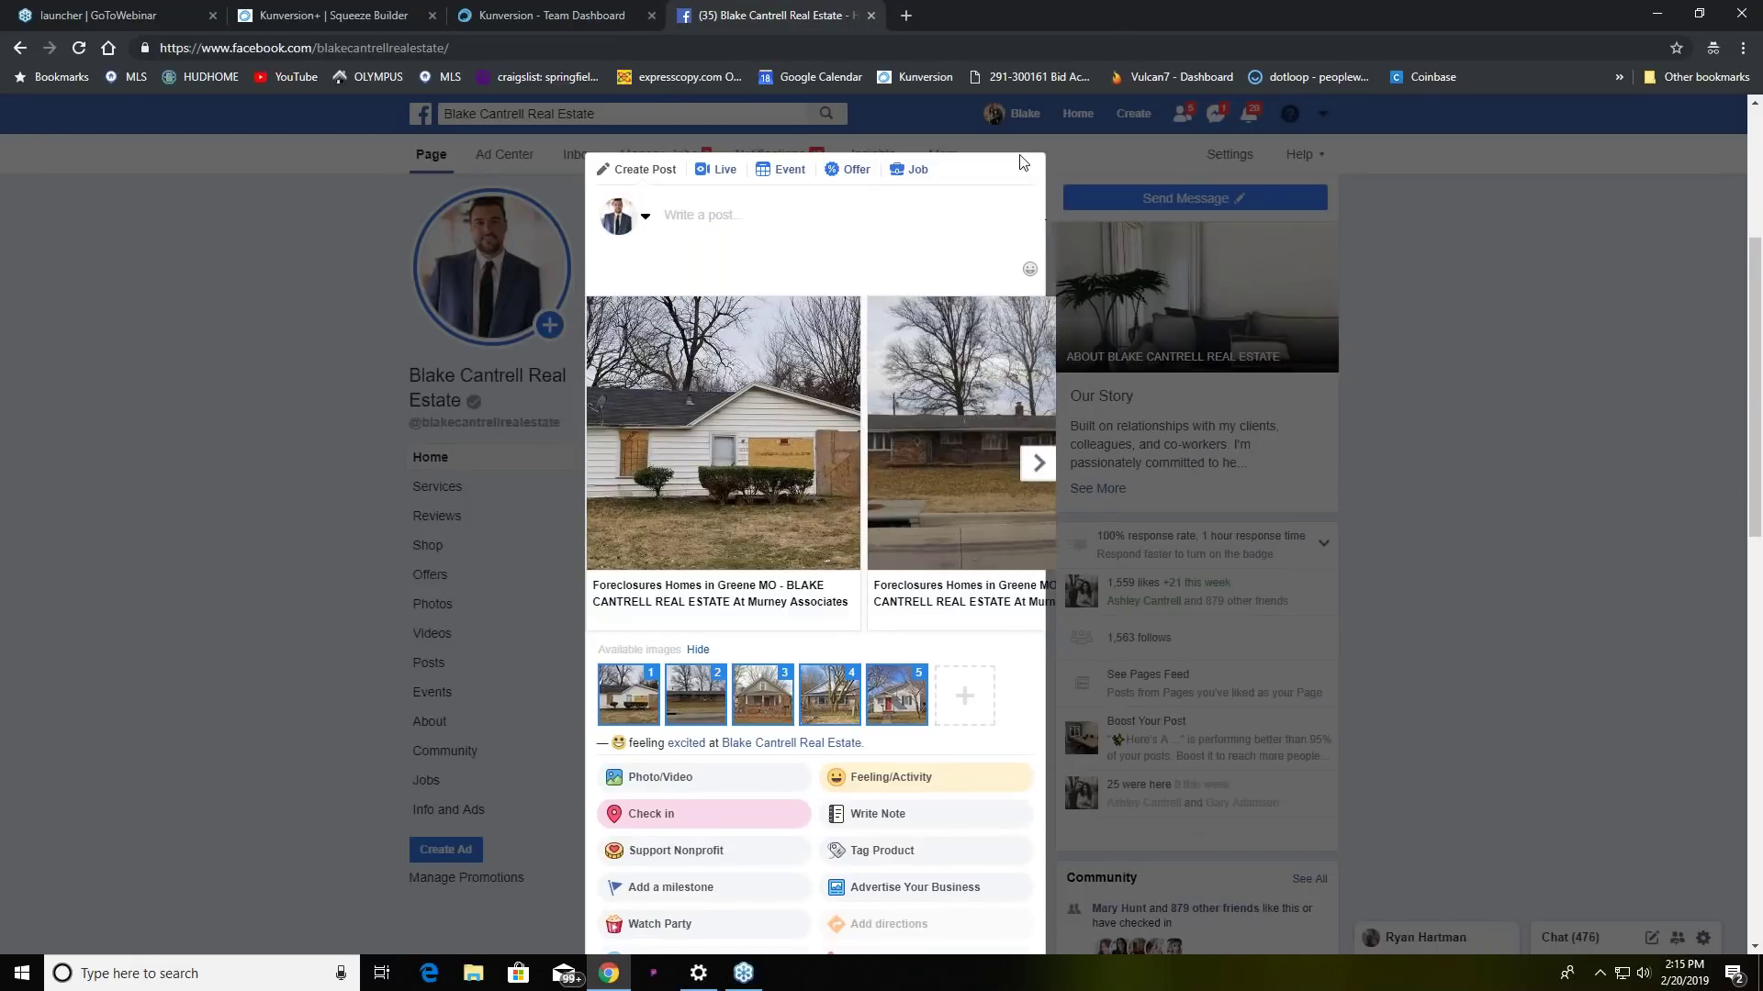
- Show the browser in full screen and discard the unfinished post by reloading the business page's Home section
{"action": "left_click", "coordinate": [721, 281]}
{"action": "scroll", "coordinate": [775, 410], "scroll_direction": "up", "scroll_amount": 5}
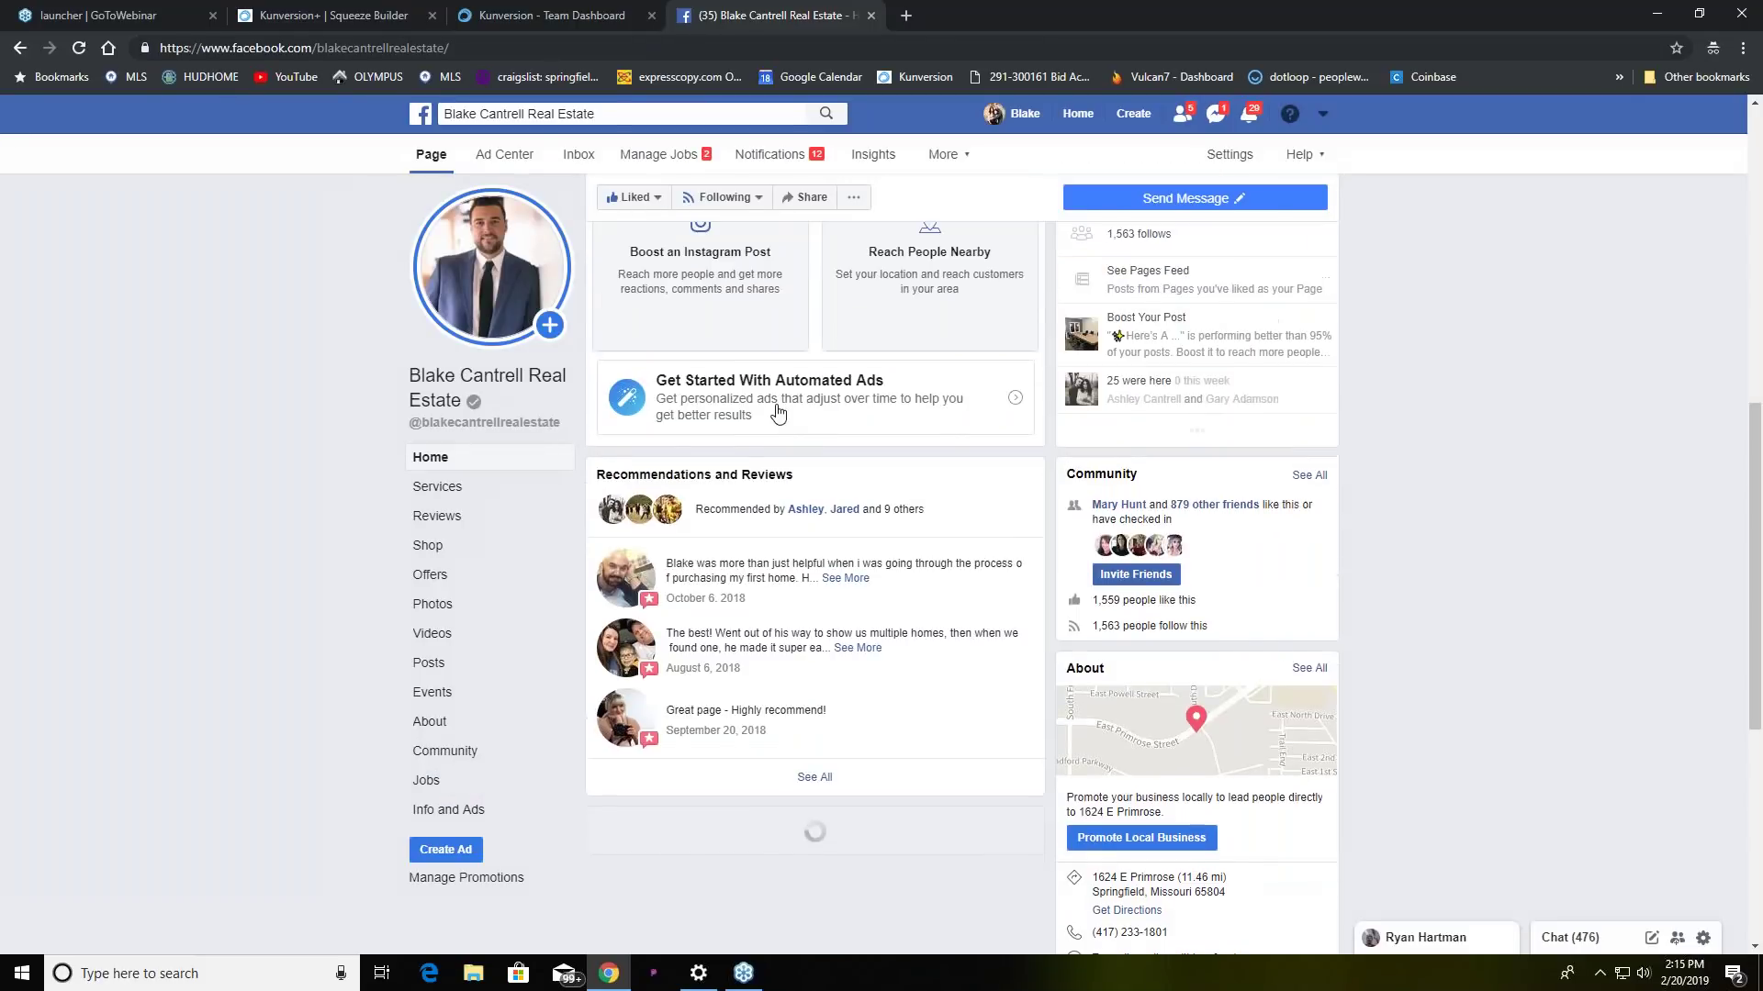
{"action": "scroll", "coordinate": [776, 410], "scroll_direction": "up", "scroll_amount": 2}
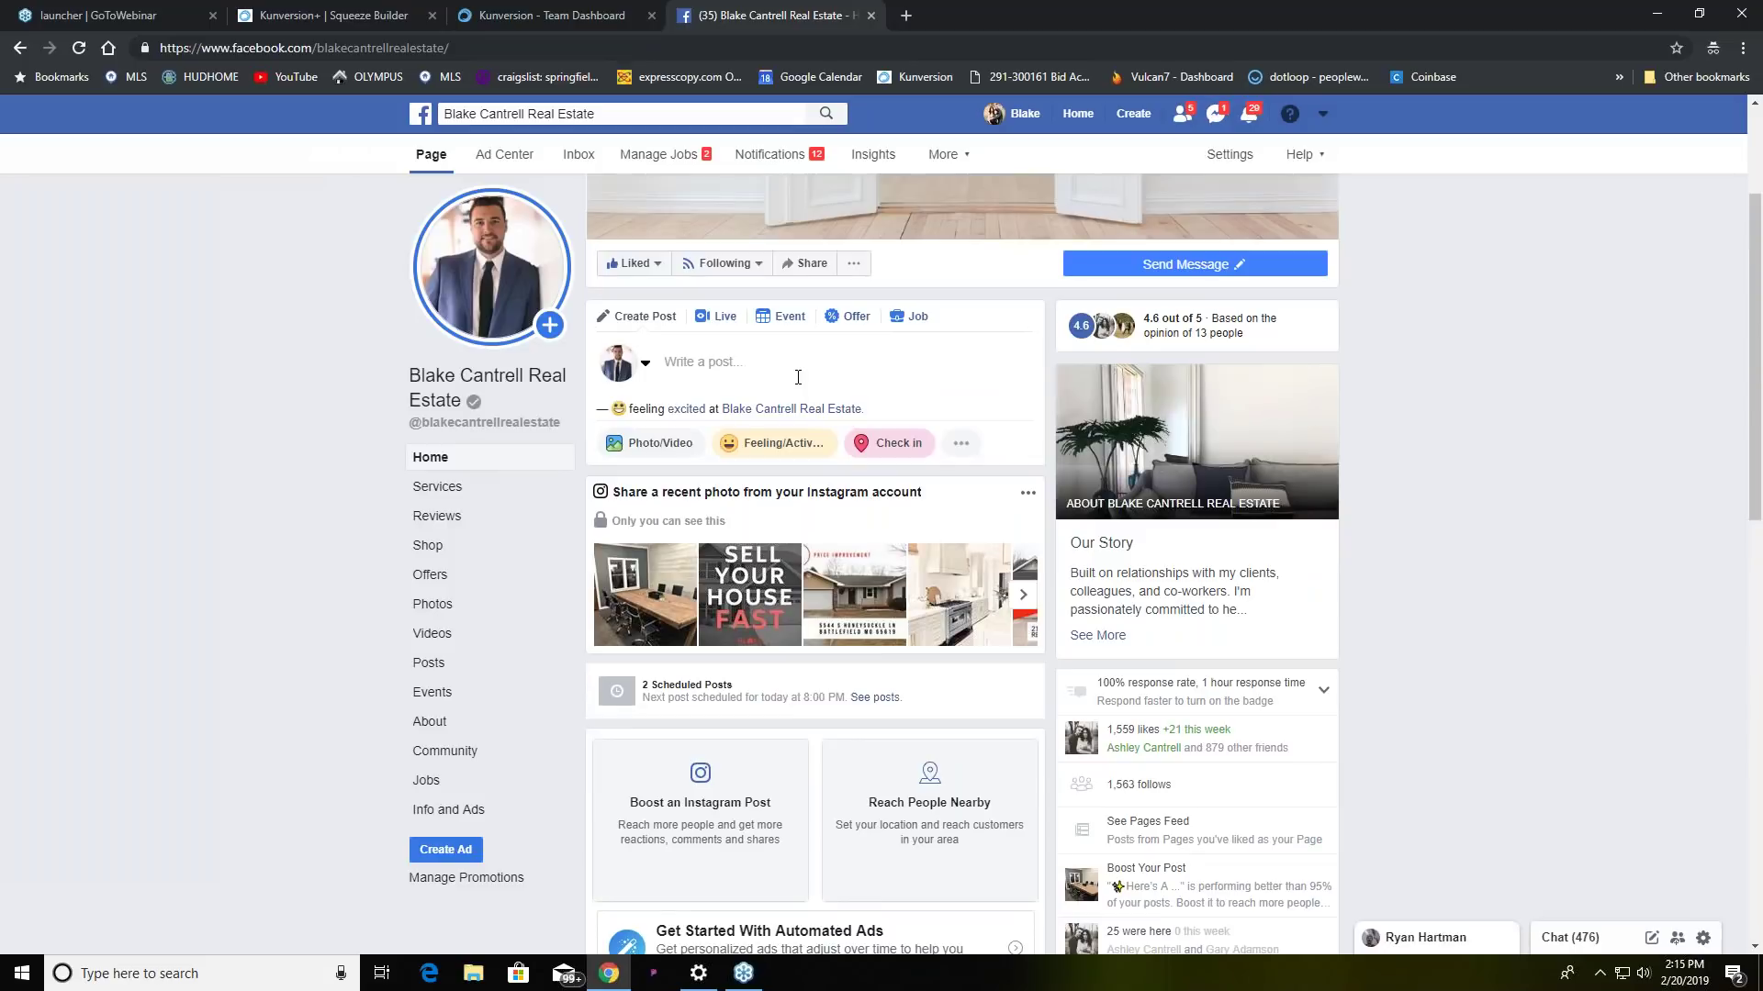
{"action": "left_click", "coordinate": [721, 361]}
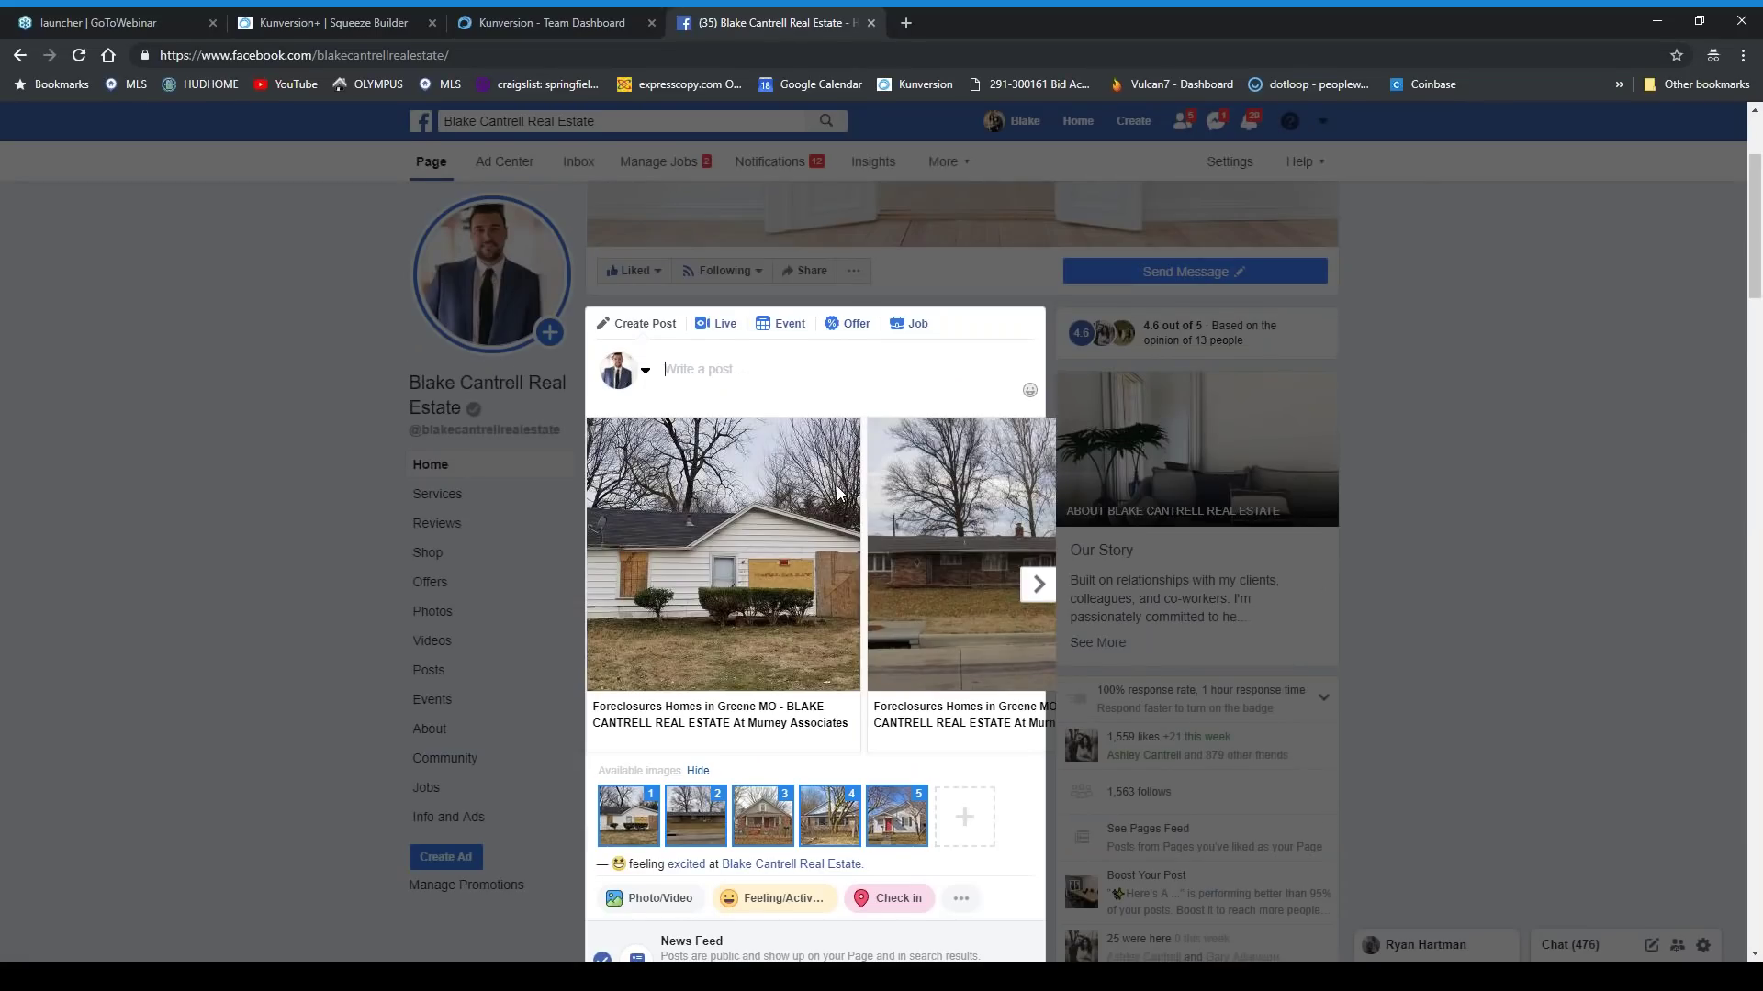
{"action": "key", "text": "Escape"}
{"action": "key", "text": "F11"}
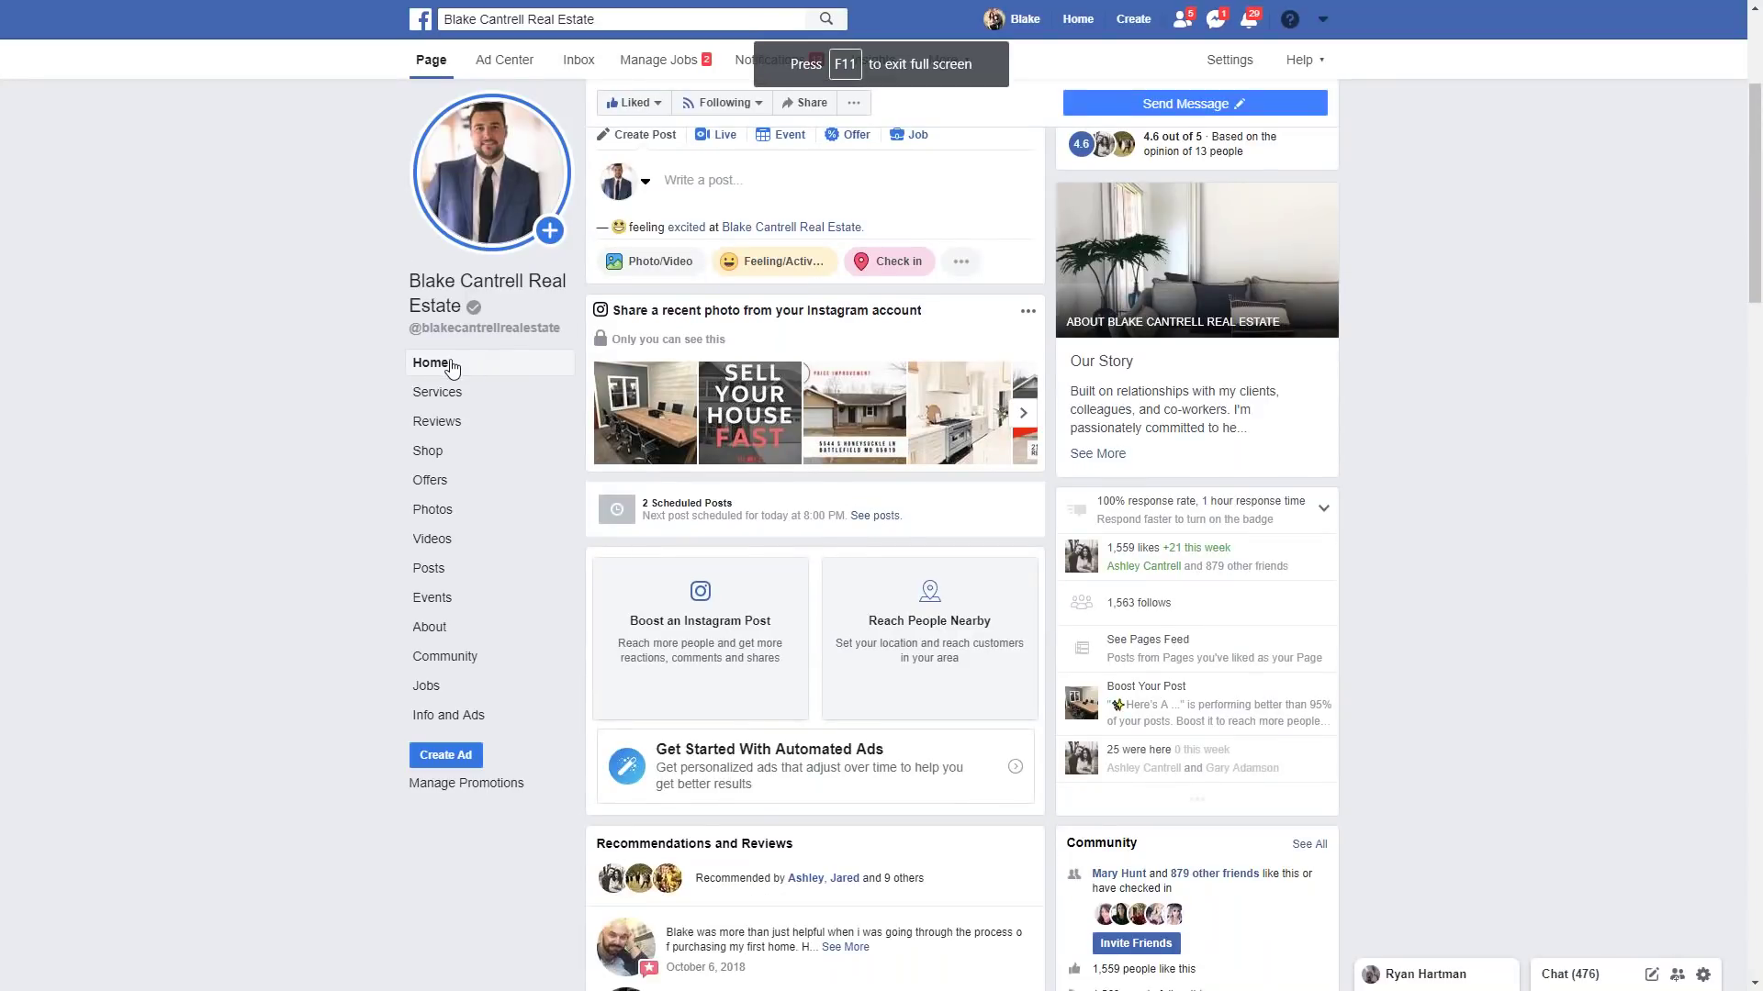
{"action": "left_click", "coordinate": [432, 364]}
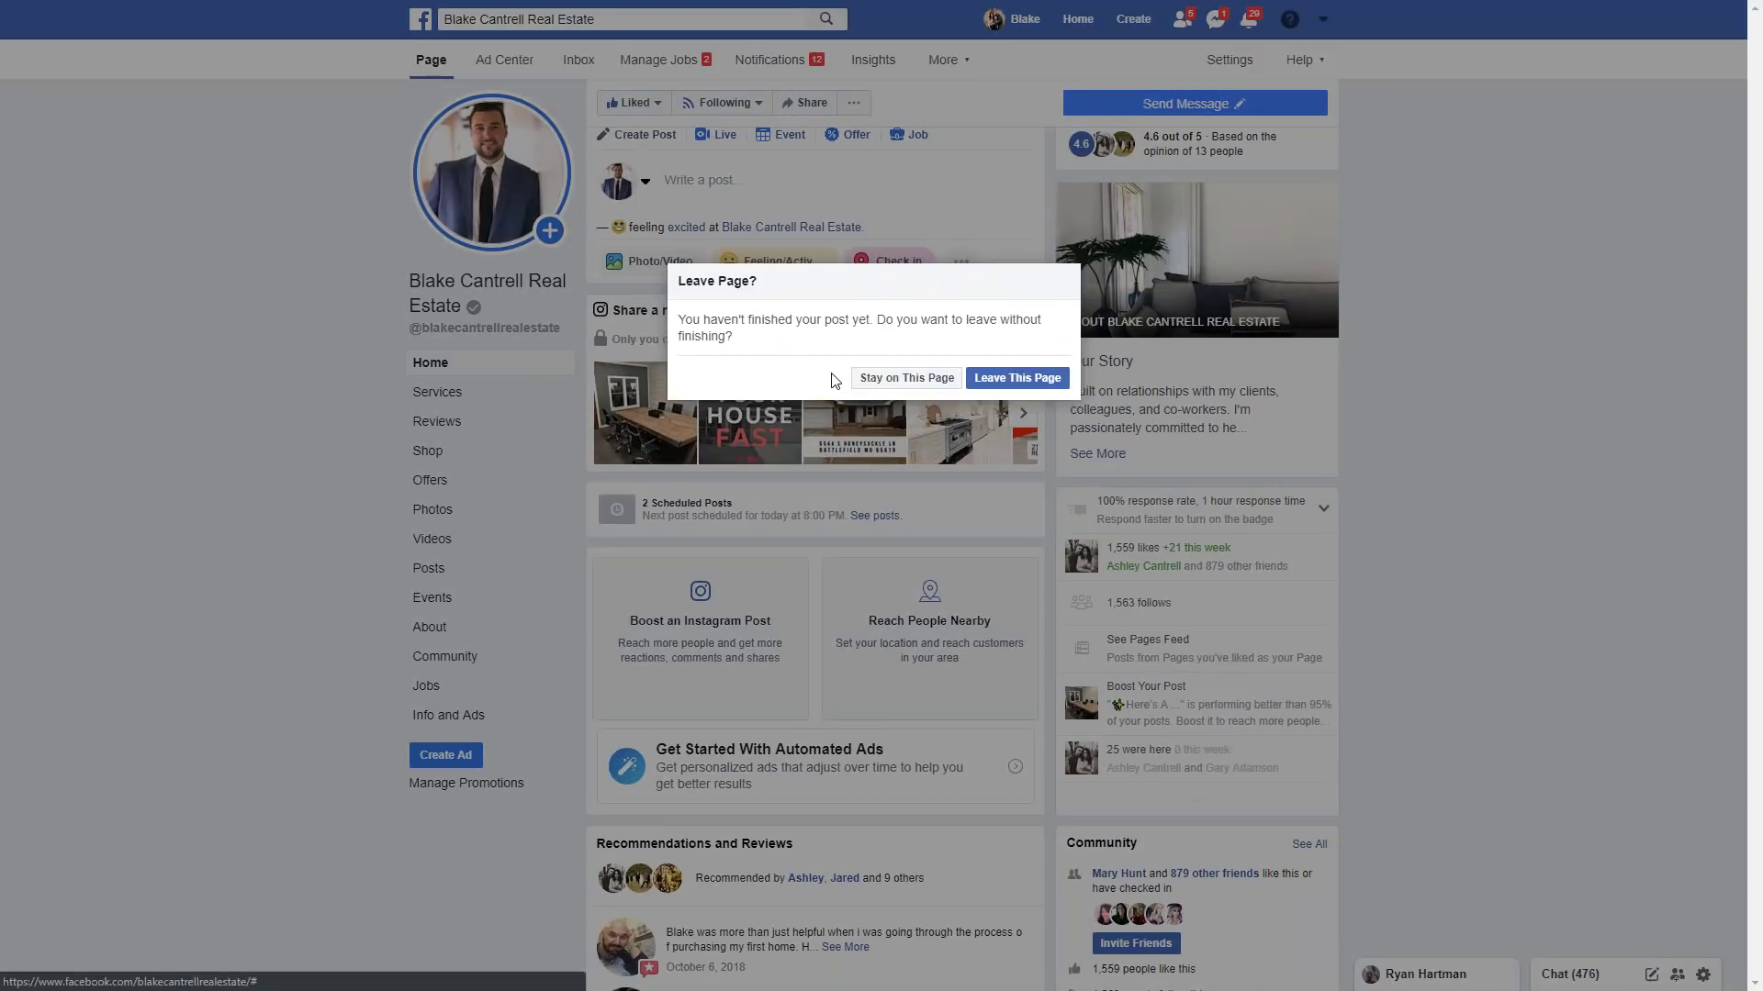
{"action": "left_click", "coordinate": [1005, 390]}
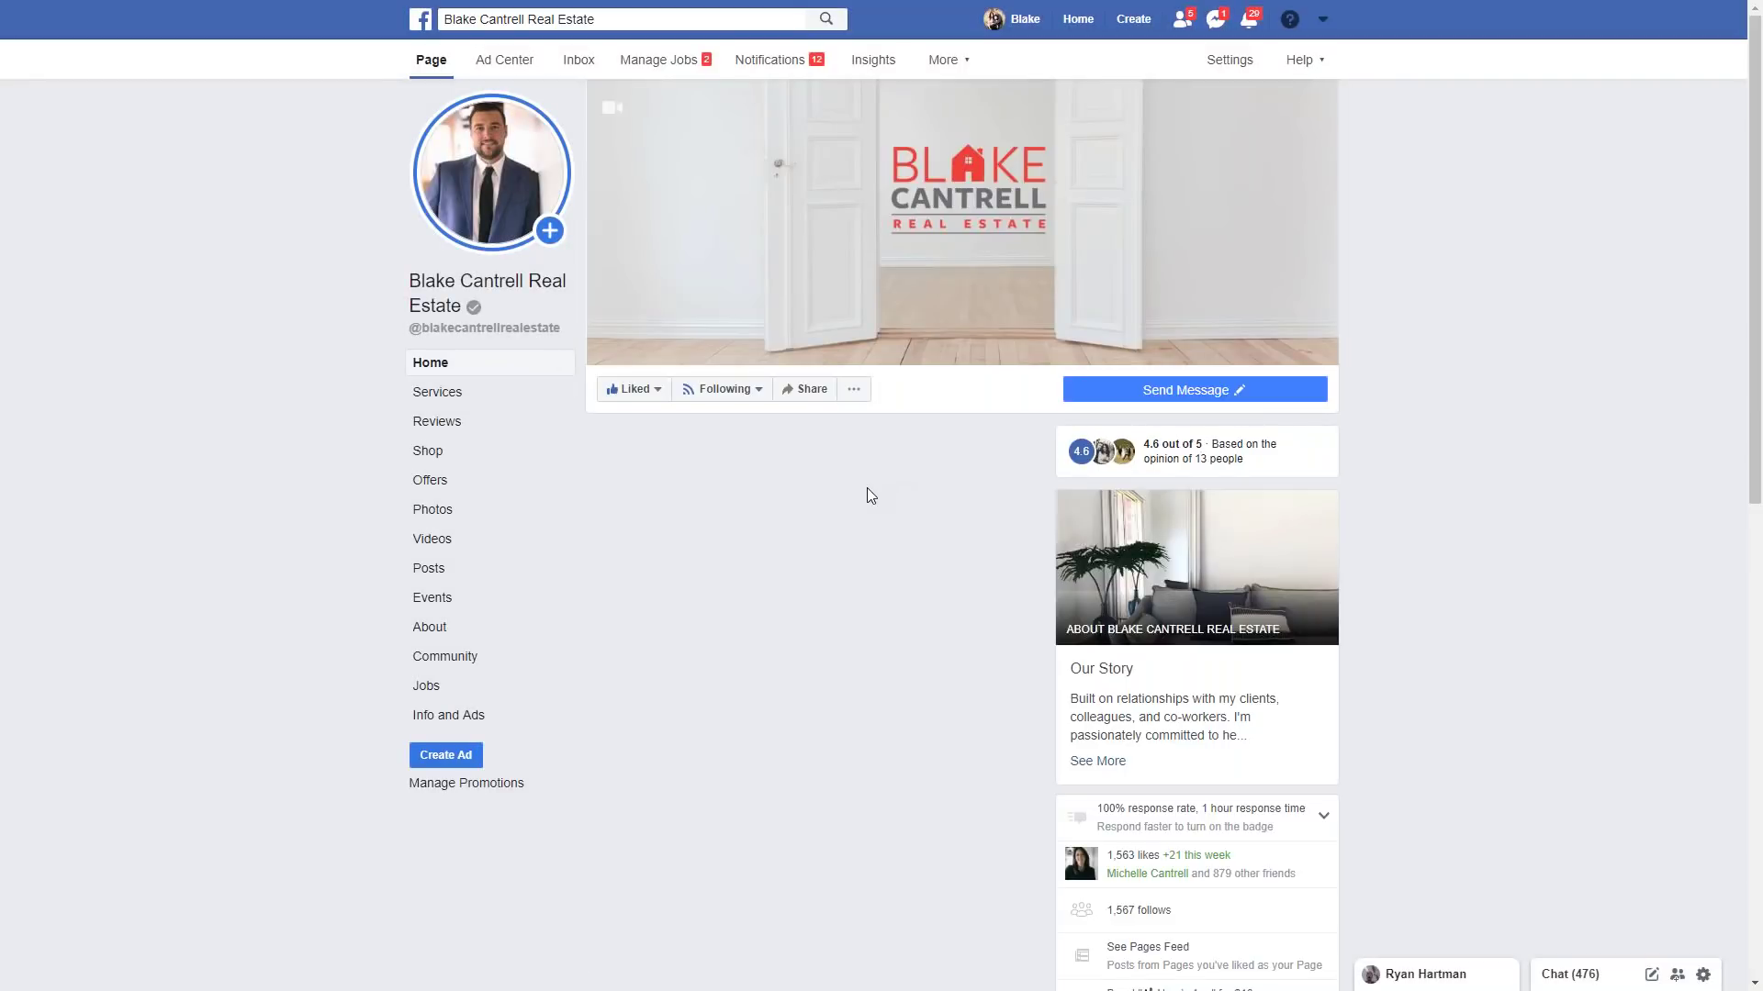
- Paste the squeeze page link into a new post to load the listing preview and delete the link text
{"action": "scroll", "coordinate": [863, 491], "scroll_direction": "down", "scroll_amount": 1}
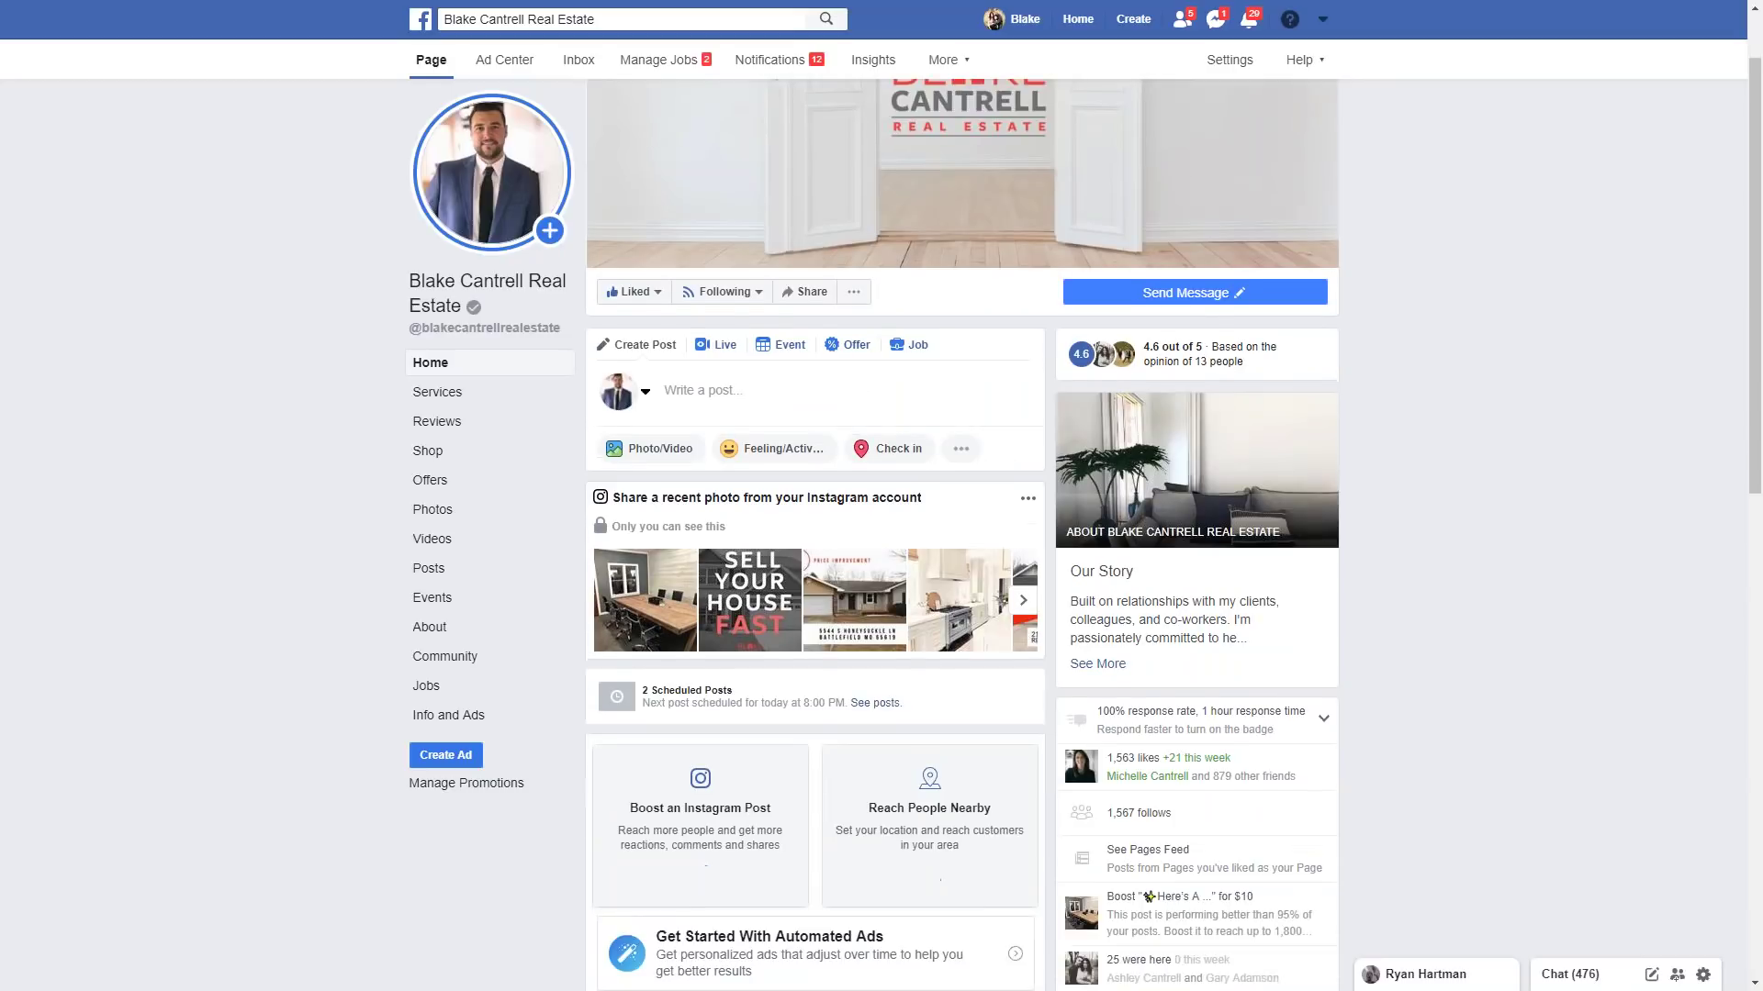
{"action": "scroll", "coordinate": [774, 218], "scroll_direction": "down", "scroll_amount": 2}
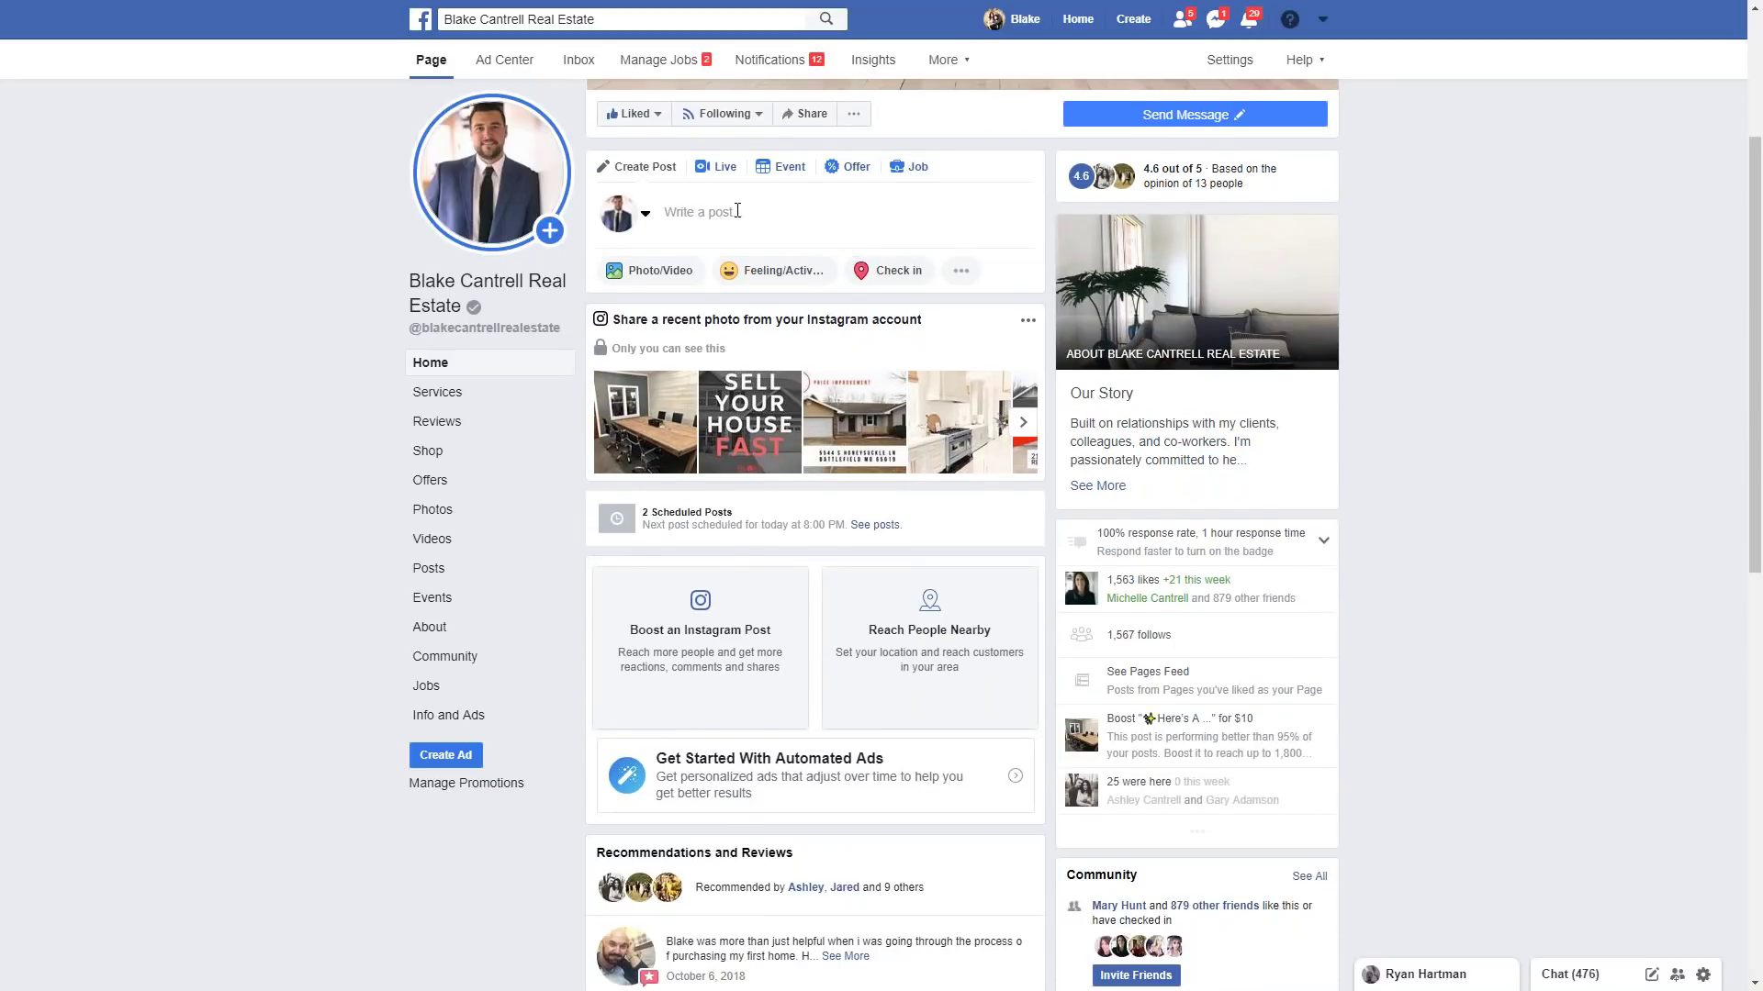
{"action": "left_click", "coordinate": [737, 212]}
{"action": "right_click", "coordinate": [716, 211]}
{"action": "left_click", "coordinate": [802, 358]}
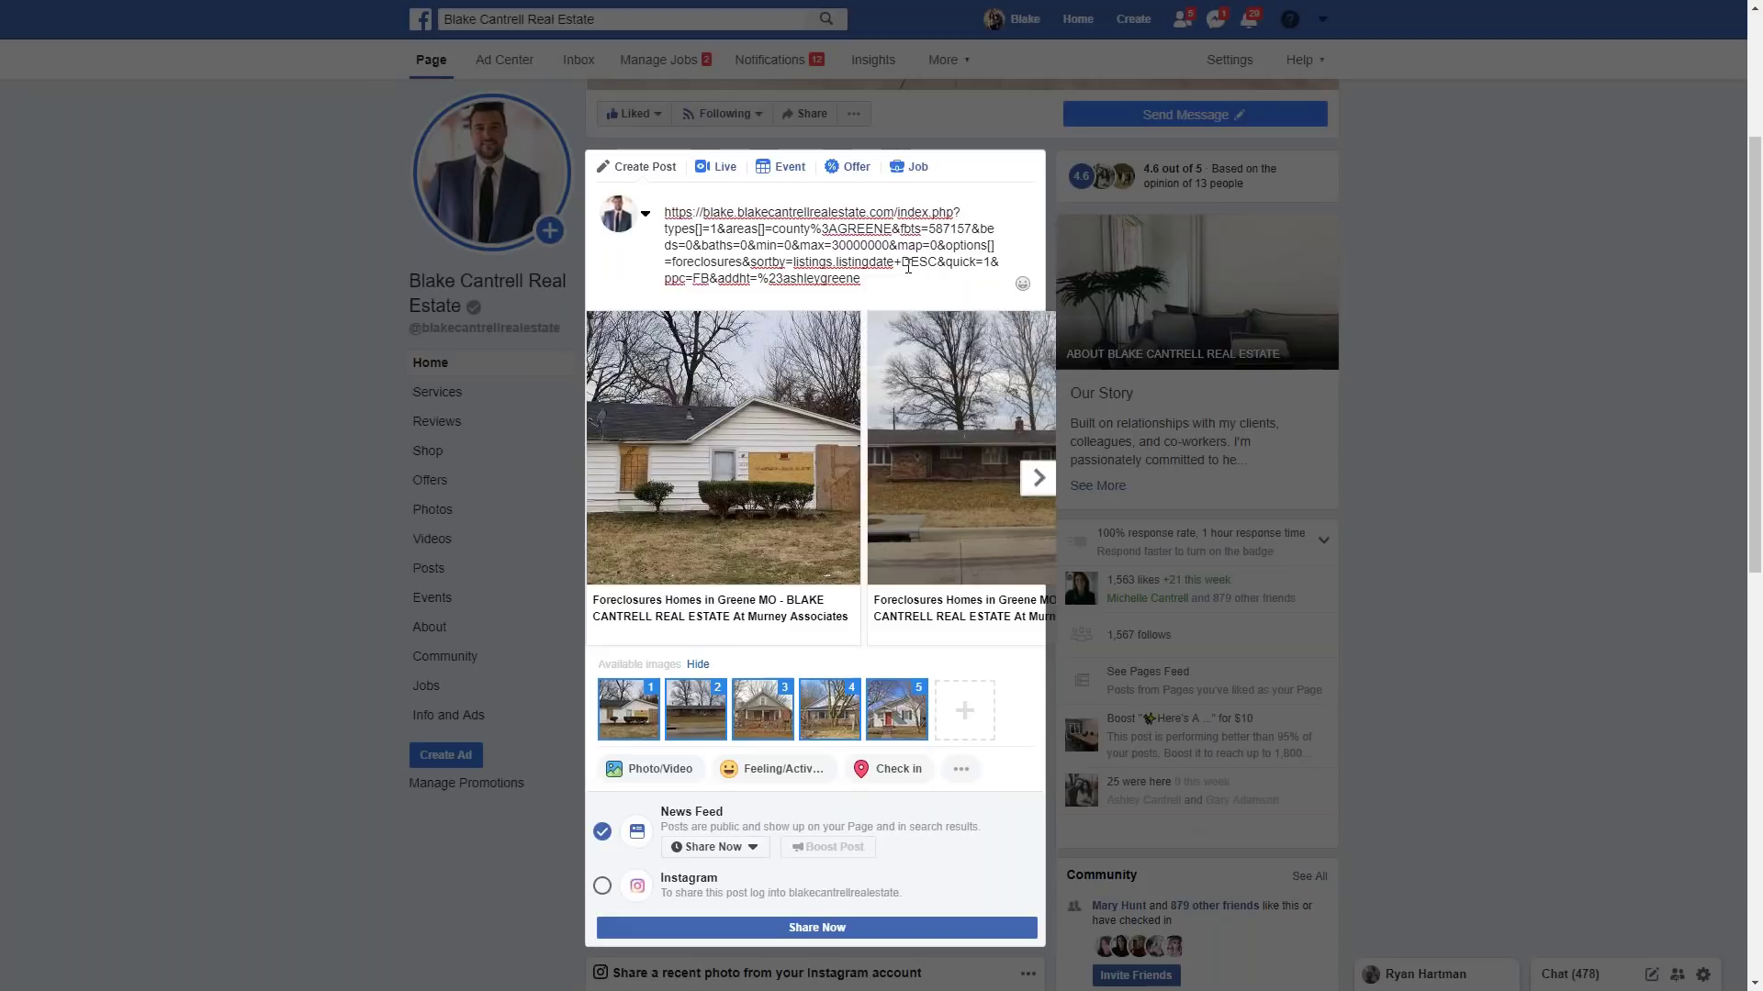
{"action": "left_click_drag", "start_coordinate": [868, 282], "coordinate": [655, 202]}
{"action": "key", "text": "BackSpace"}
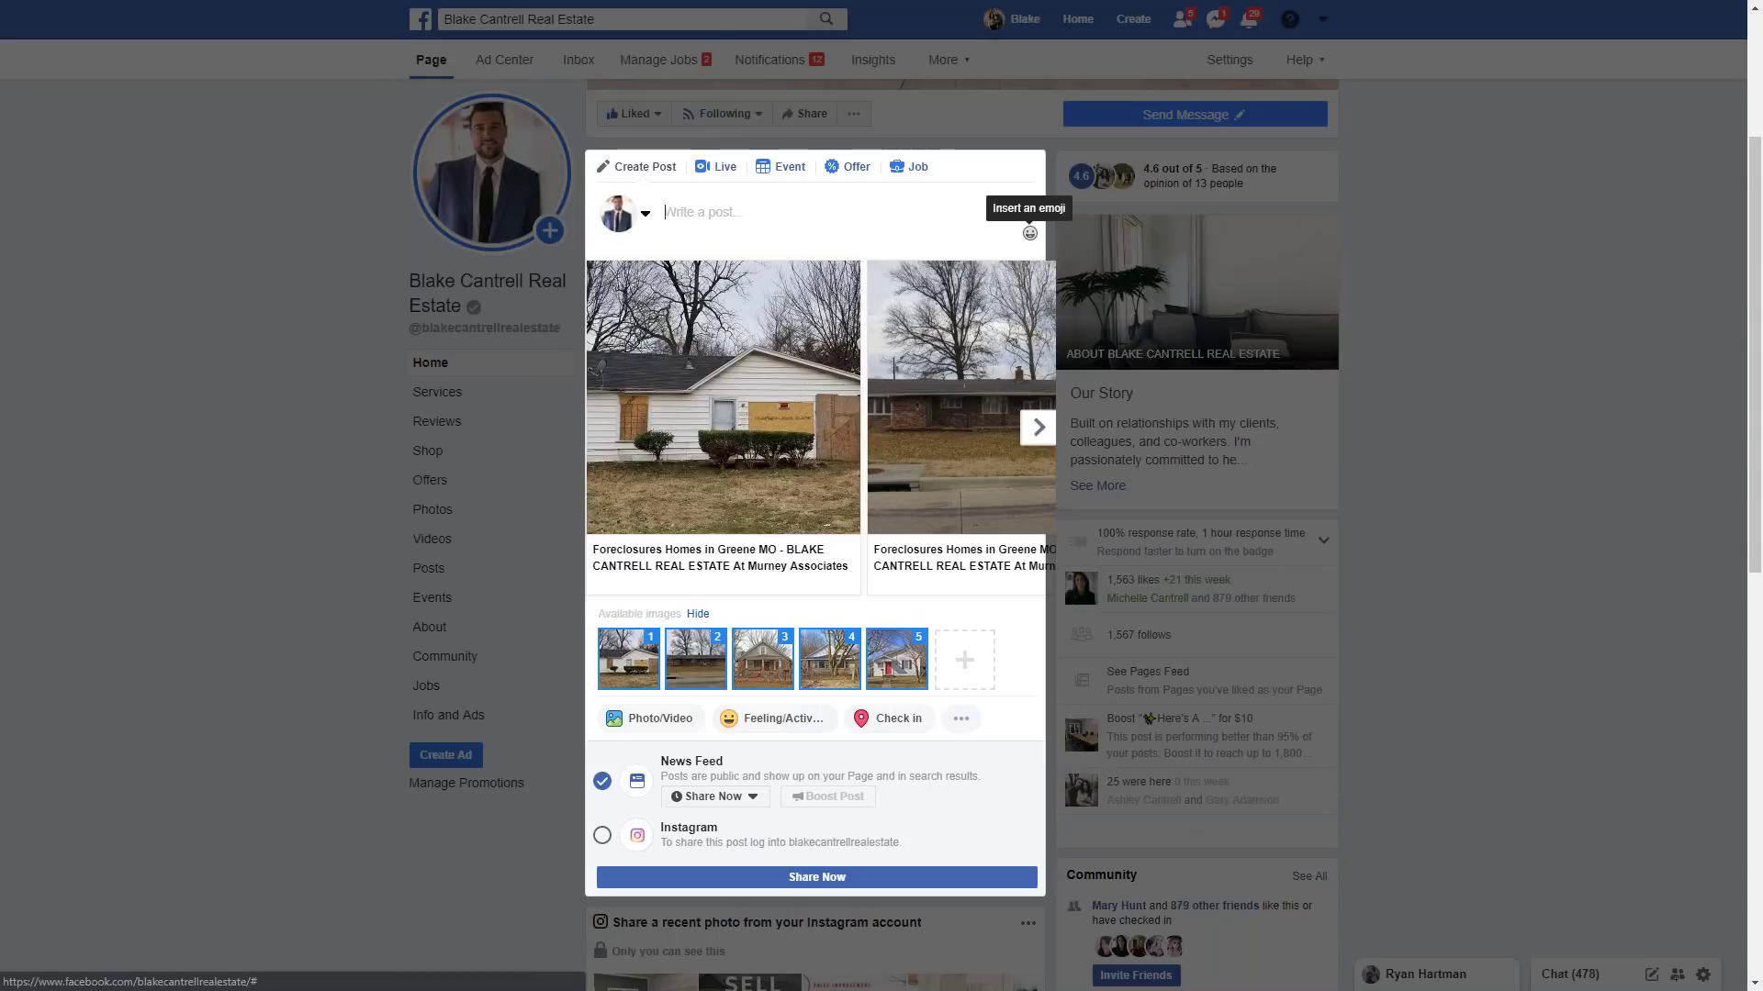
- Start the post text with the collision emoji followed by "FORECLOSURES!"
{"action": "left_click", "coordinate": [1029, 233]}
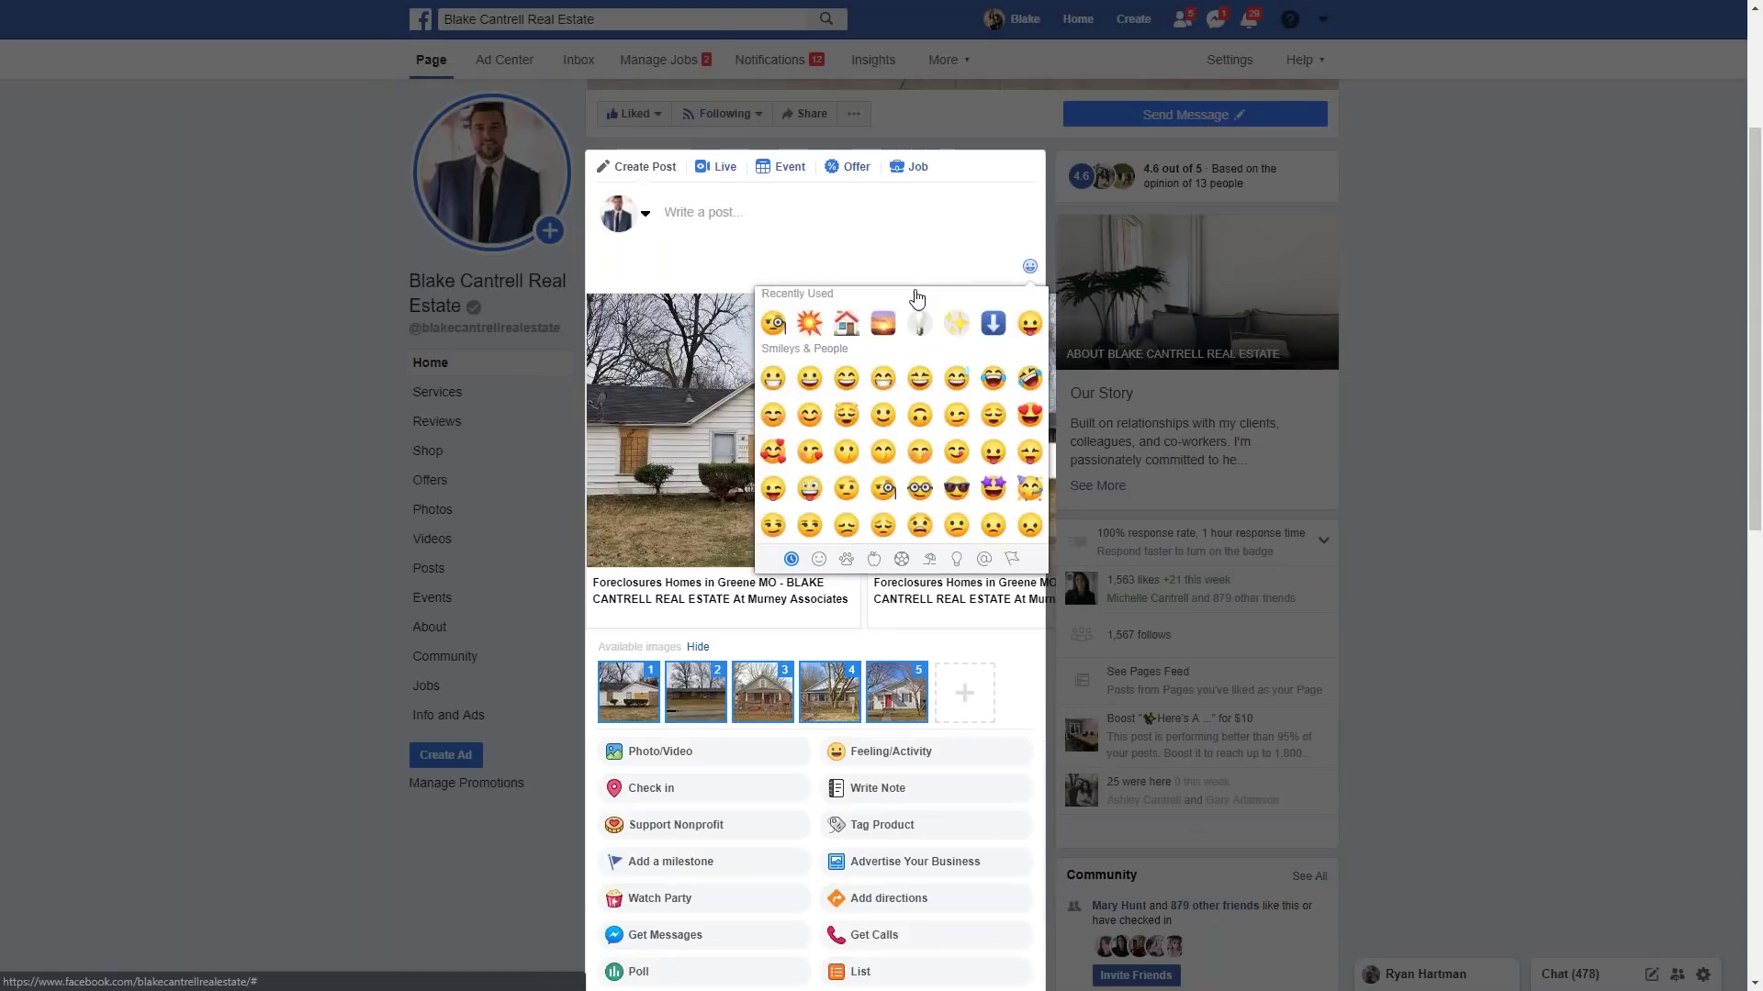
{"action": "left_click", "coordinate": [809, 324]}
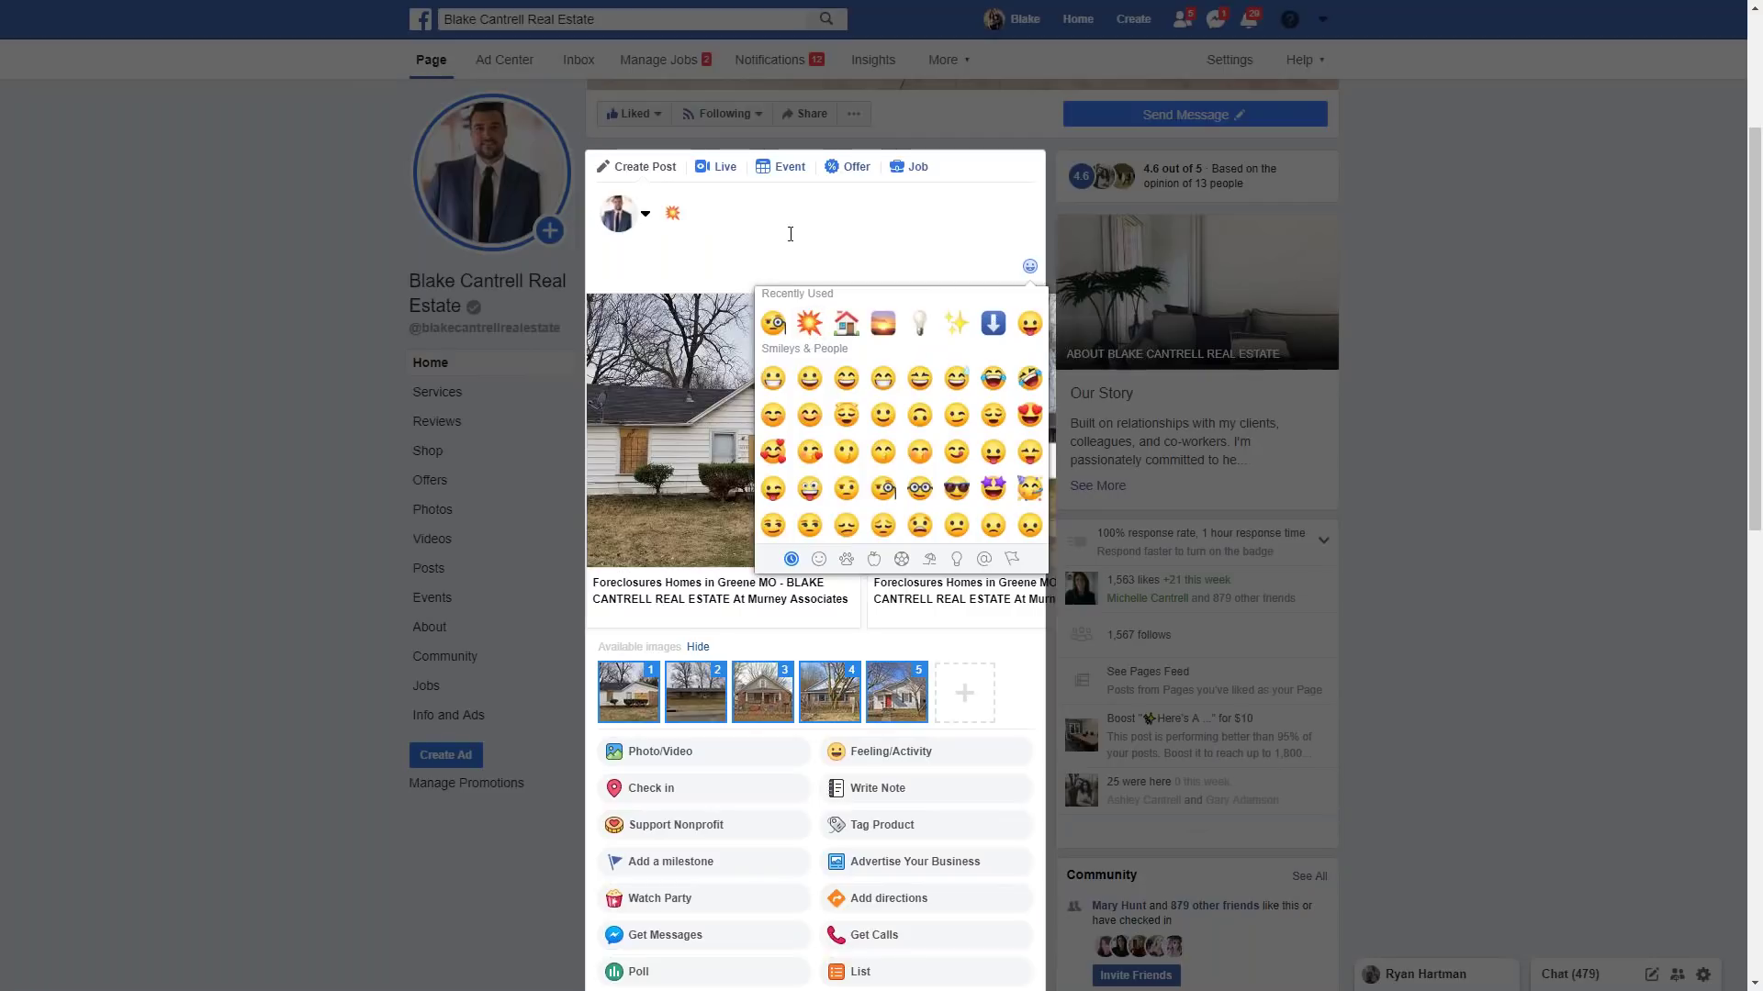
{"action": "left_click", "coordinate": [751, 201]}
{"action": "left_click", "coordinate": [708, 215]}
{"action": "type", "text": "FORECLOS"}
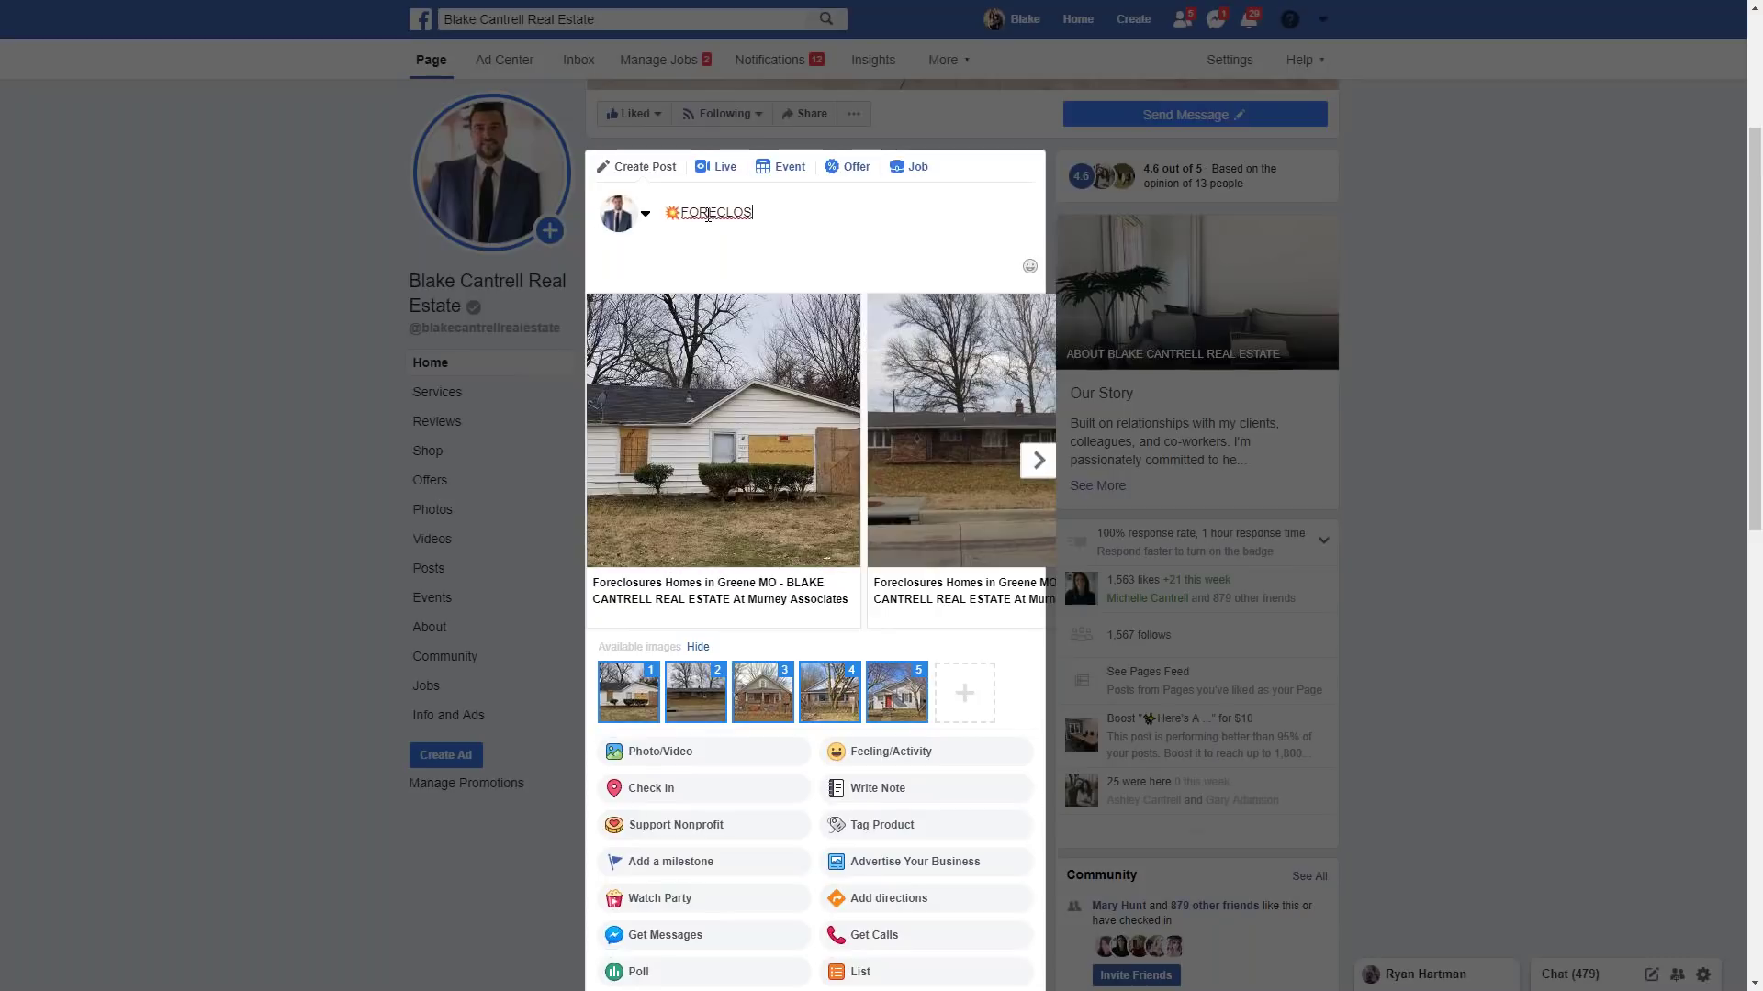
{"action": "type", "text": "URES!"}
- Write "Attention Investors! This ones for you!" below the heading, separated by a blank line
{"action": "key", "text": "Return"}
{"action": "type", "text": "att"}
{"action": "key", "text": "BackSpace"}
{"action": "key", "text": "BackSpace"}
{"action": "key", "text": "BackSpace"}
{"action": "key", "text": "BackSpace"}
{"action": "type", "text": "Attention Investors!"}
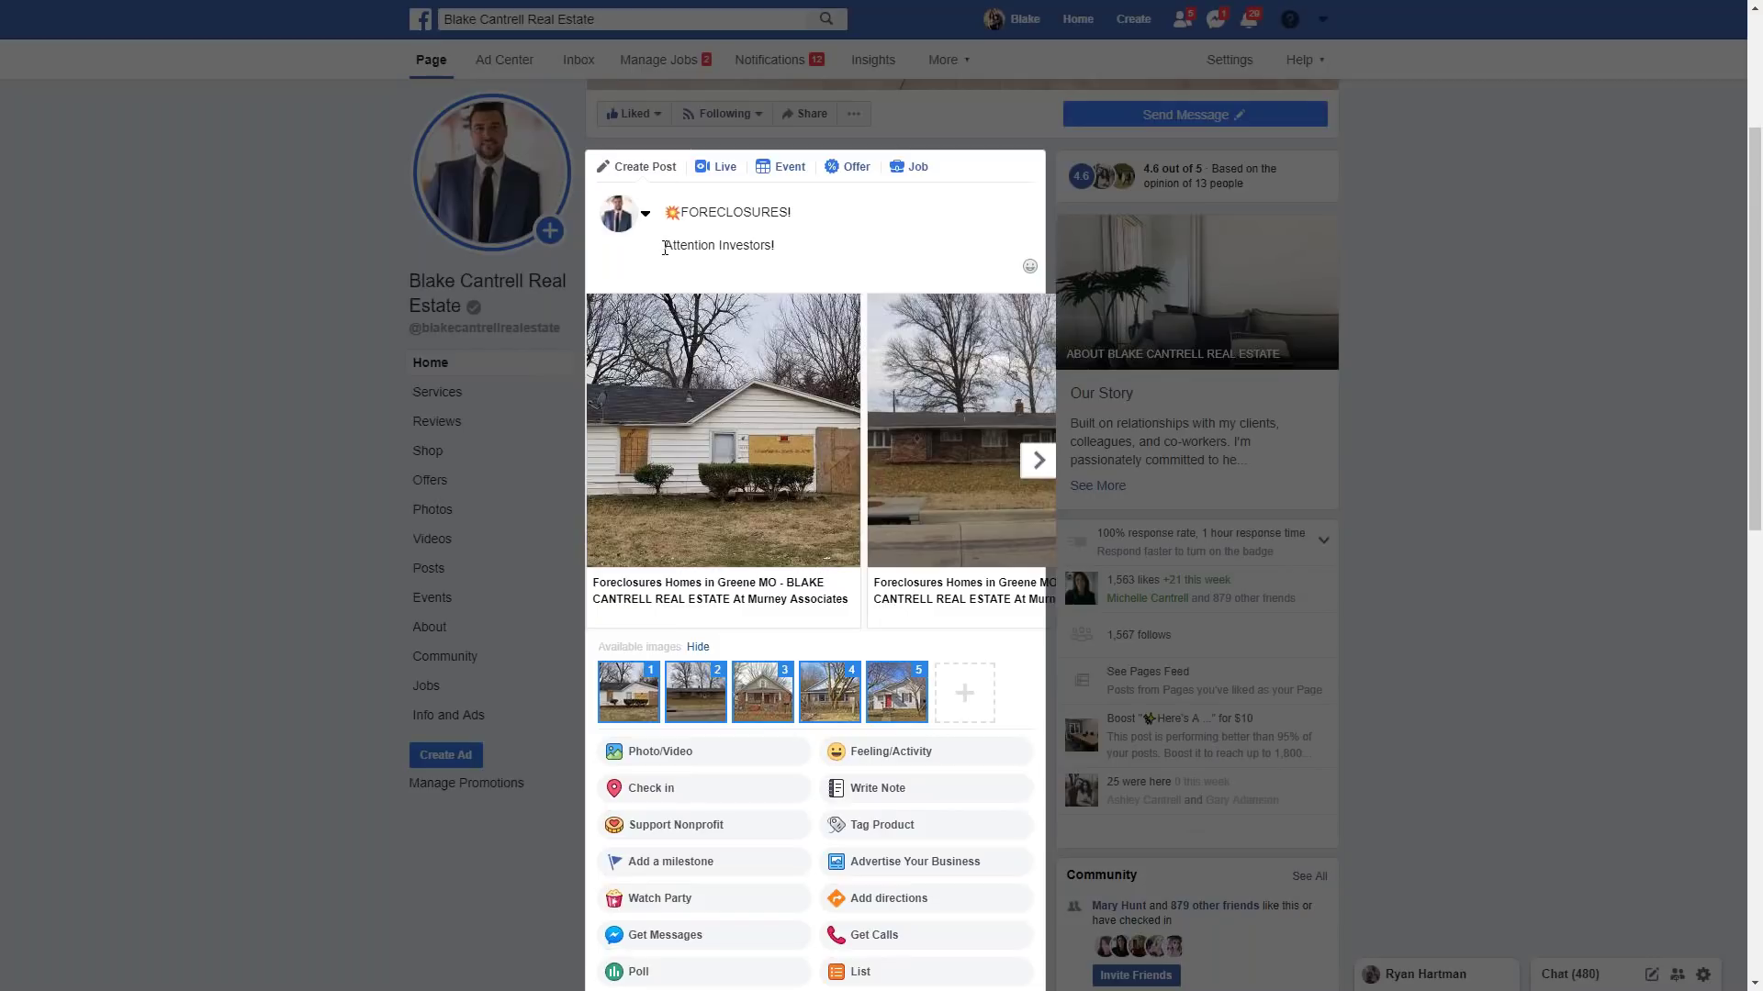
{"action": "left_click", "coordinate": [671, 246]}
{"action": "left_click", "coordinate": [791, 253]}
{"action": "type", "text": "This ones for you!"}
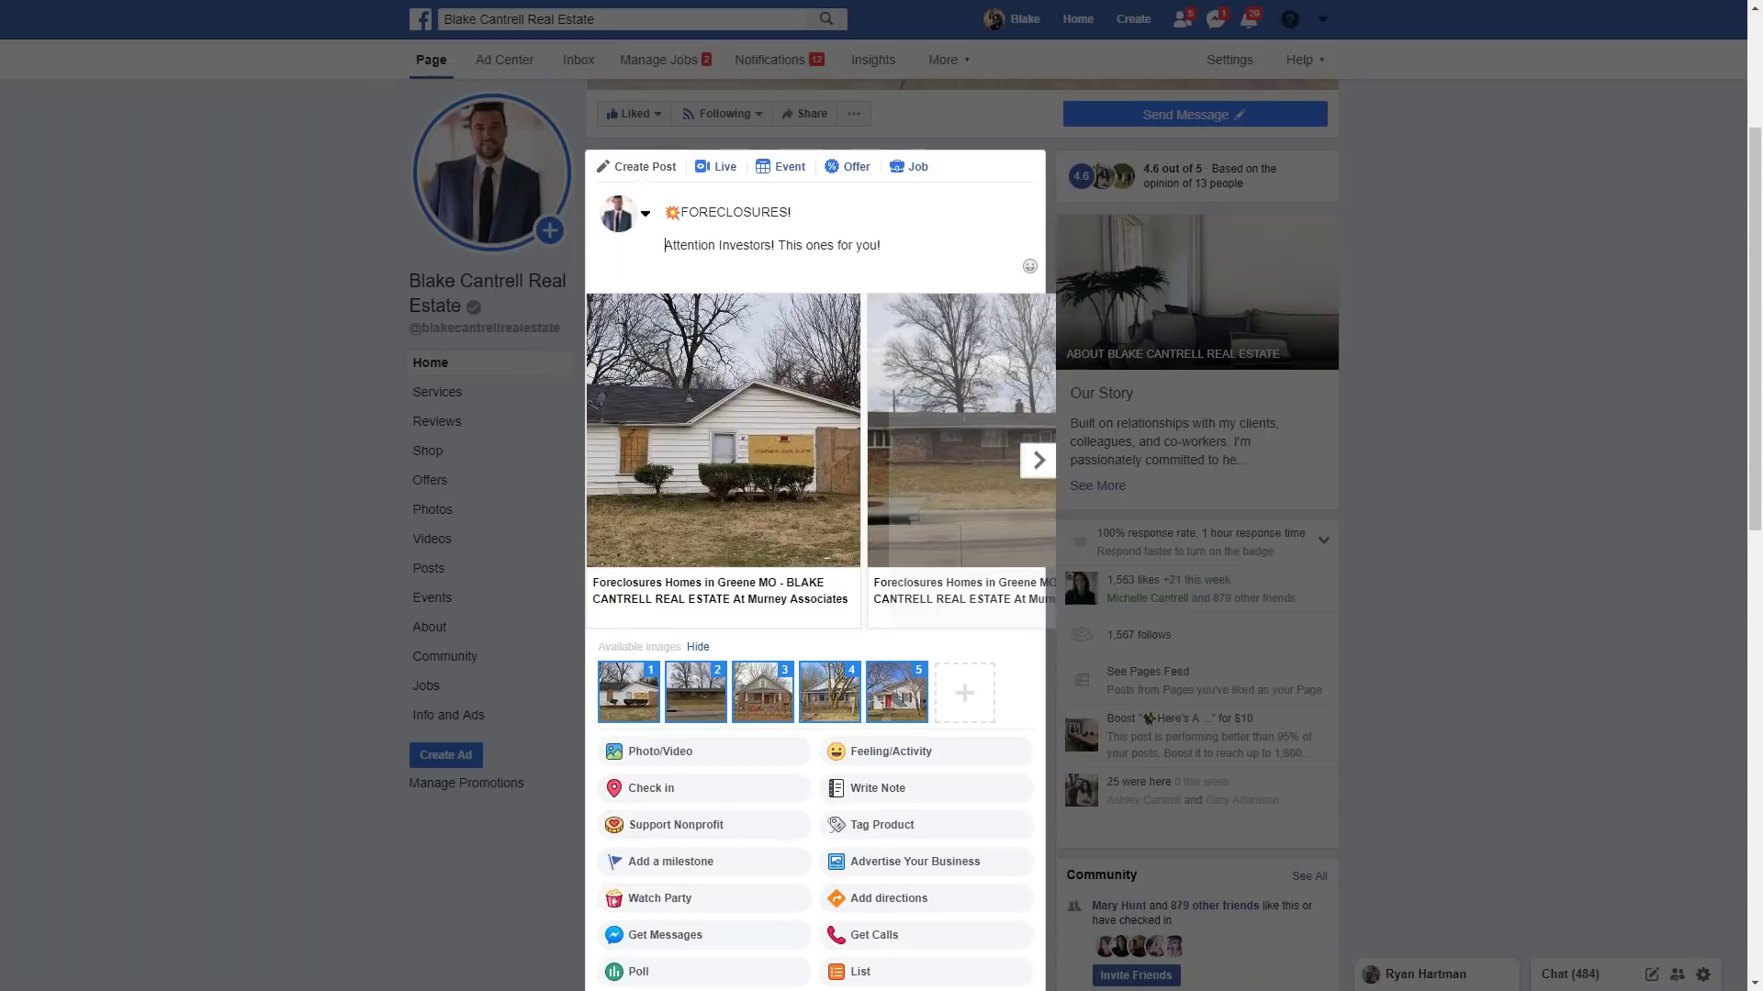
- Insert two right-arrow emojis directly before "Attention Investors!" in the post text
{"action": "left_click", "coordinate": [1029, 267]}
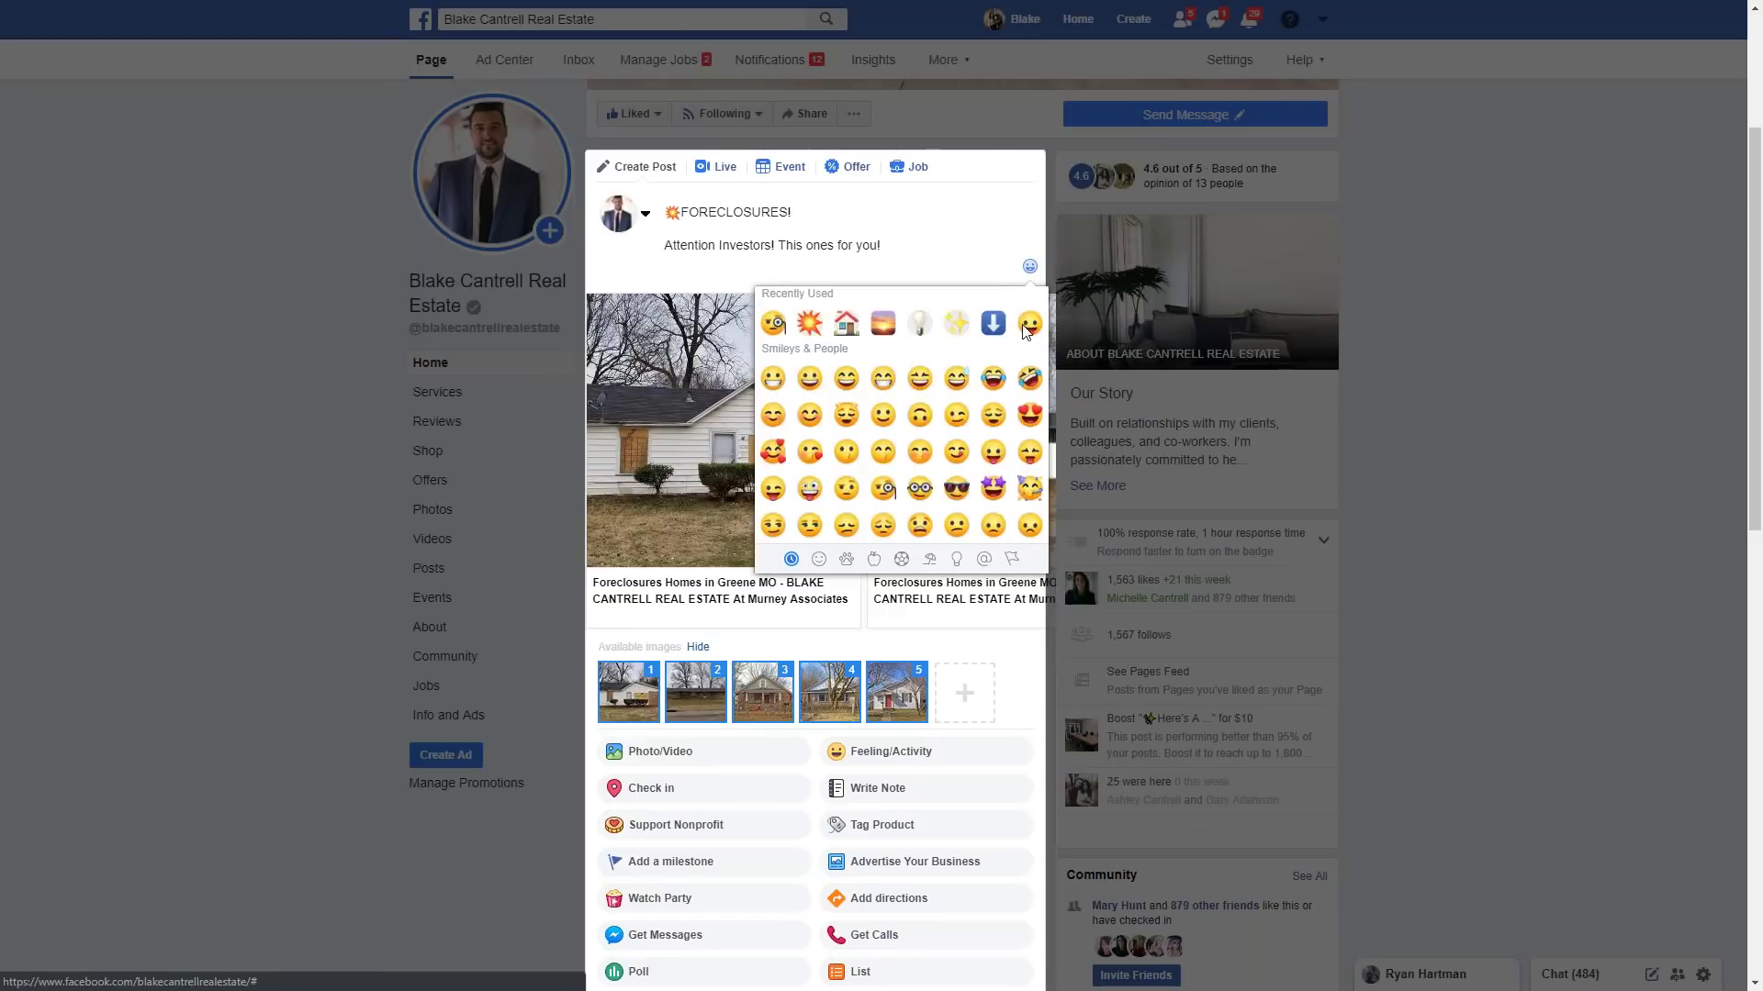
{"action": "scroll", "coordinate": [932, 409], "scroll_direction": "down", "scroll_amount": 10}
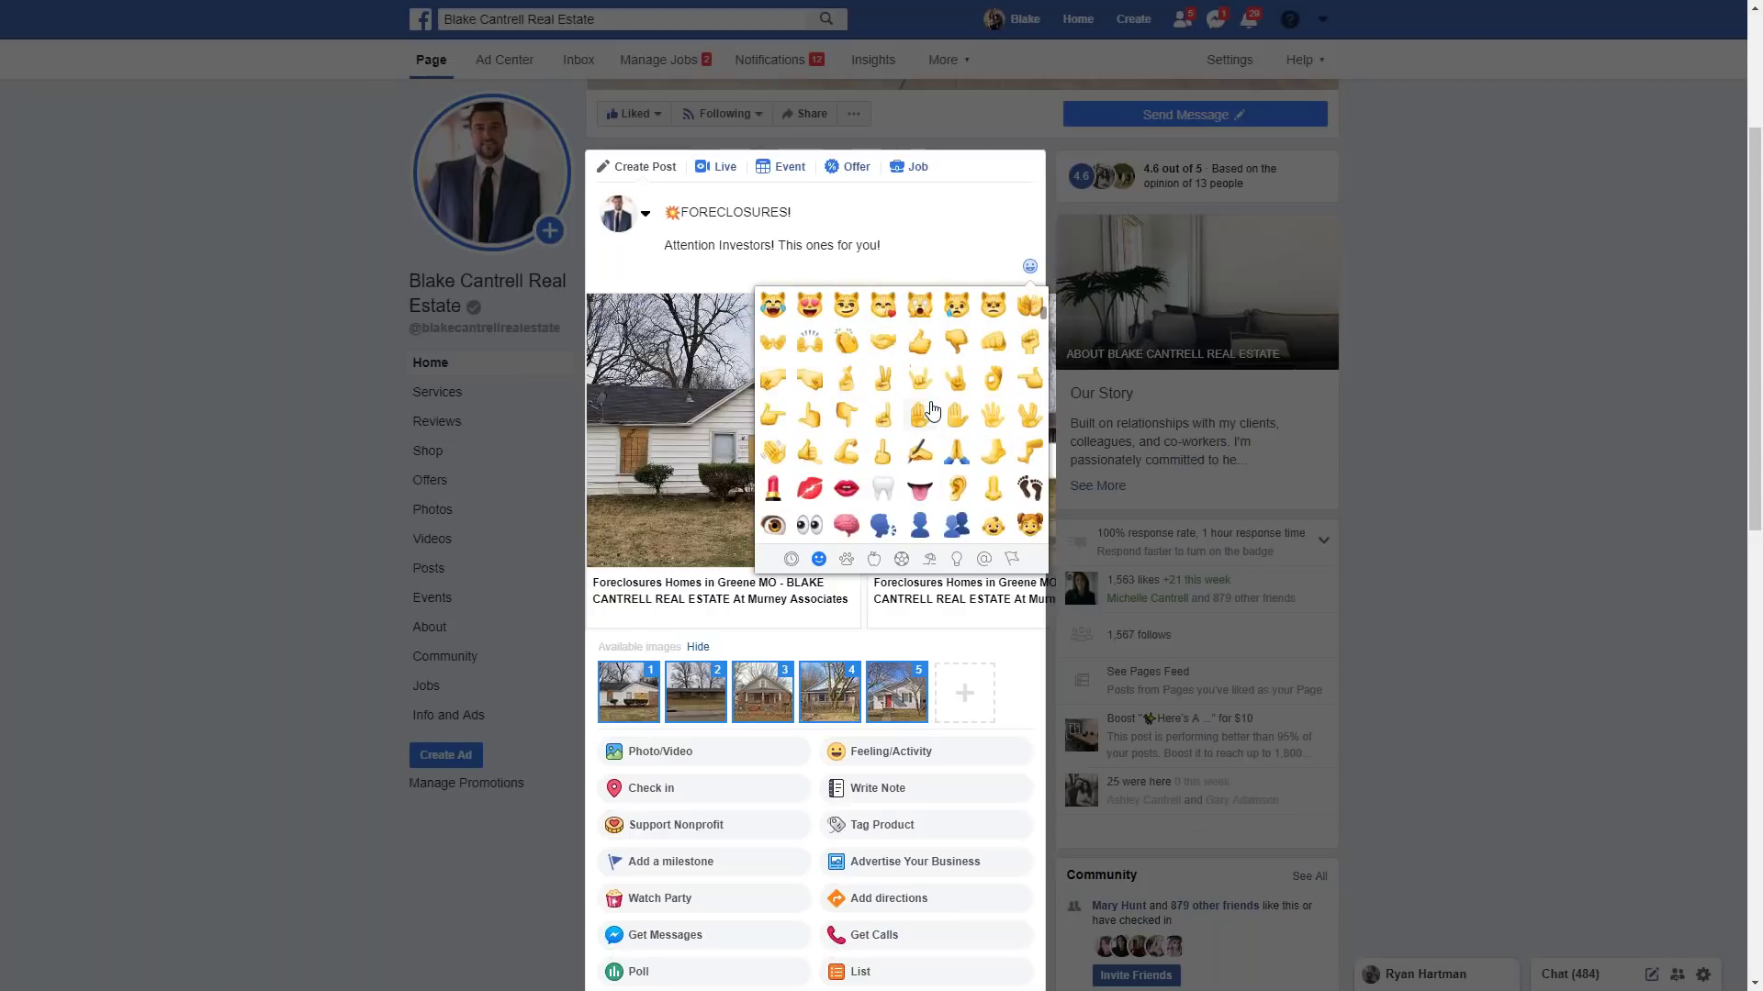
{"action": "scroll", "coordinate": [932, 410], "scroll_direction": "down", "scroll_amount": 10}
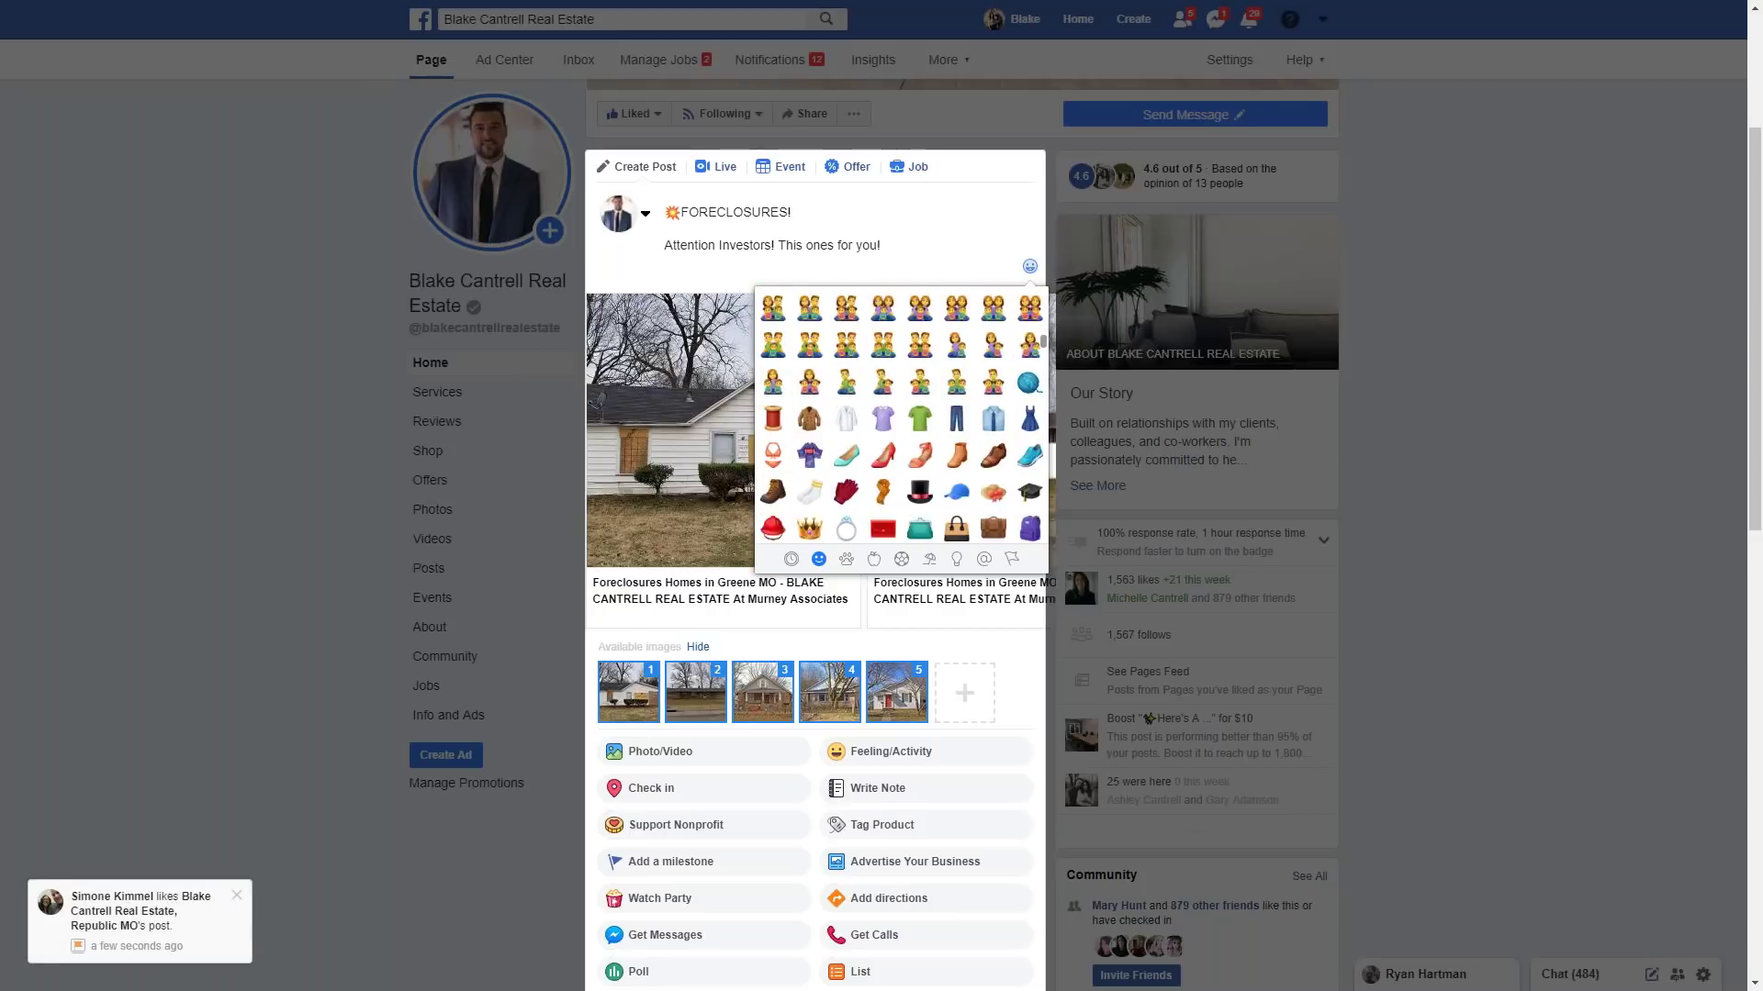
{"action": "scroll", "coordinate": [931, 443], "scroll_direction": "down", "scroll_amount": 5}
{"action": "scroll", "coordinate": [932, 443], "scroll_direction": "down", "scroll_amount": 8}
{"action": "scroll", "coordinate": [931, 444], "scroll_direction": "down", "scroll_amount": 2}
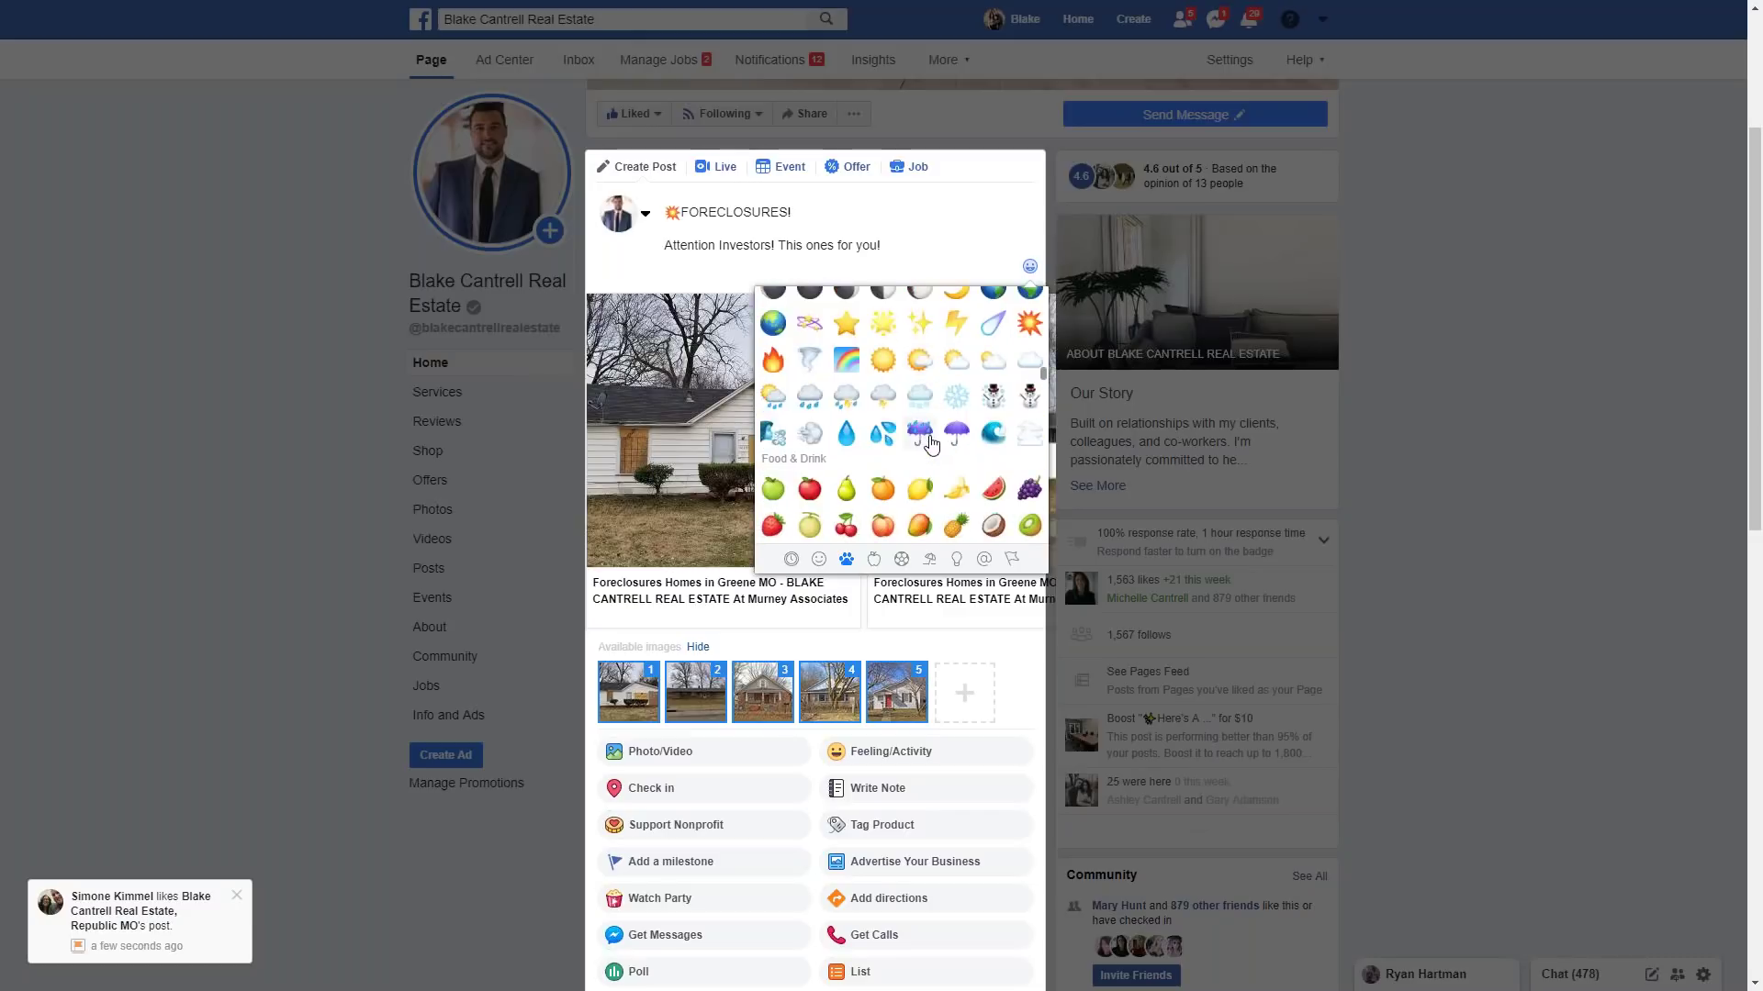
{"action": "scroll", "coordinate": [932, 443], "scroll_direction": "down", "scroll_amount": 10}
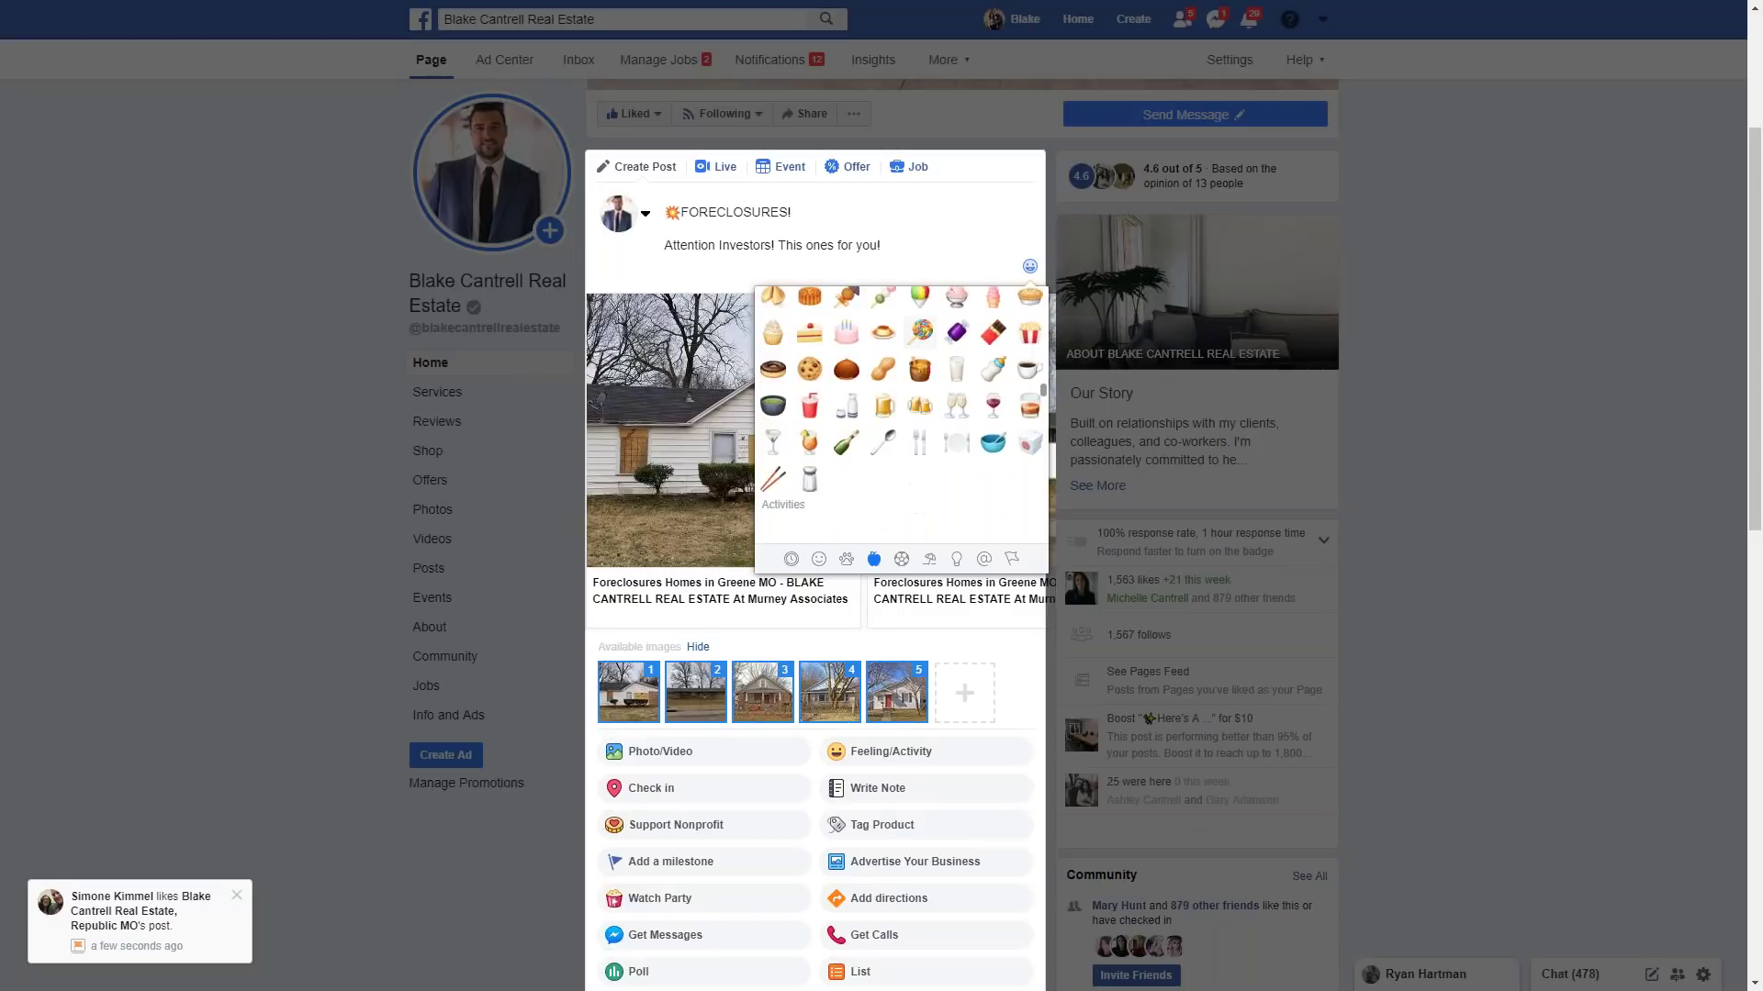
{"action": "scroll", "coordinate": [903, 414], "scroll_direction": "down", "scroll_amount": 5}
{"action": "scroll", "coordinate": [902, 413], "scroll_direction": "down", "scroll_amount": 4}
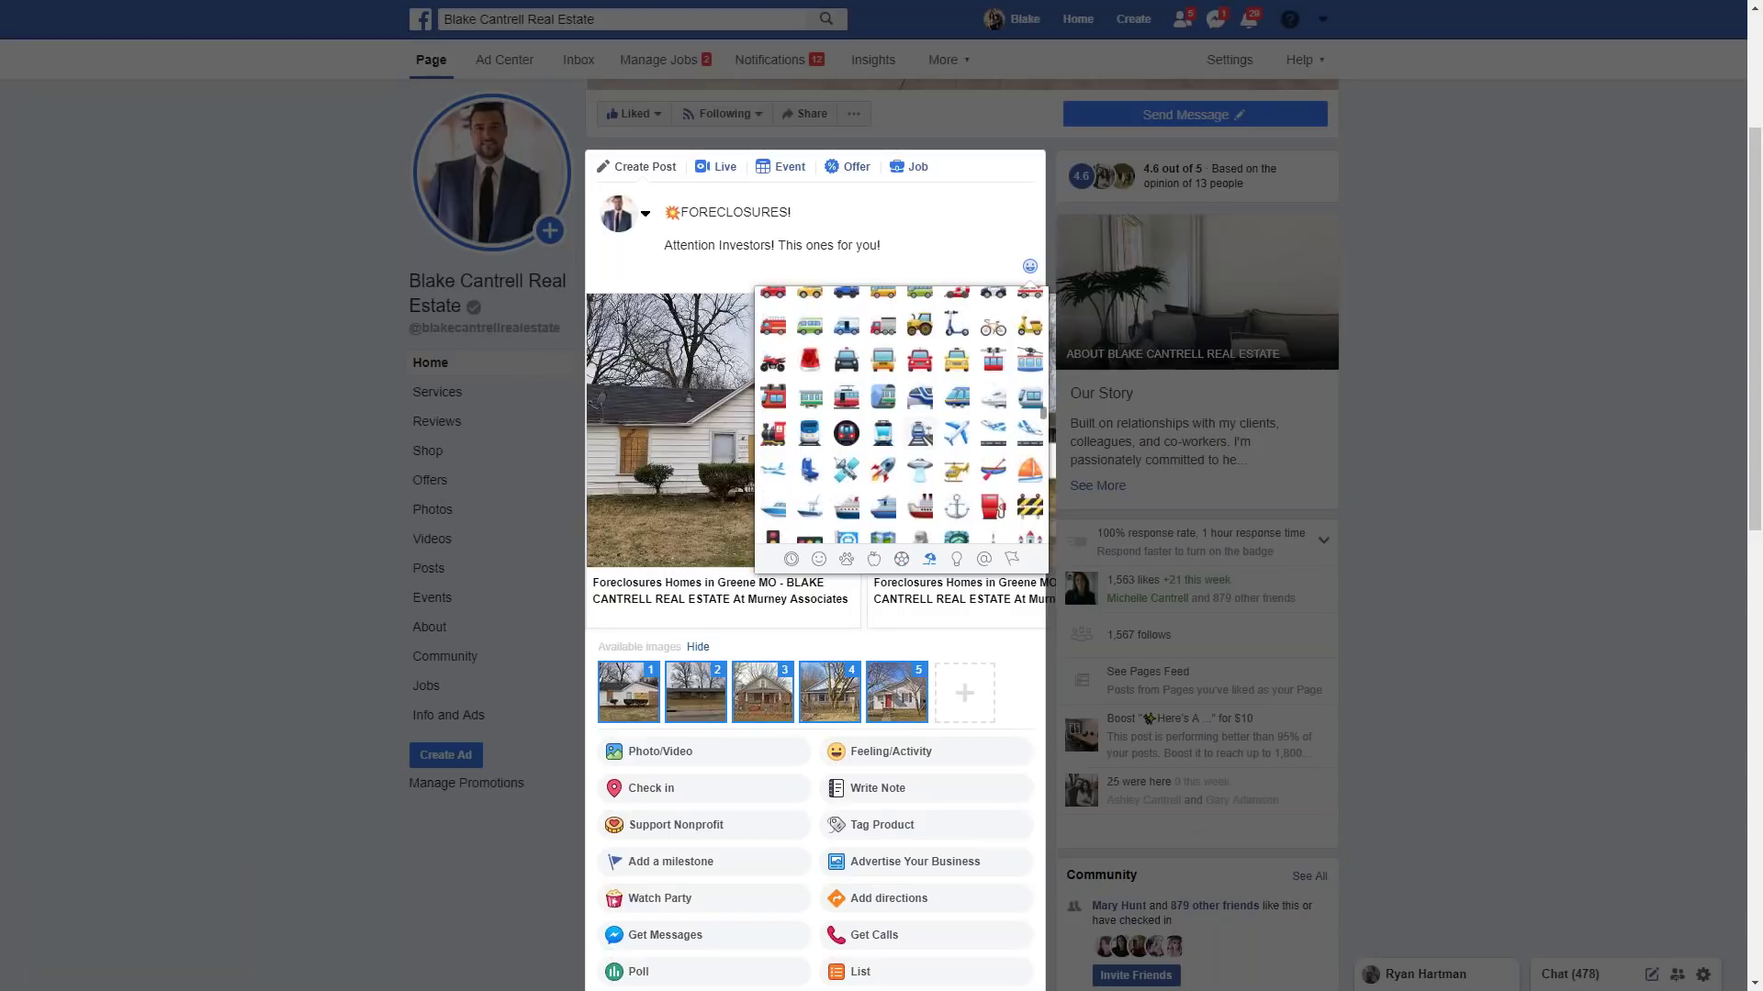
{"action": "scroll", "coordinate": [901, 422], "scroll_direction": "down", "scroll_amount": 3}
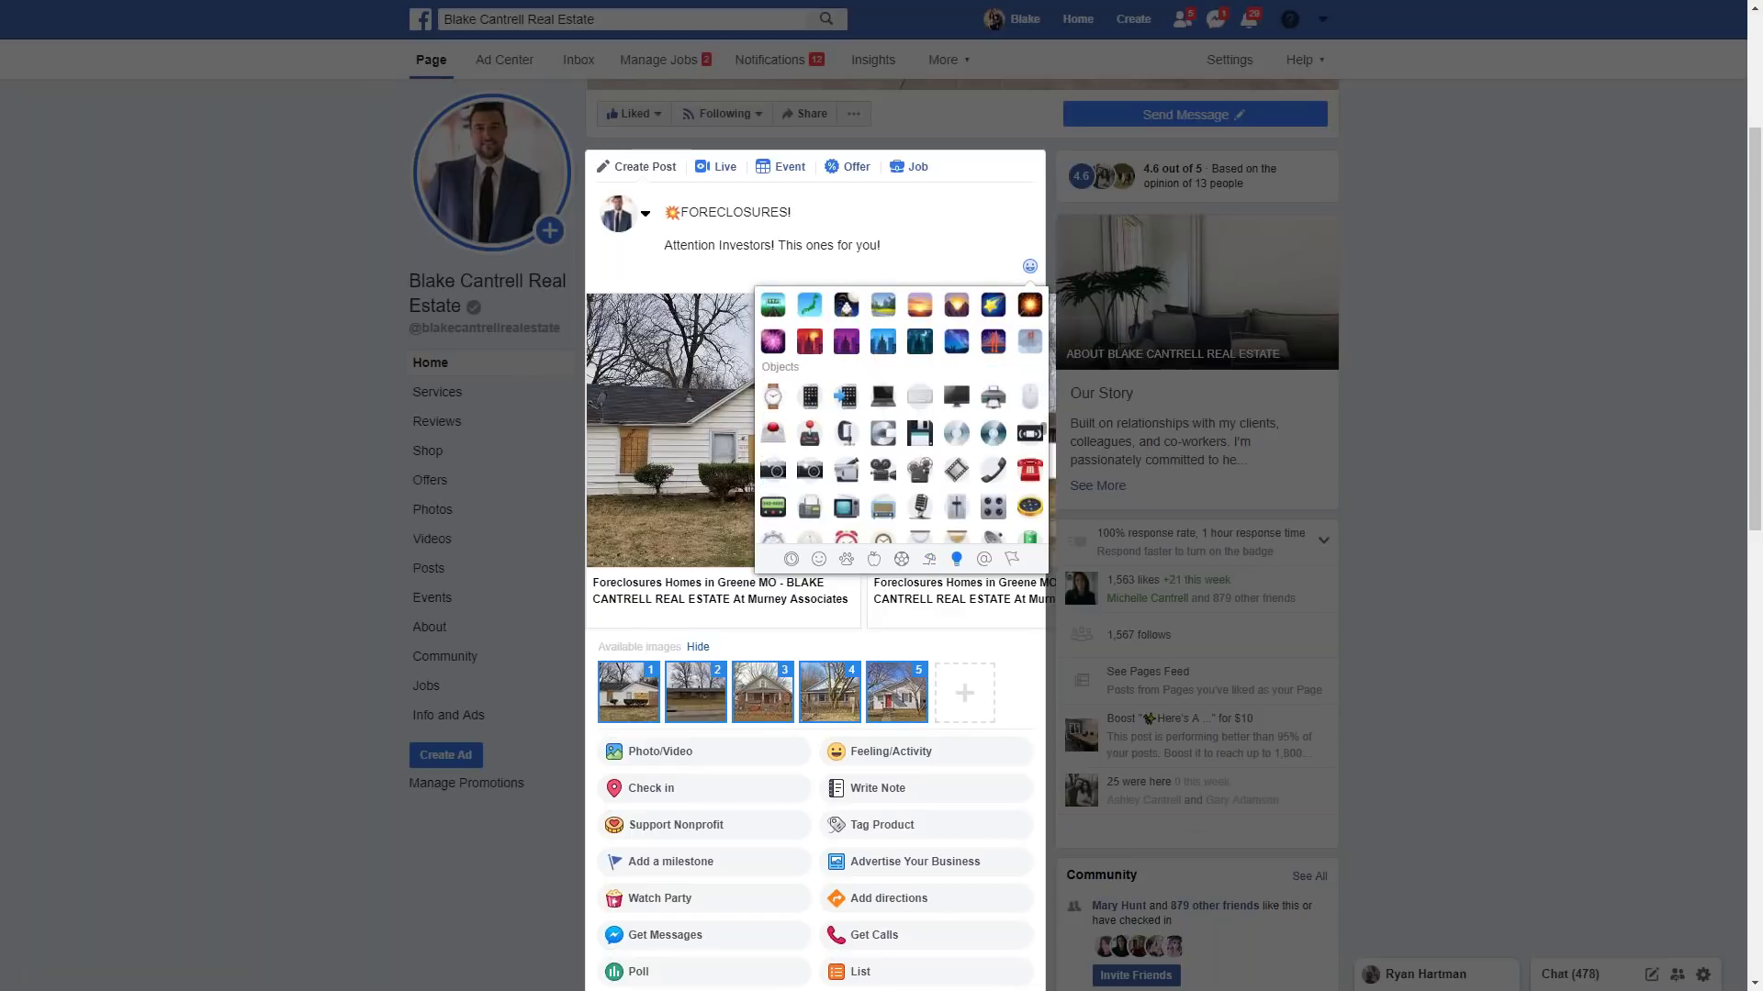
{"action": "scroll", "coordinate": [903, 416], "scroll_direction": "down", "scroll_amount": 3}
{"action": "scroll", "coordinate": [919, 386], "scroll_direction": "down", "scroll_amount": 4}
{"action": "scroll", "coordinate": [904, 416], "scroll_direction": "down", "scroll_amount": 4}
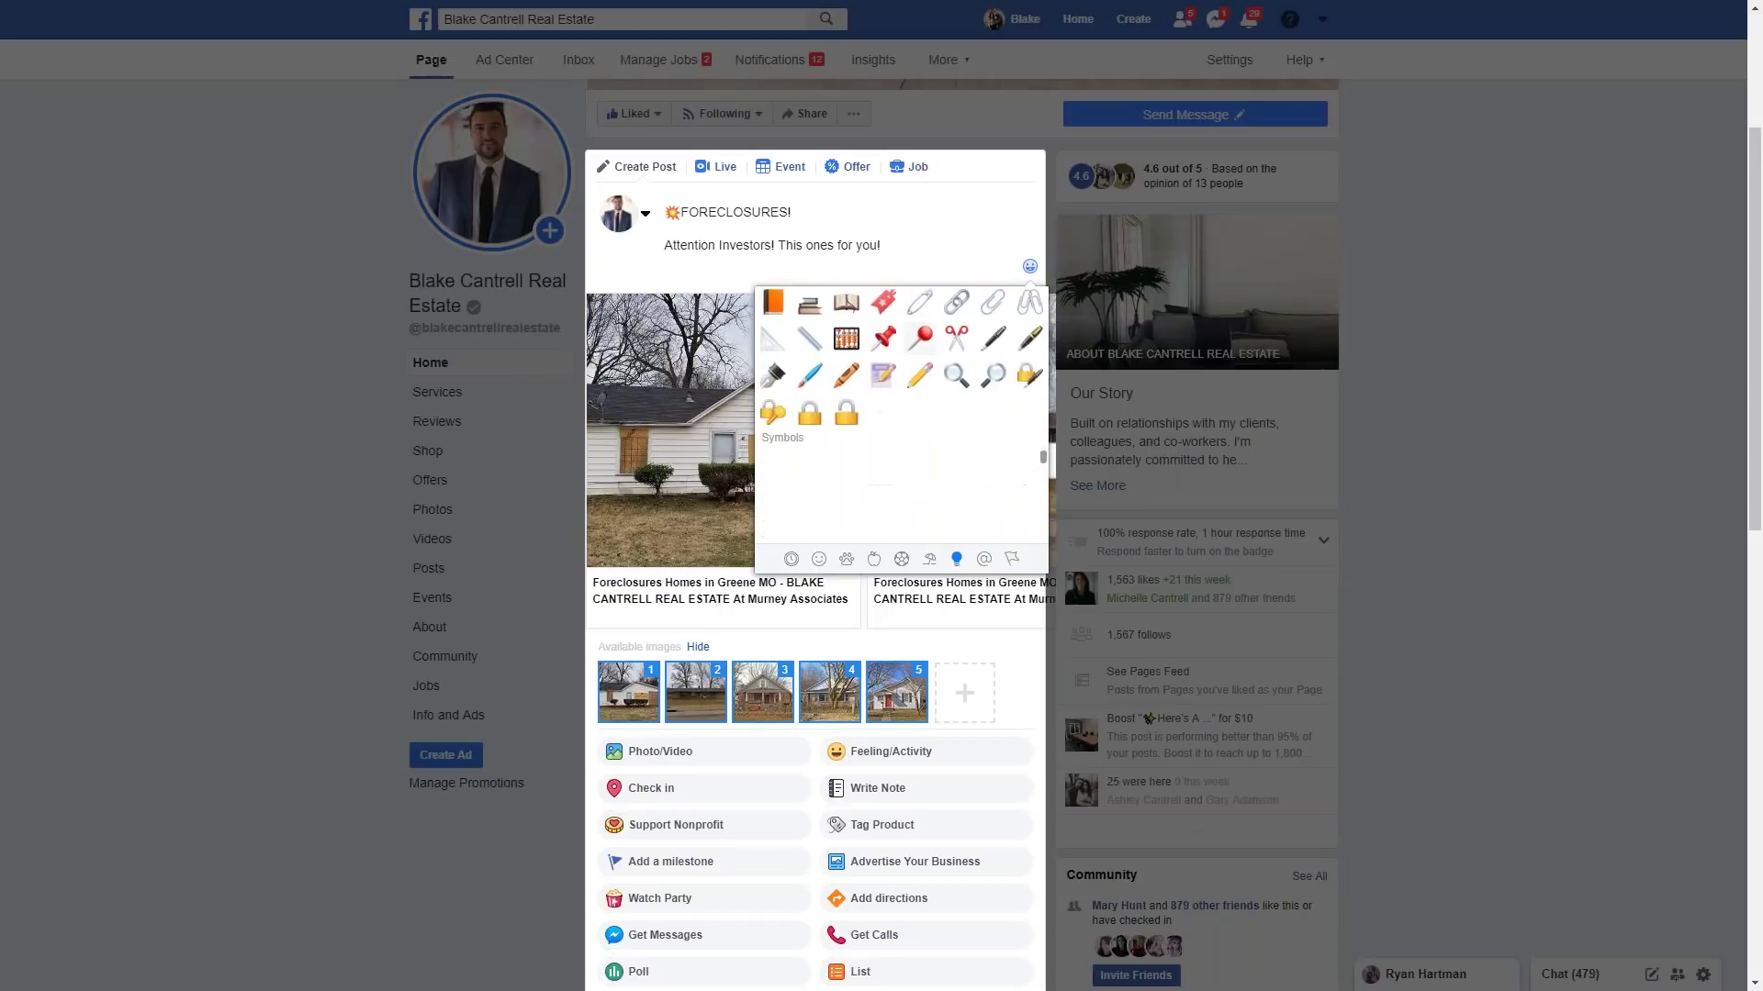
{"action": "scroll", "coordinate": [903, 416], "scroll_direction": "down", "scroll_amount": 3}
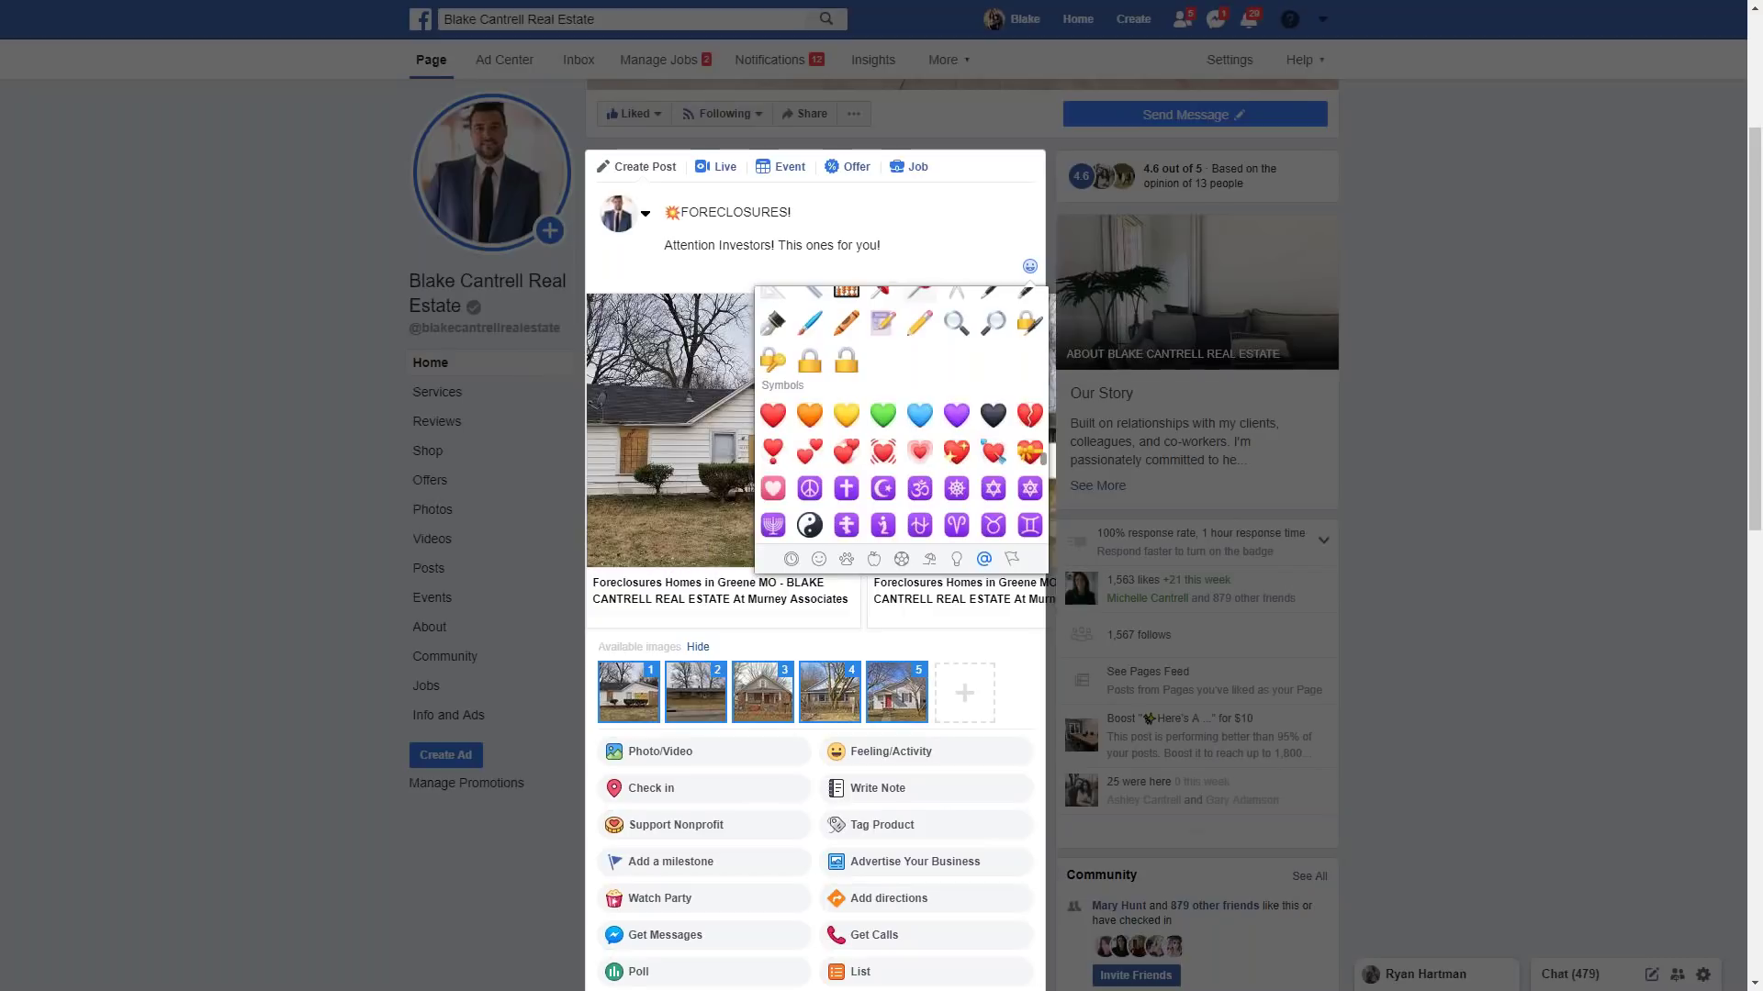
{"action": "scroll", "coordinate": [903, 416], "scroll_direction": "down", "scroll_amount": 5}
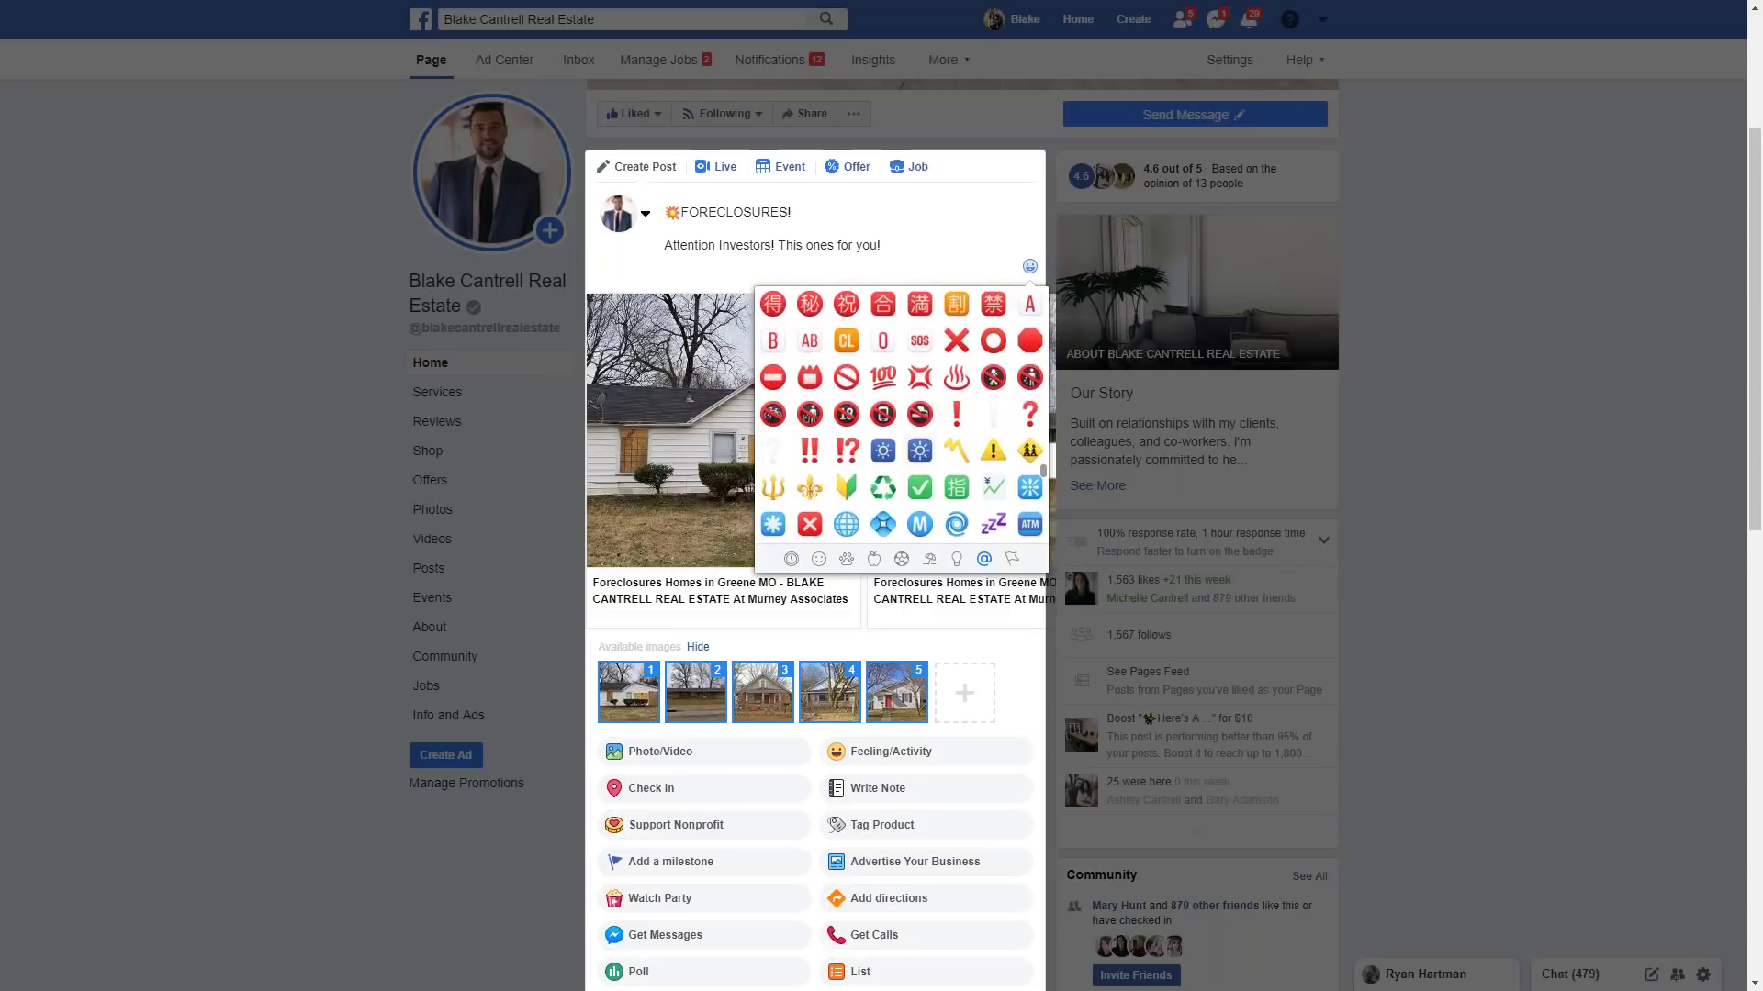
{"action": "scroll", "coordinate": [904, 416], "scroll_direction": "down", "scroll_amount": 3}
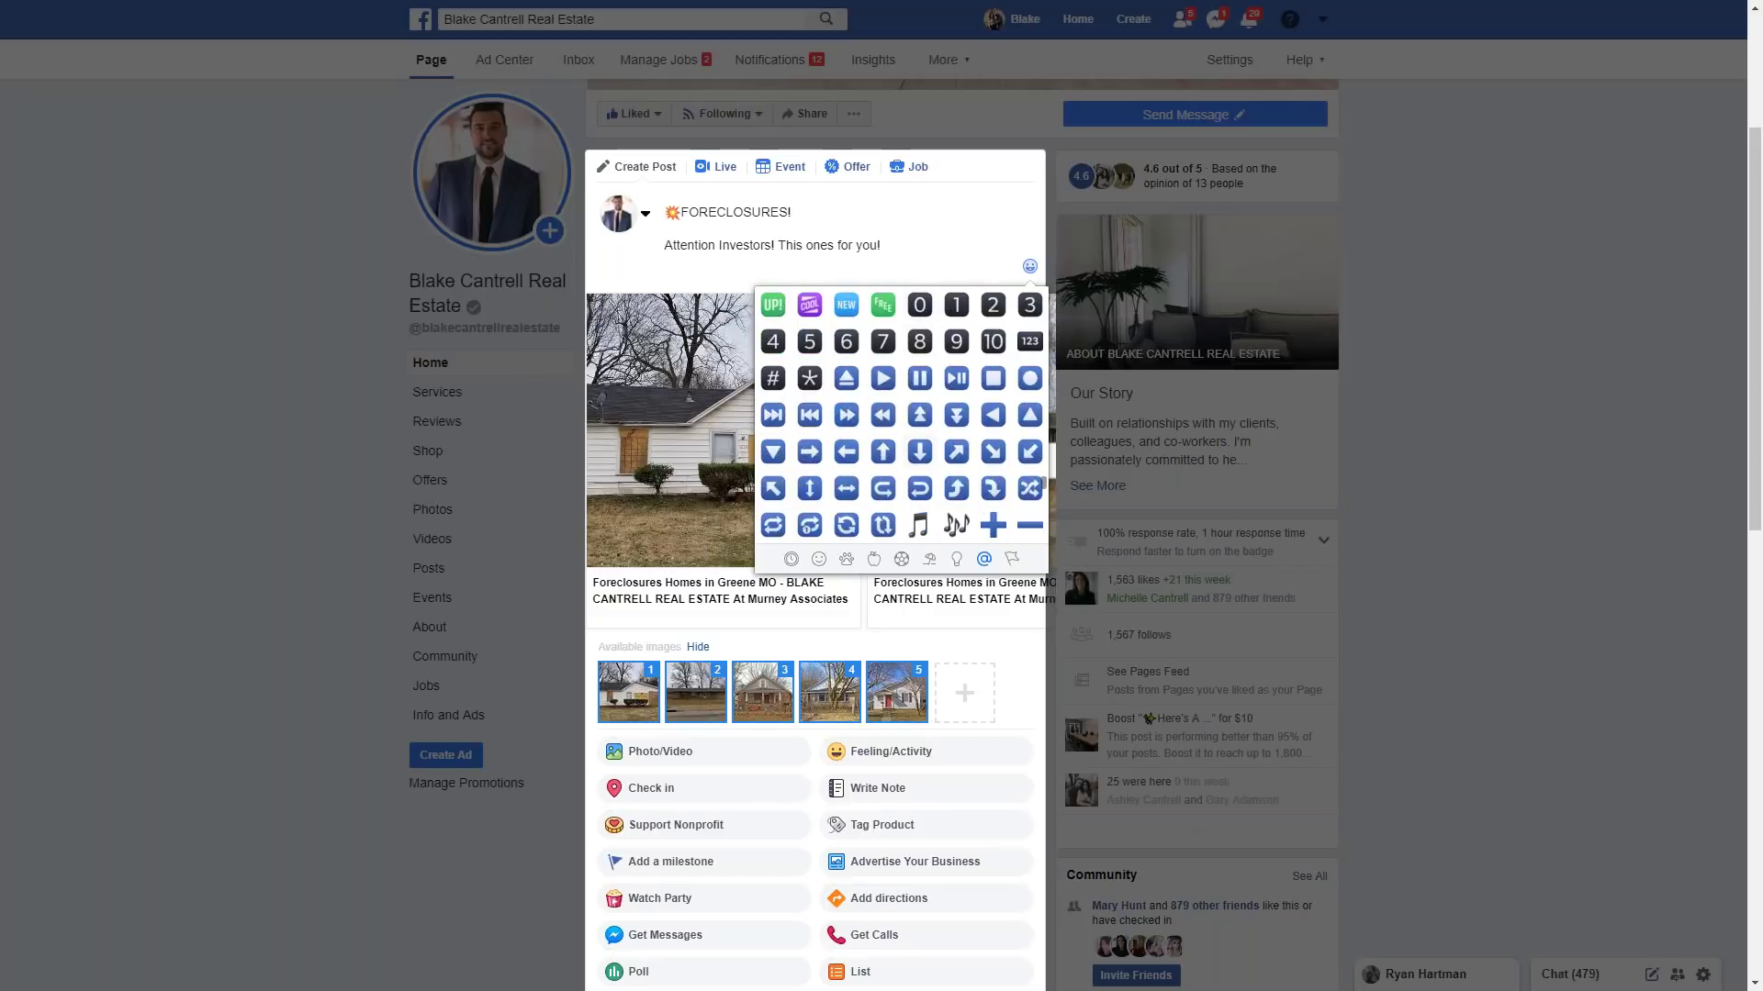
{"action": "left_click", "coordinate": [804, 449]}
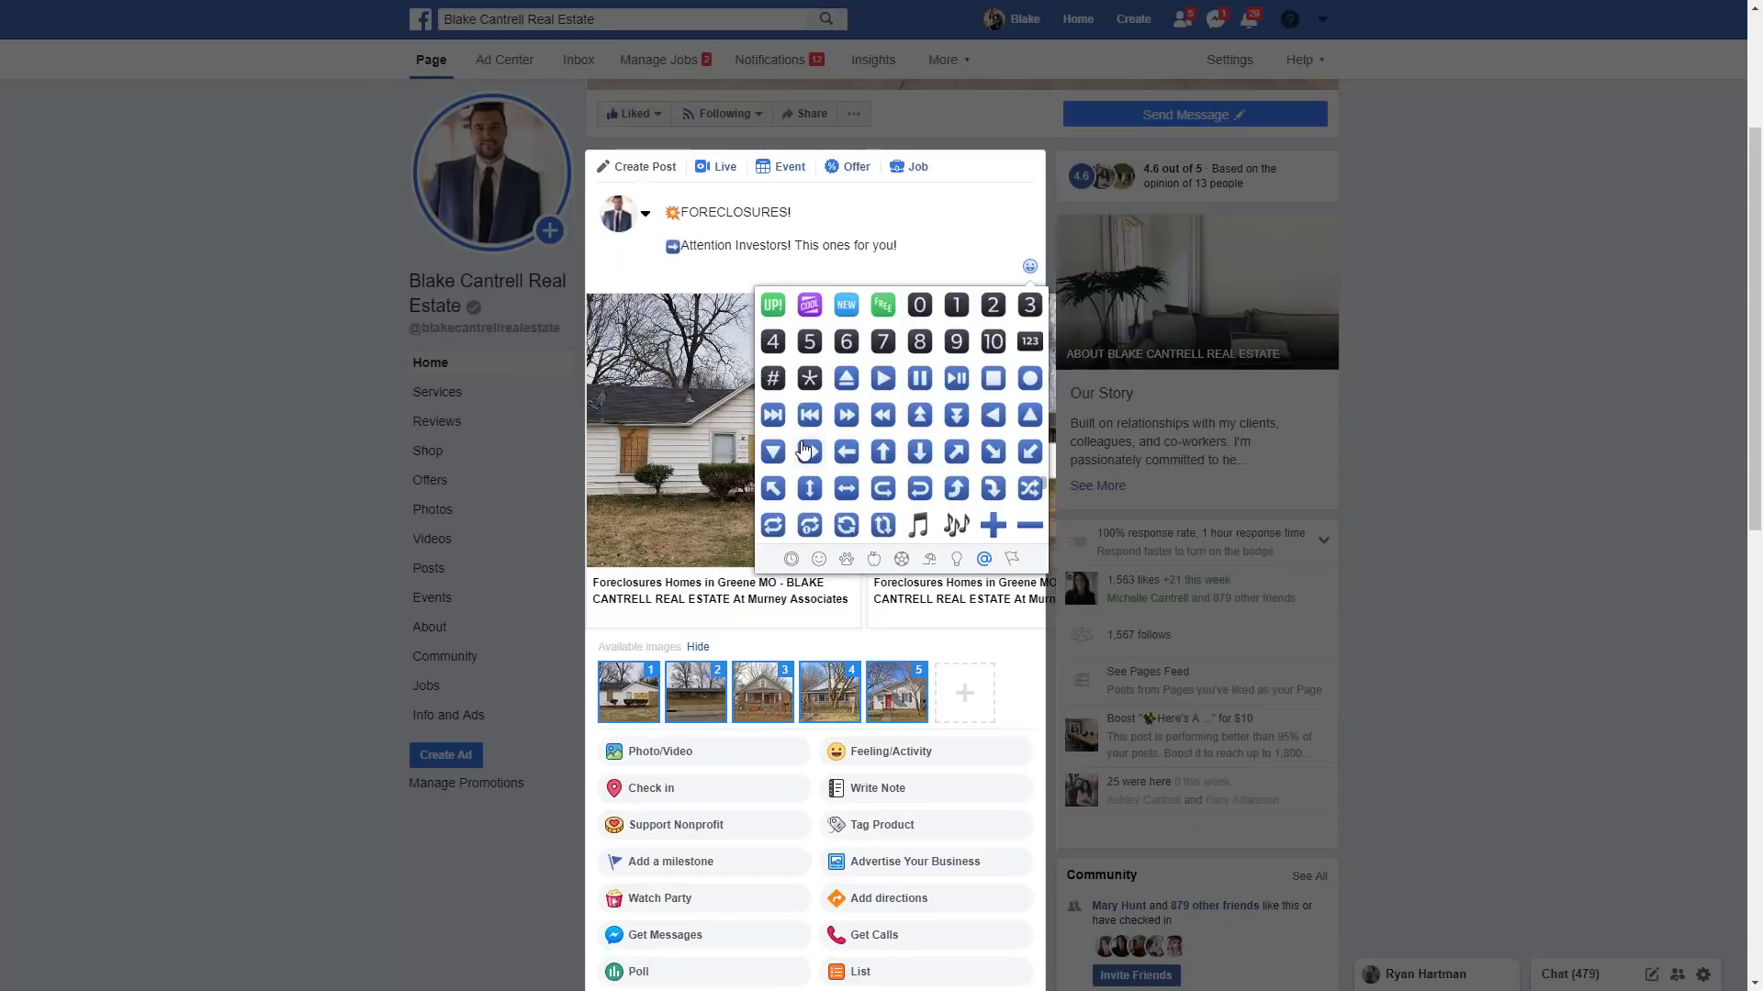
{"action": "left_click", "coordinate": [804, 449]}
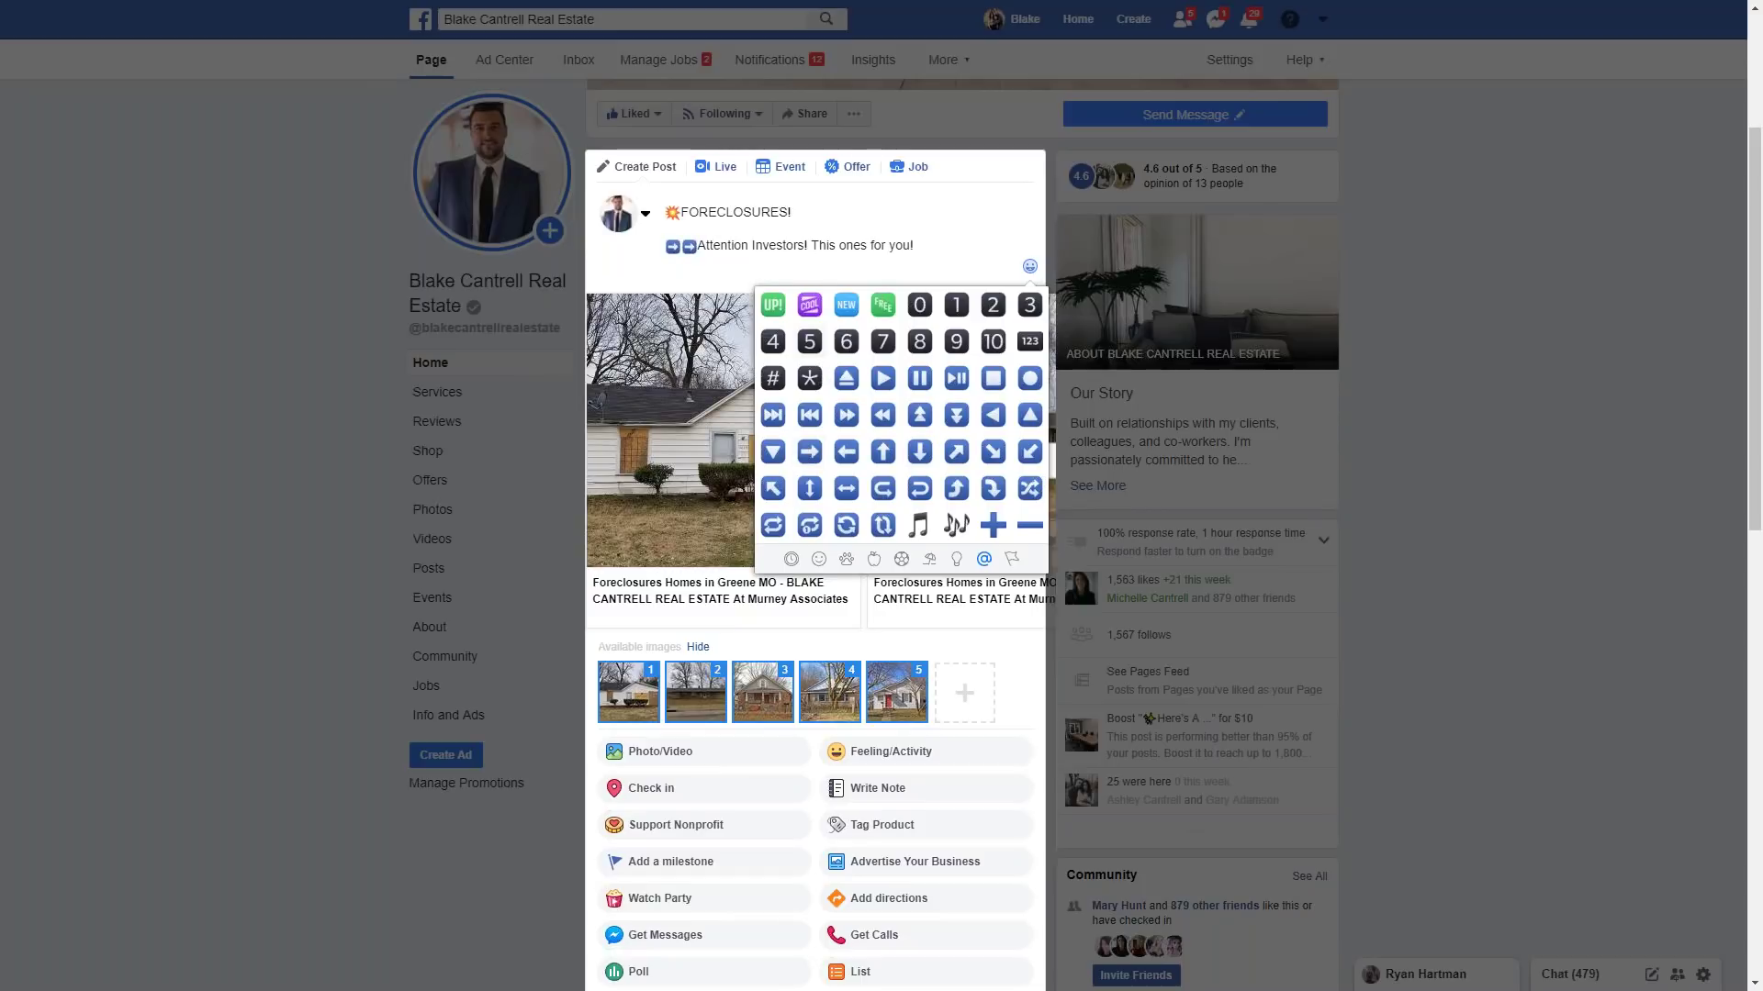
{"action": "left_click", "coordinate": [938, 246]}
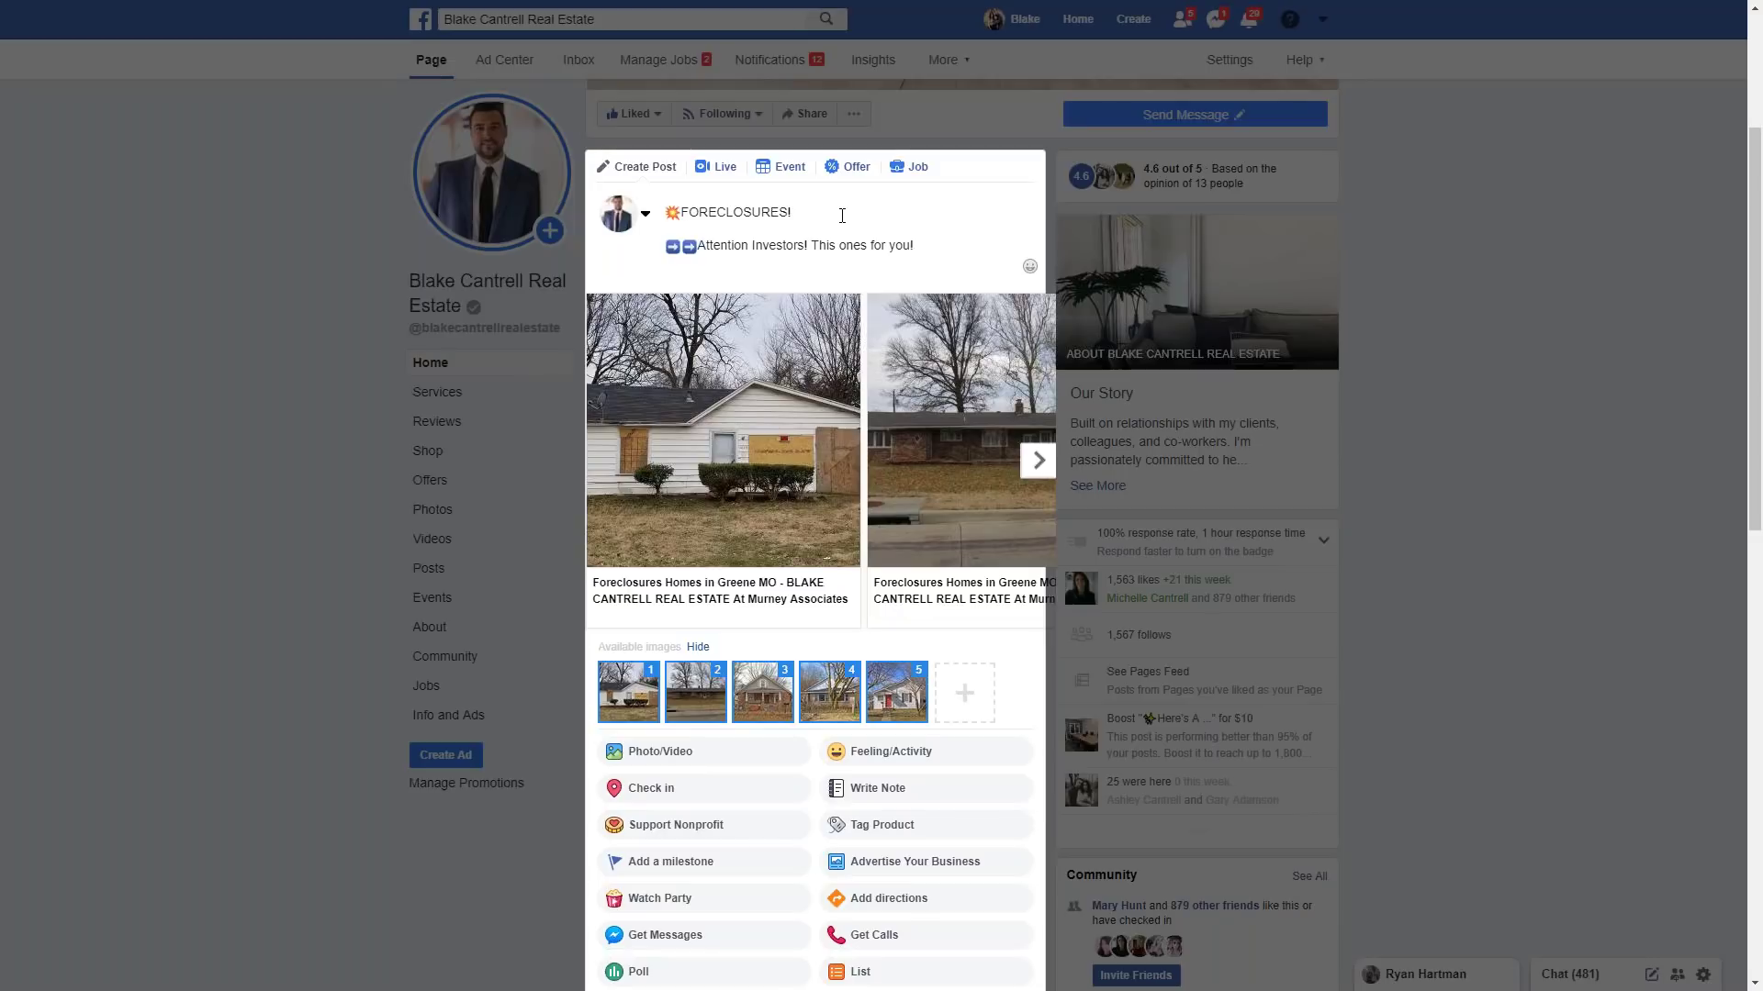
- Browse through the foreclosure listing images in the post's link preview carousel
{"action": "left_click", "coordinate": [1039, 460]}
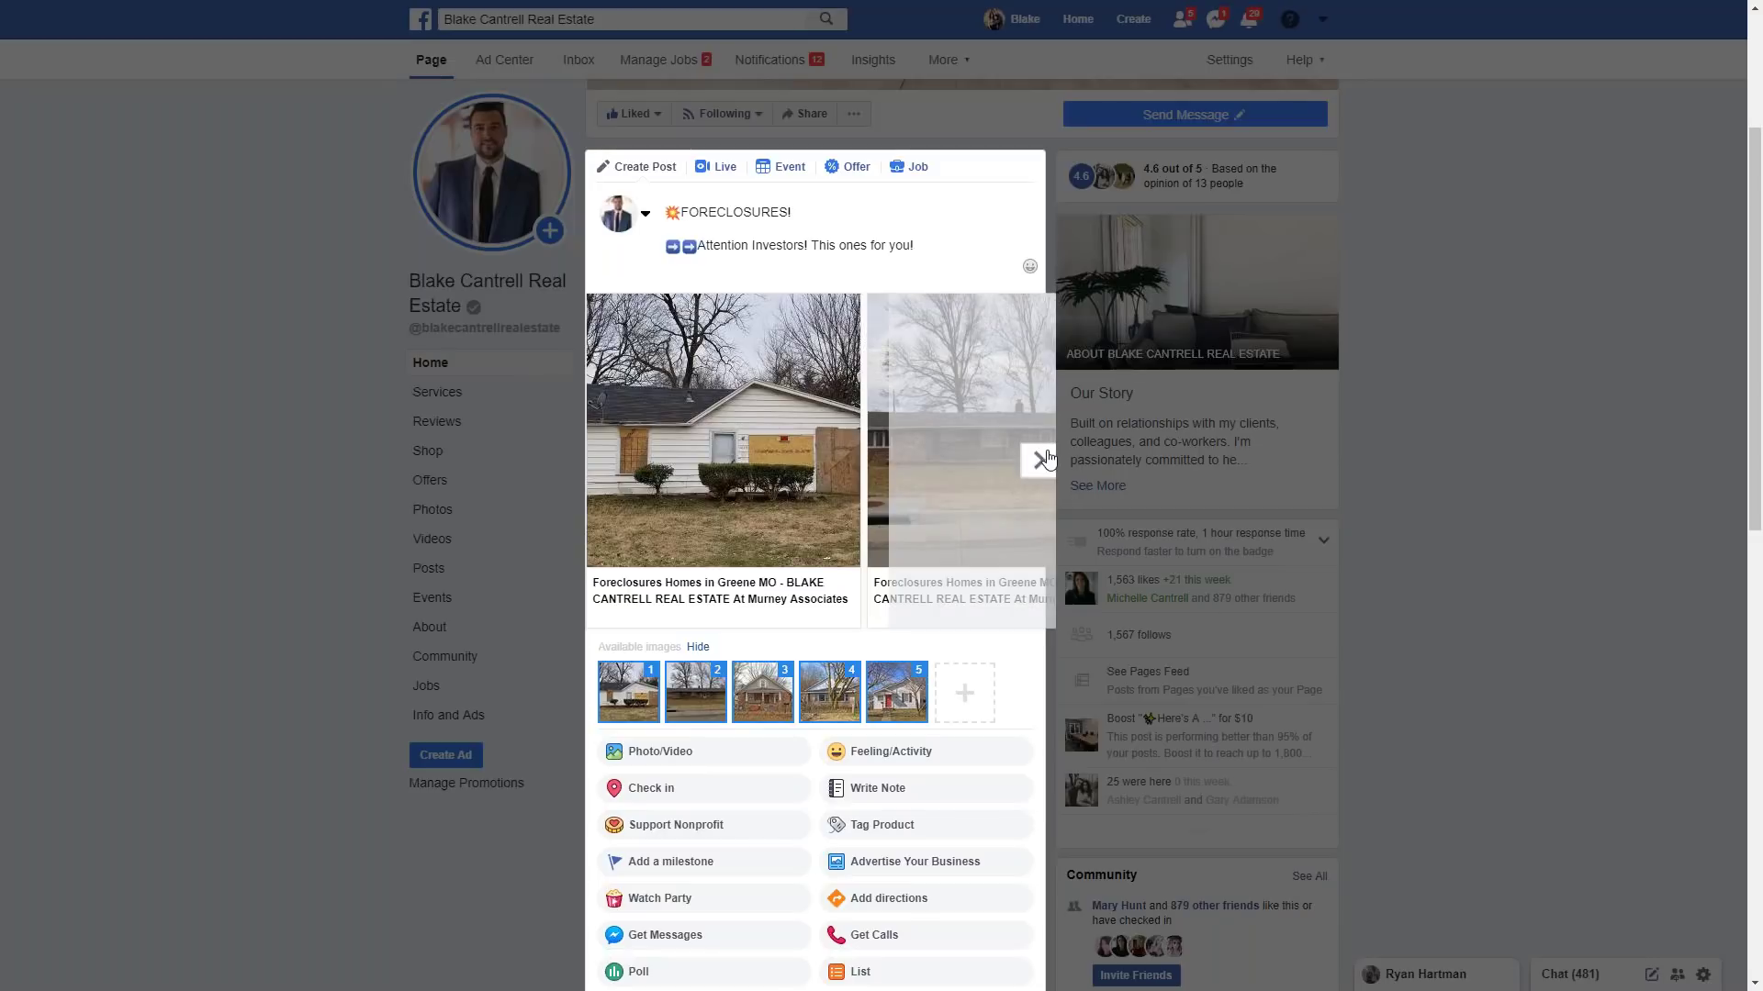
{"action": "left_click", "coordinate": [1040, 460]}
{"action": "left_click", "coordinate": [1040, 460]}
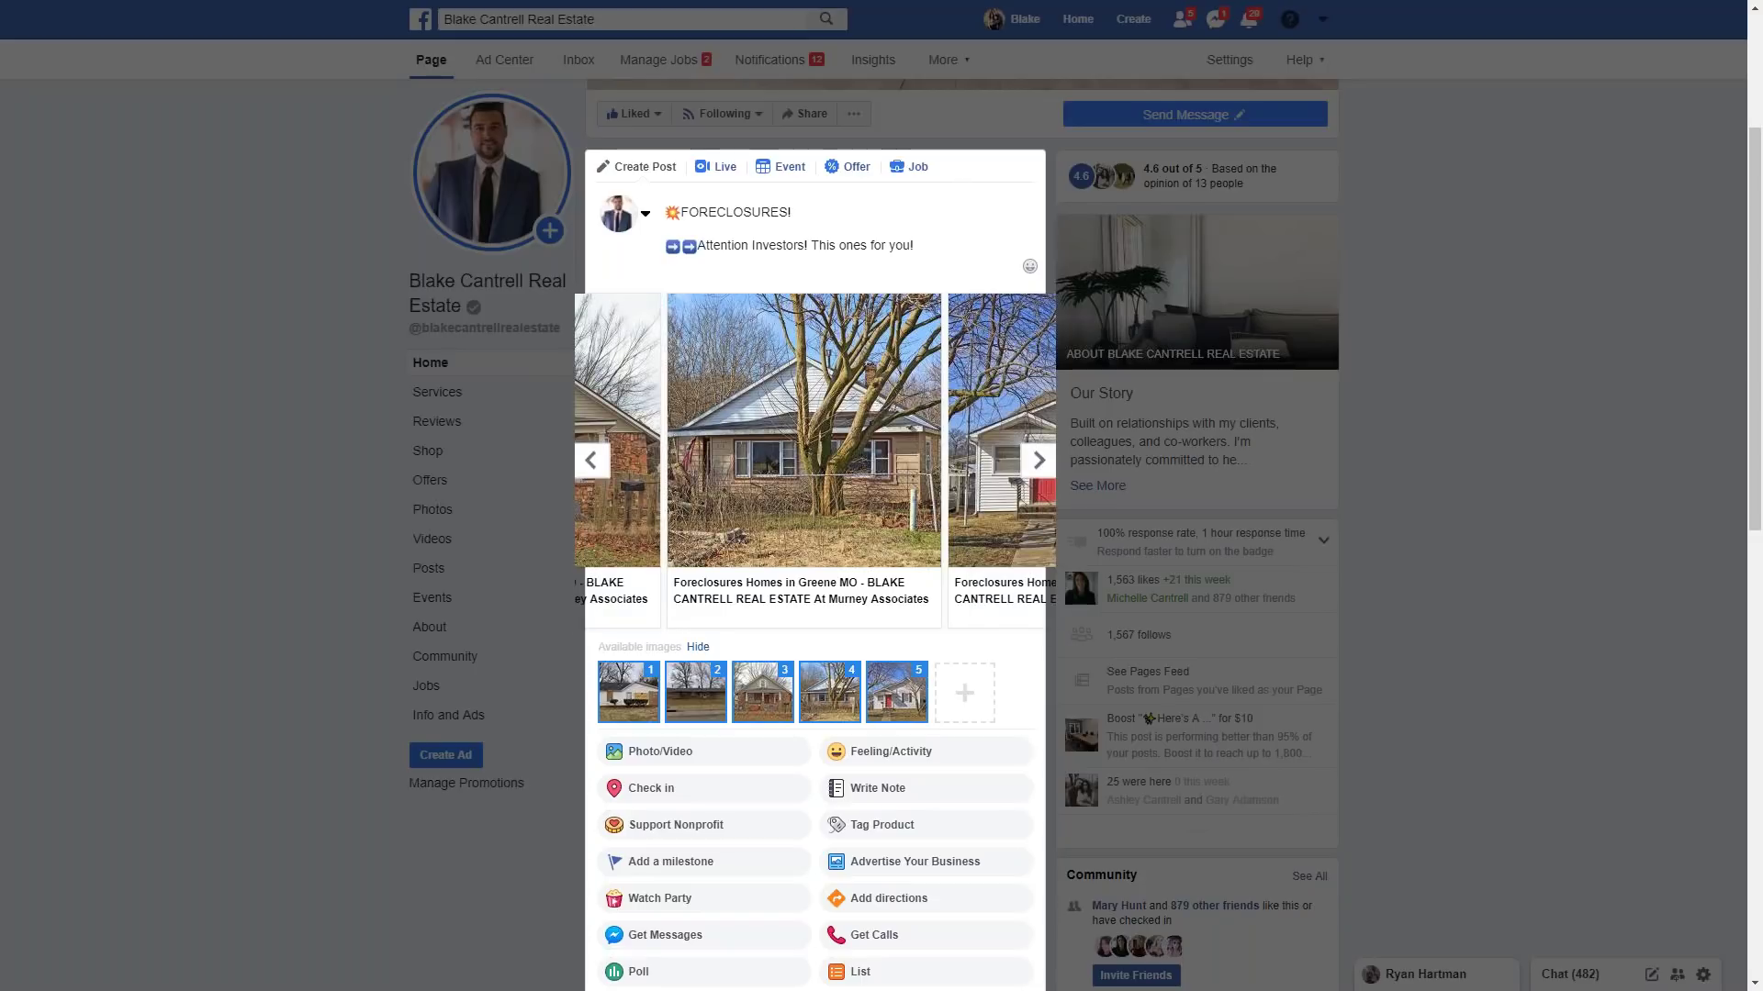
- Switch the post from immediate sharing to scheduled publishing and set the publication date to 2/26/2019
{"action": "scroll", "coordinate": [808, 459], "scroll_direction": "down", "scroll_amount": 3}
{"action": "scroll", "coordinate": [817, 624], "scroll_direction": "down", "scroll_amount": 2}
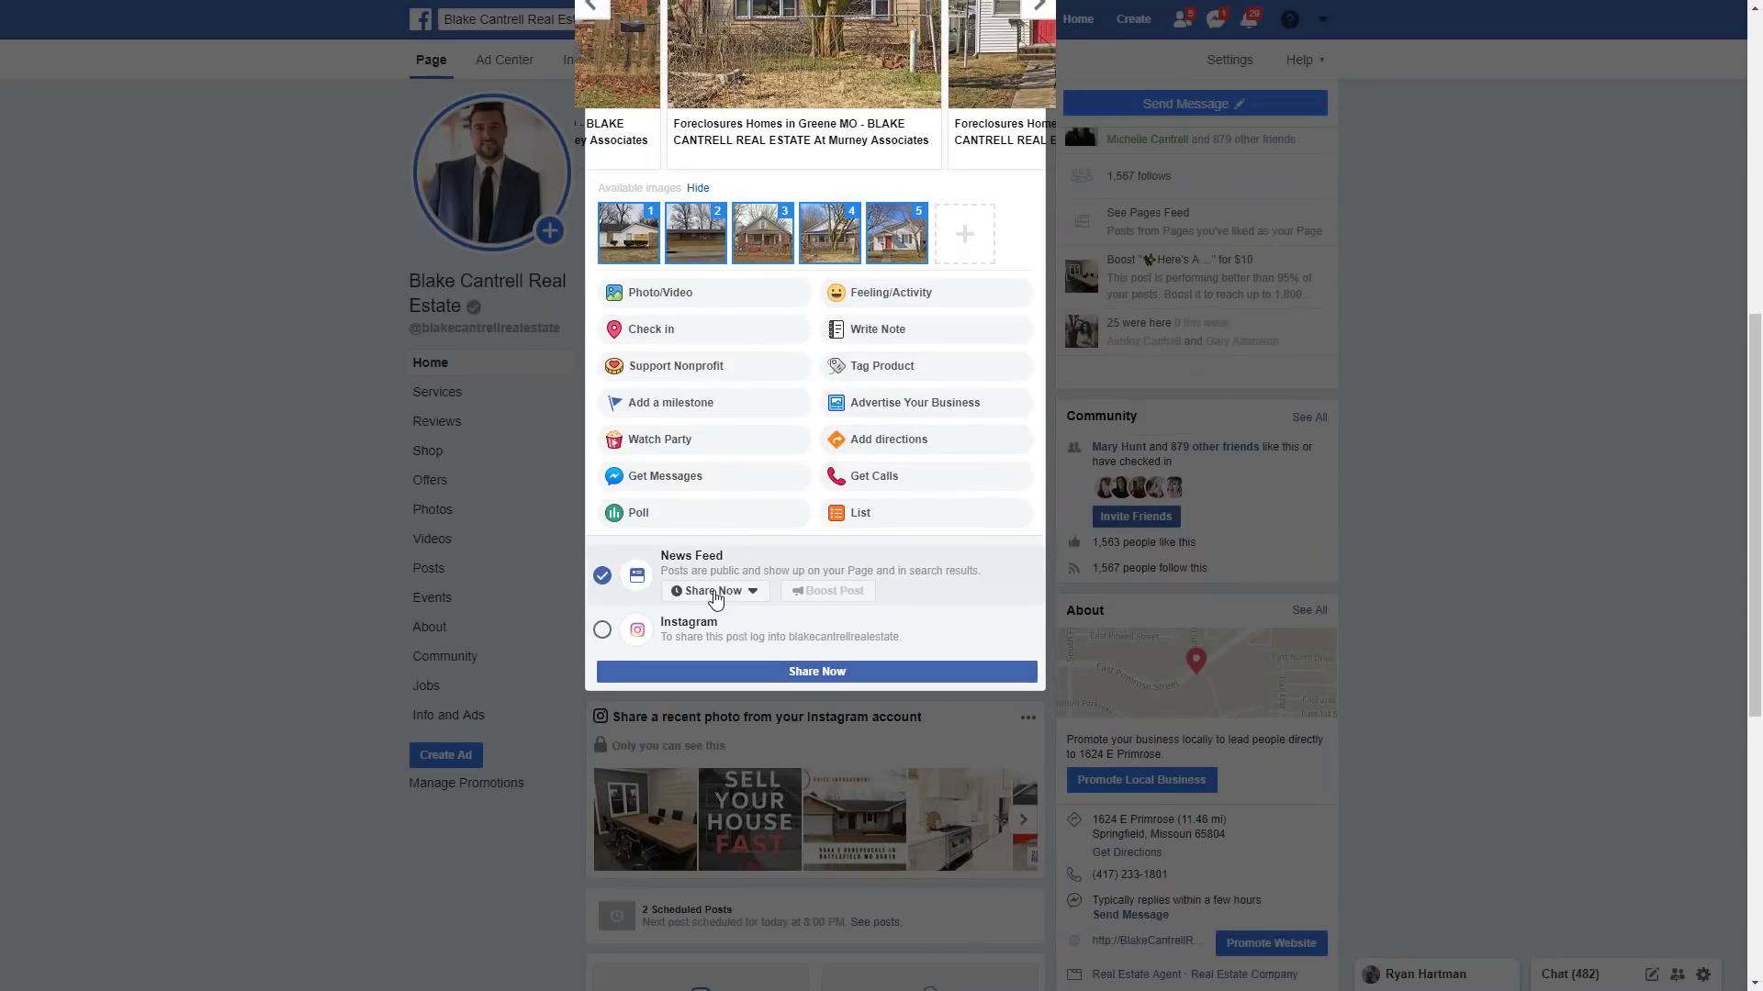
{"action": "left_click", "coordinate": [753, 593]}
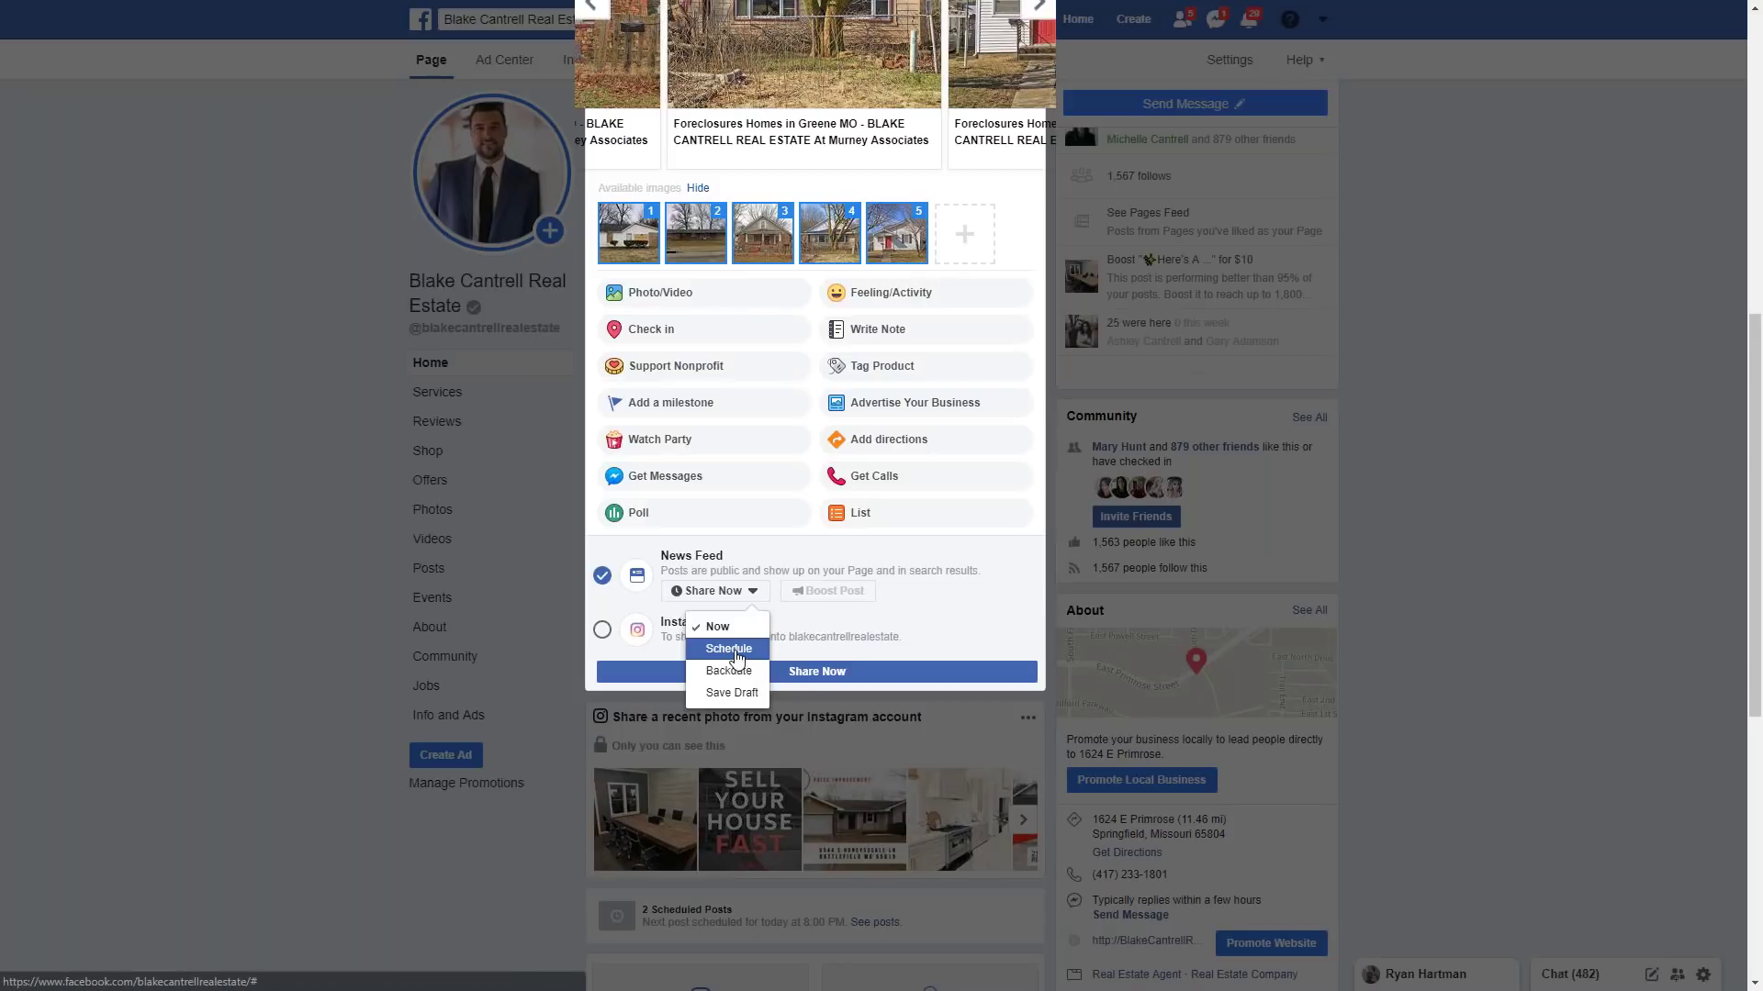
{"action": "left_click", "coordinate": [731, 650]}
{"action": "left_click", "coordinate": [780, 424]}
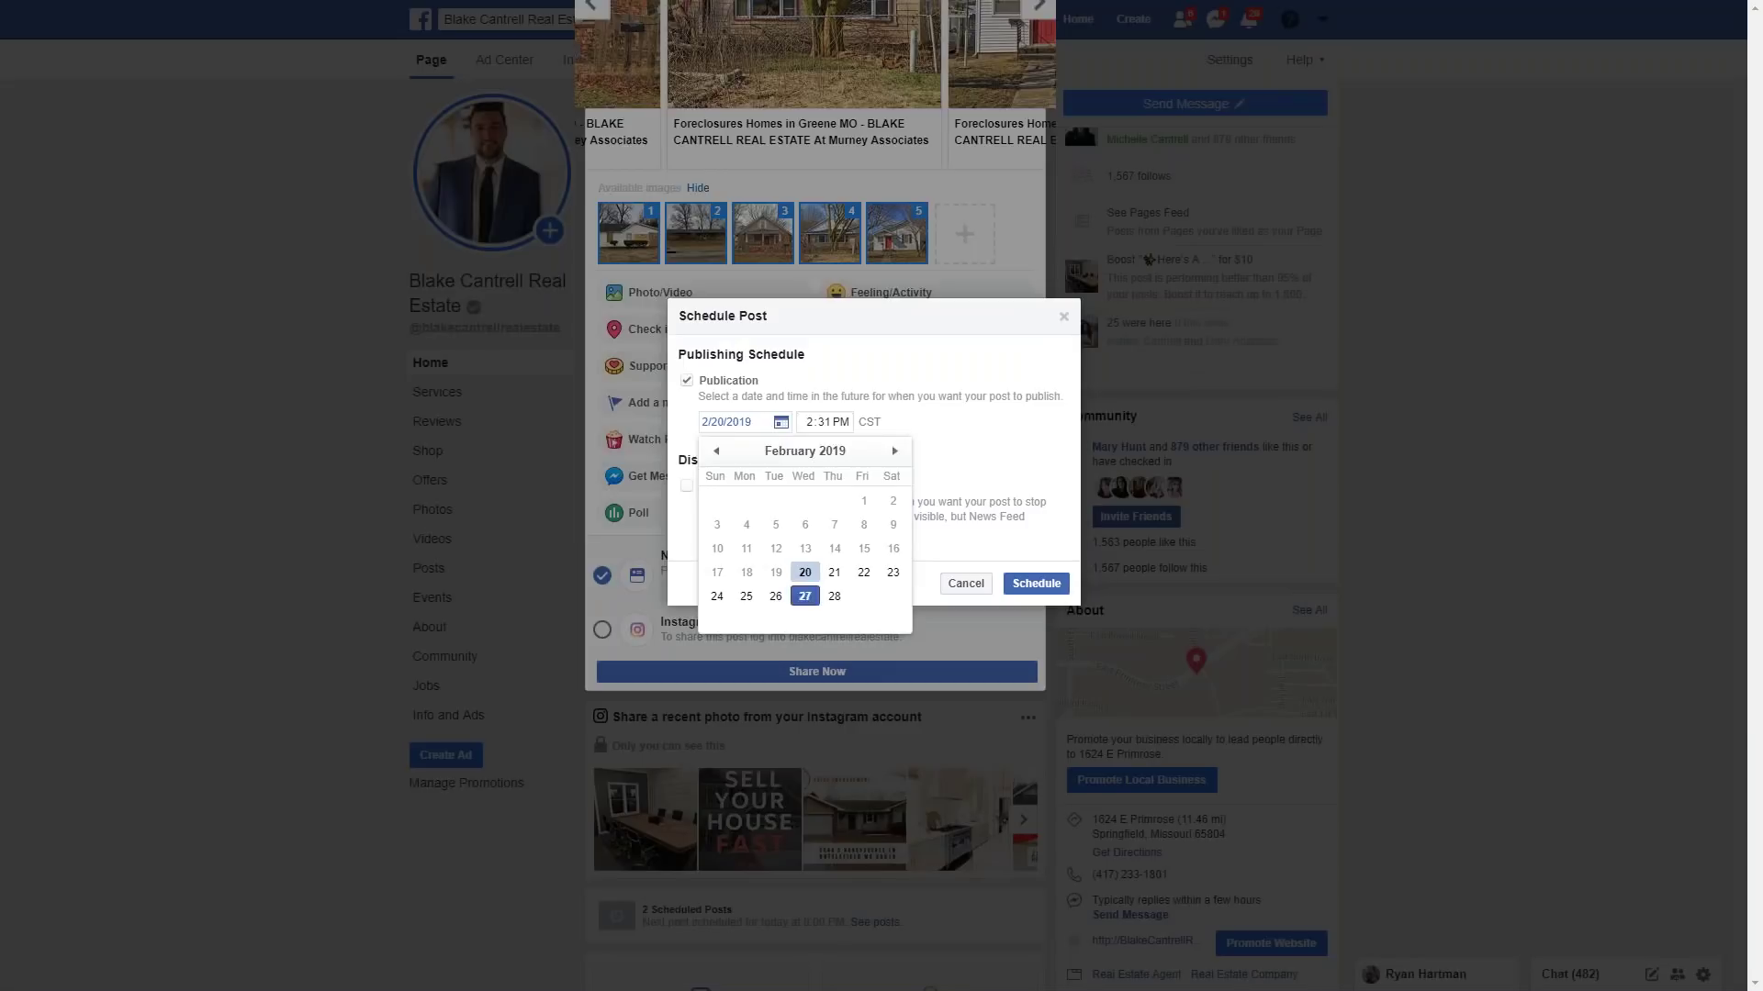
{"action": "left_click", "coordinate": [774, 599]}
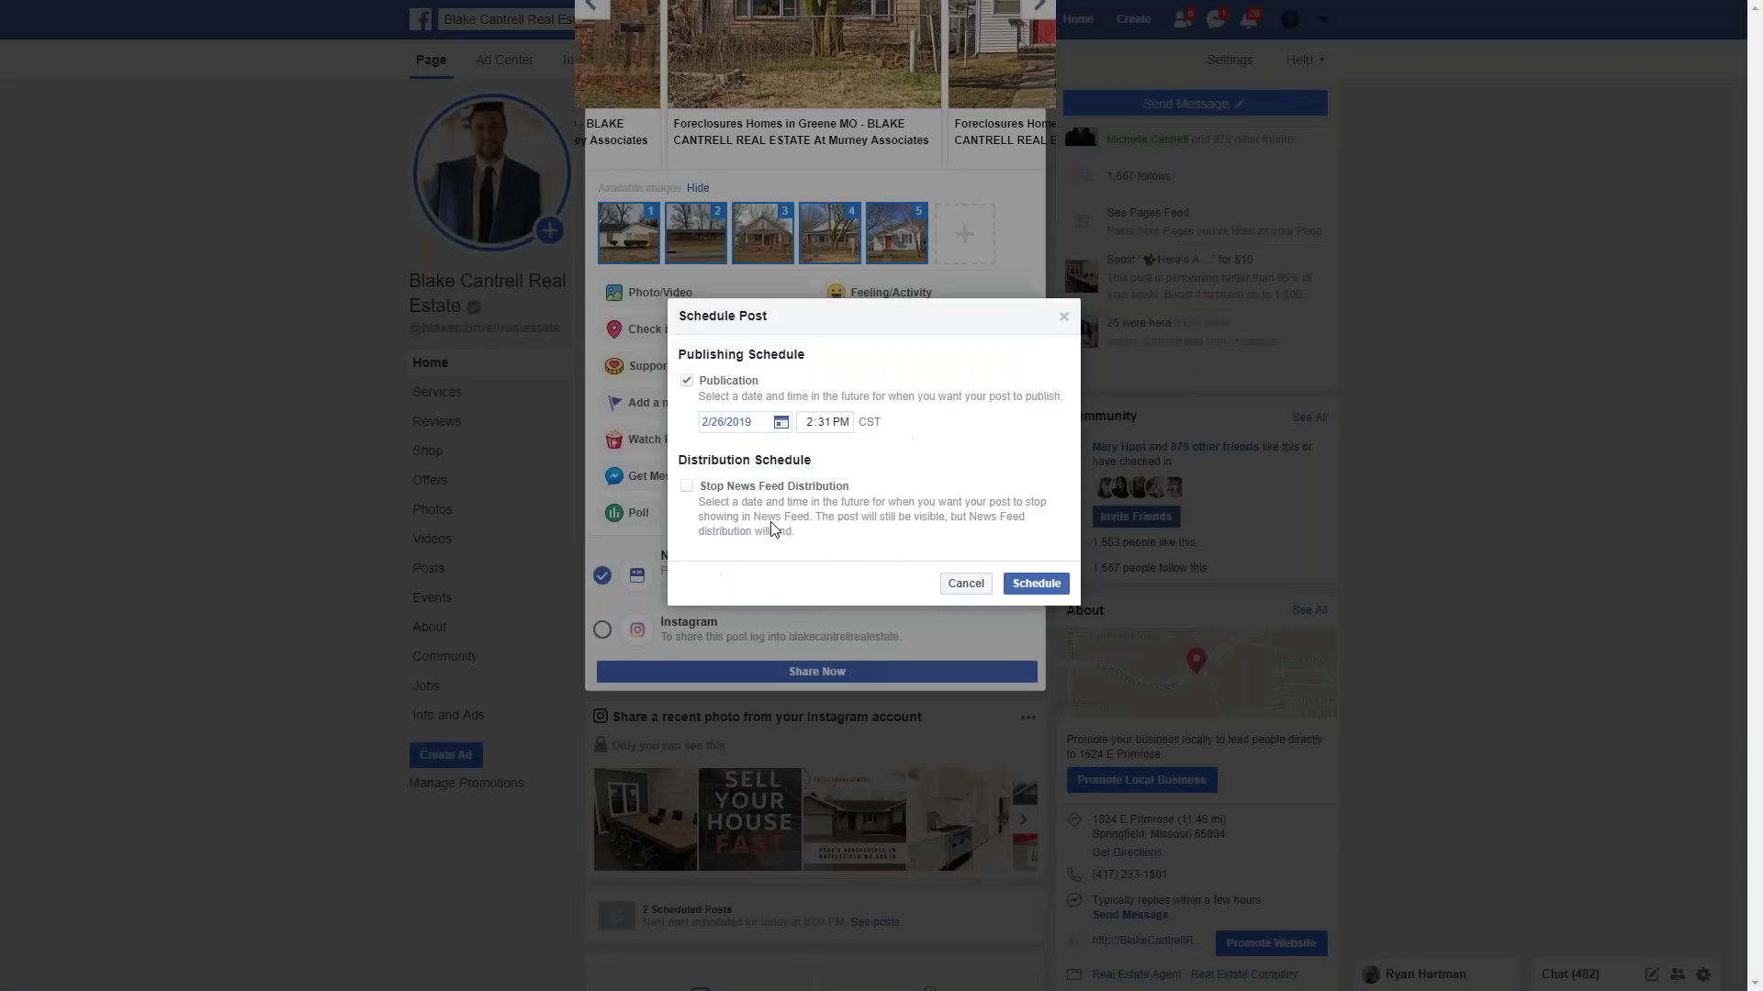
- Set the publication time to 8:00 PM and confirm the publishing schedule
{"action": "left_click", "coordinate": [812, 427]}
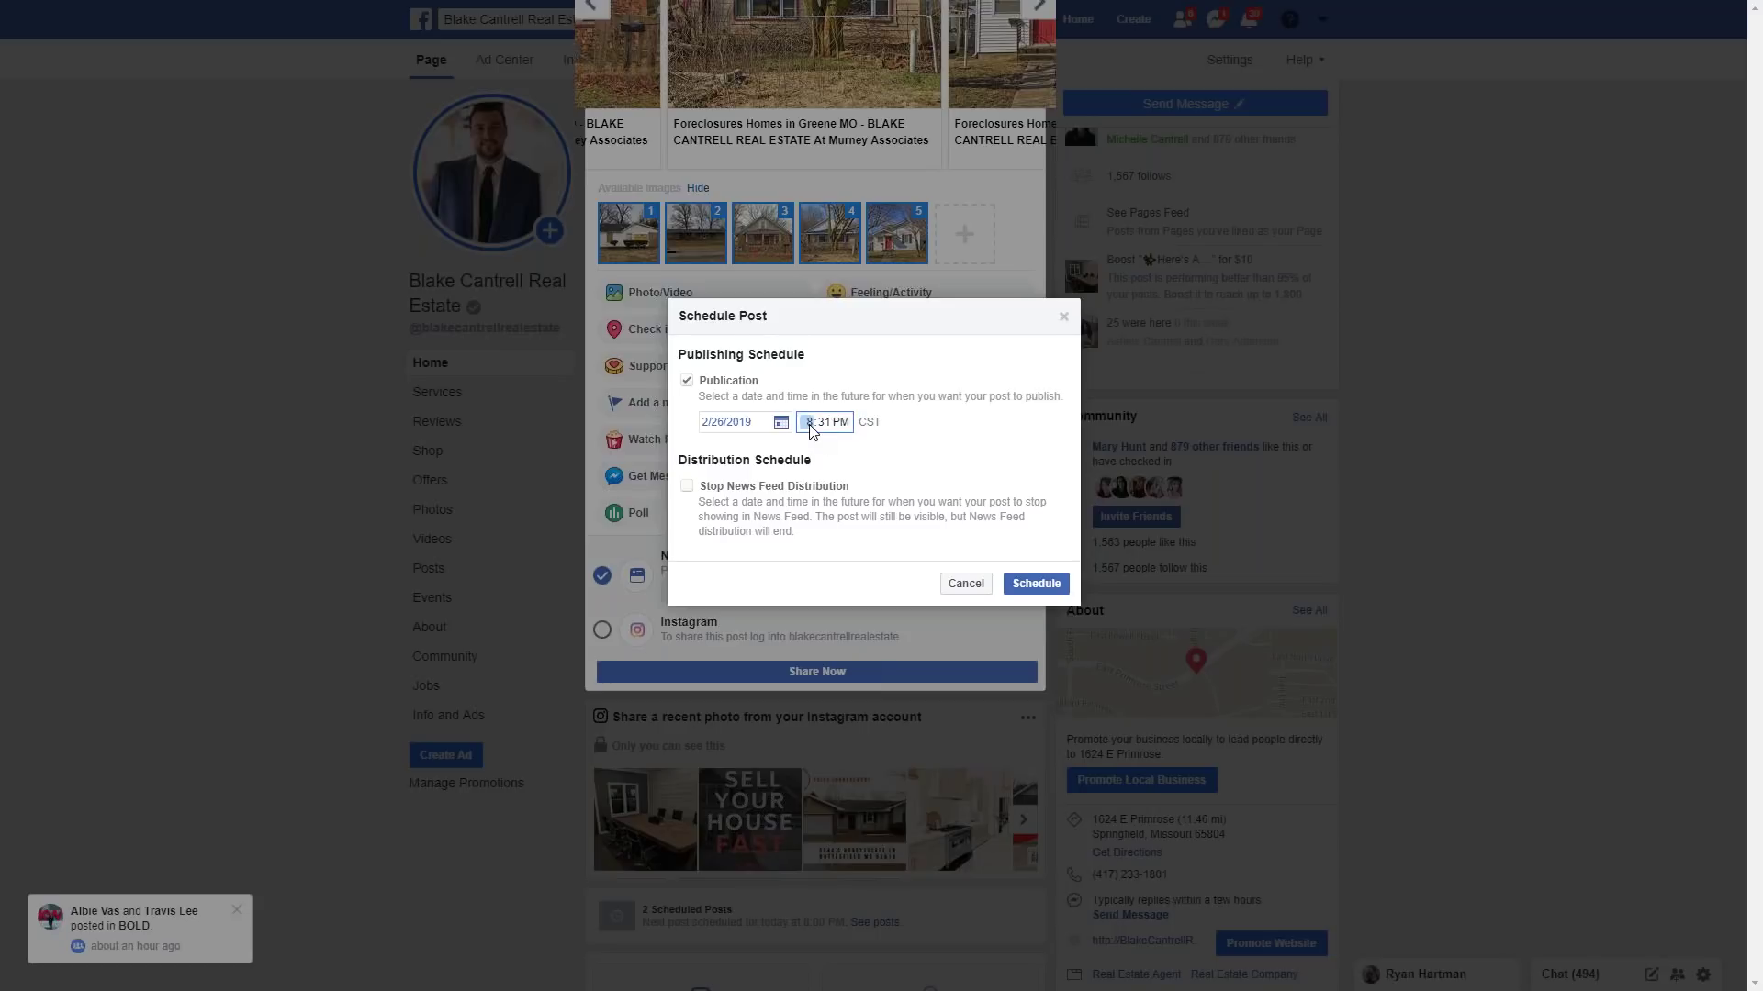
{"action": "left_click", "coordinate": [820, 423]}
{"action": "type", "text": "00"}
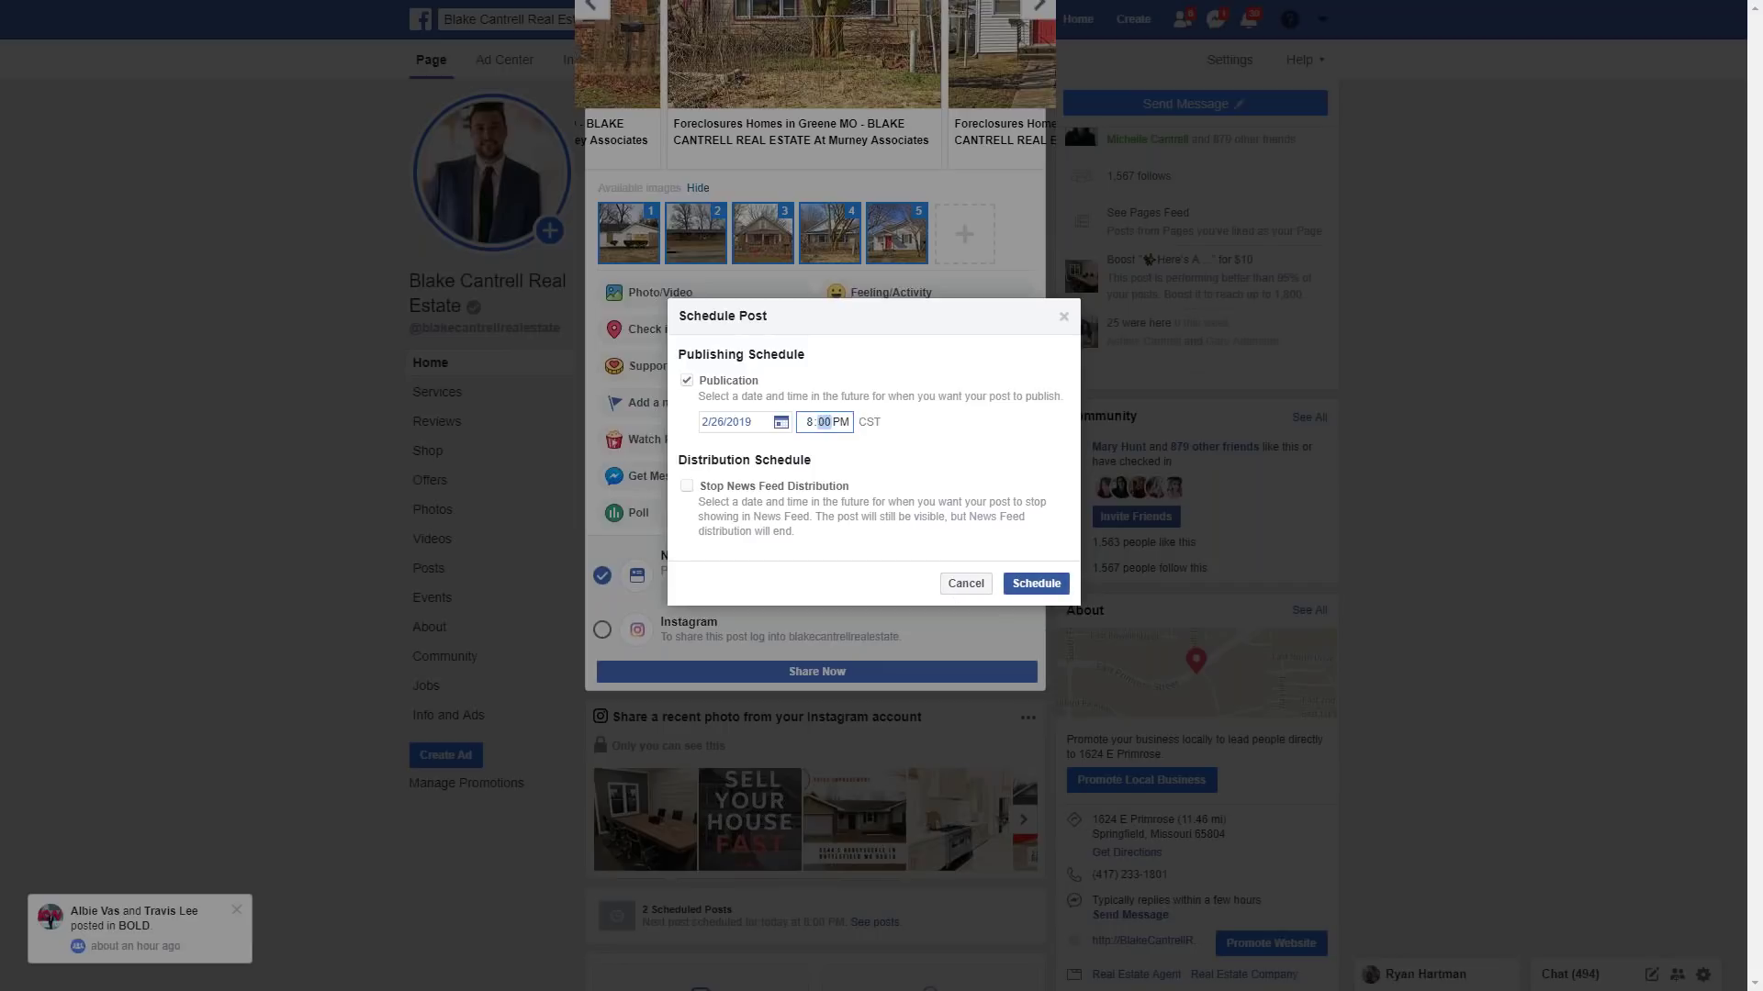
{"action": "left_click", "coordinate": [1036, 585]}
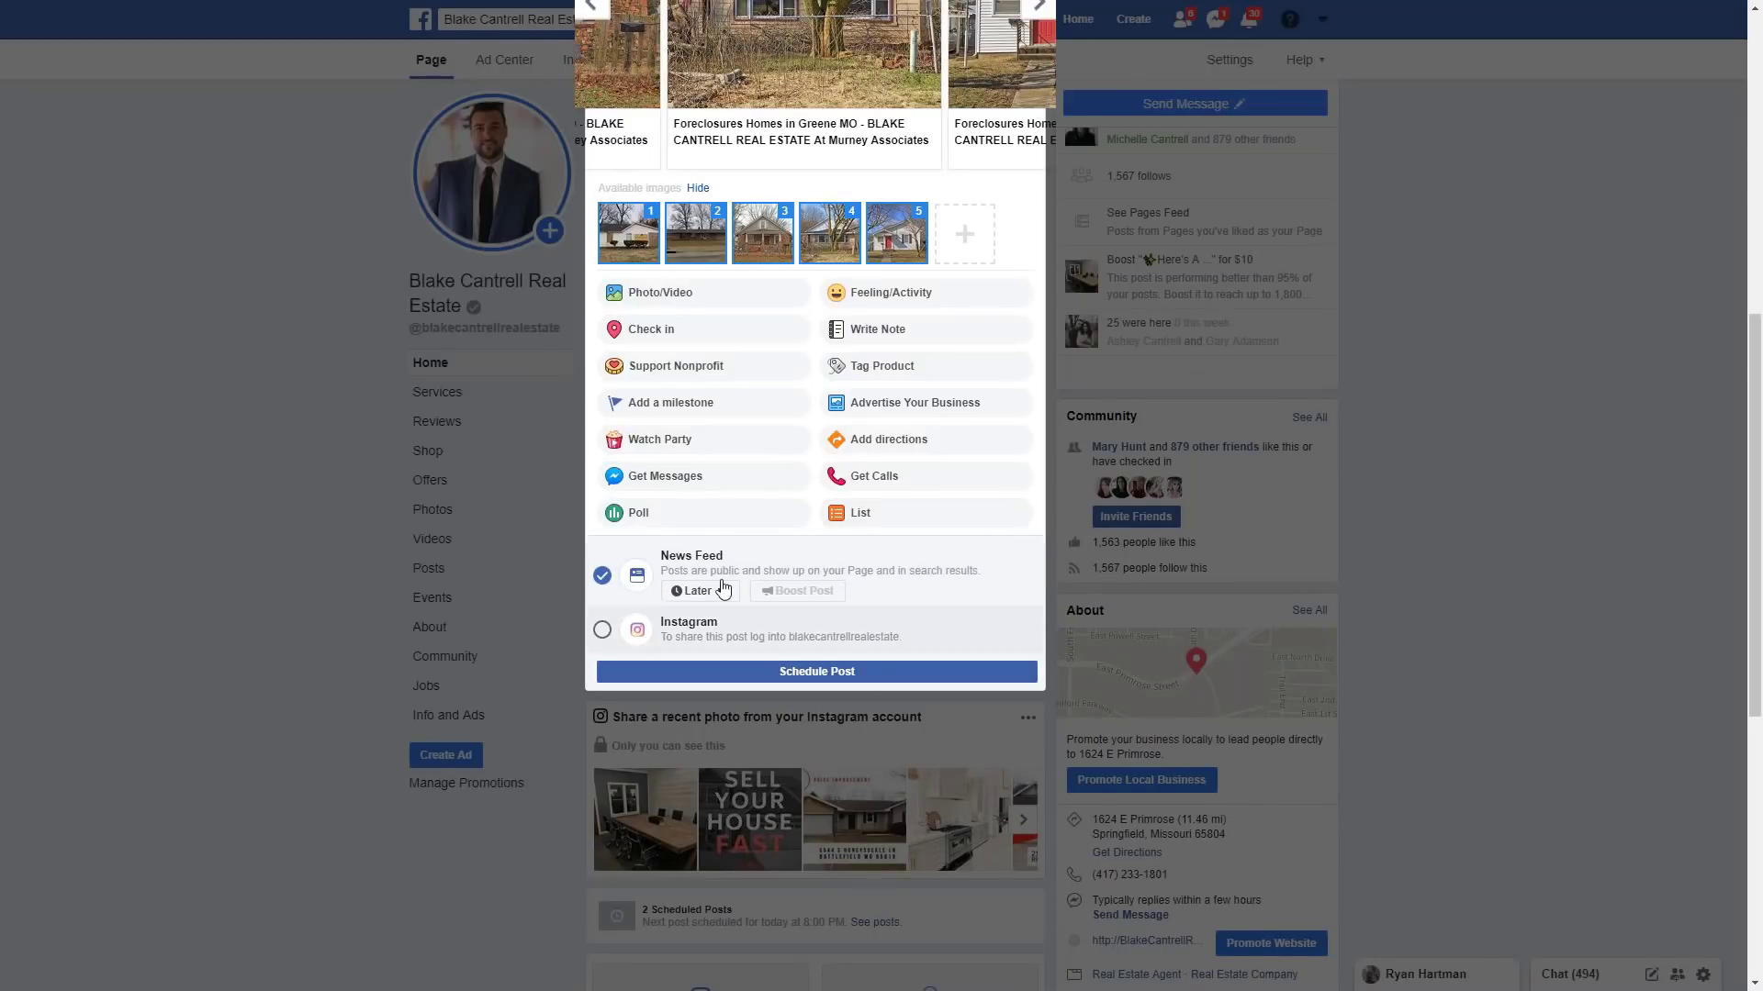
- Submit the foreclosures post for scheduling and open the business page's list of scheduled posts
{"action": "mouse_move", "coordinate": [664, 603]}
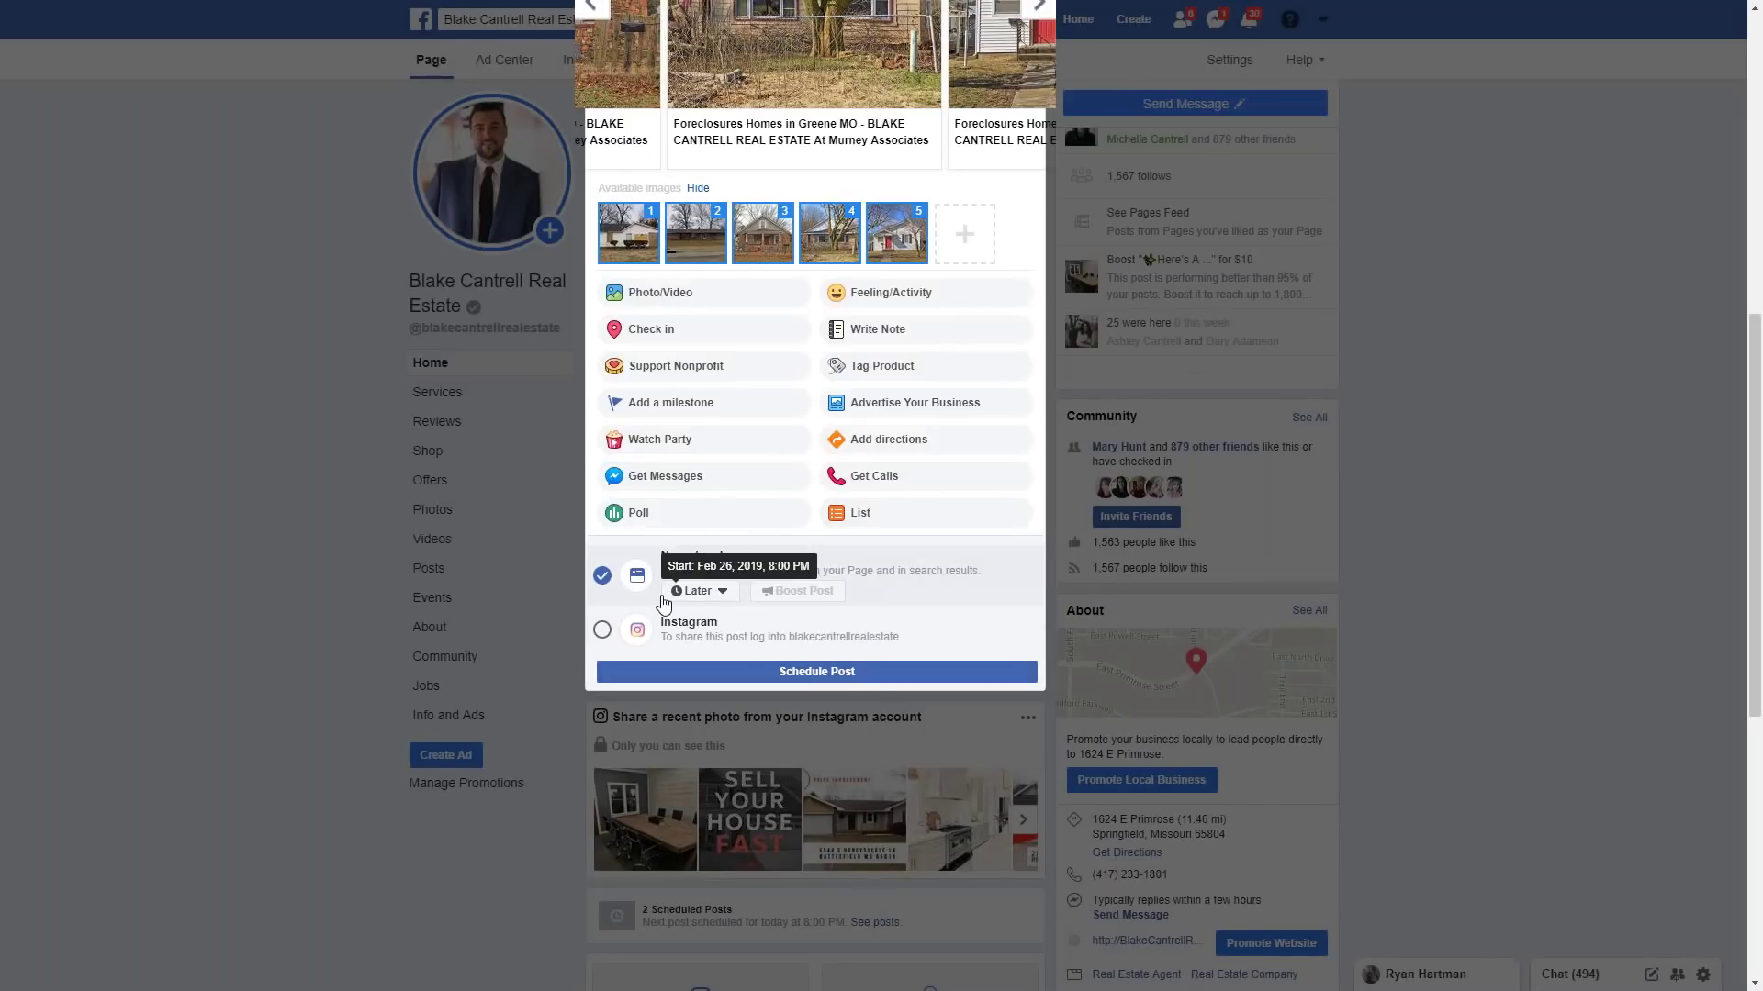
{"action": "left_click", "coordinate": [812, 673]}
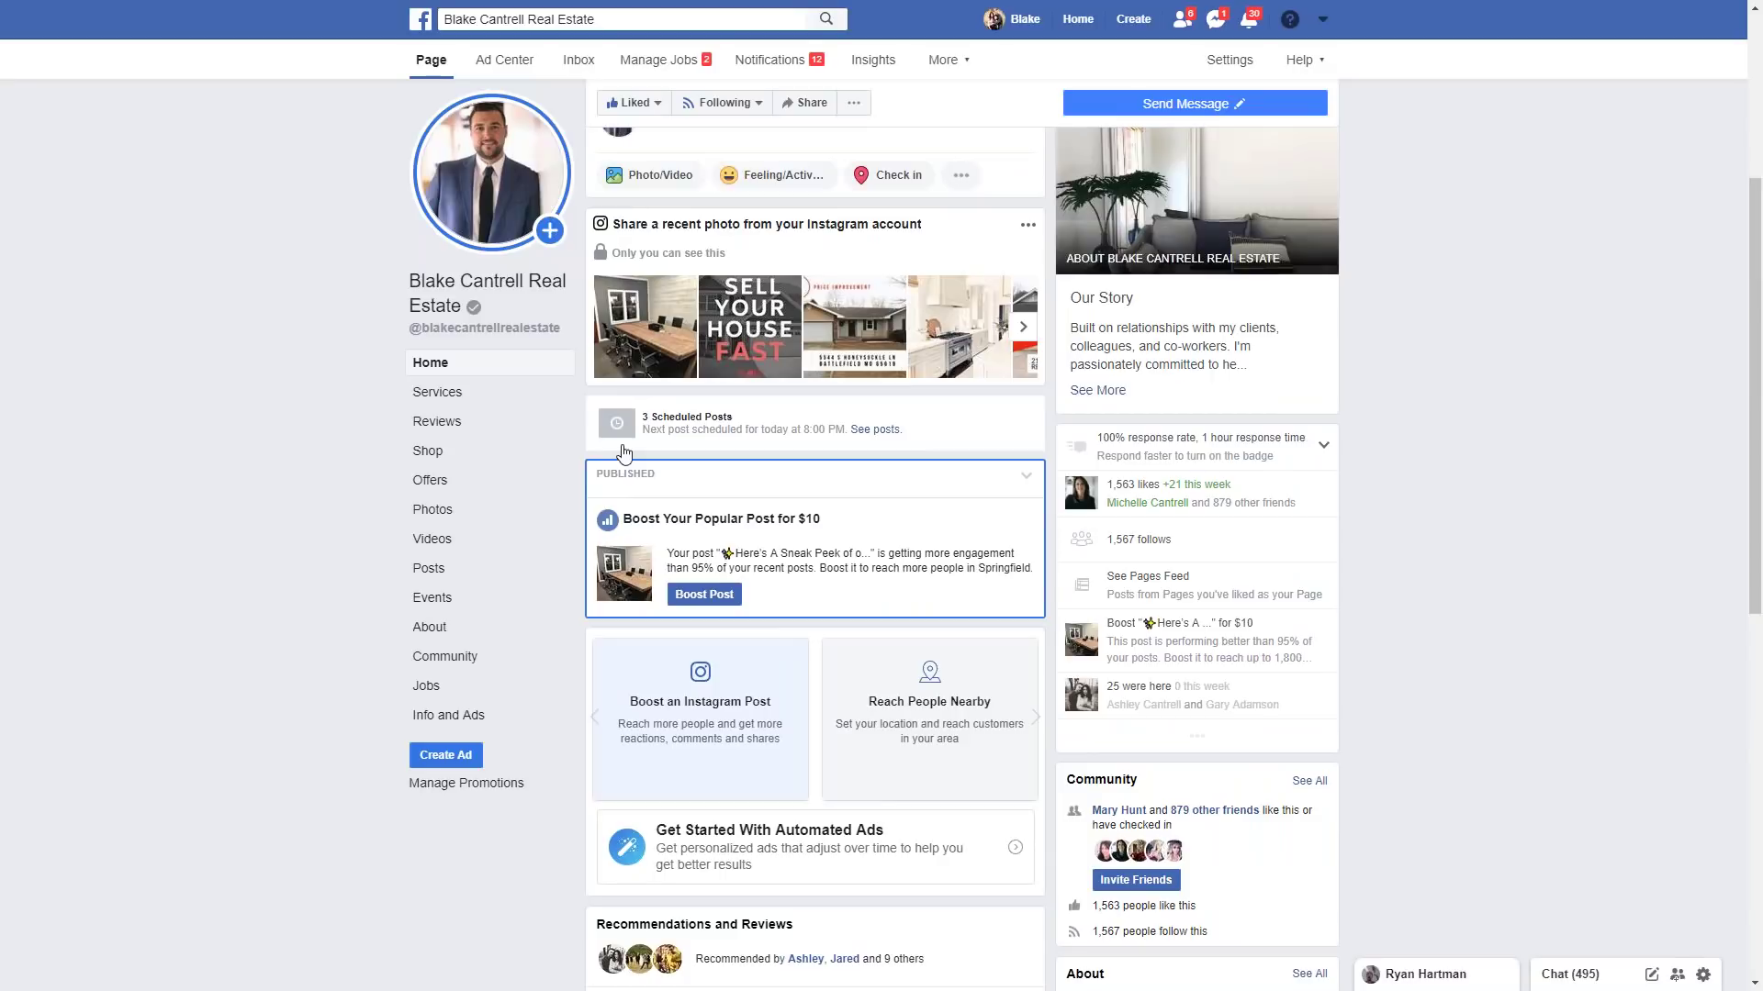
{"action": "left_click", "coordinate": [876, 431]}
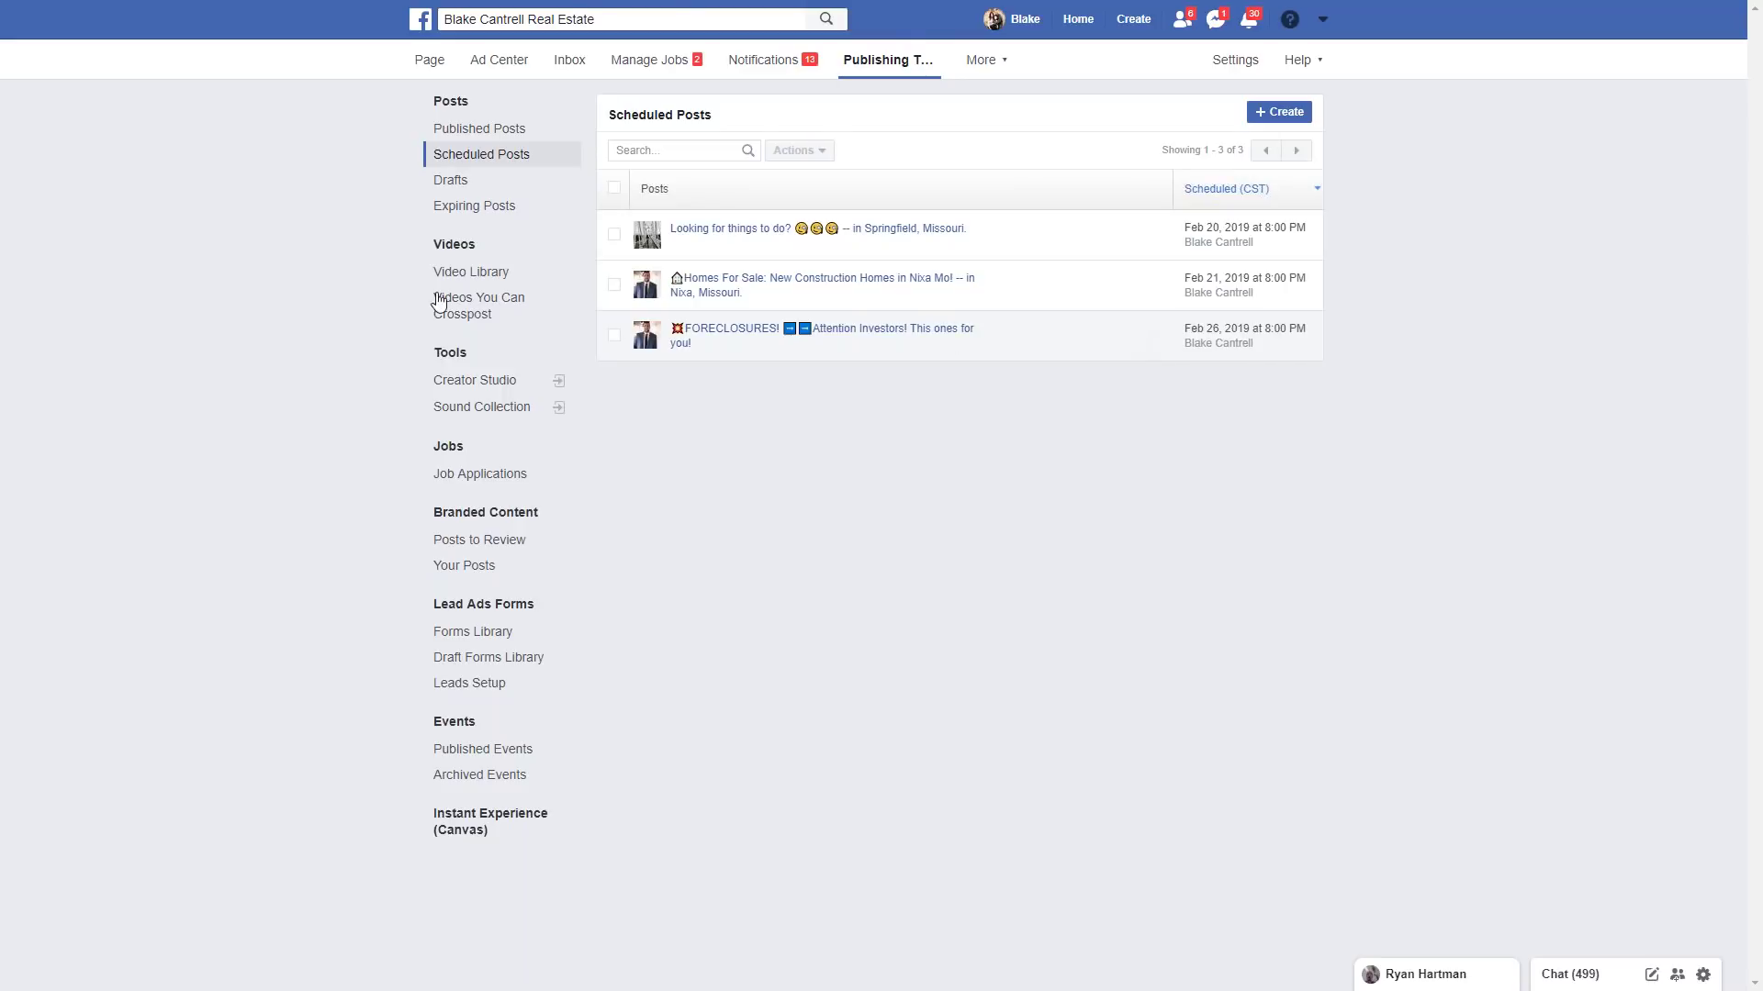
- Return to the news feed, expand the group shortcuts and open the "Houses in Springfield Mo For Sale and Rent" group
{"action": "left_click", "coordinate": [1065, 20]}
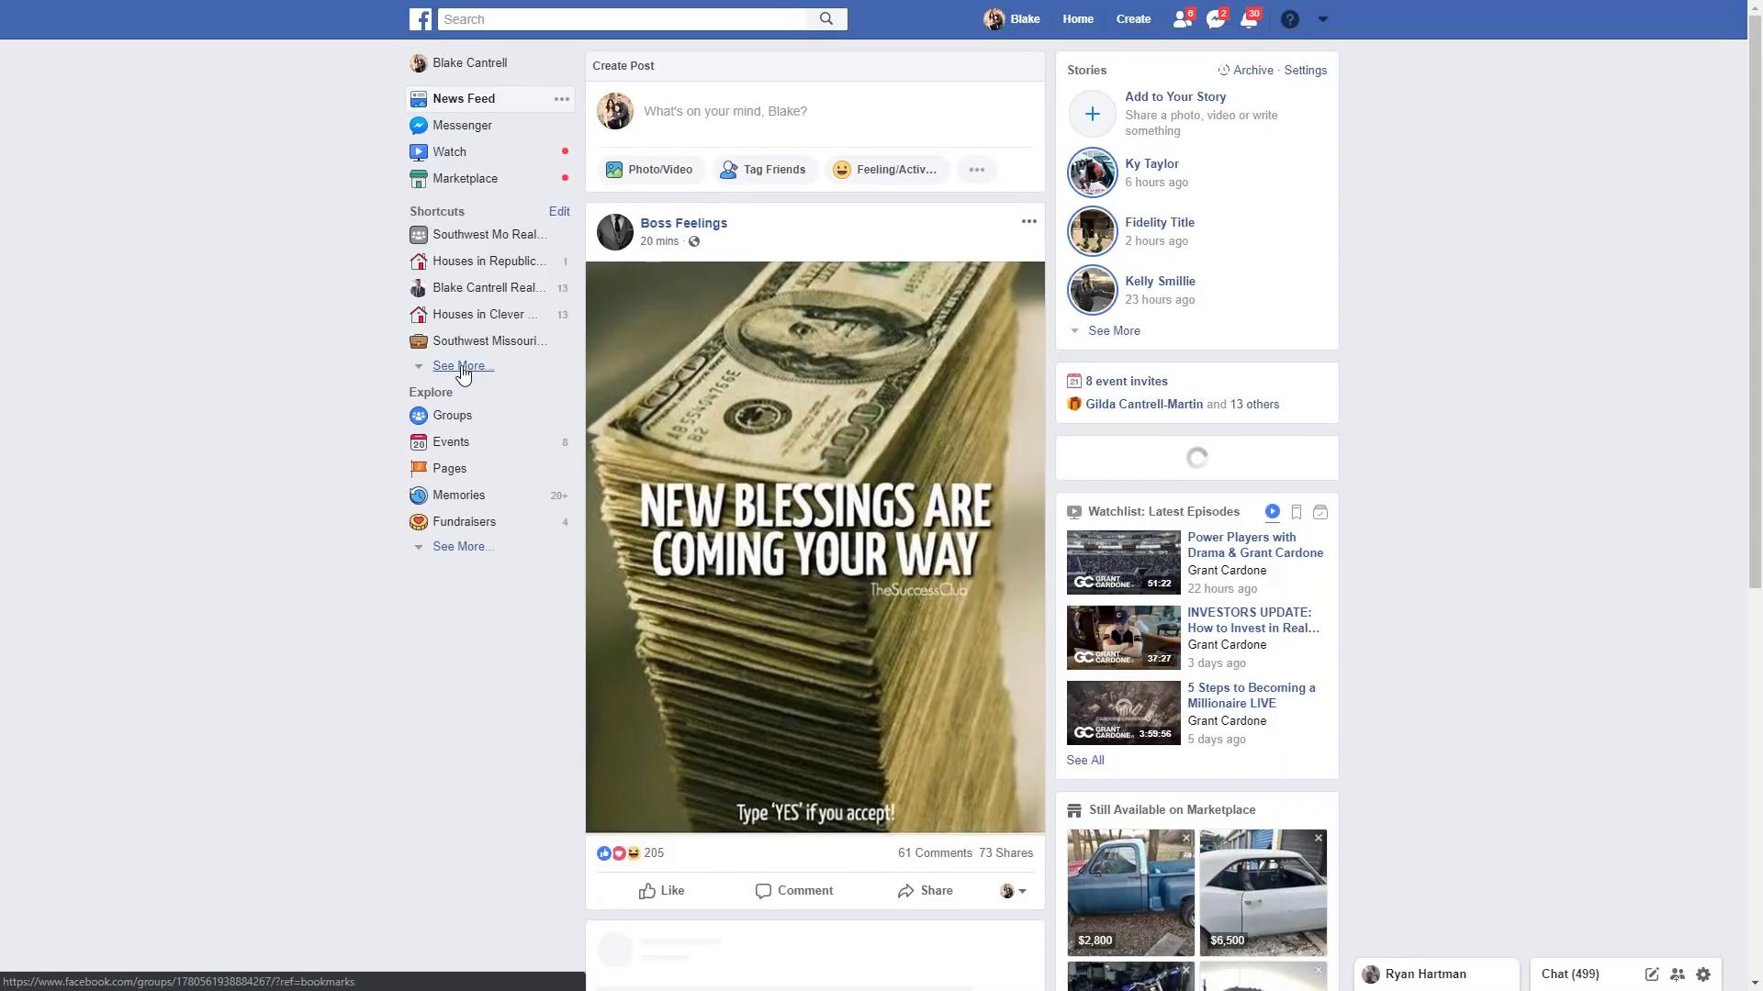
{"action": "left_click", "coordinate": [464, 367]}
{"action": "left_click", "coordinate": [469, 367]}
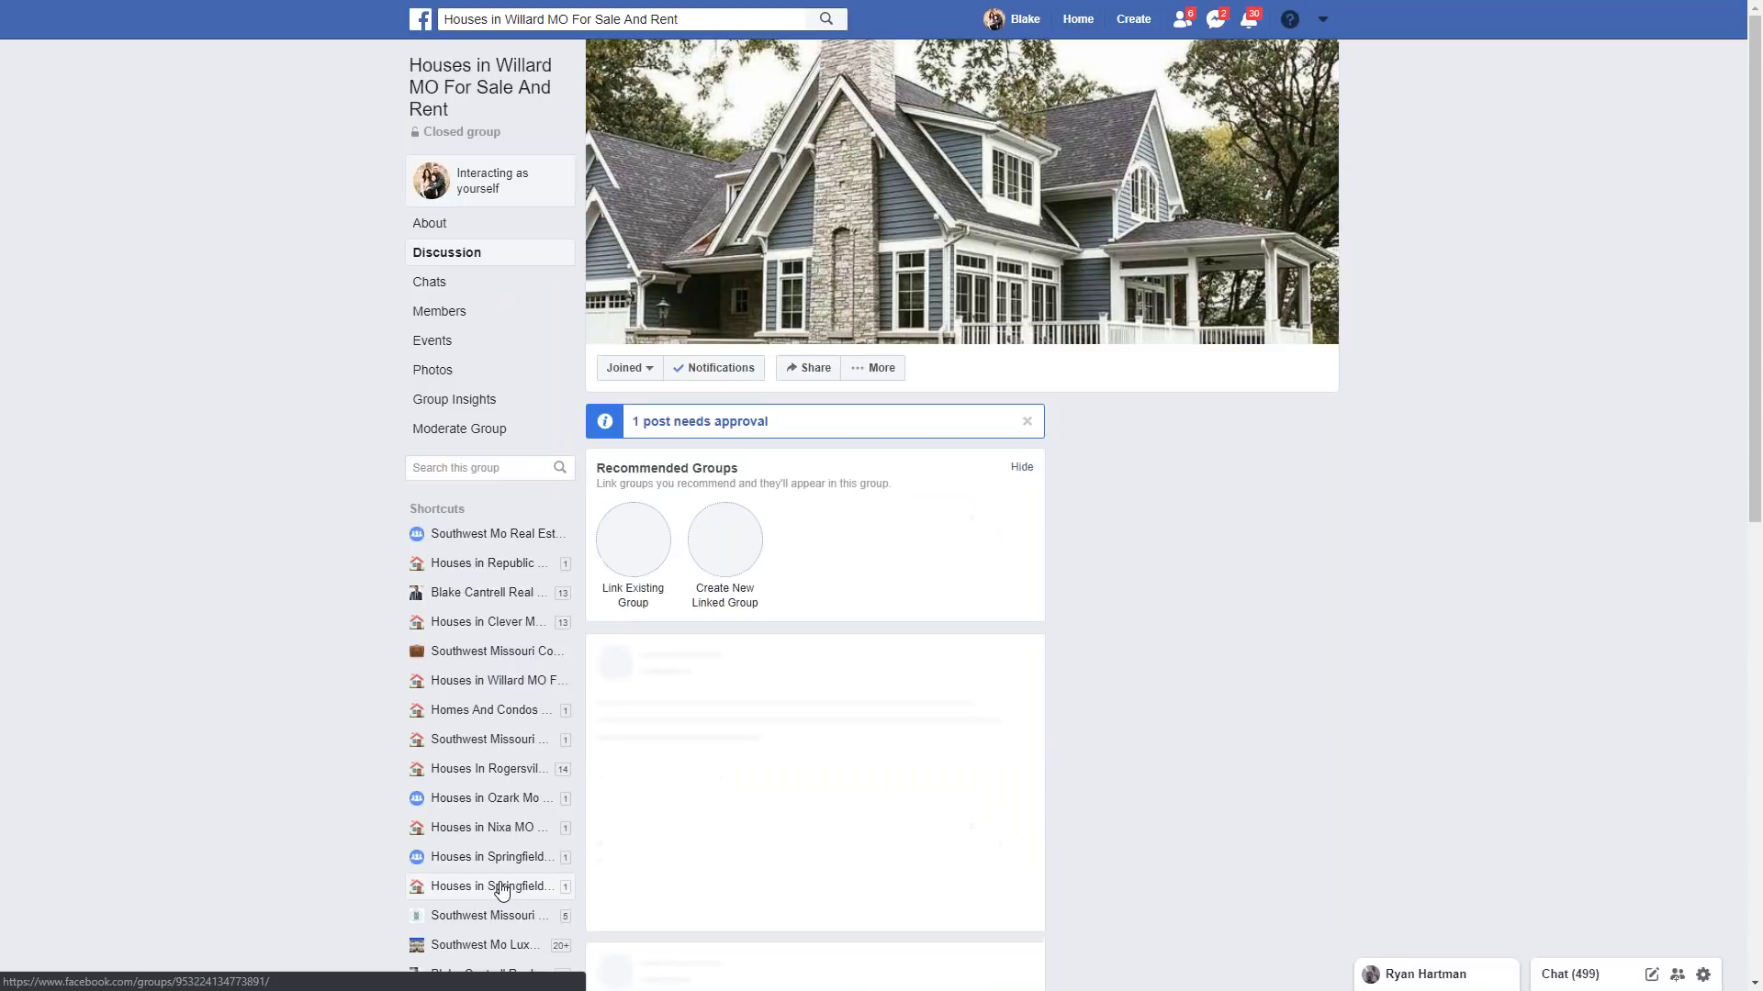
{"action": "scroll", "coordinate": [501, 890], "scroll_direction": "down", "scroll_amount": 3}
{"action": "left_click", "coordinate": [501, 890]}
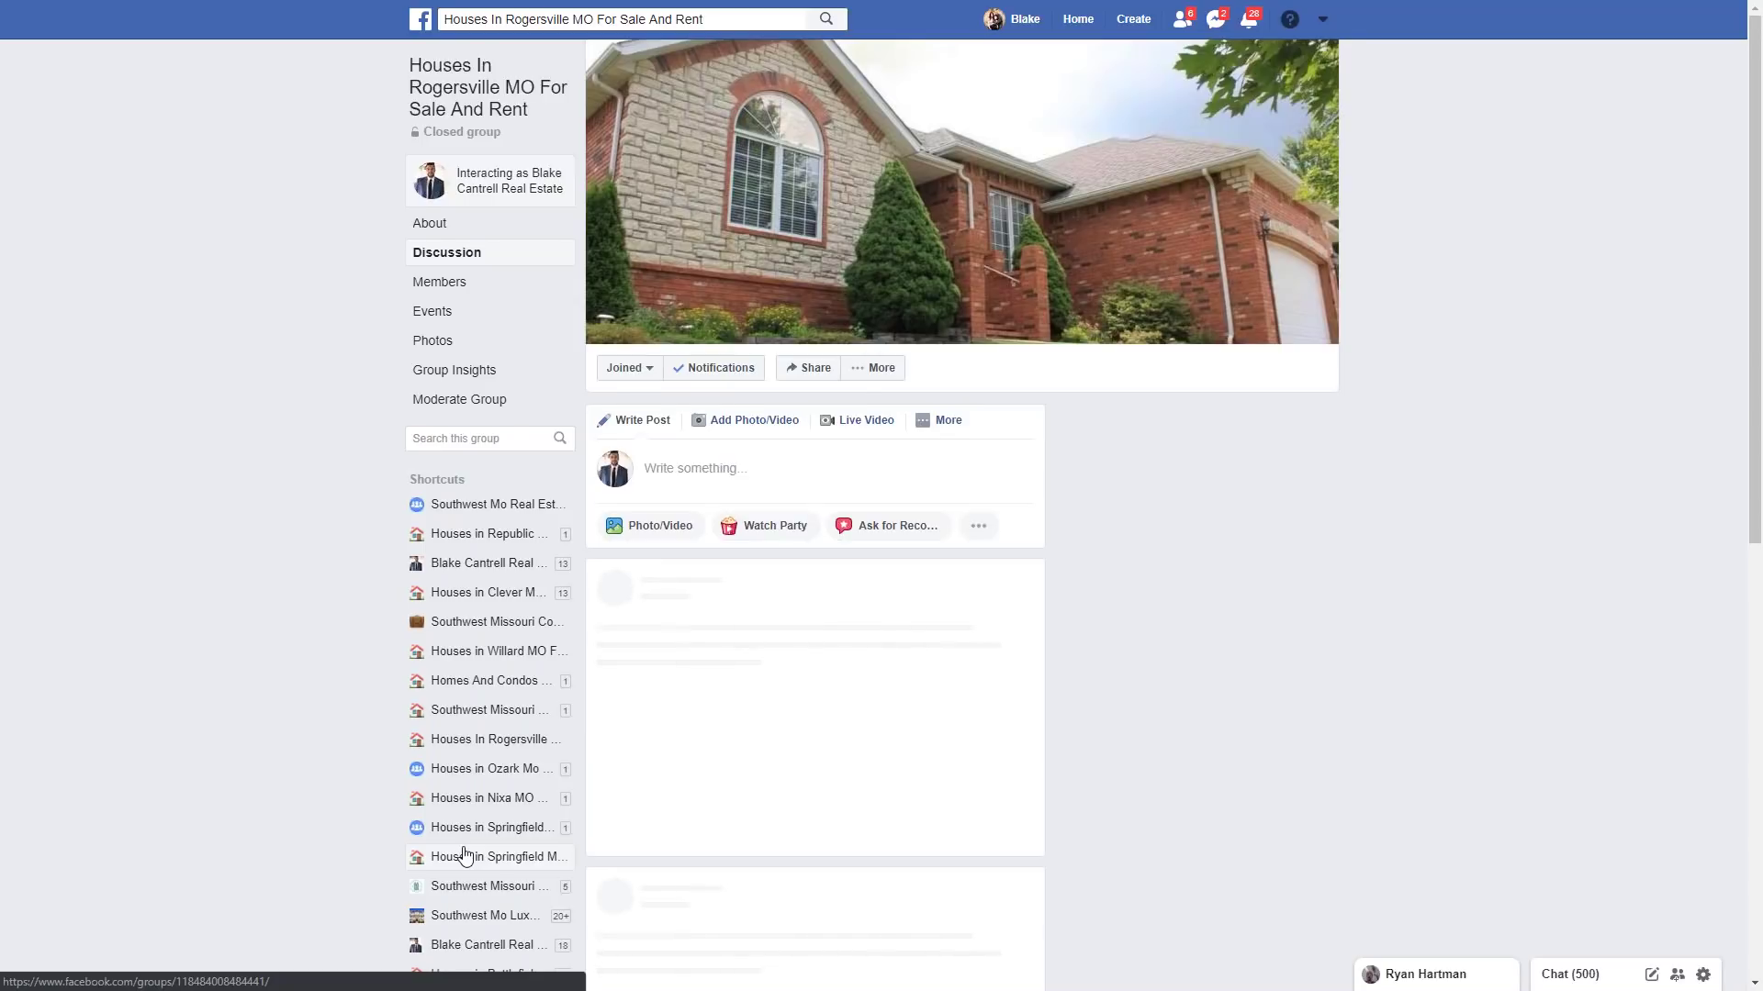
{"action": "left_click", "coordinate": [465, 856]}
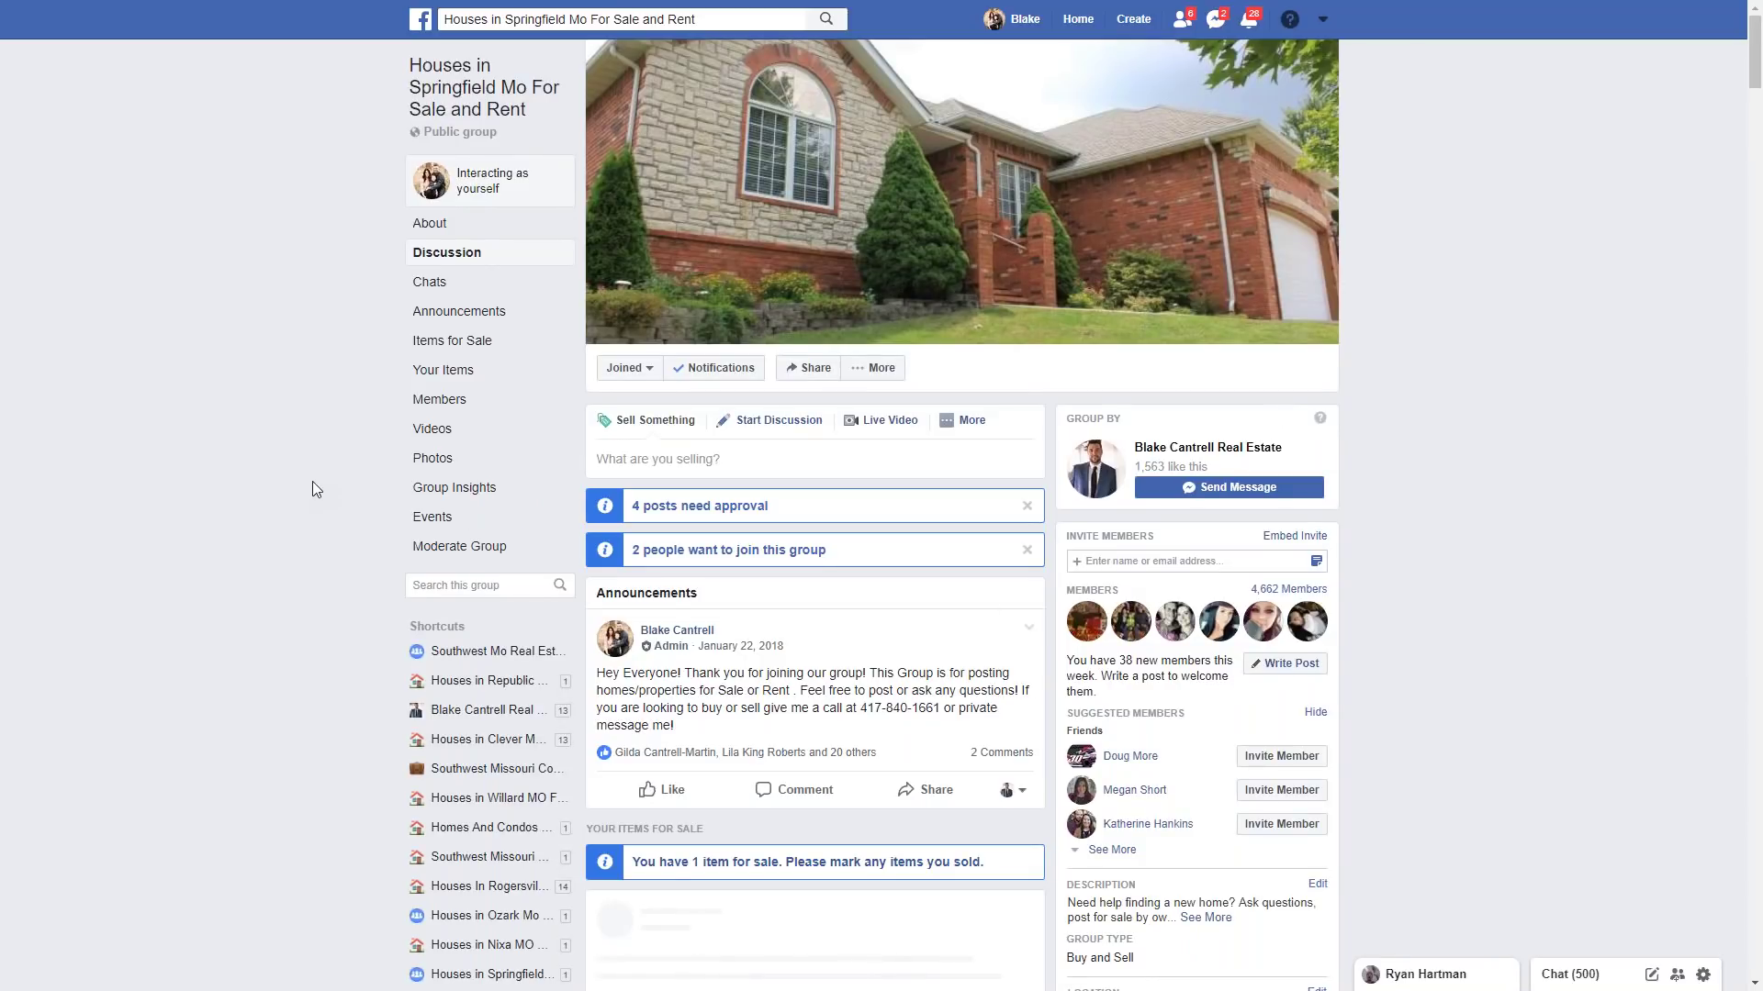
- Look over the Springfield group's announcements and shared posts, and the business page it is linked to
{"action": "scroll", "coordinate": [312, 483], "scroll_direction": "down", "scroll_amount": 1}
{"action": "scroll", "coordinate": [312, 487], "scroll_direction": "down", "scroll_amount": 2}
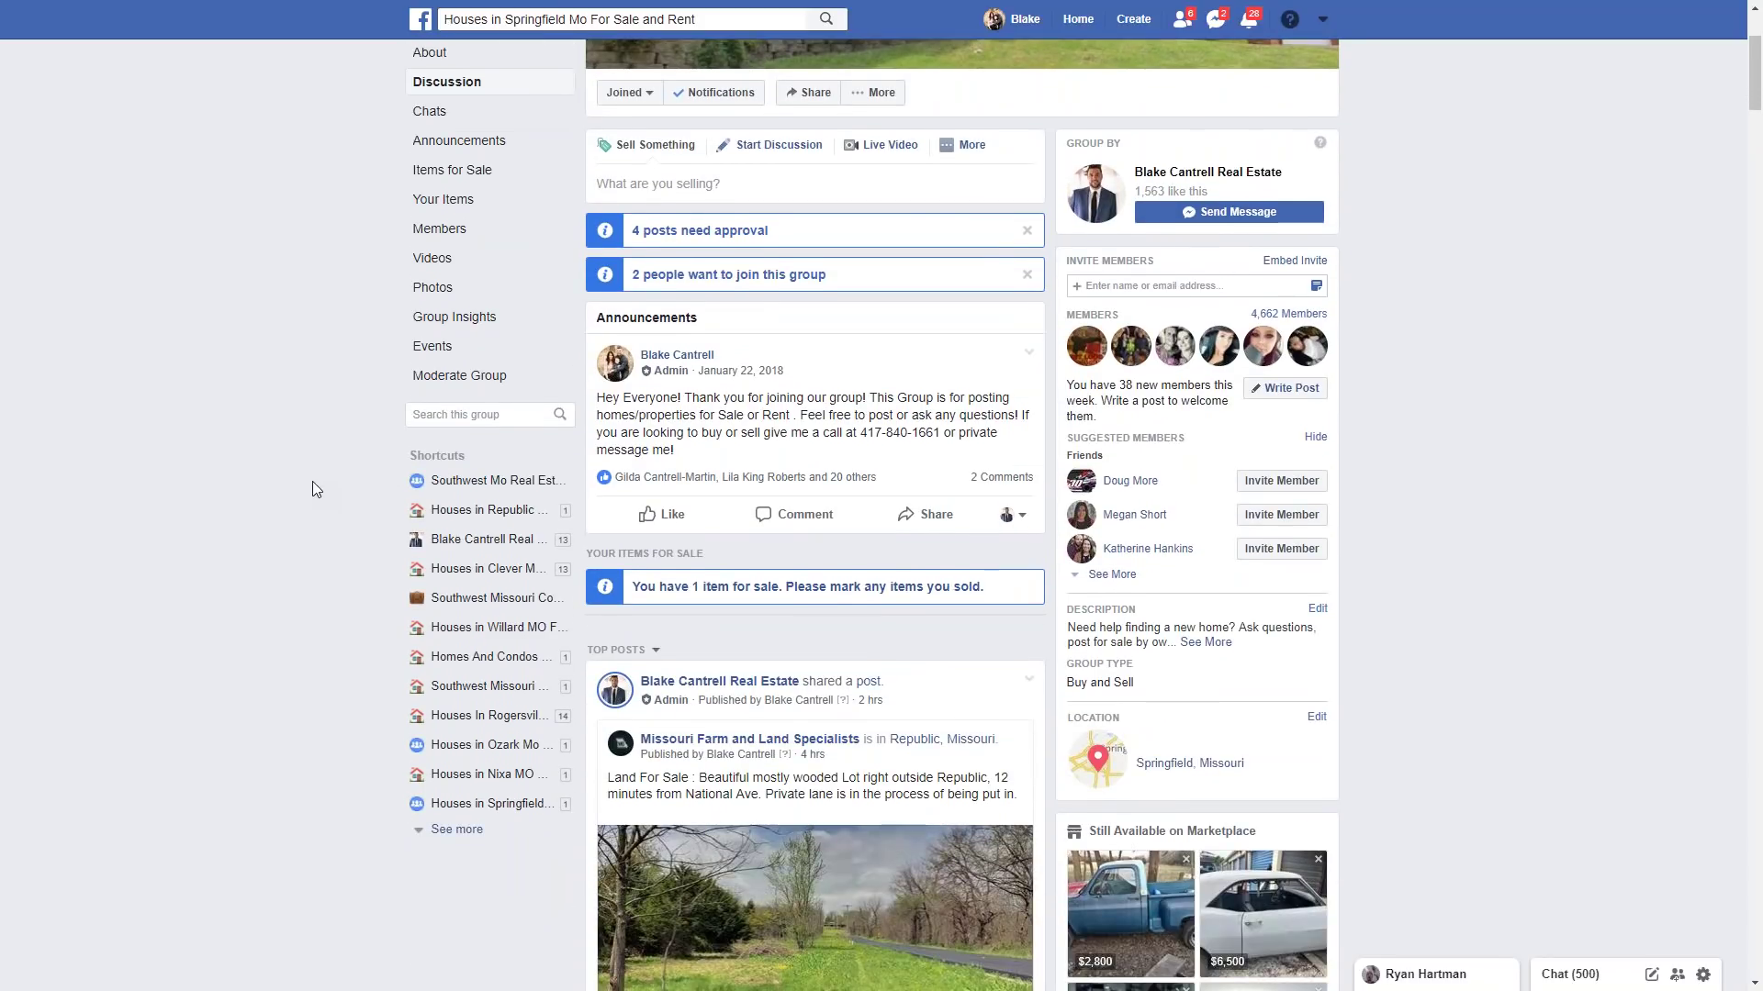
{"action": "scroll", "coordinate": [312, 486], "scroll_direction": "down", "scroll_amount": 3}
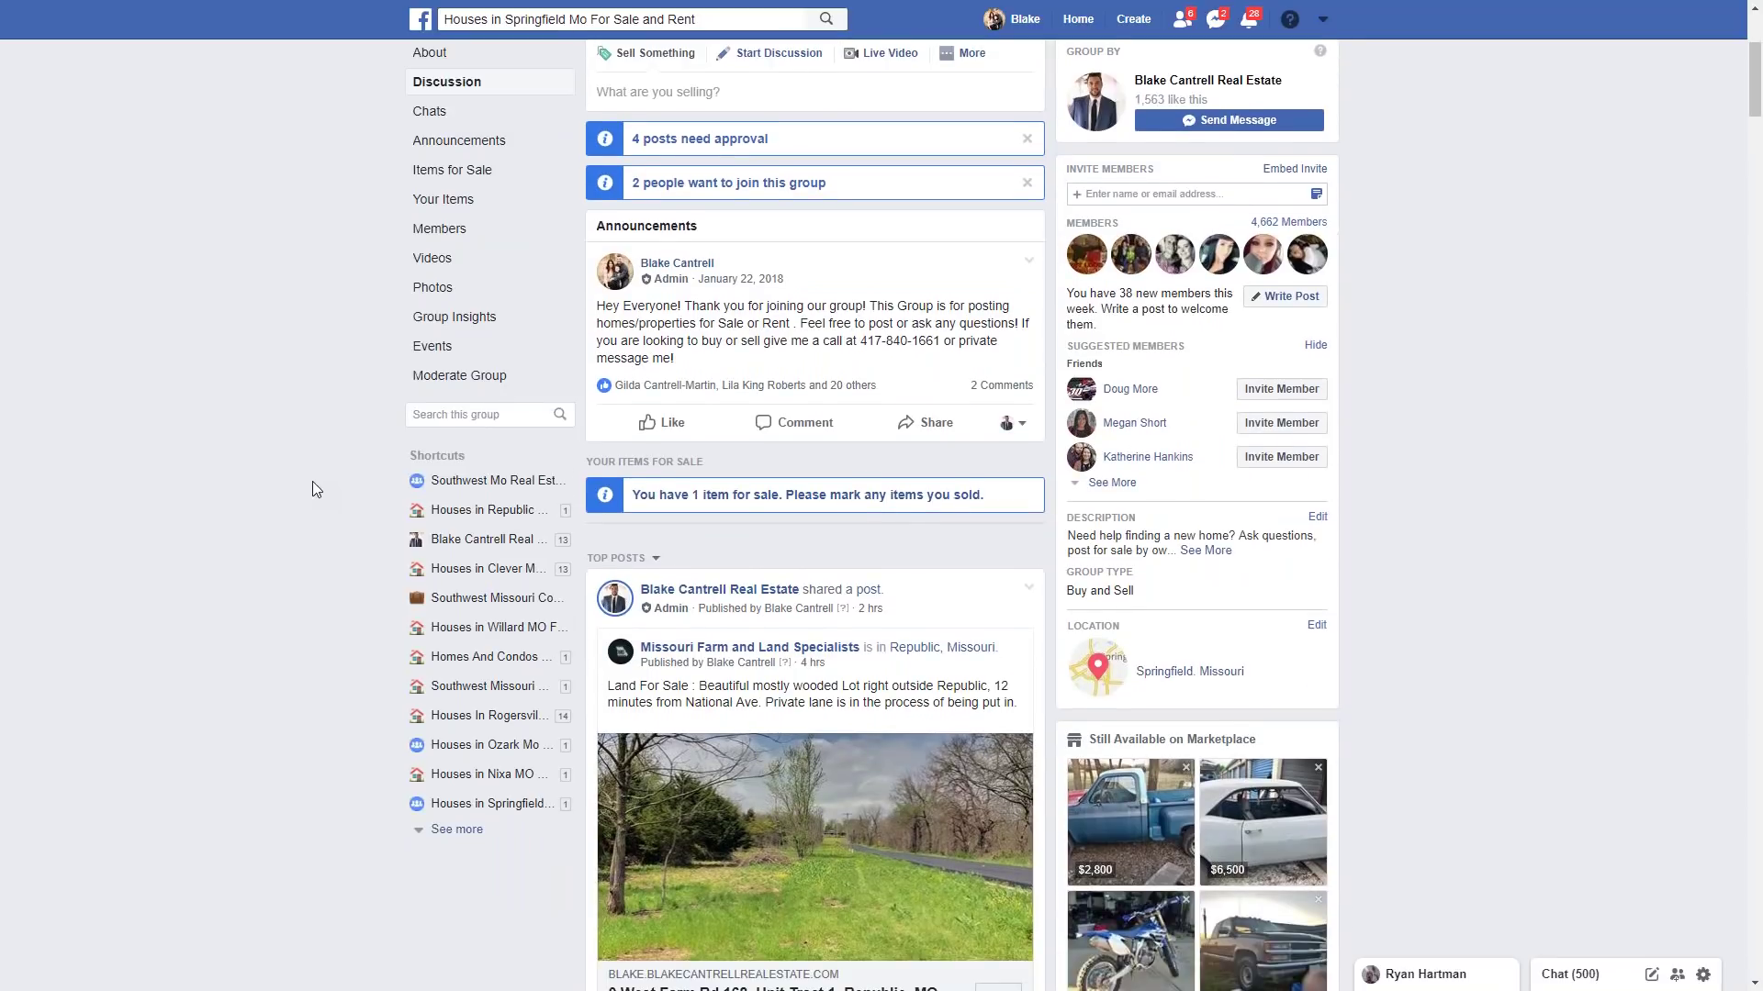
{"action": "scroll", "coordinate": [312, 483], "scroll_direction": "up", "scroll_amount": 3}
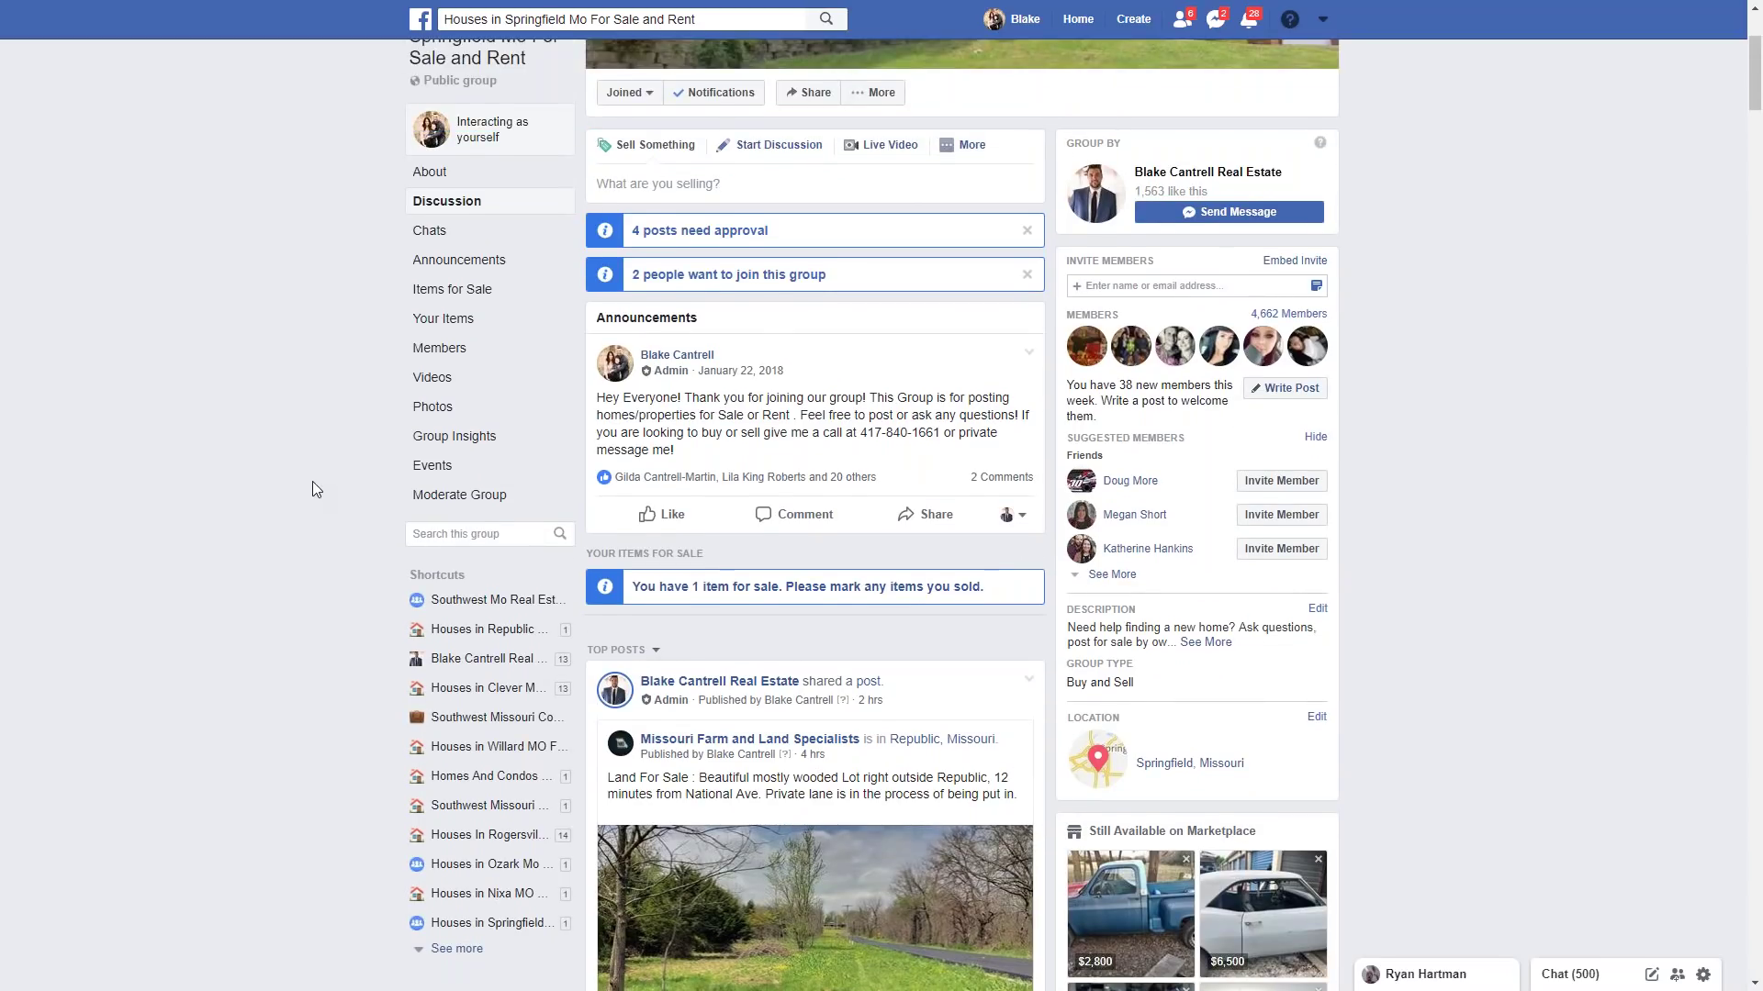
{"action": "scroll", "coordinate": [312, 487], "scroll_direction": "up", "scroll_amount": 3}
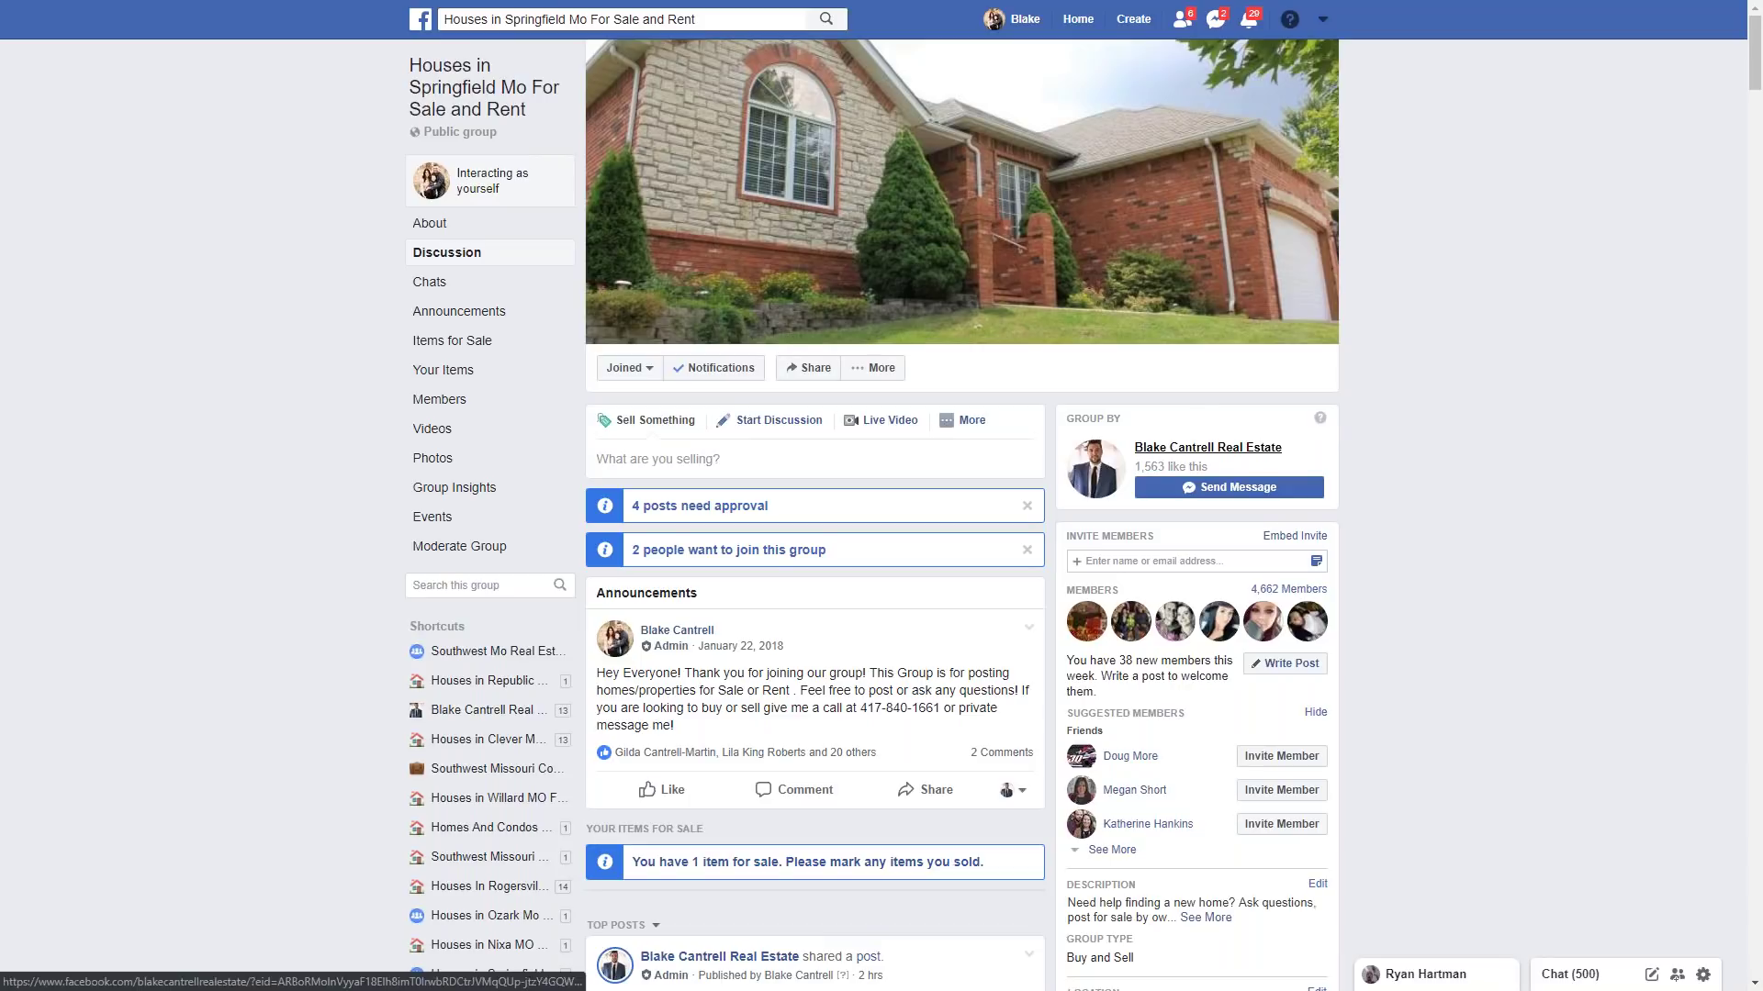
{"action": "mouse_move", "coordinate": [1184, 455]}
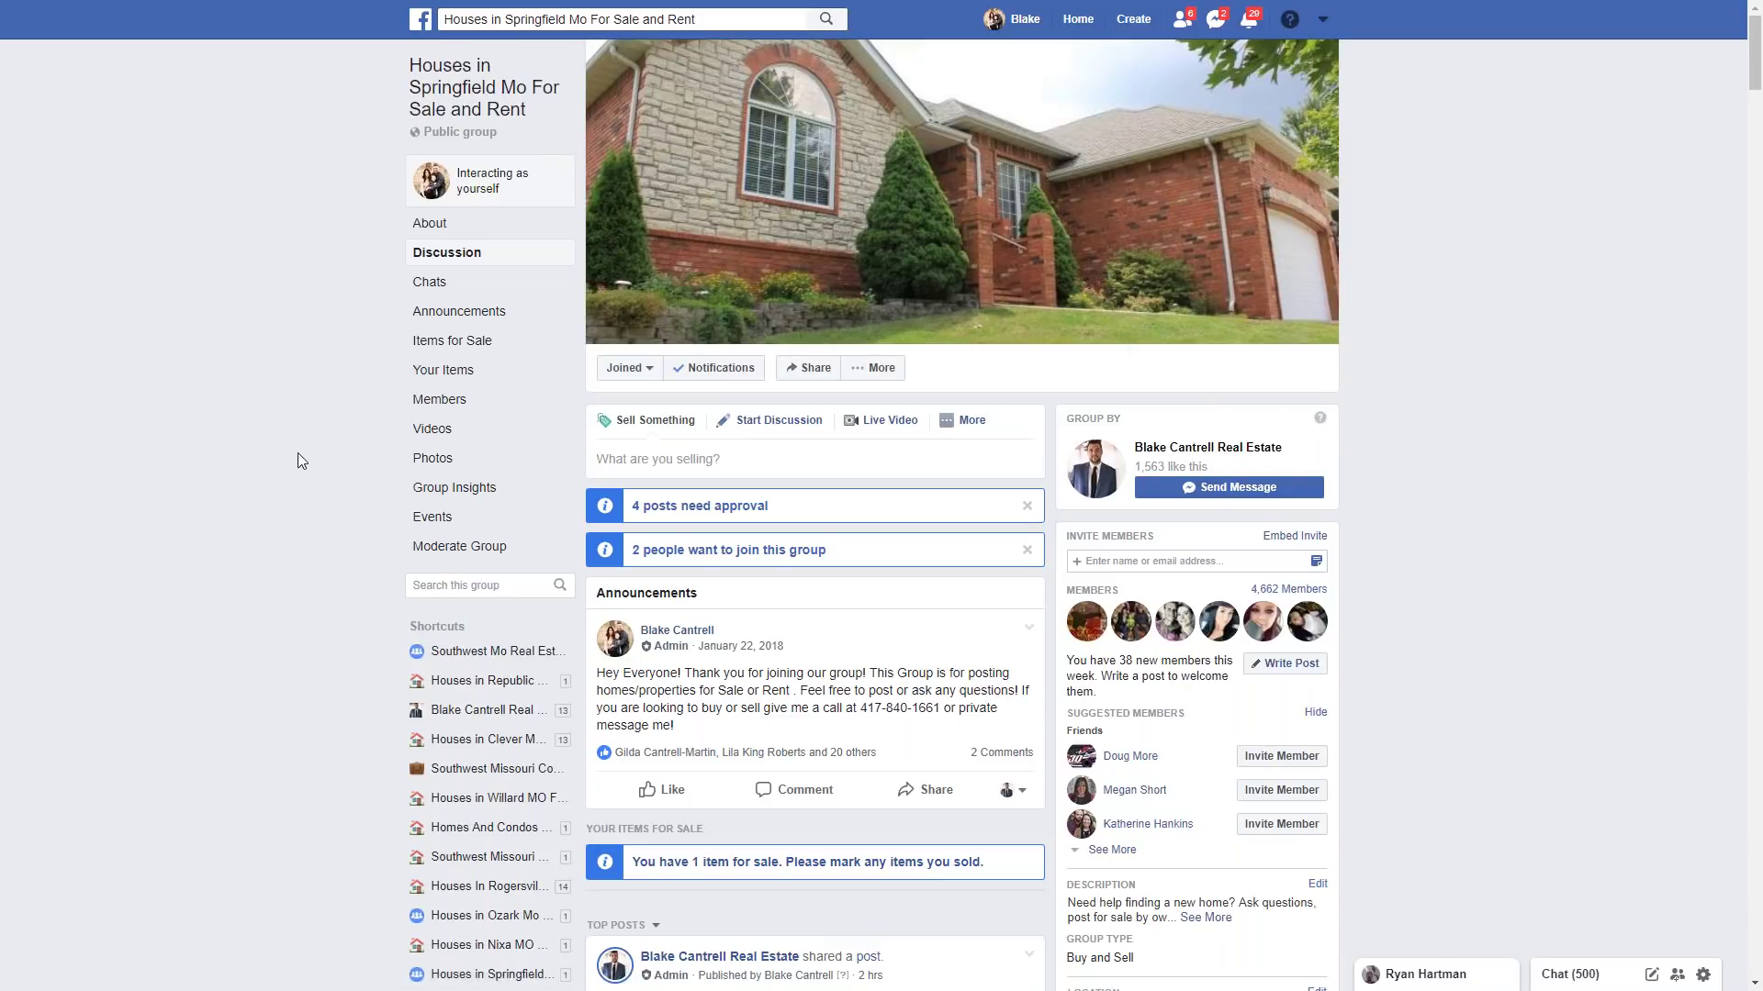
- Examine the Springfield group's top posts, including the shared land listing, the rental request and the "Sell Your House Fast" promotion
{"action": "scroll", "coordinate": [298, 453], "scroll_direction": "down", "scroll_amount": 6}
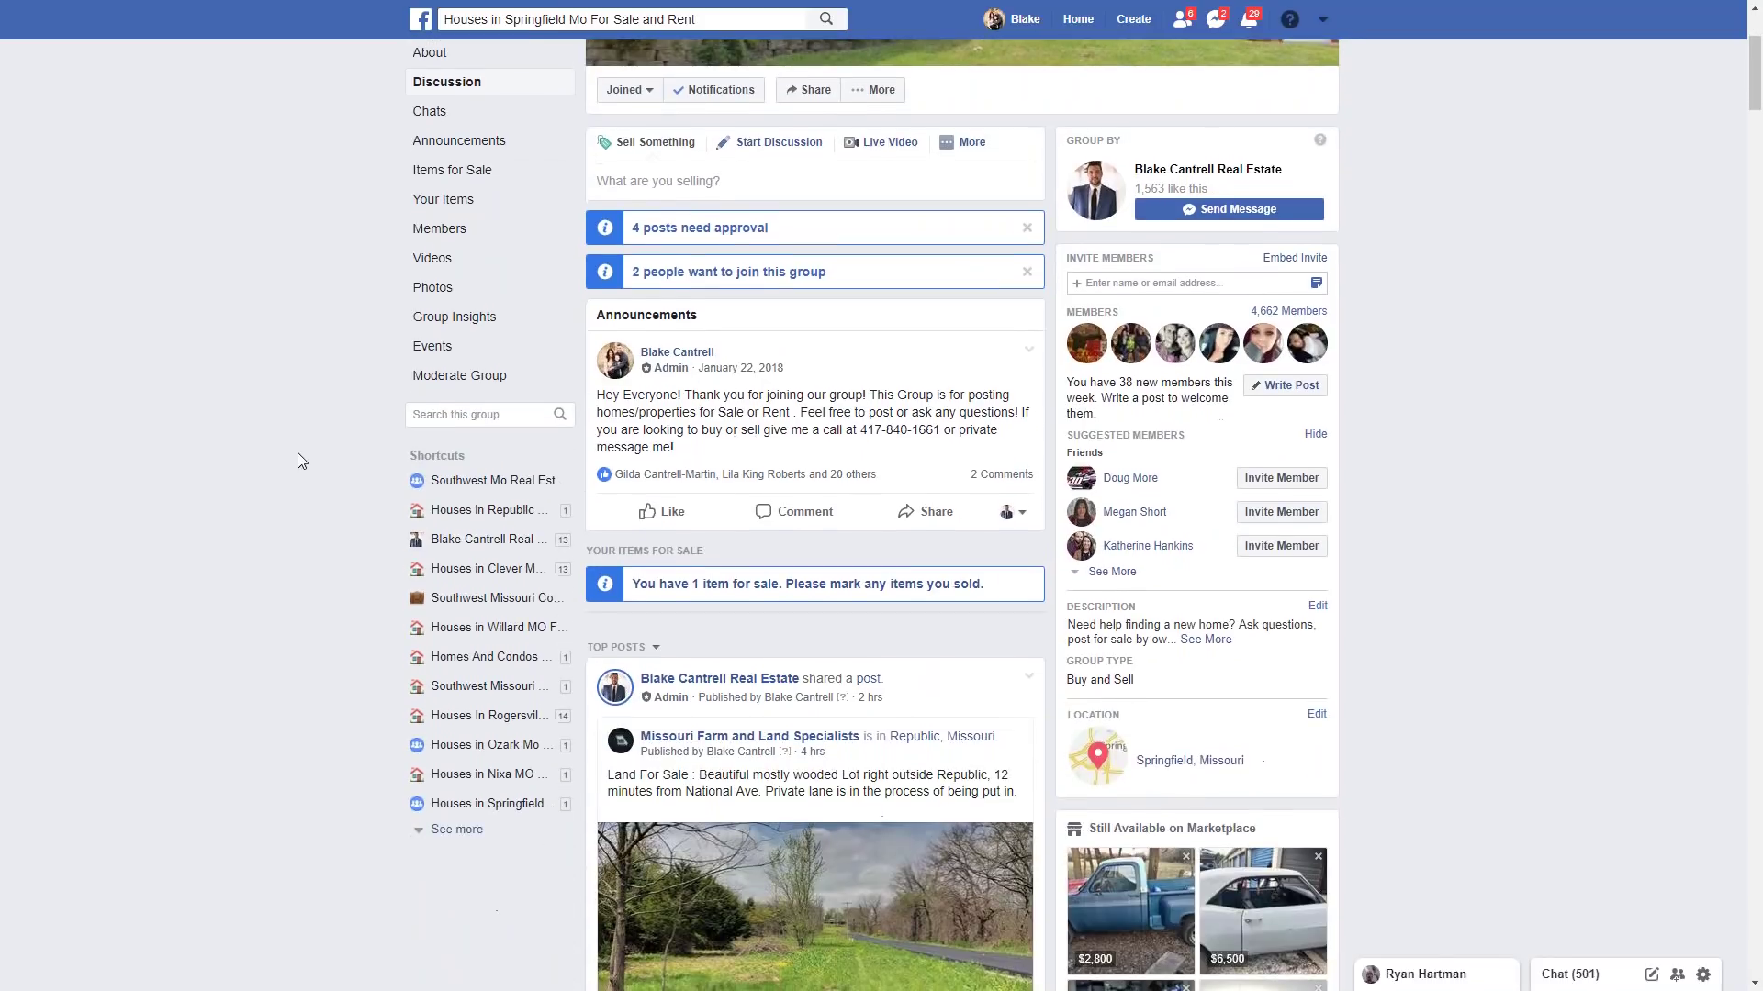
{"action": "scroll", "coordinate": [298, 453], "scroll_direction": "down", "scroll_amount": 1}
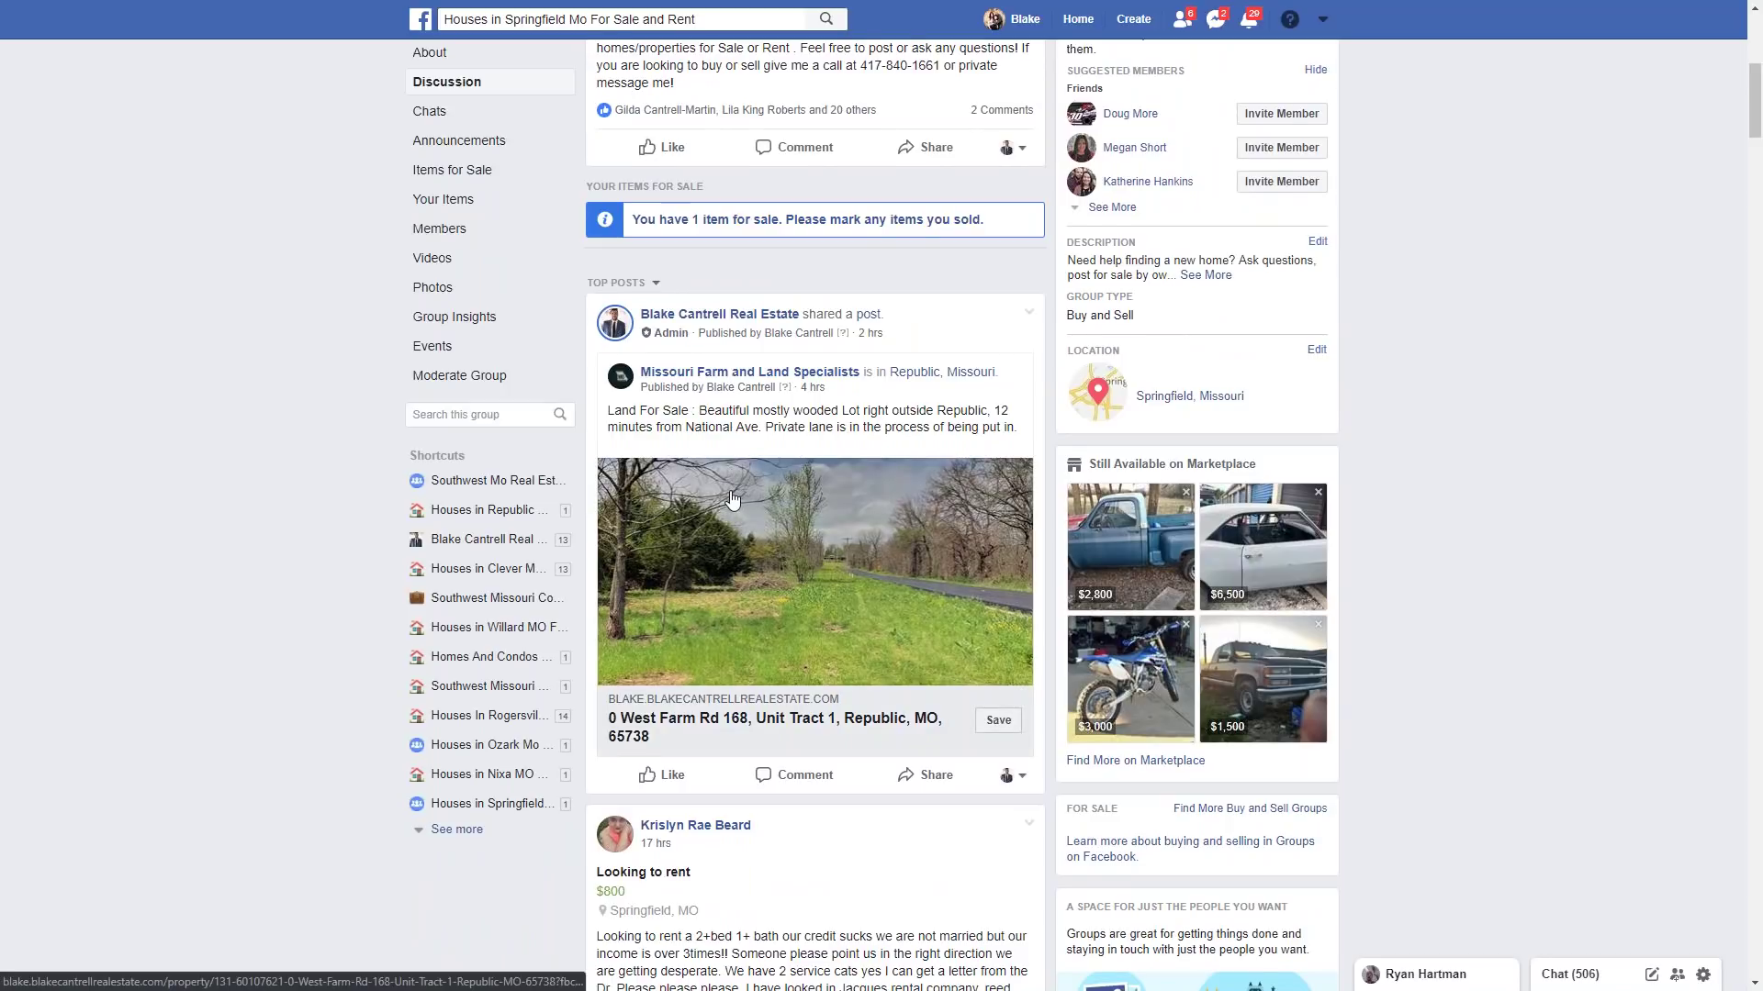
{"action": "scroll", "coordinate": [731, 499], "scroll_direction": "down", "scroll_amount": 1}
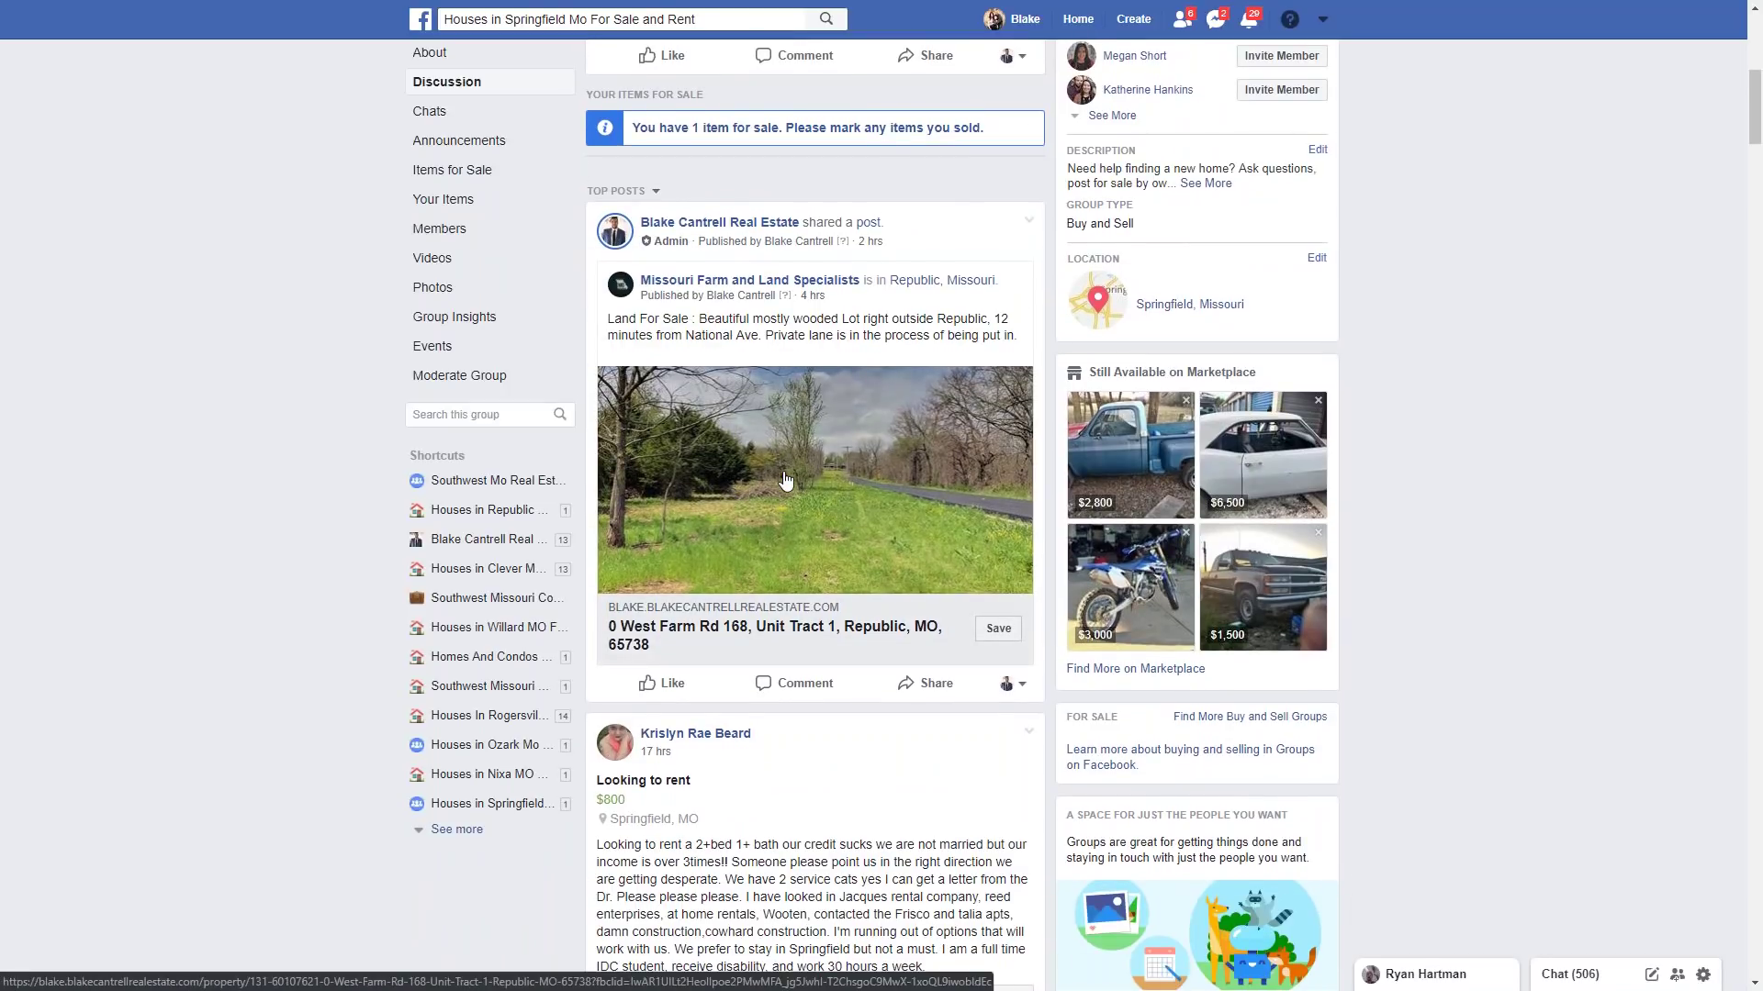
{"action": "scroll", "coordinate": [785, 481], "scroll_direction": "down", "scroll_amount": 2}
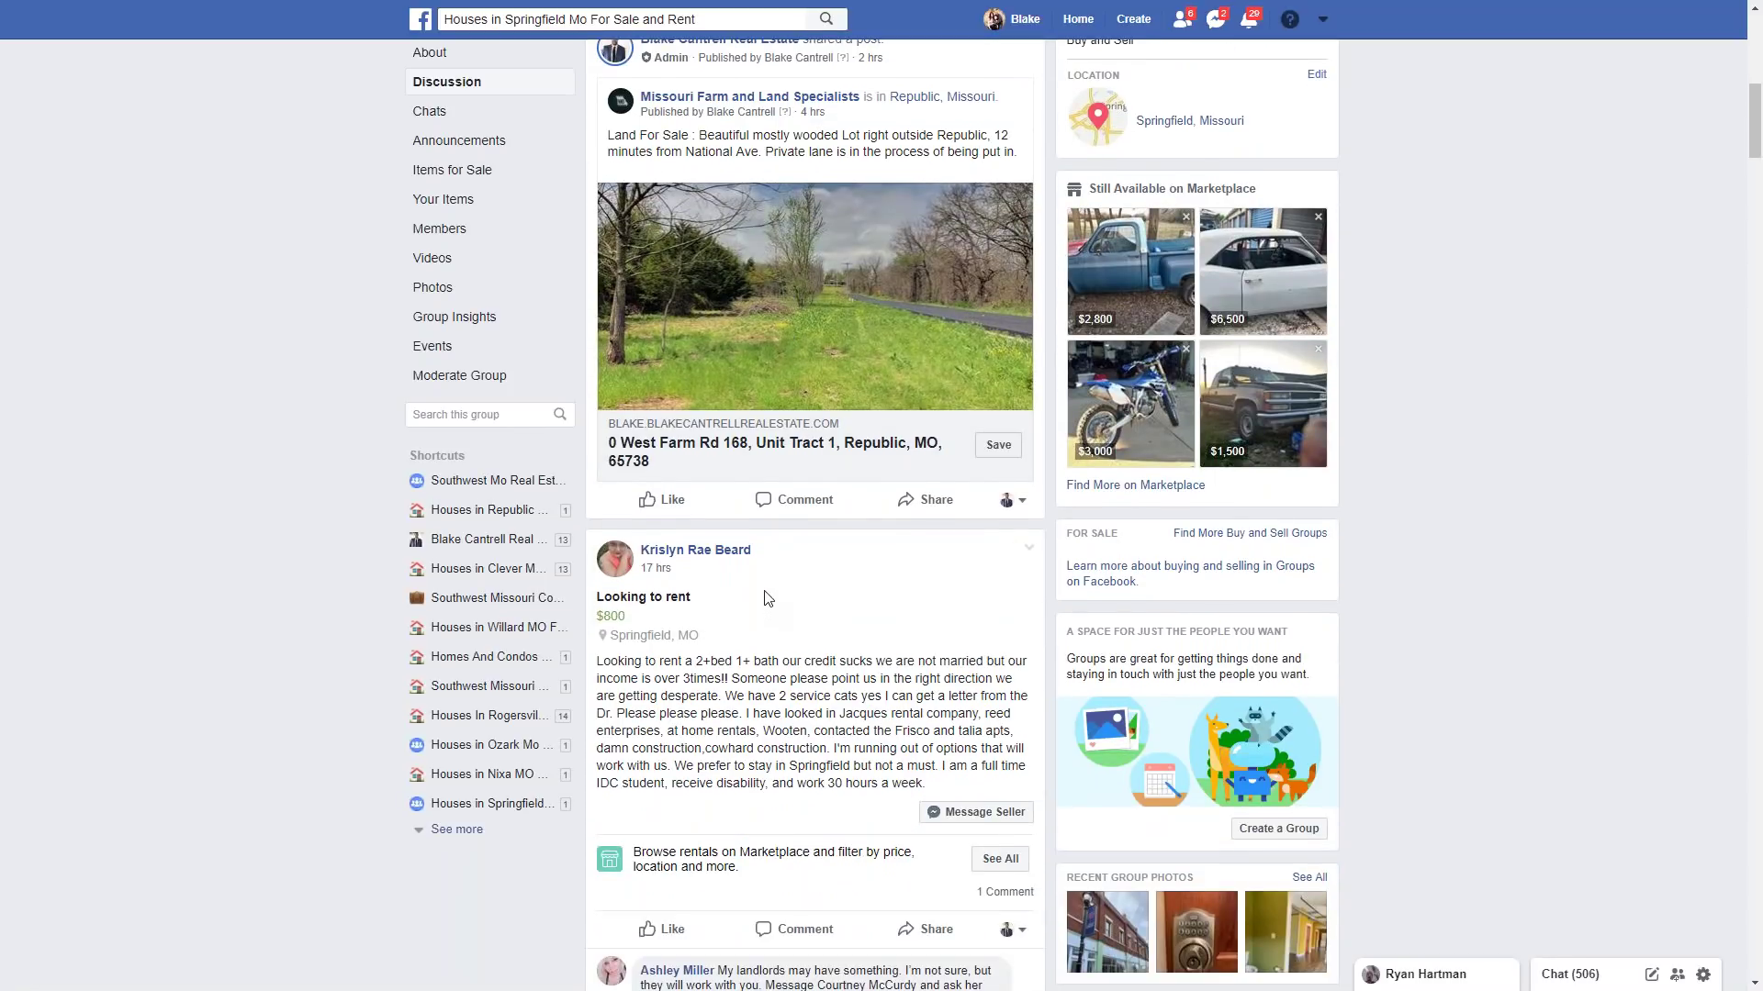
{"action": "scroll", "coordinate": [767, 598], "scroll_direction": "down", "scroll_amount": 4}
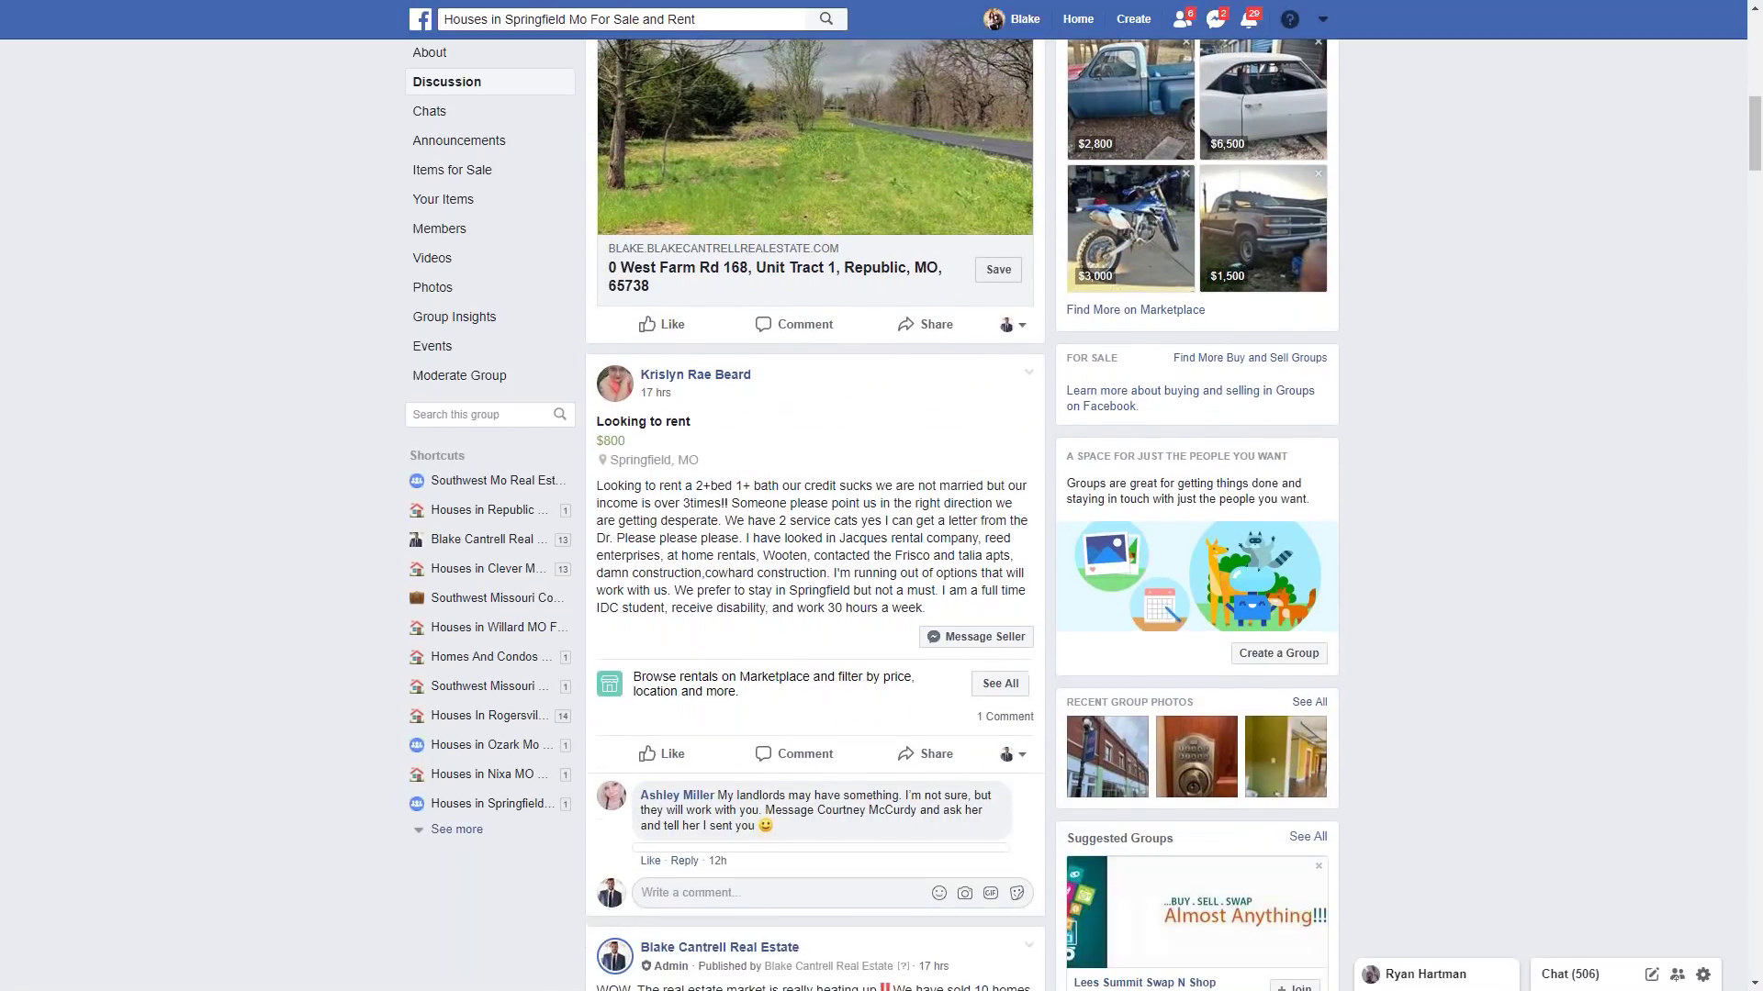
{"action": "scroll", "coordinate": [767, 599], "scroll_direction": "down", "scroll_amount": 5}
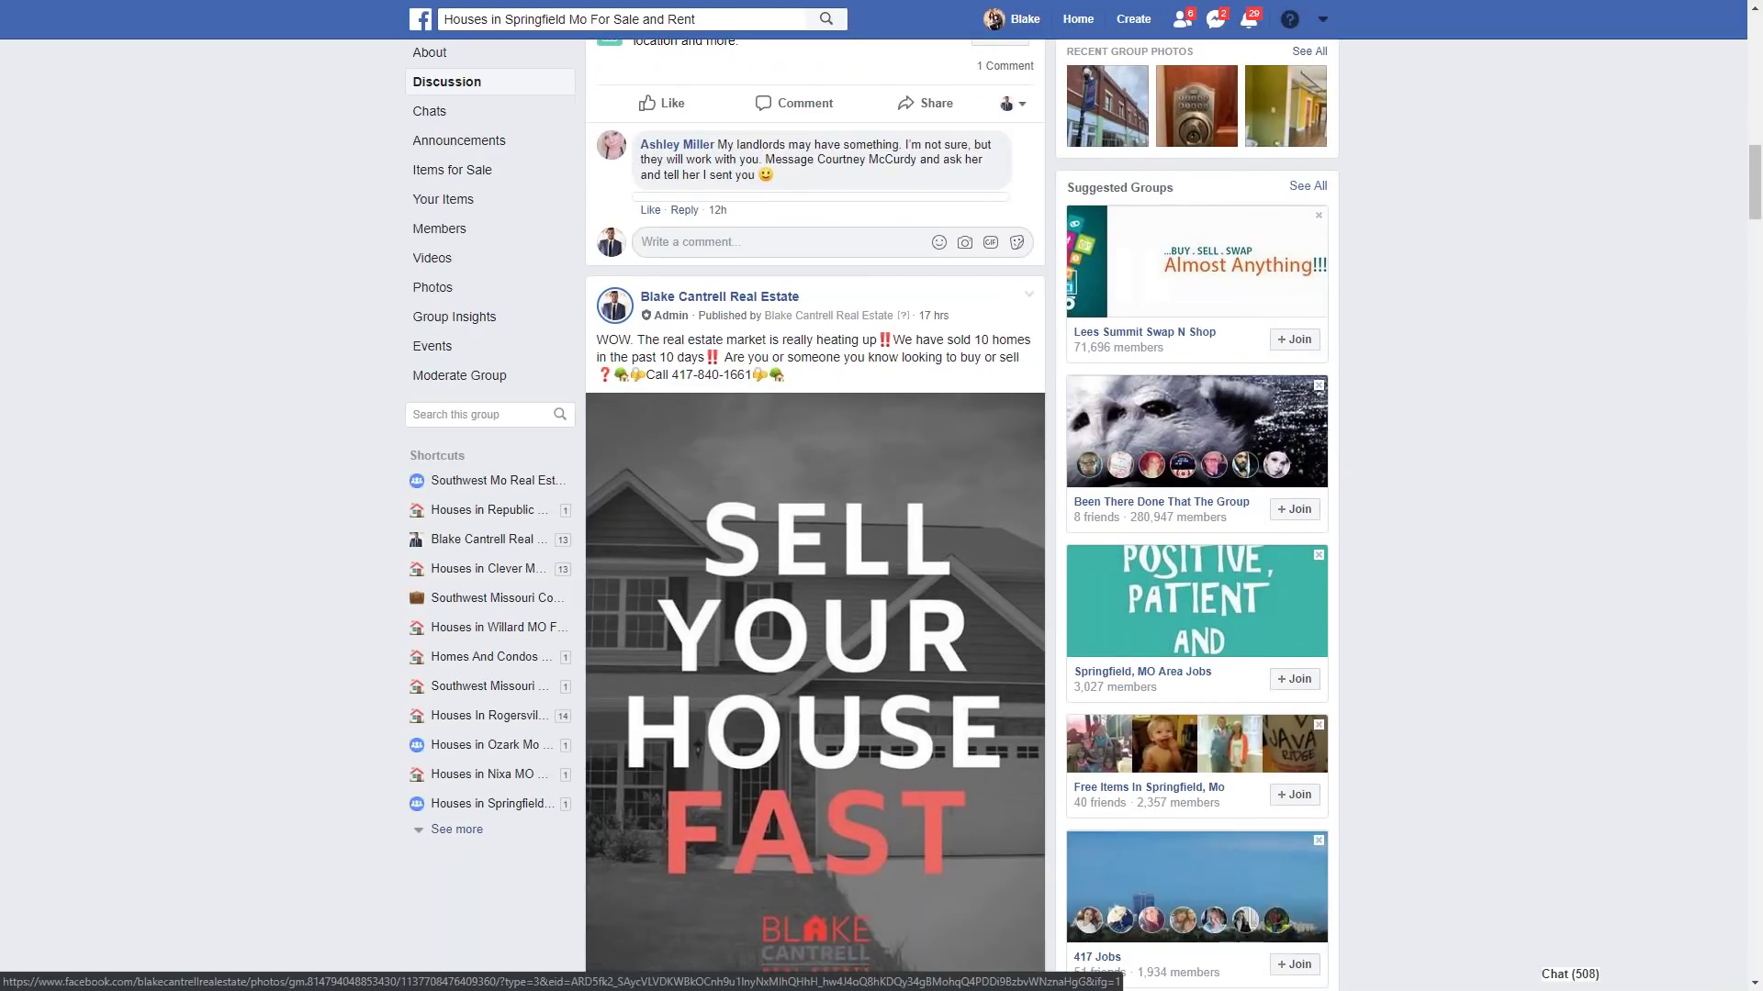
{"action": "scroll", "coordinate": [767, 599], "scroll_direction": "down", "scroll_amount": 4}
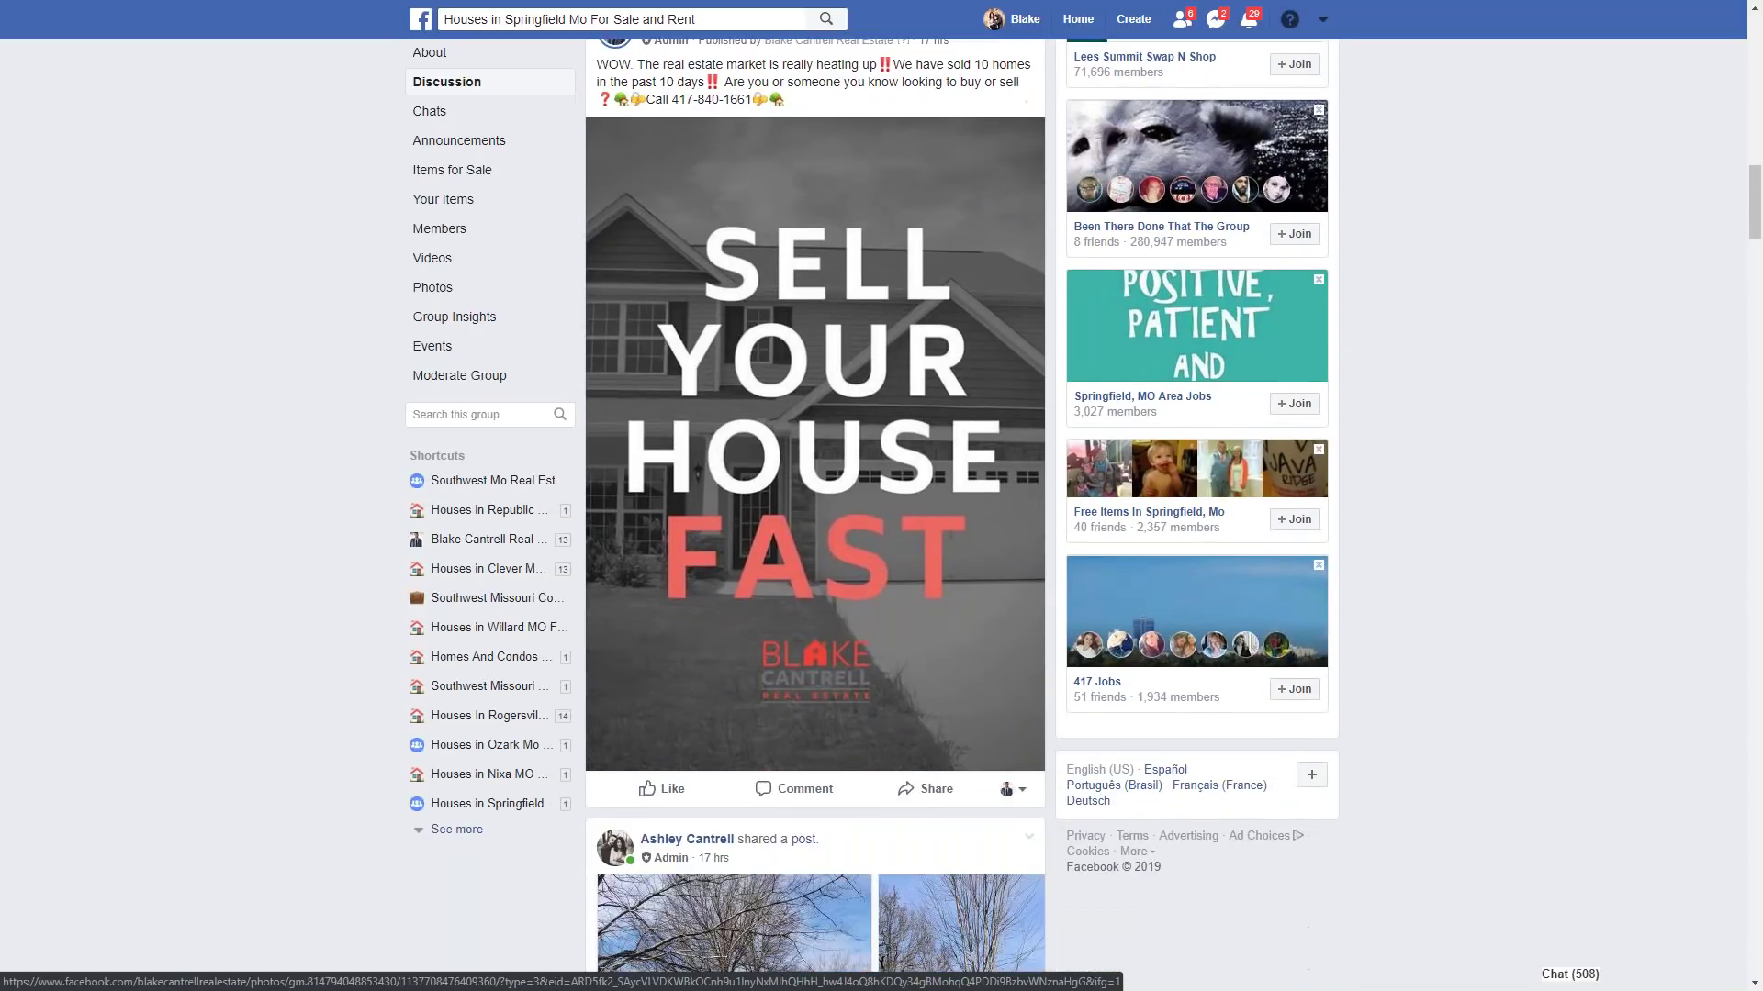
{"action": "scroll", "coordinate": [815, 505], "scroll_direction": "down", "scroll_amount": 3}
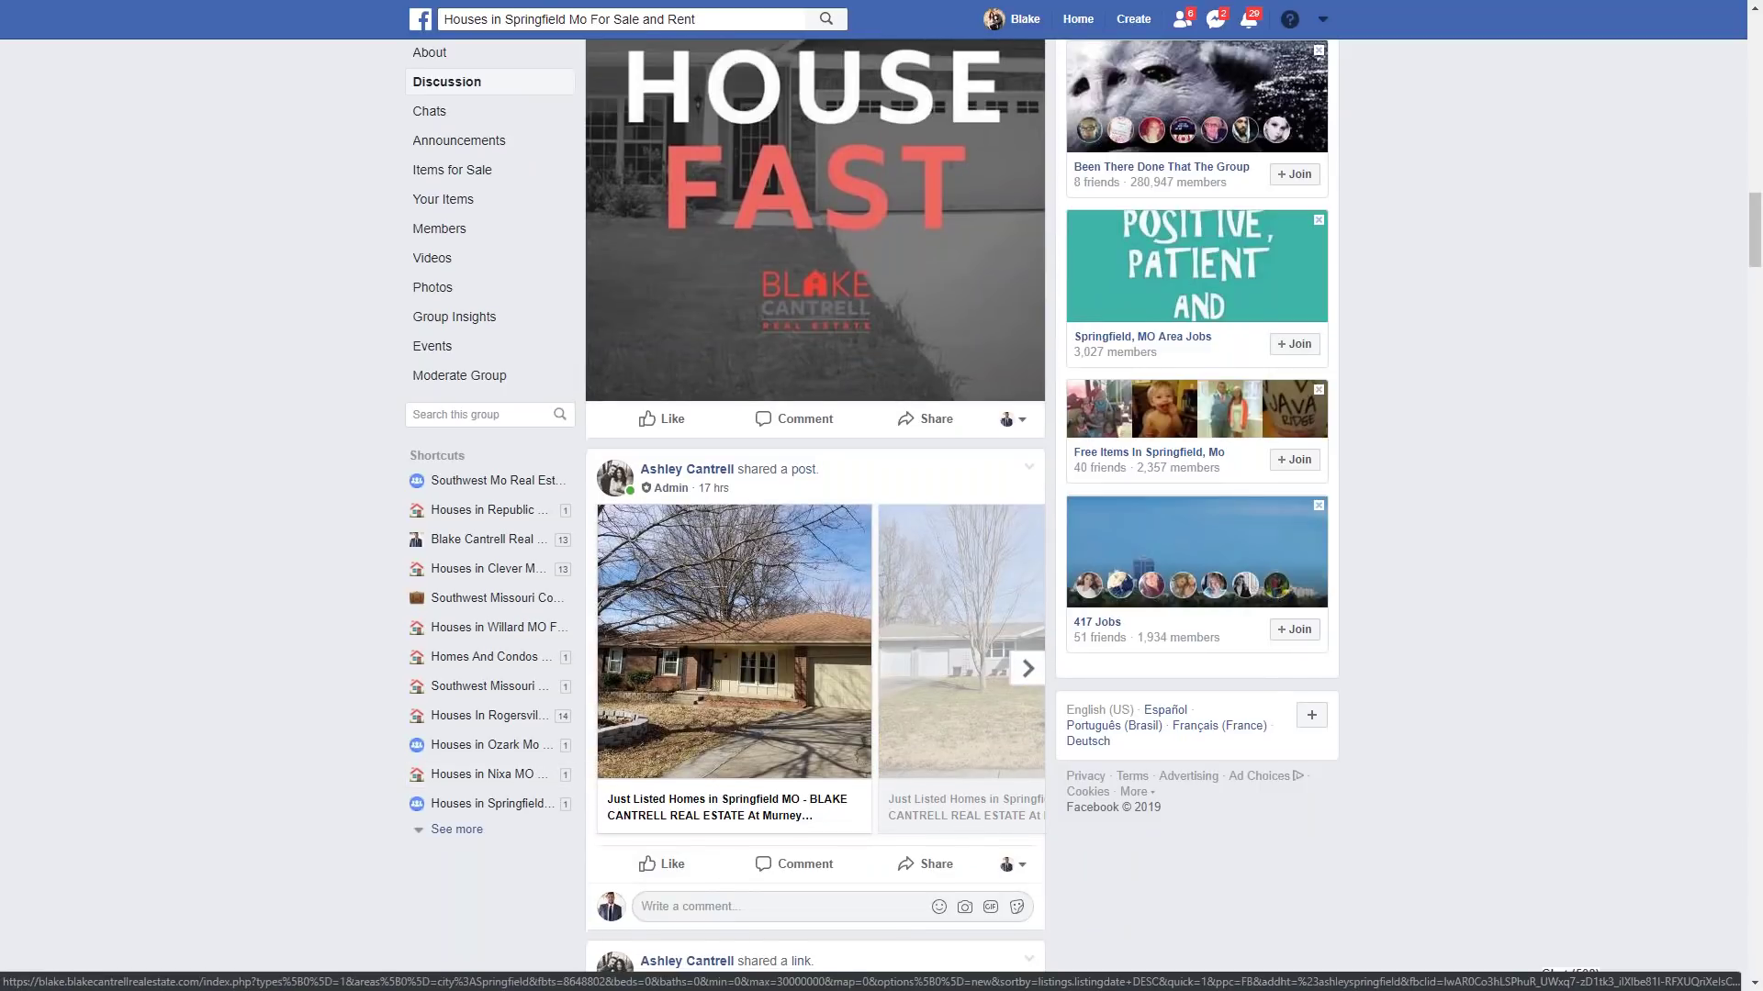
- Look over the admins' shared just-listed, new-construction and price-improvement posts, and the "Top 5 Homes Trends Buyers Want To See In 2019" article
{"action": "scroll", "coordinate": [679, 664], "scroll_direction": "down", "scroll_amount": 3}
{"action": "scroll", "coordinate": [679, 664], "scroll_direction": "down", "scroll_amount": 3}
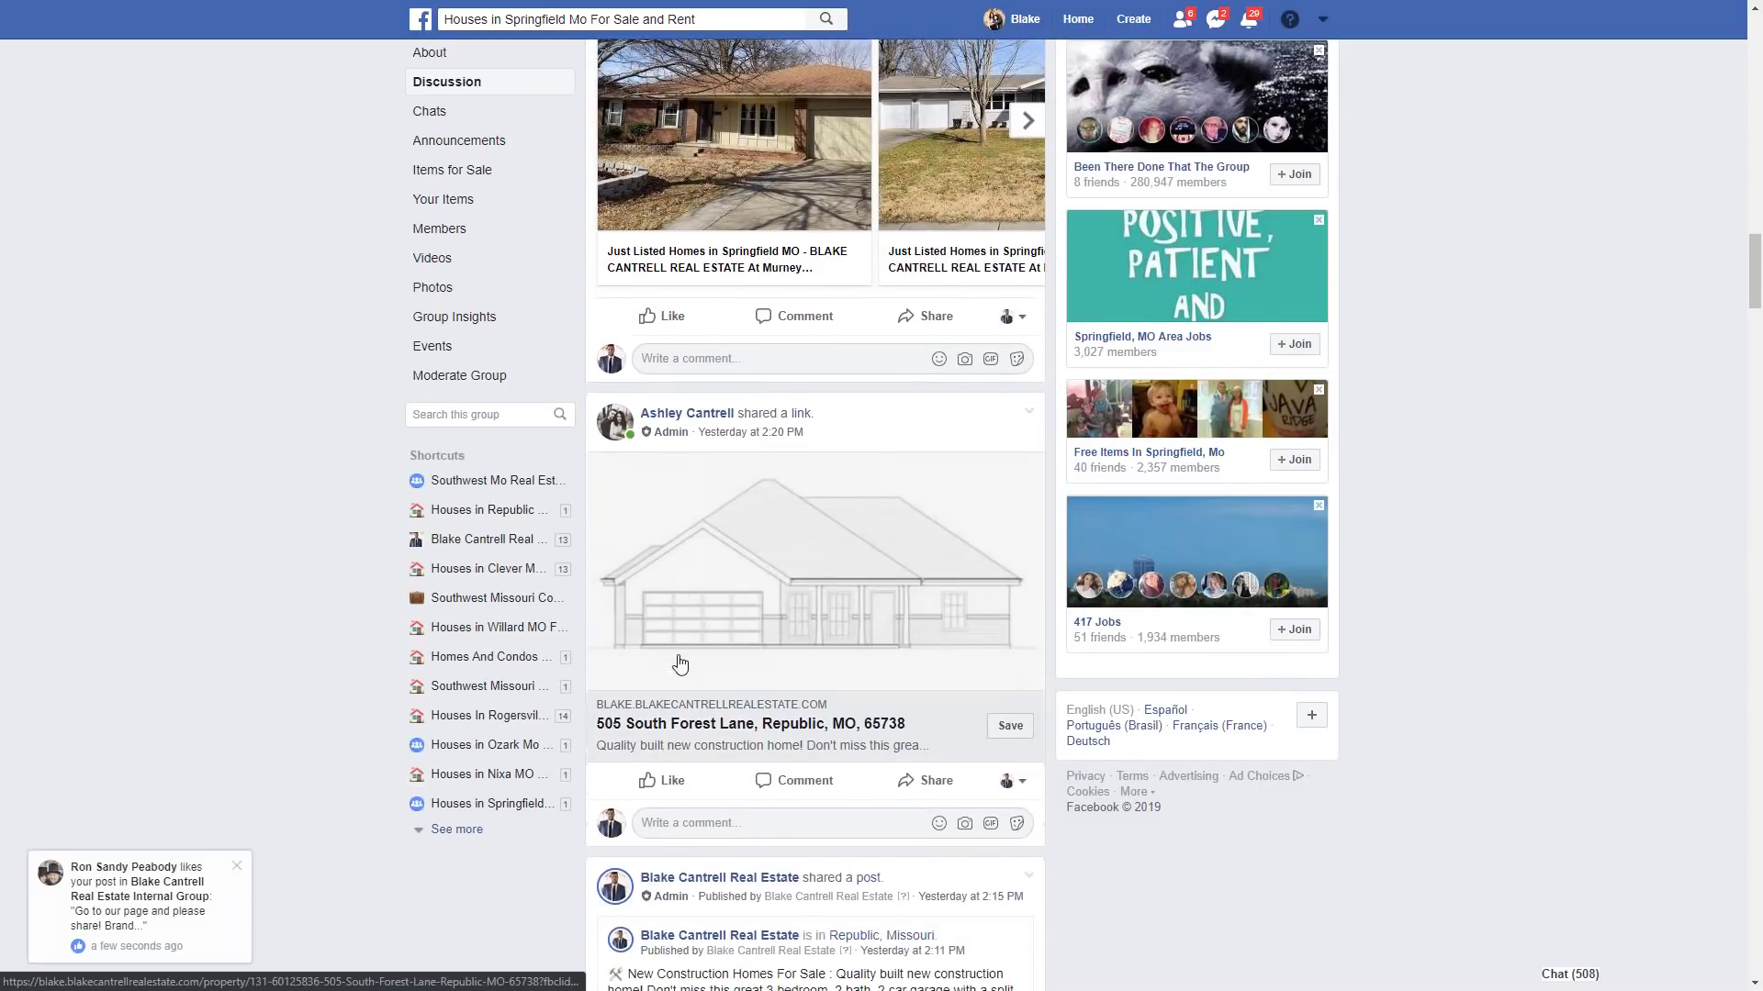
{"action": "scroll", "coordinate": [680, 664], "scroll_direction": "down", "scroll_amount": 1}
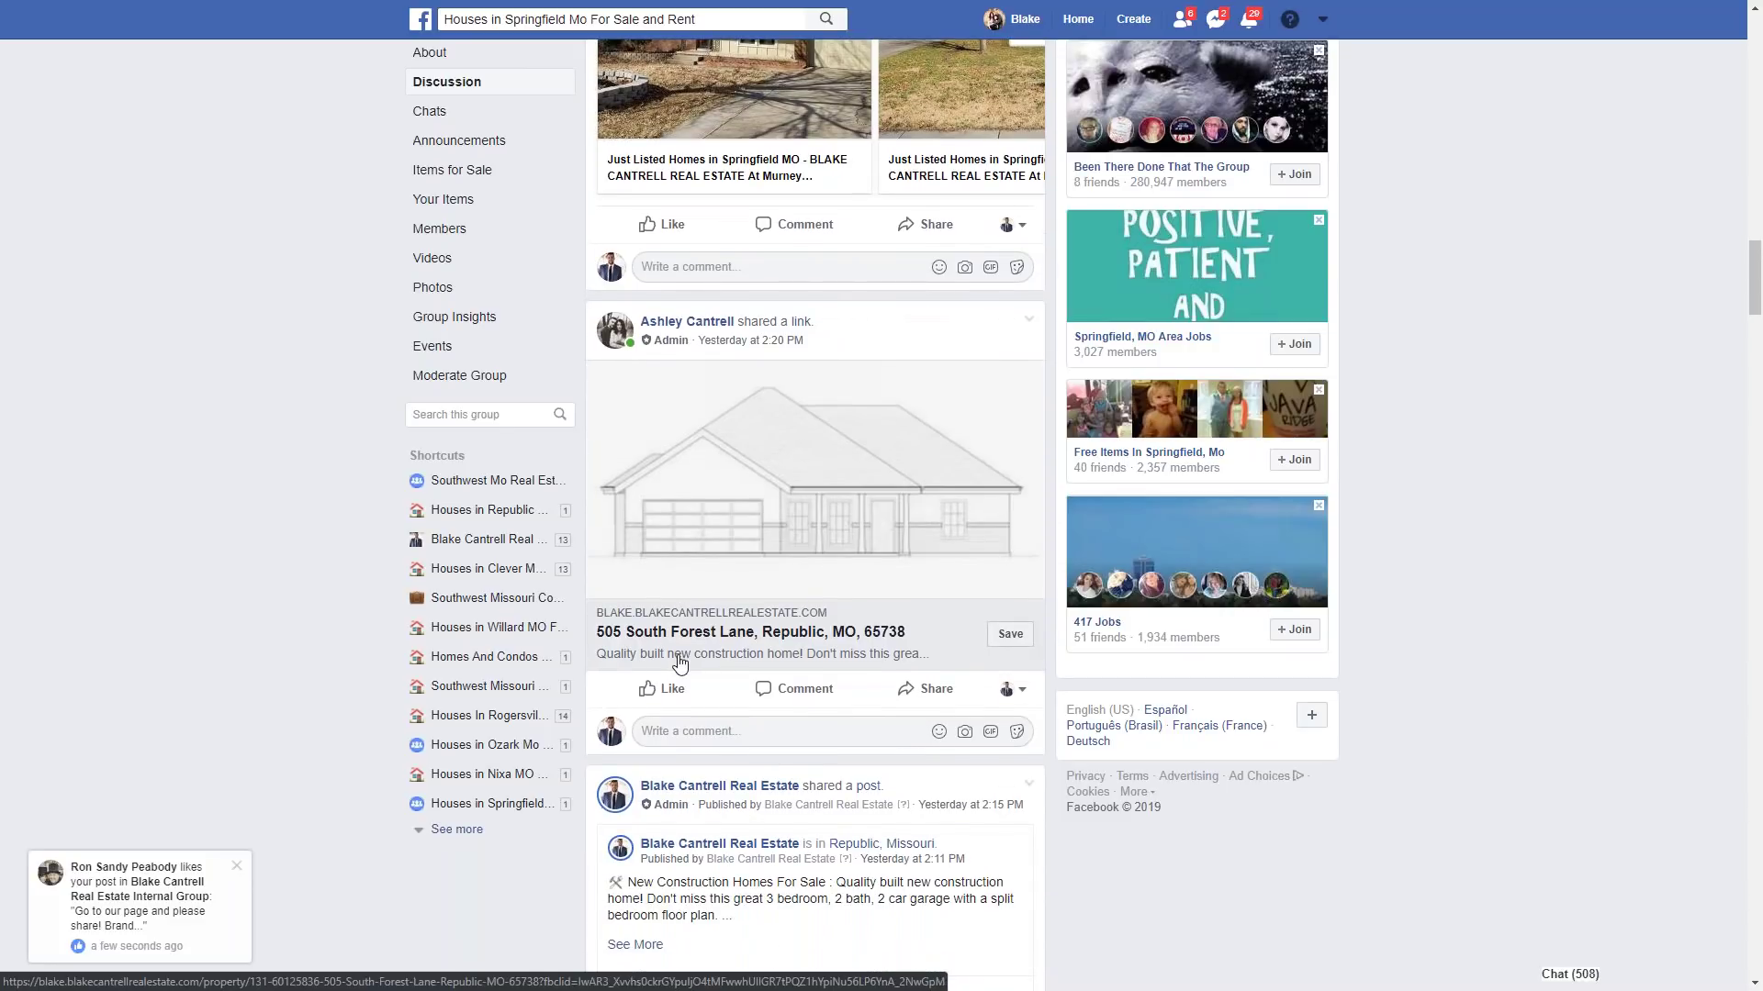
{"action": "scroll", "coordinate": [679, 664], "scroll_direction": "down", "scroll_amount": 6}
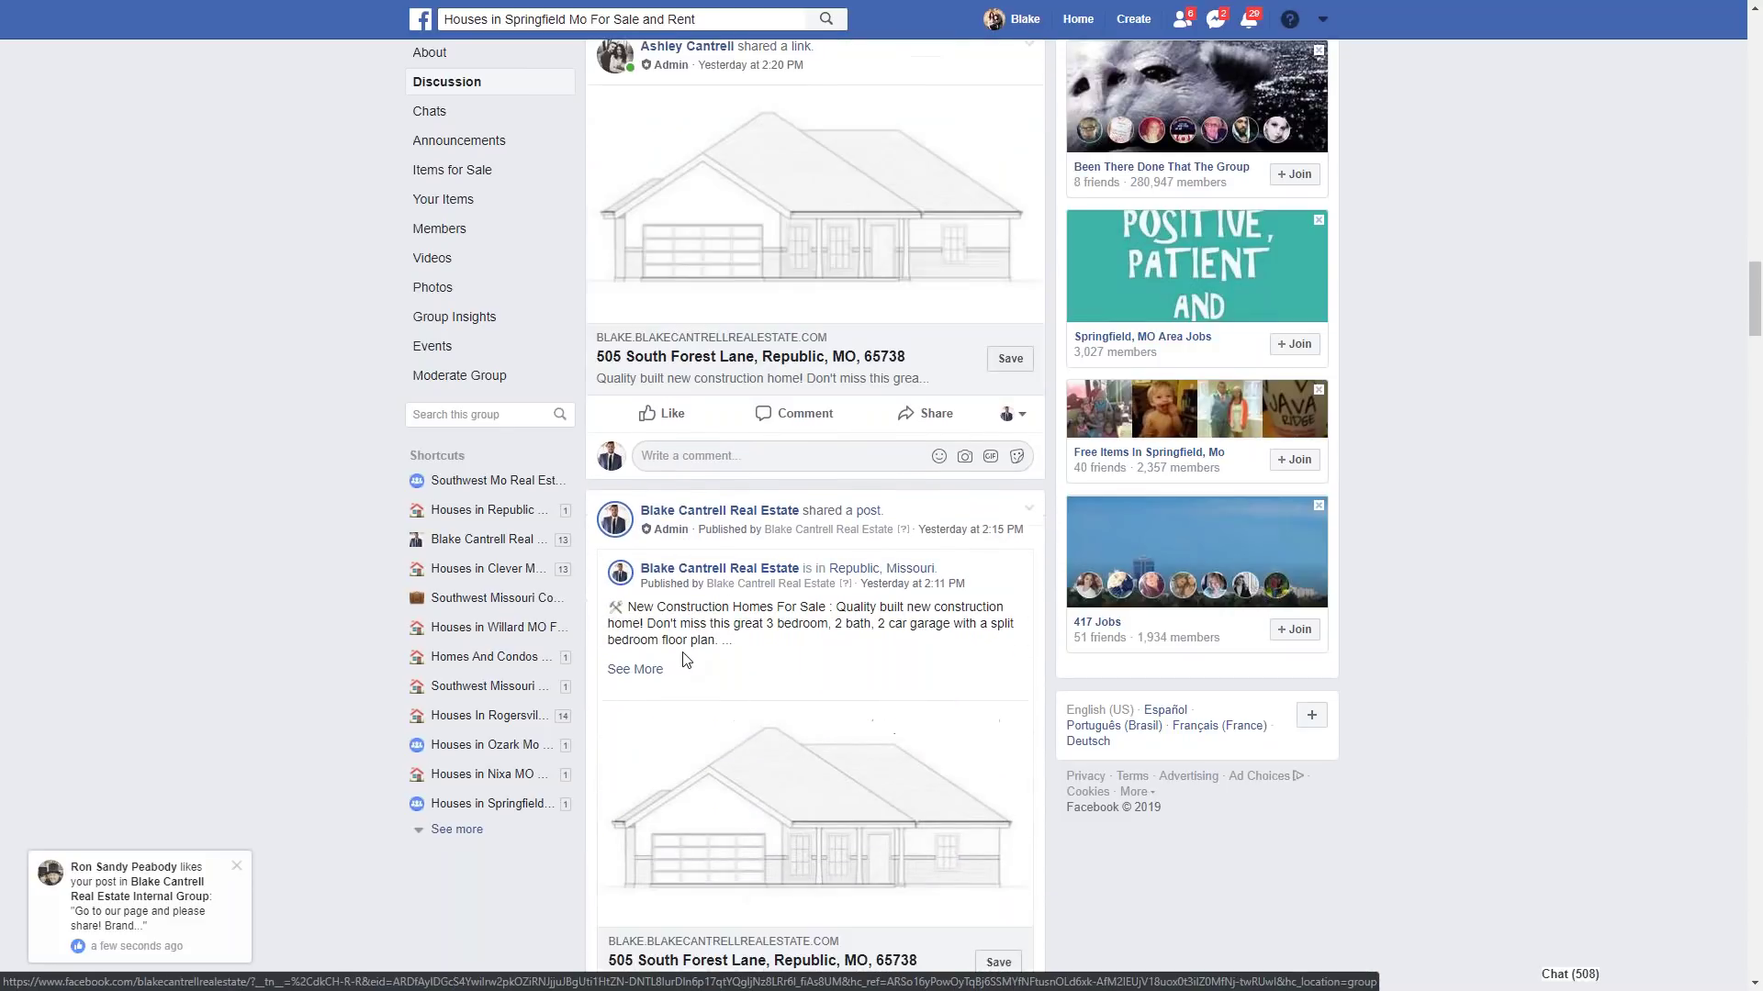
{"action": "scroll", "coordinate": [679, 663], "scroll_direction": "down", "scroll_amount": 6}
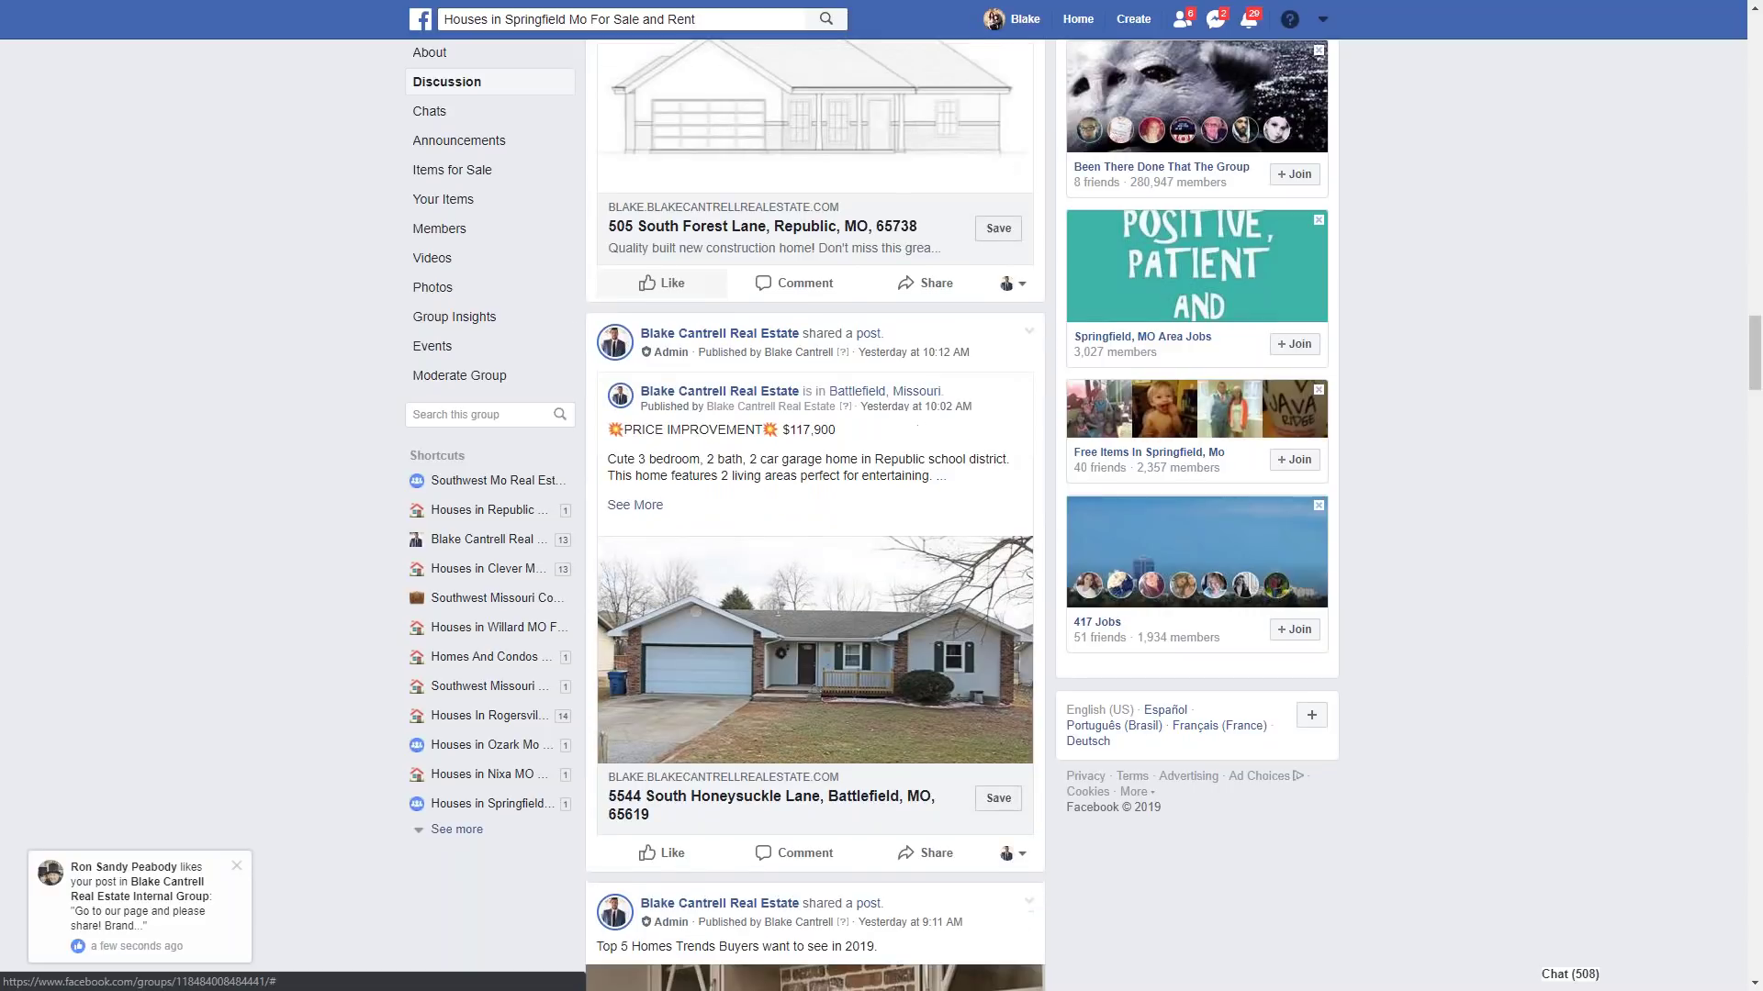
{"action": "scroll", "coordinate": [809, 640], "scroll_direction": "down", "scroll_amount": 5}
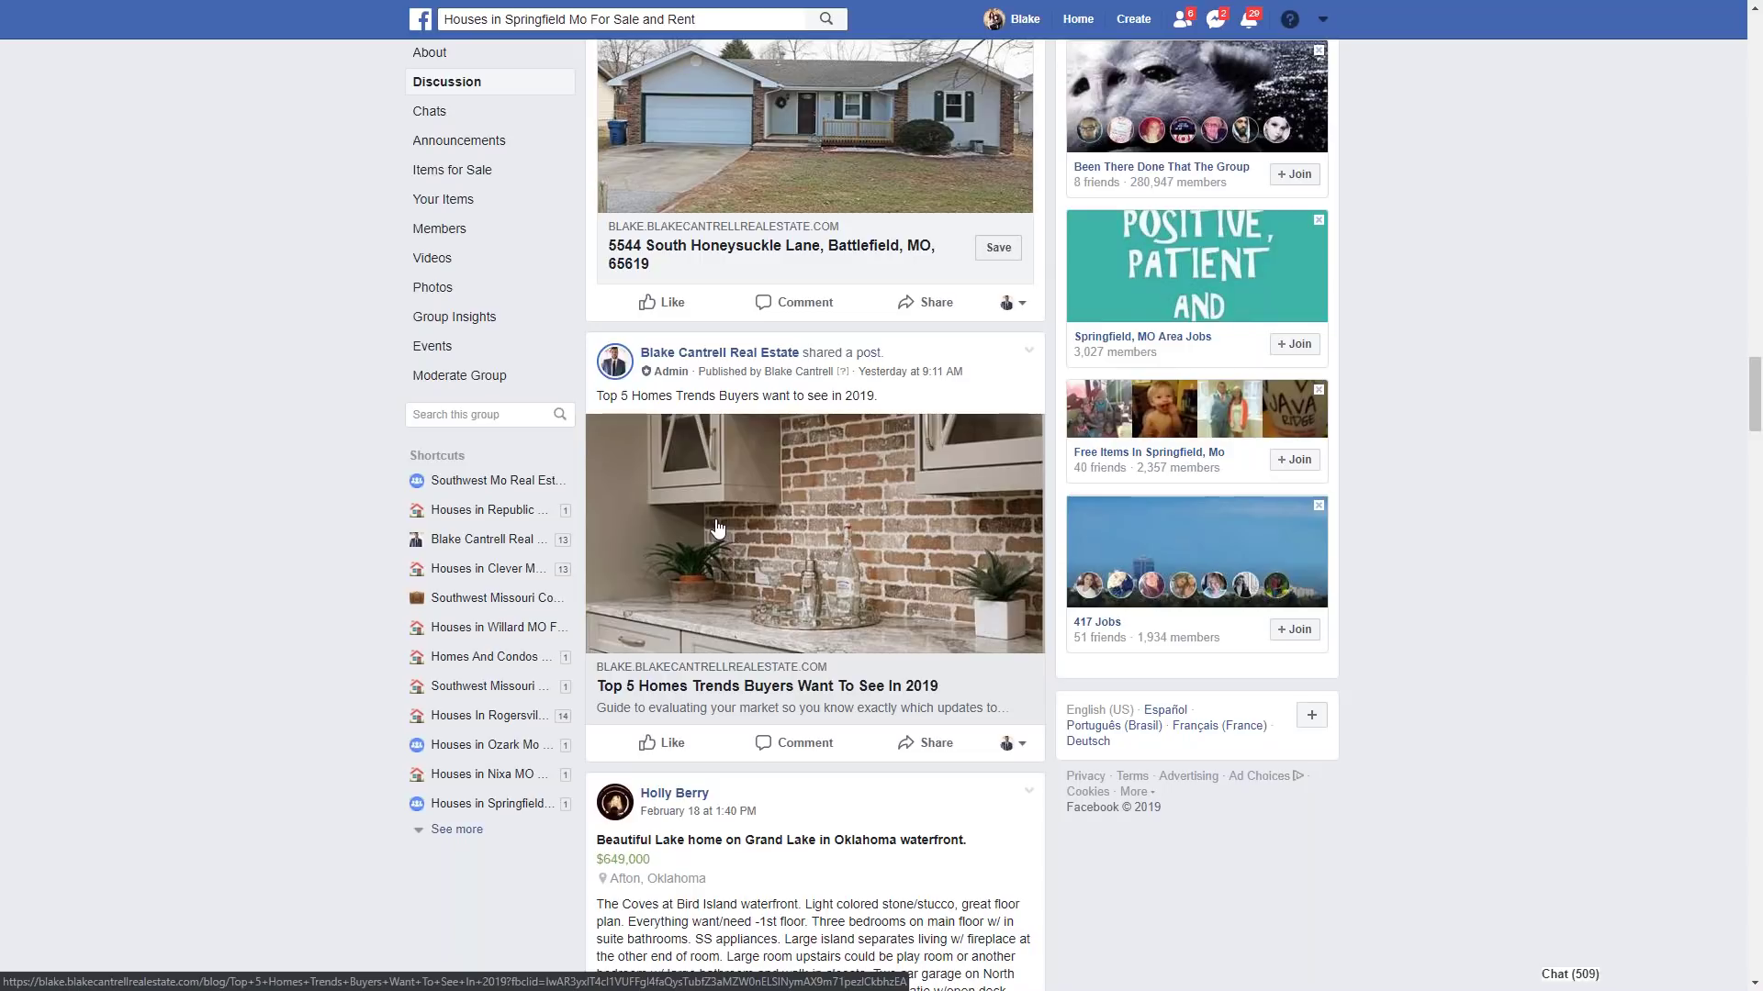
{"action": "scroll", "coordinate": [743, 620], "scroll_direction": "down", "scroll_amount": 2}
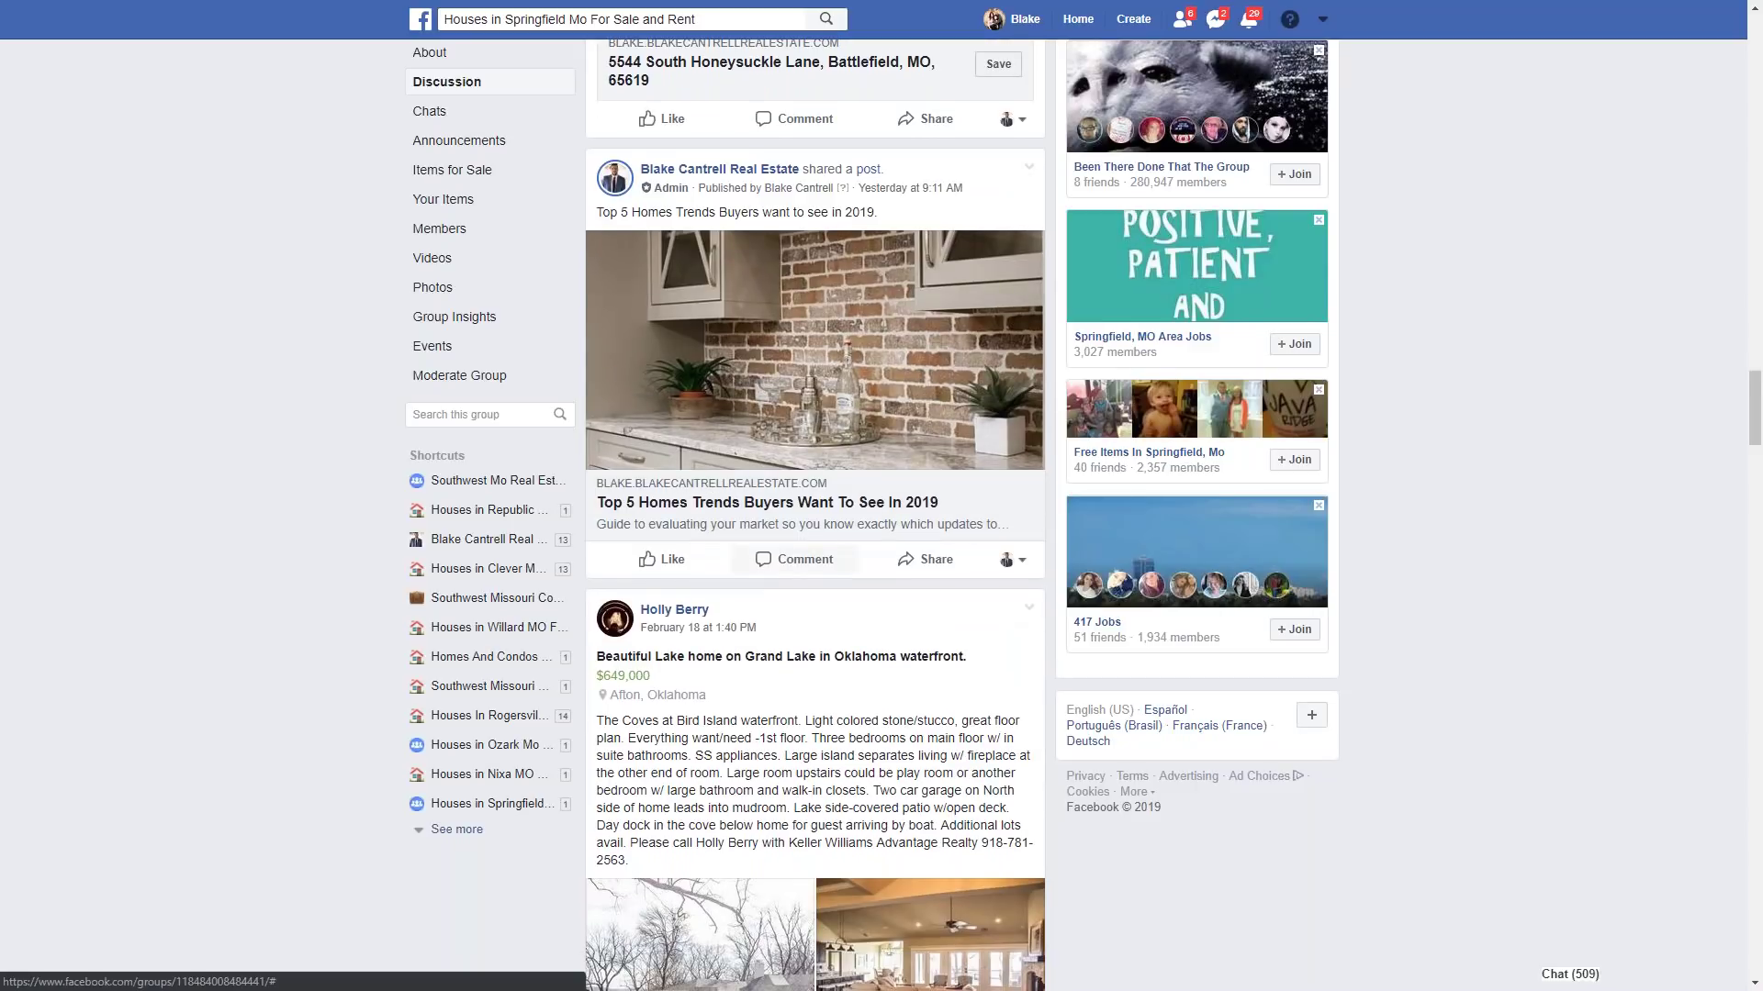
- Examine the member's Grand Lake waterfront home listing and the property links the admin shared around it
{"action": "scroll", "coordinate": [696, 315], "scroll_direction": "down", "scroll_amount": 3}
{"action": "scroll", "coordinate": [696, 315], "scroll_direction": "down", "scroll_amount": 1}
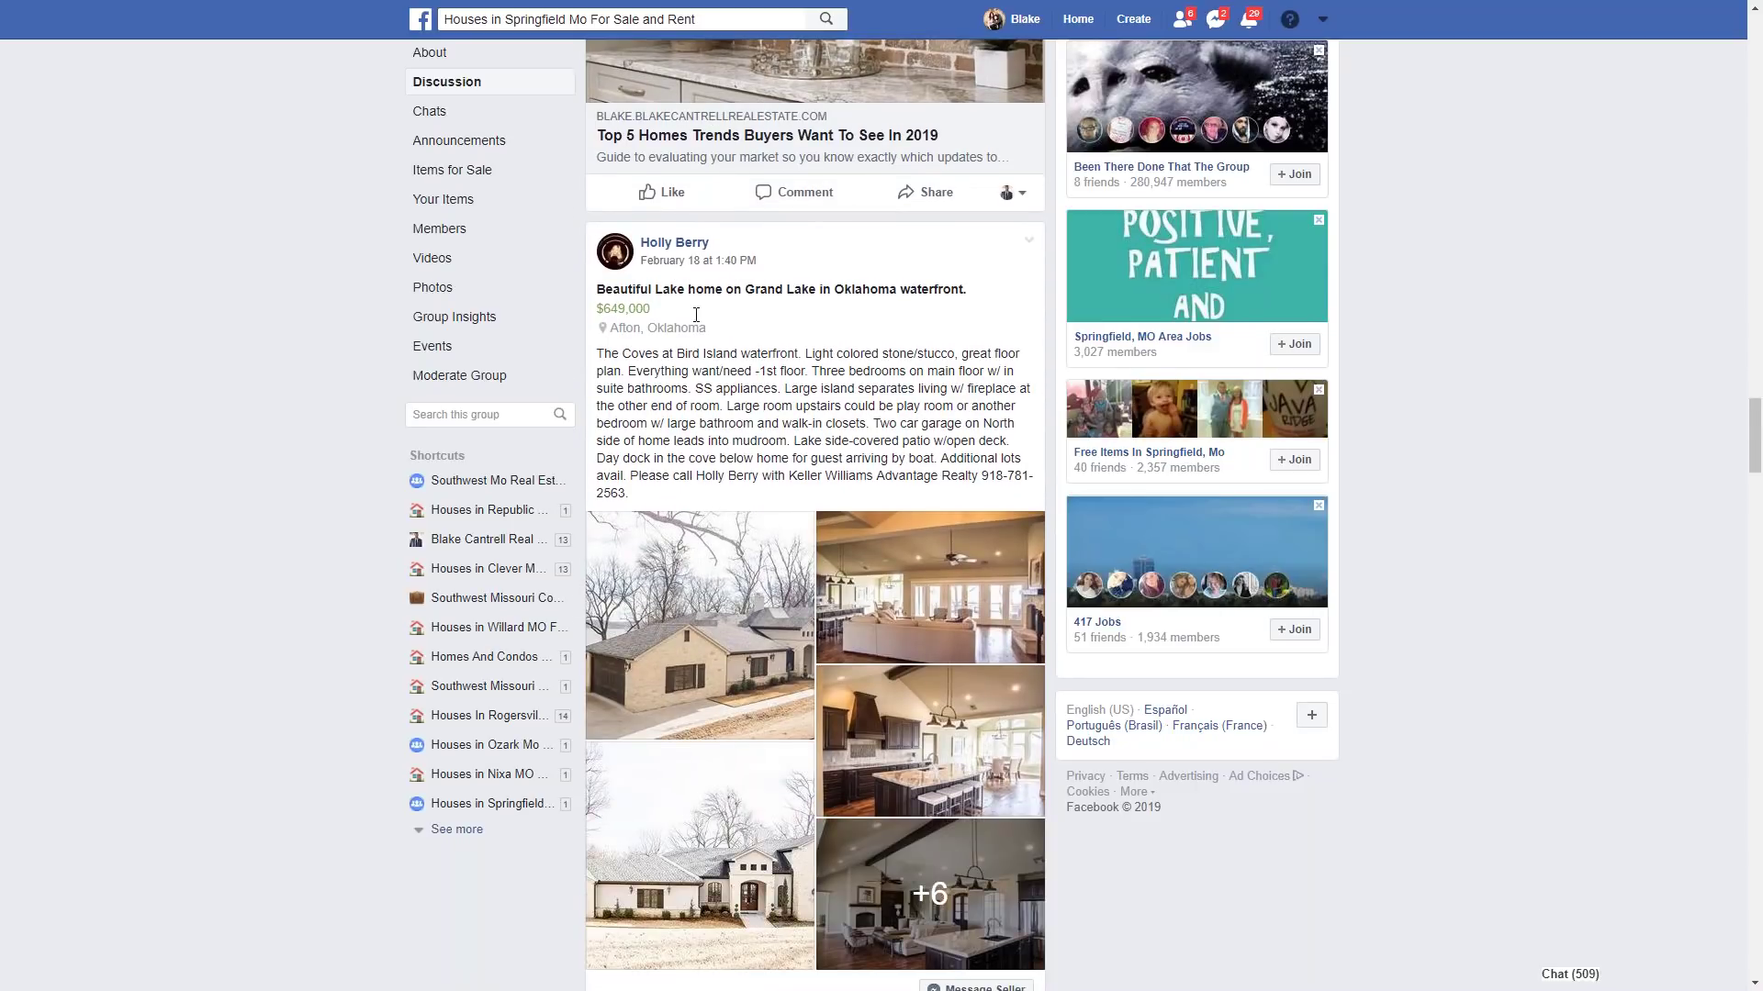
{"action": "scroll", "coordinate": [716, 532], "scroll_direction": "down", "scroll_amount": 5}
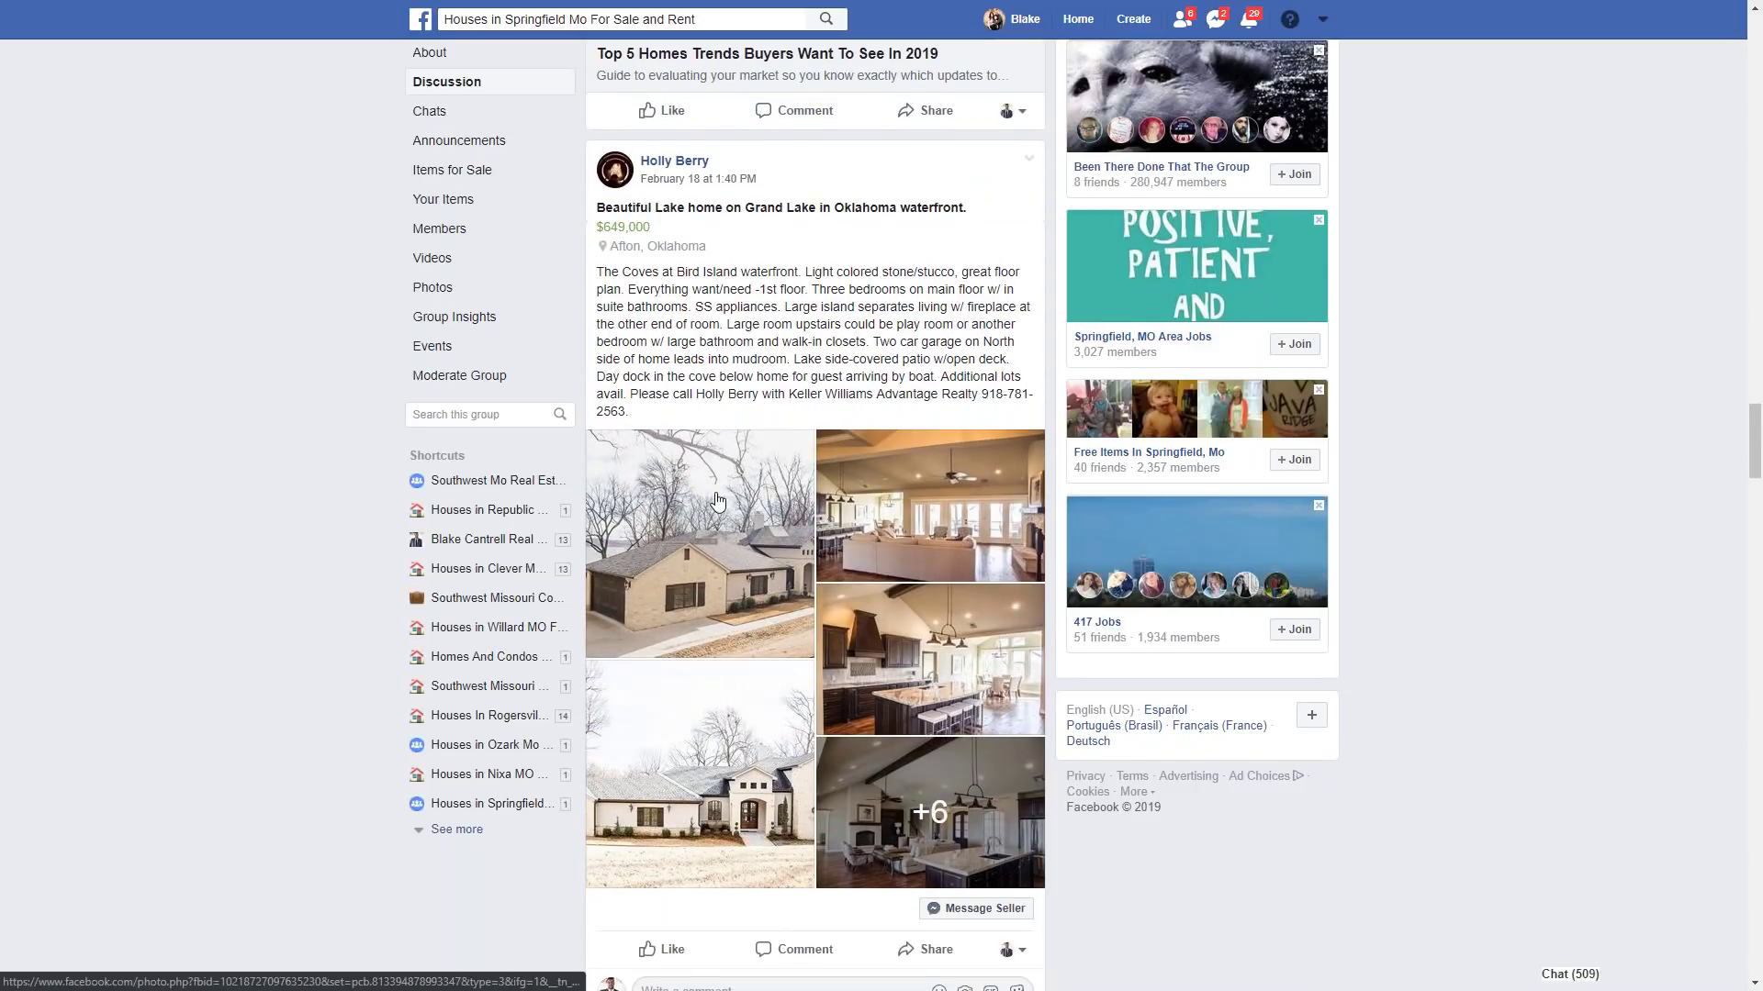
{"action": "scroll", "coordinate": [717, 495], "scroll_direction": "down", "scroll_amount": 4}
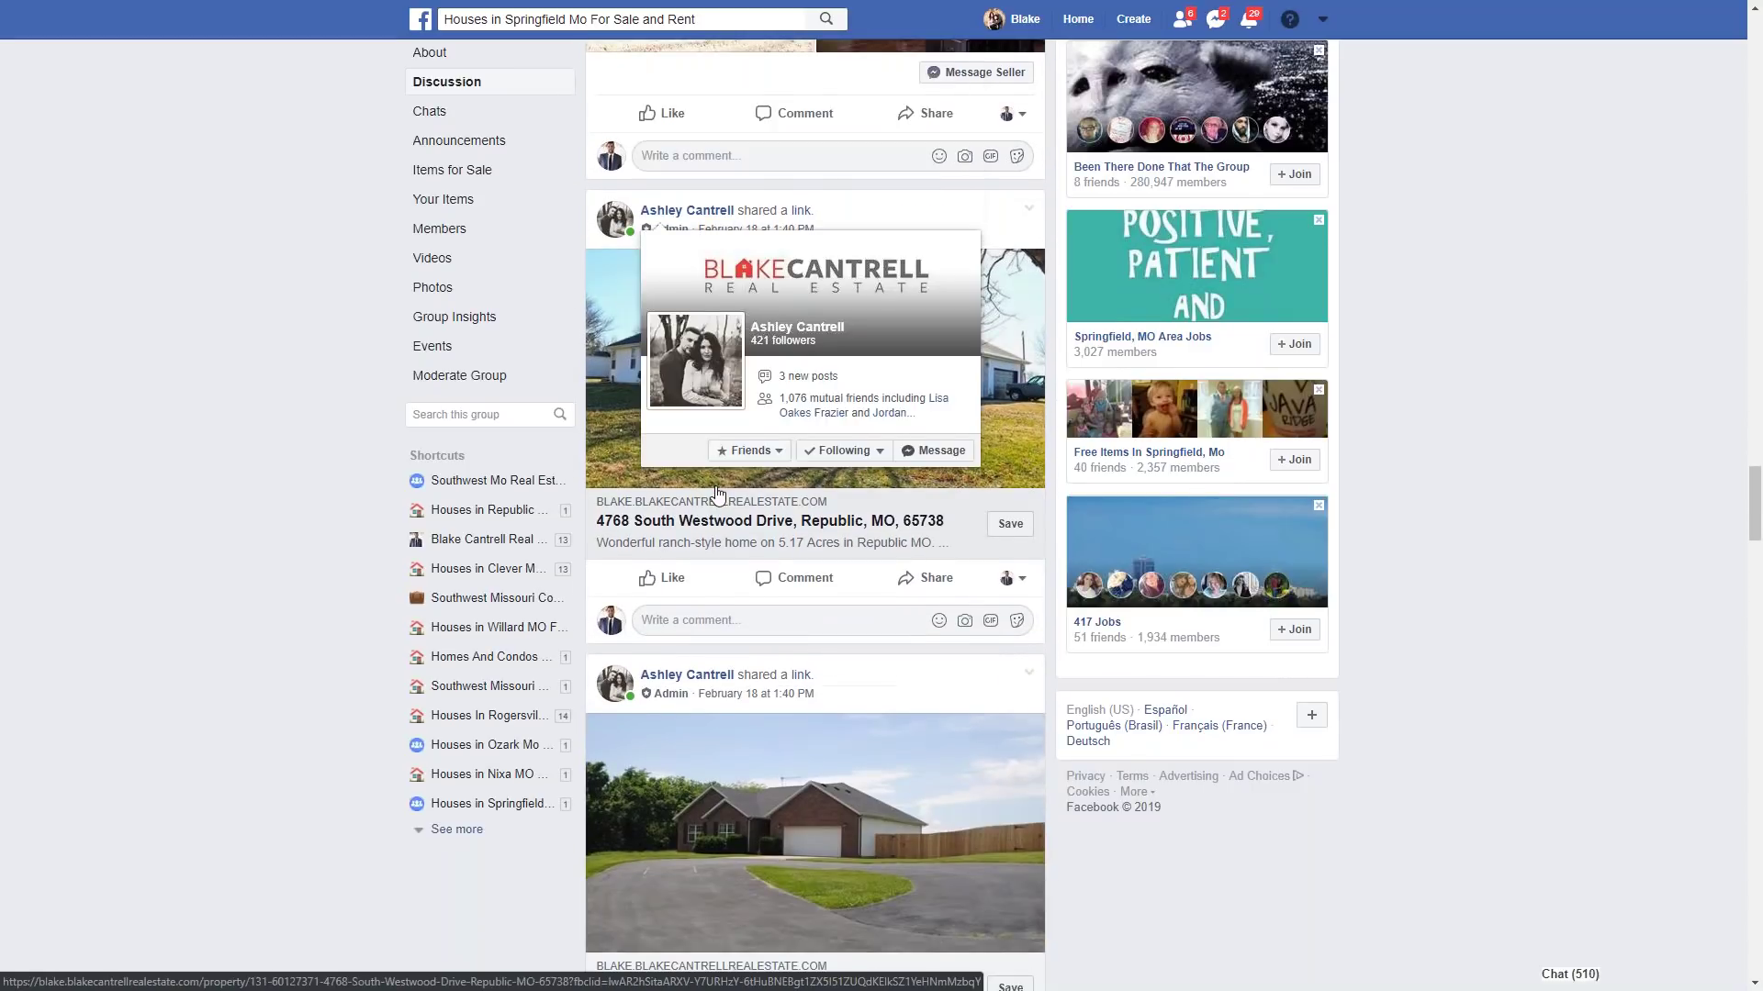
{"action": "scroll", "coordinate": [718, 496], "scroll_direction": "up", "scroll_amount": 5}
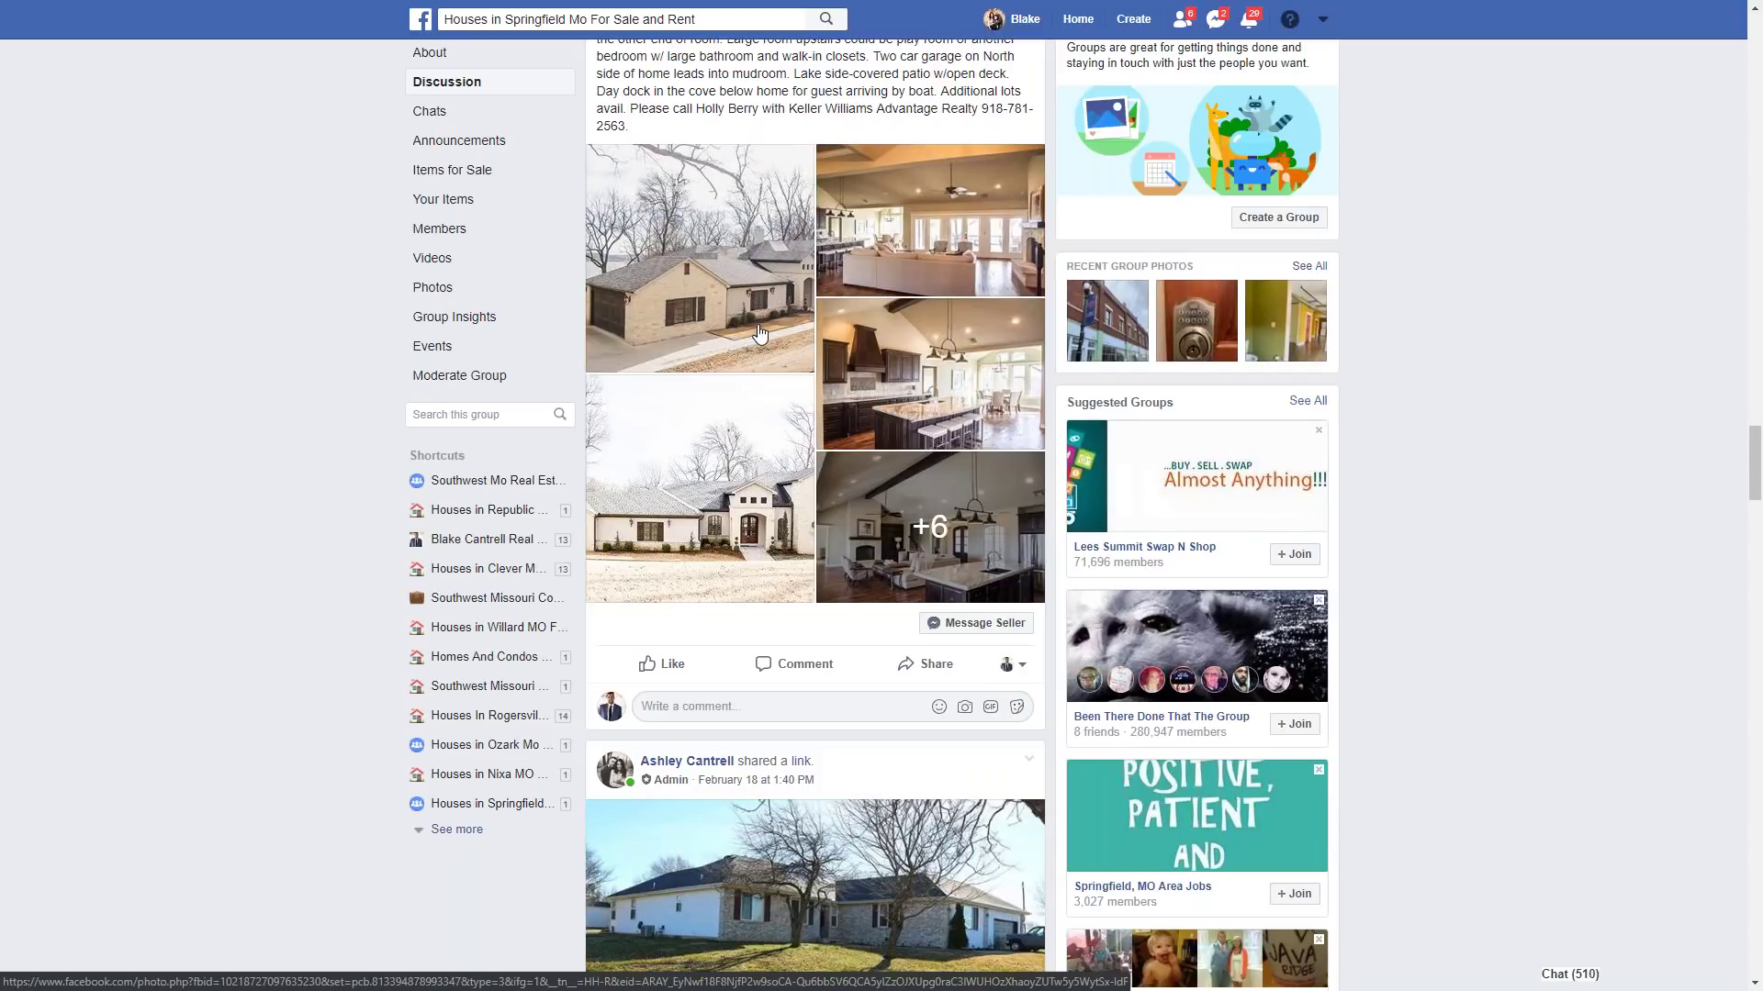
{"action": "scroll", "coordinate": [758, 333], "scroll_direction": "up", "scroll_amount": 2}
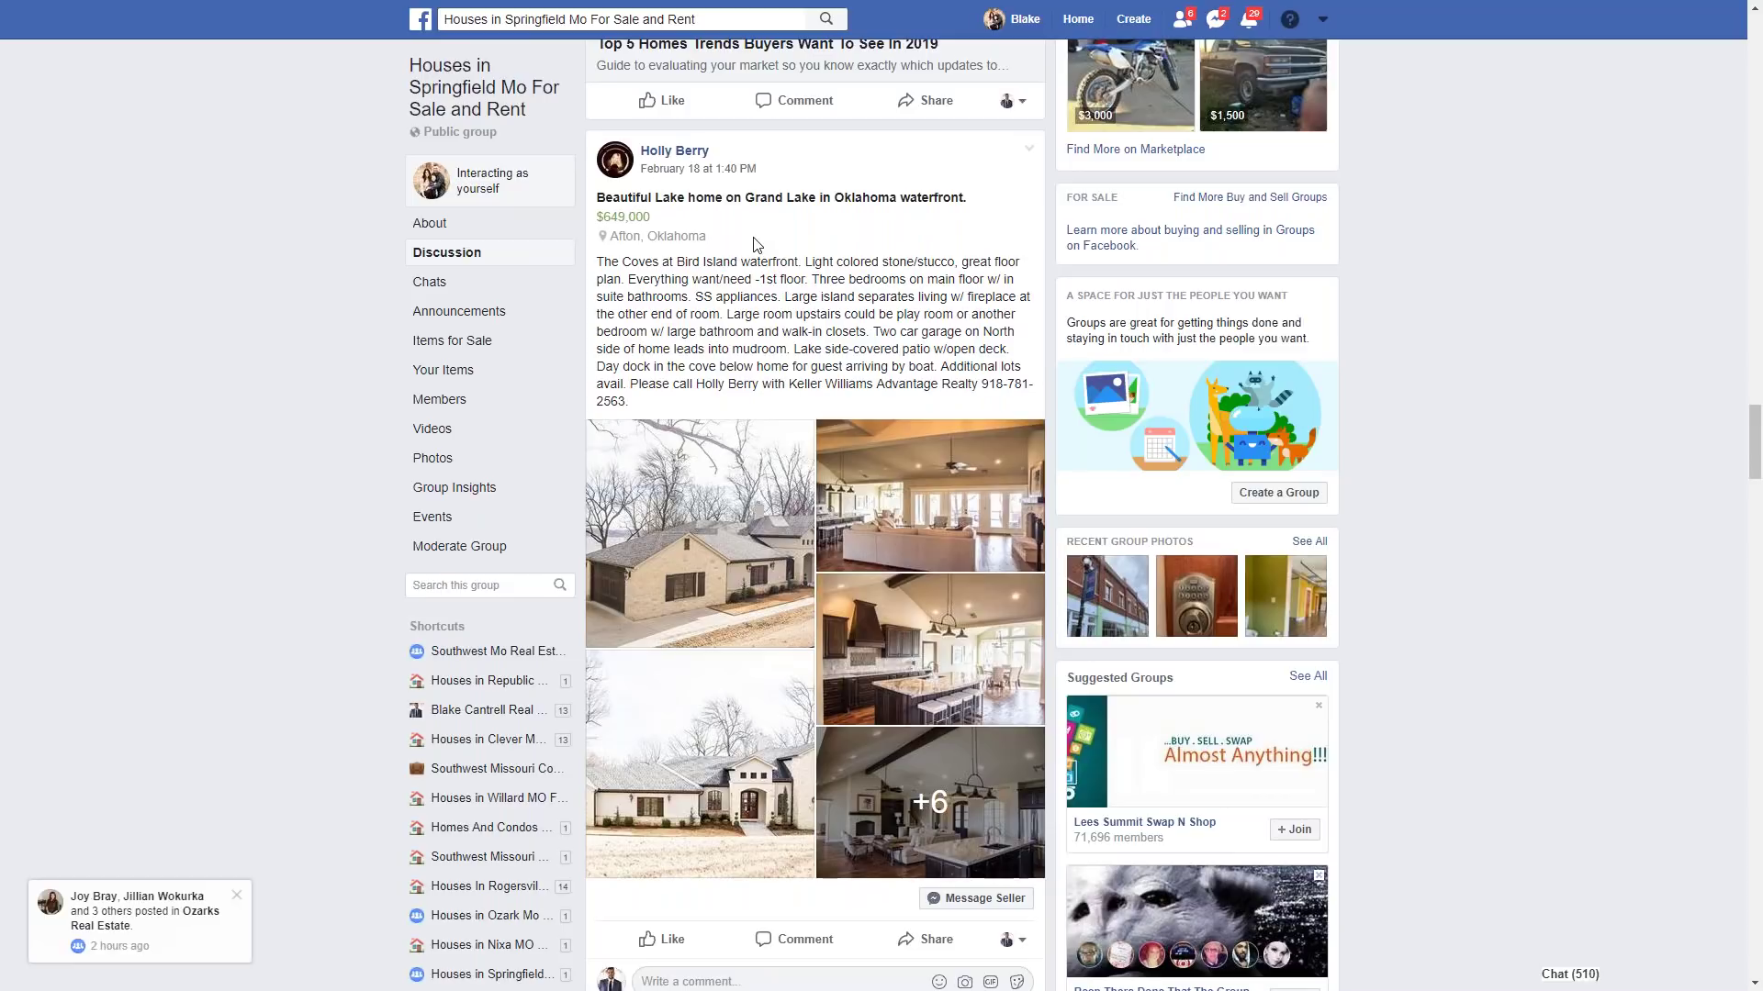
{"action": "scroll", "coordinate": [754, 244], "scroll_direction": "down", "scroll_amount": 3}
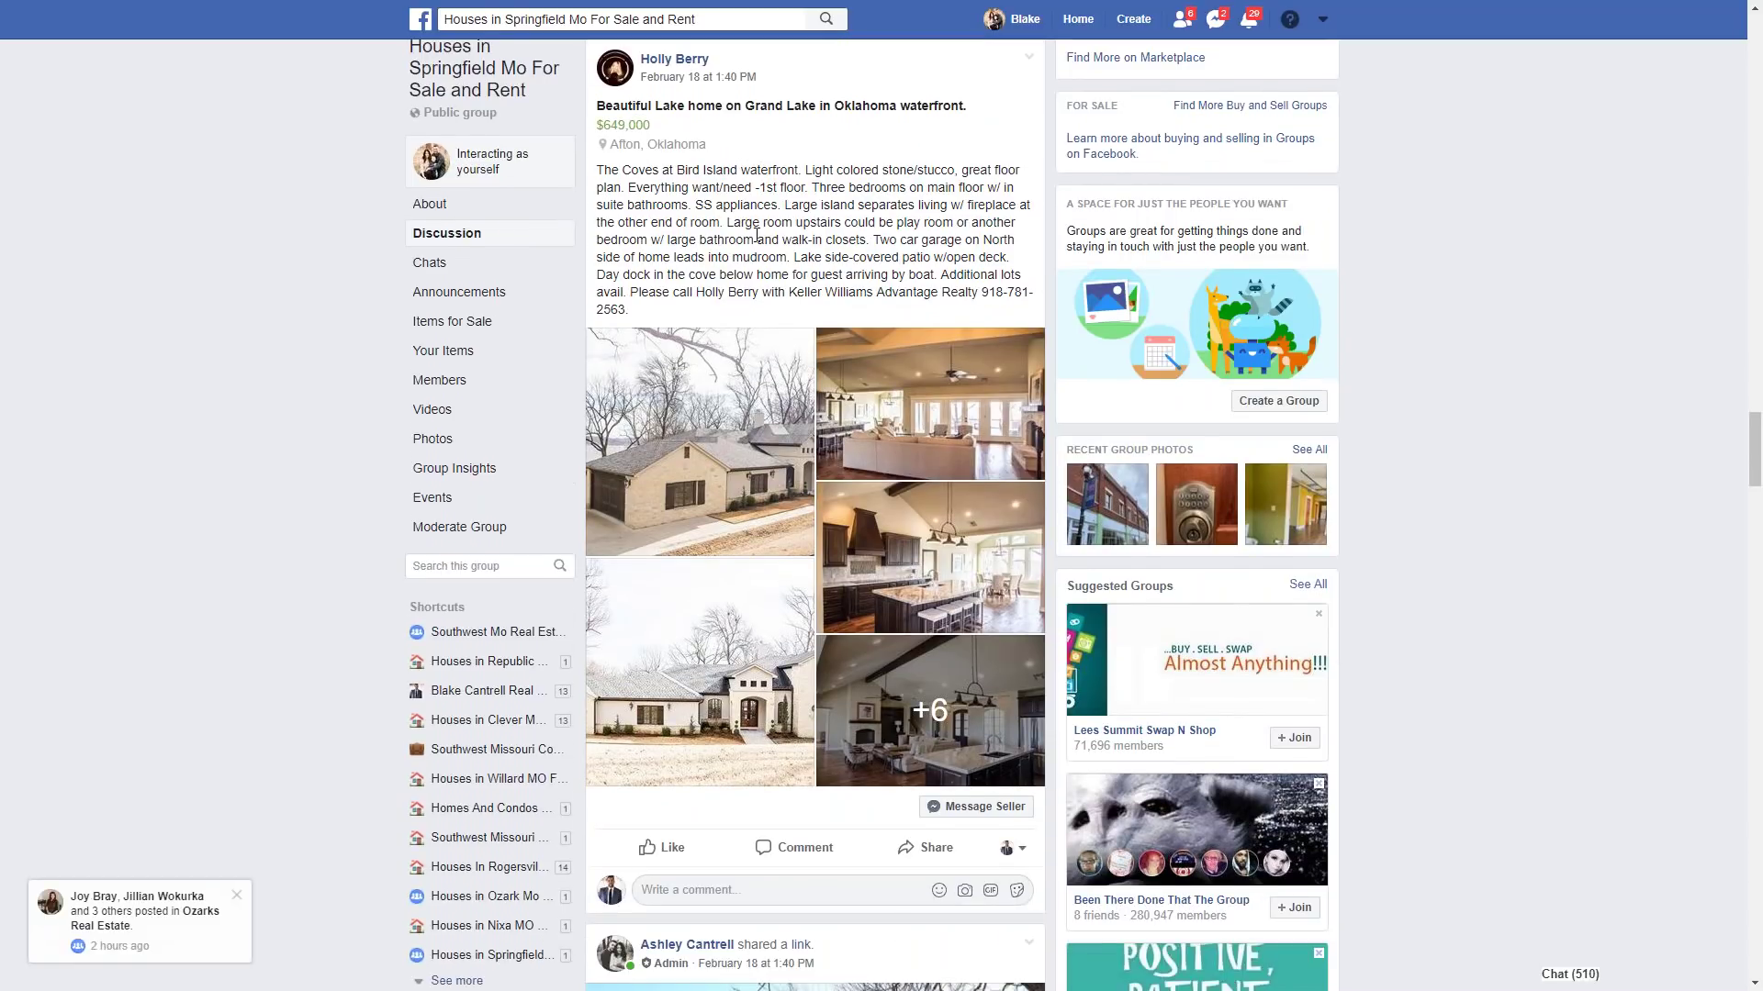
{"action": "scroll", "coordinate": [754, 244], "scroll_direction": "down", "scroll_amount": 8}
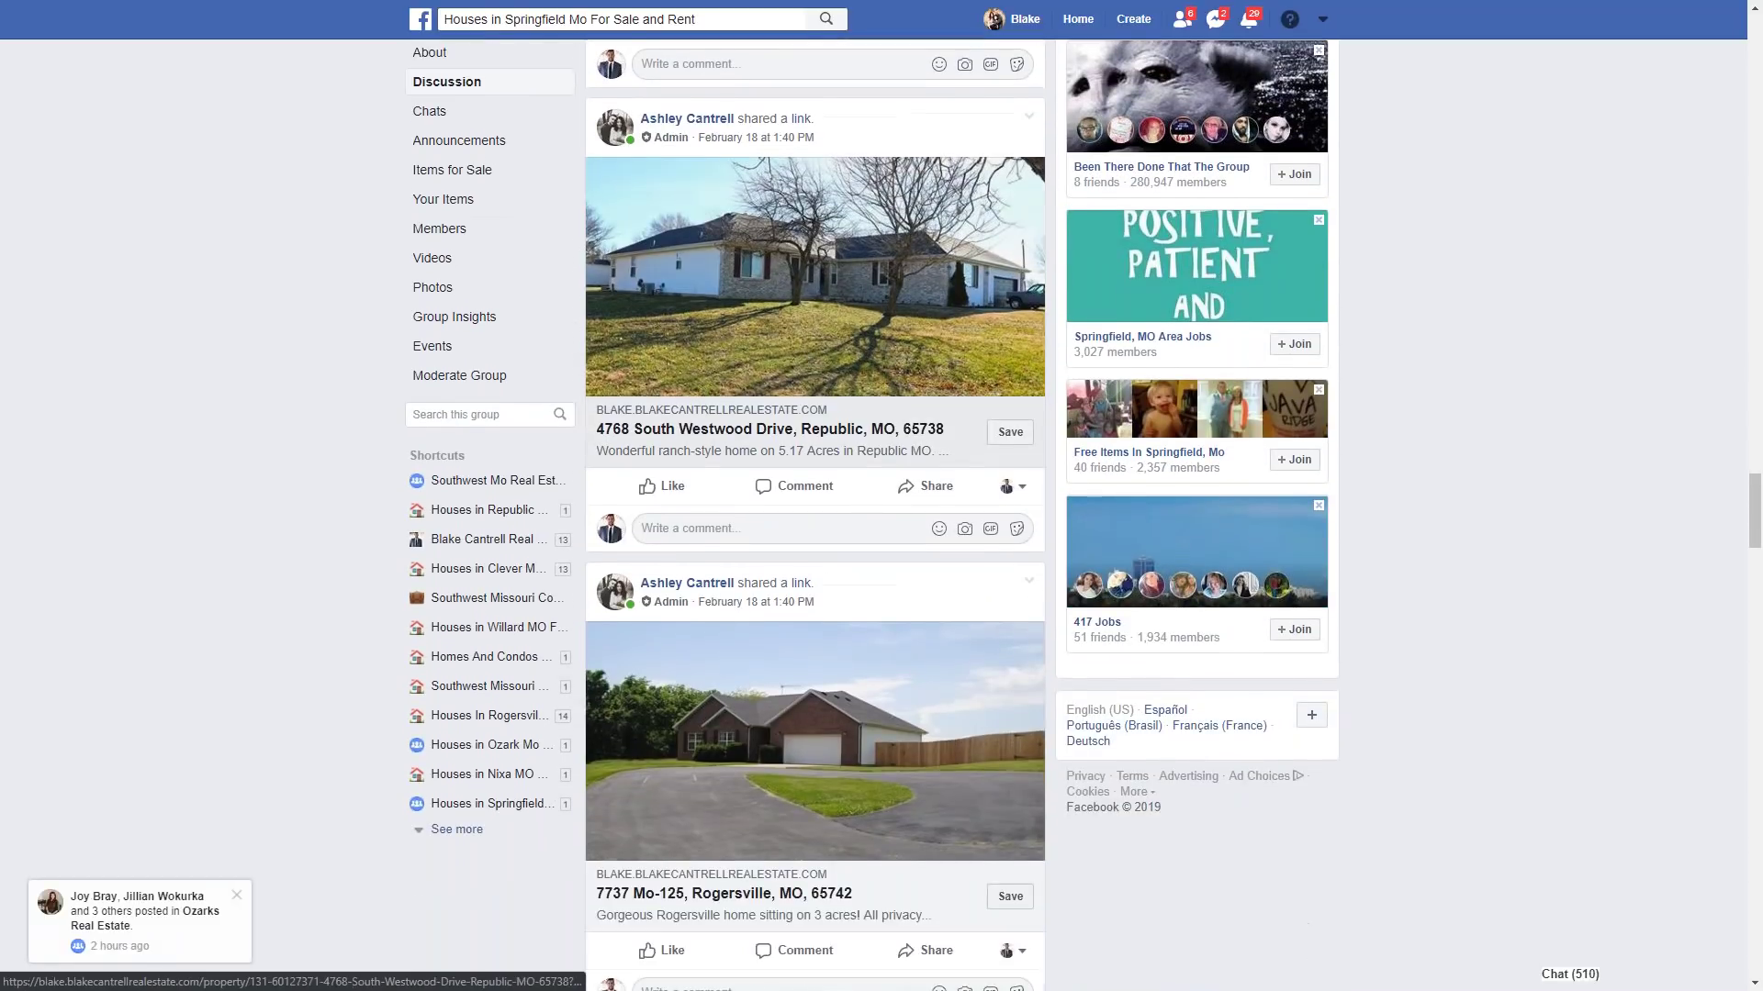
{"action": "scroll", "coordinate": [754, 229], "scroll_direction": "down", "scroll_amount": 7}
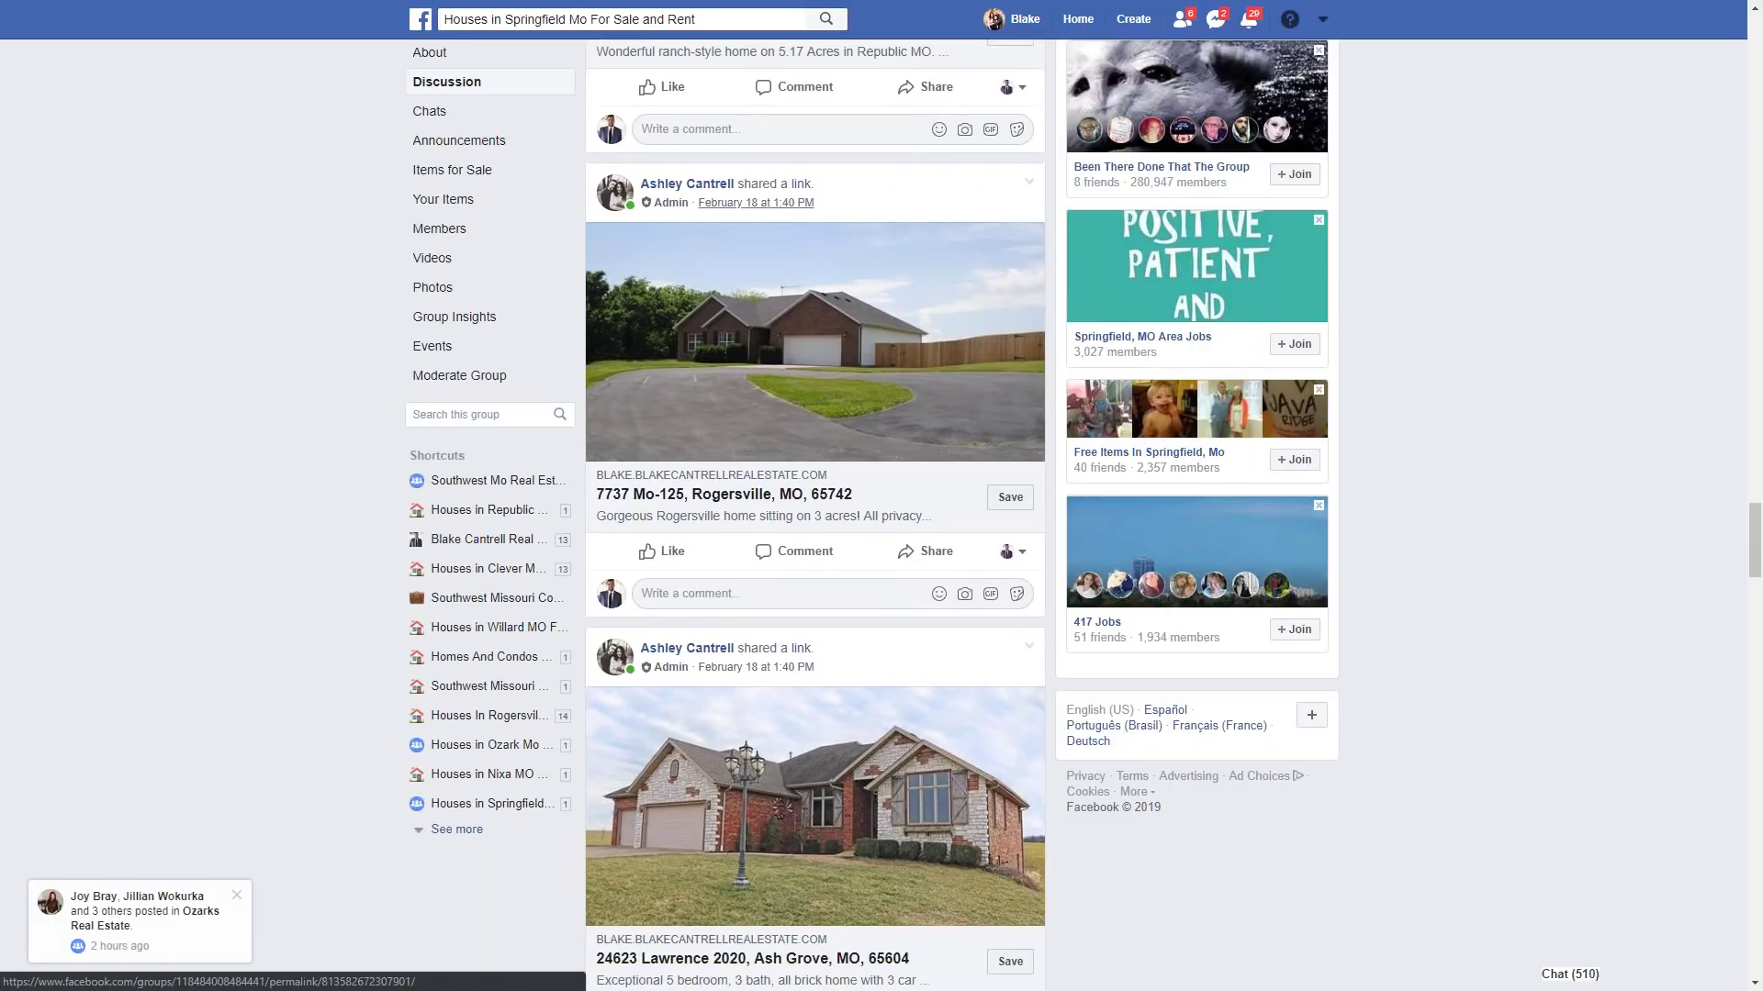
- Return to the start of the group's discussion page and review the welcome announcement, the approval notices and the first shared post
{"action": "scroll", "coordinate": [815, 514], "scroll_direction": "up", "scroll_amount": 9}
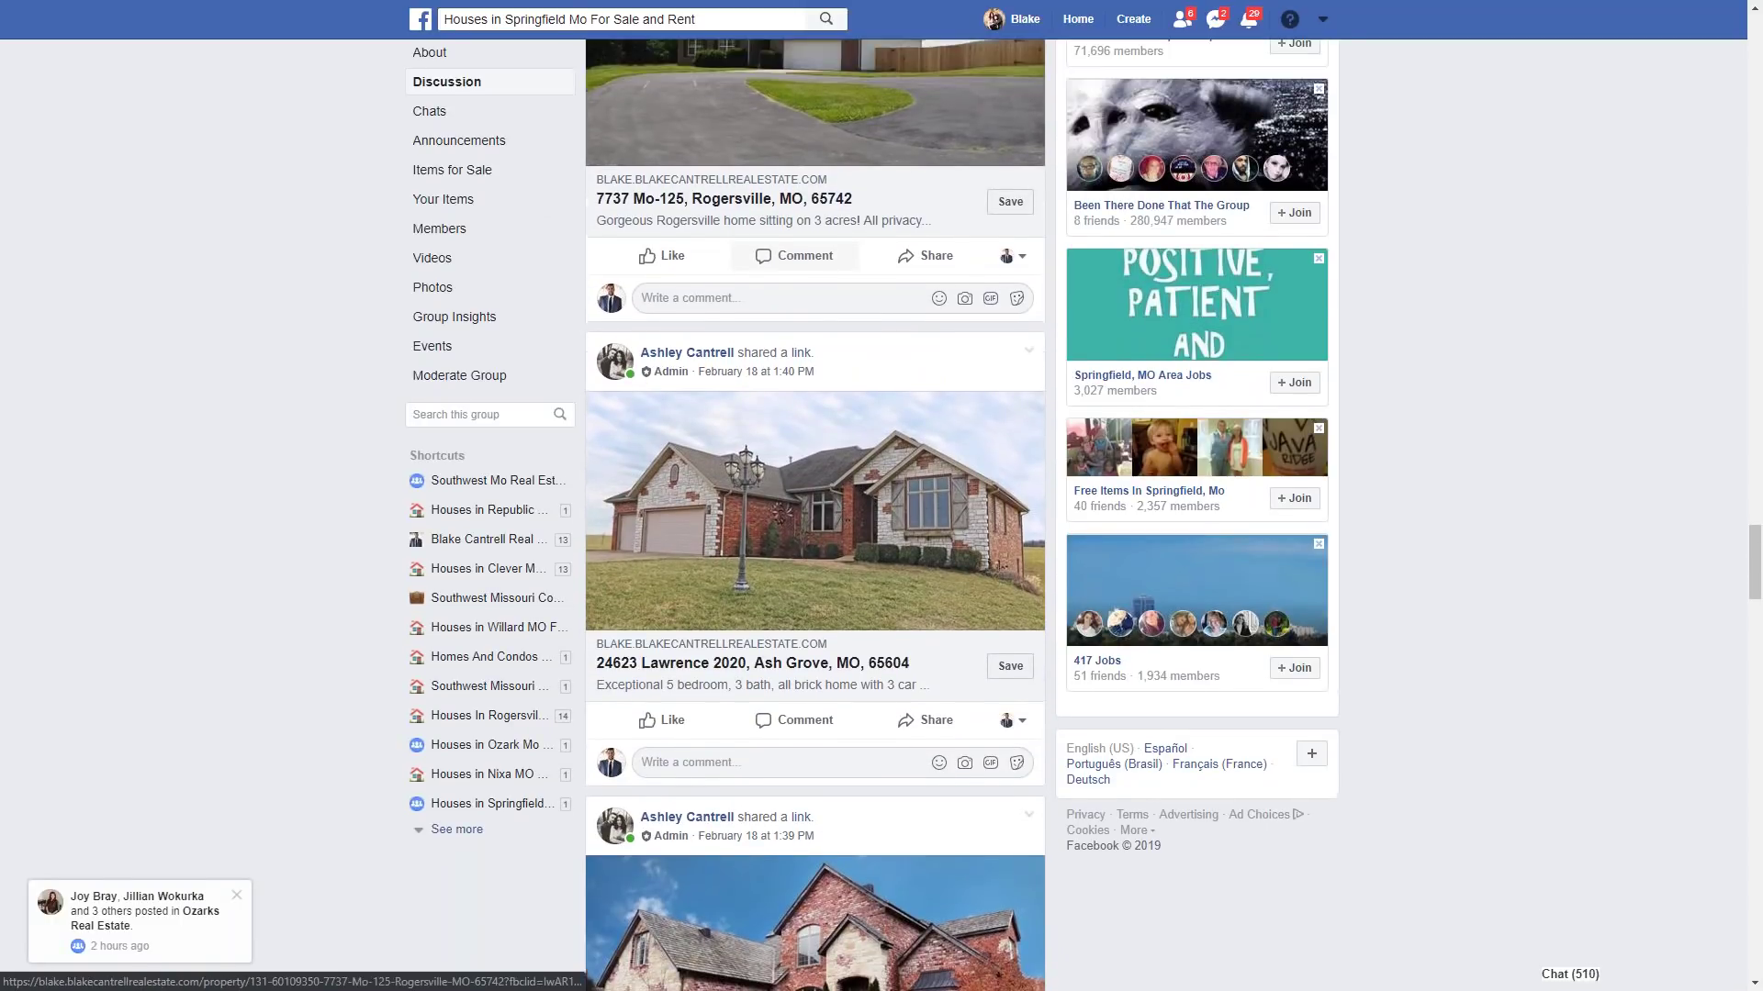
{"action": "scroll", "coordinate": [815, 514], "scroll_direction": "up", "scroll_amount": 9}
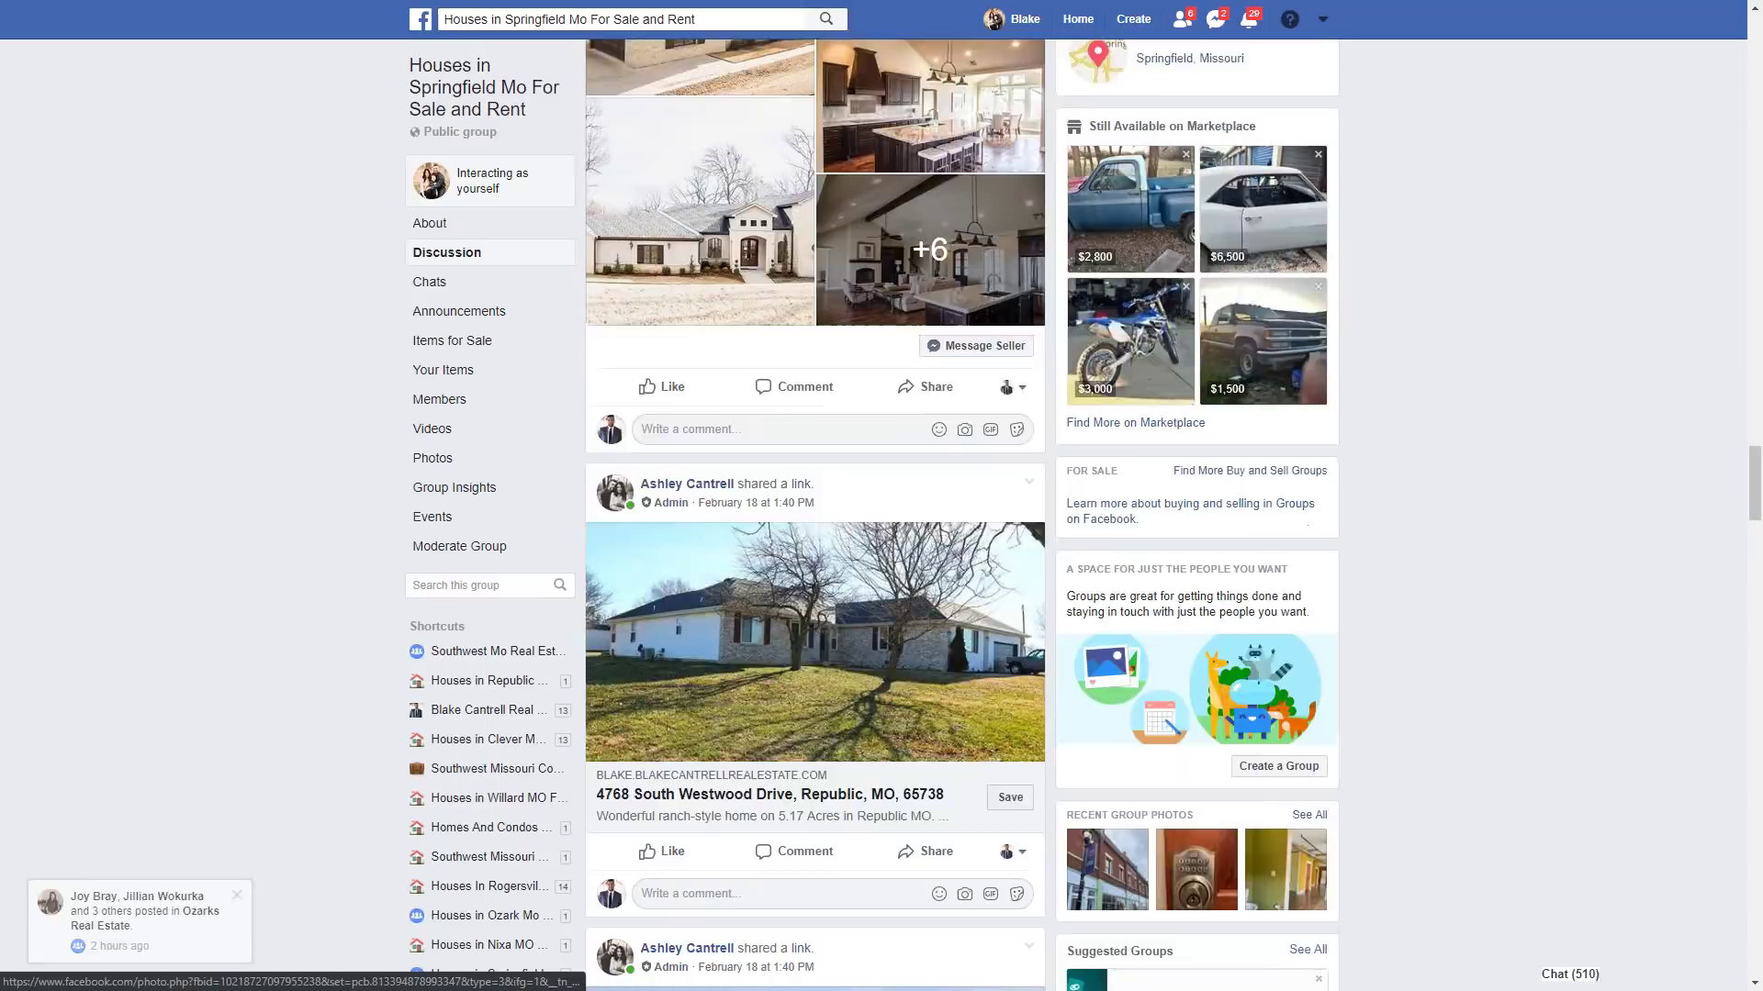
{"action": "scroll", "coordinate": [815, 514], "scroll_direction": "up", "scroll_amount": 11}
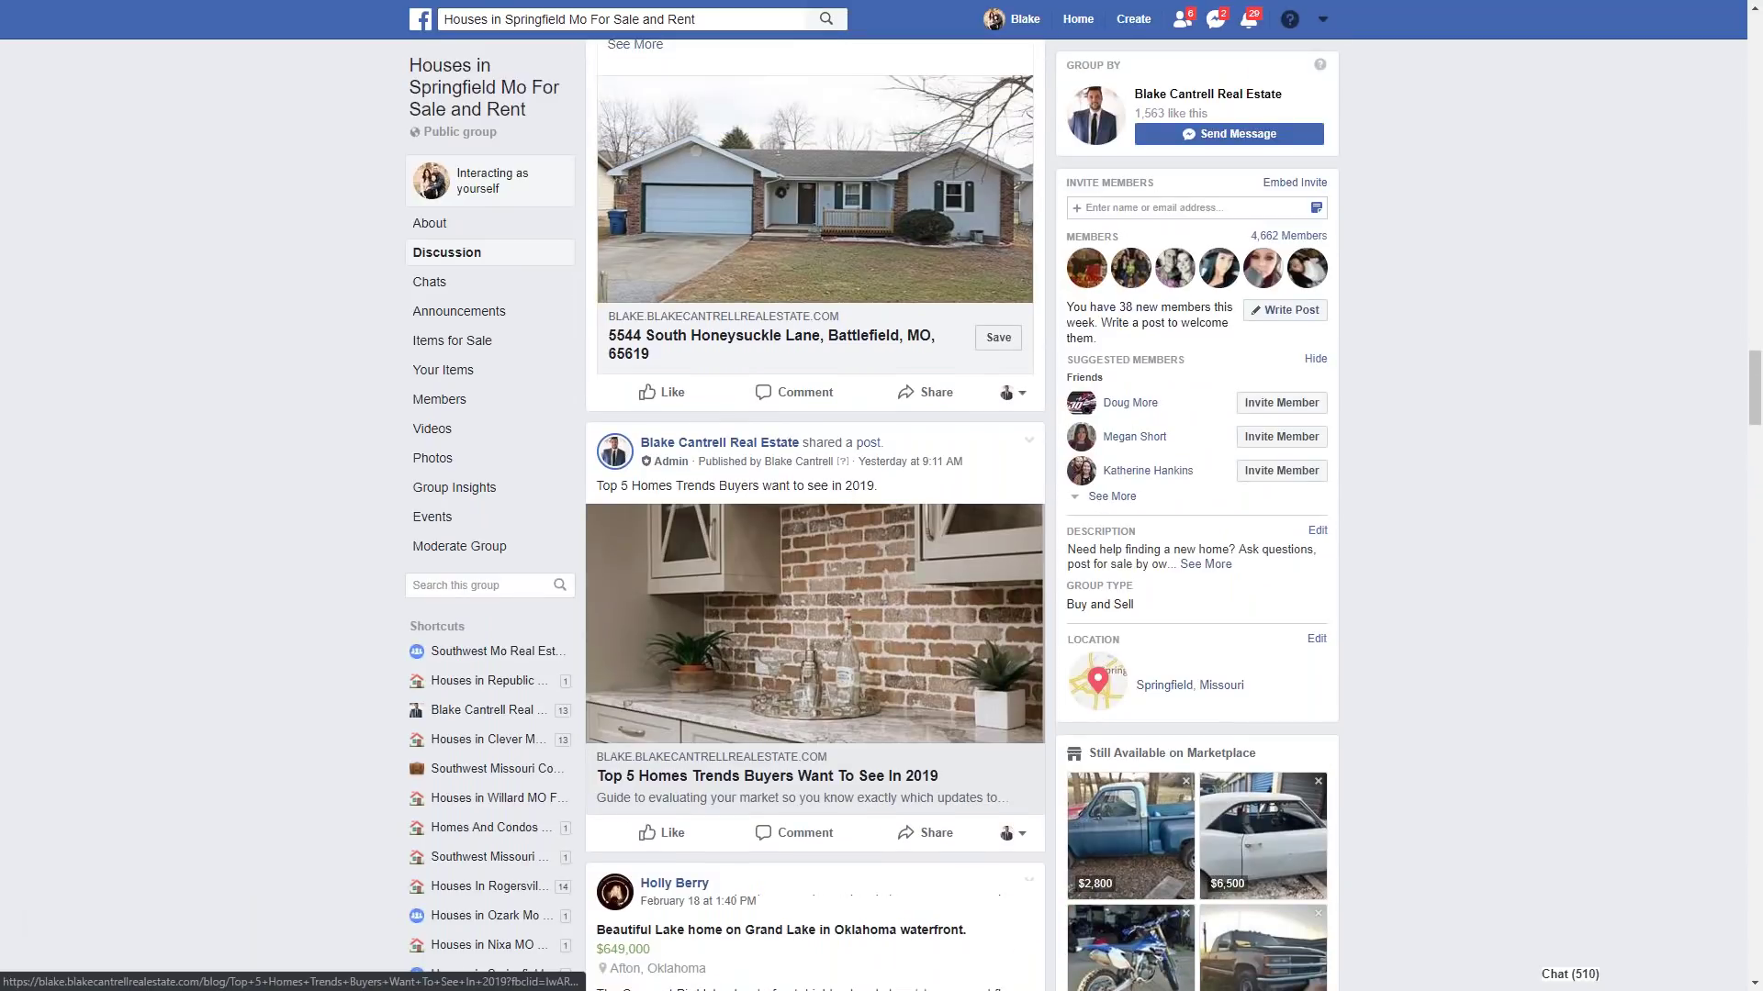
{"action": "scroll", "coordinate": [815, 514], "scroll_direction": "up", "scroll_amount": 10}
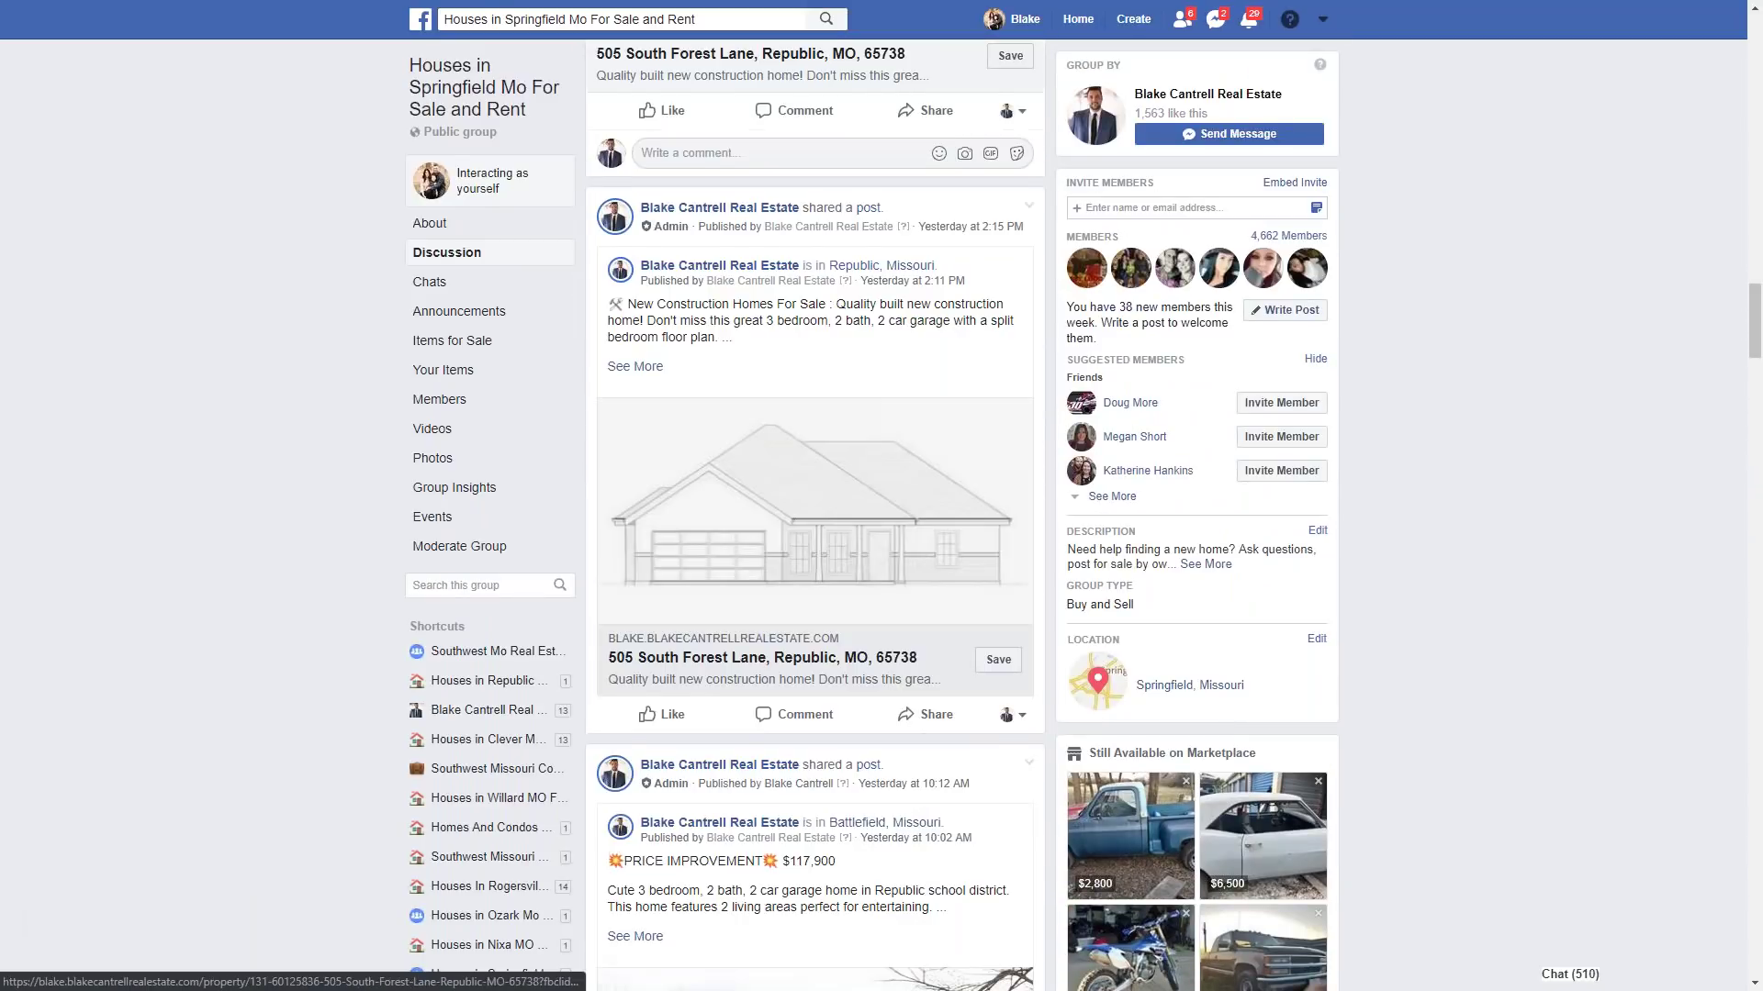
{"action": "scroll", "coordinate": [815, 514], "scroll_direction": "up", "scroll_amount": 10}
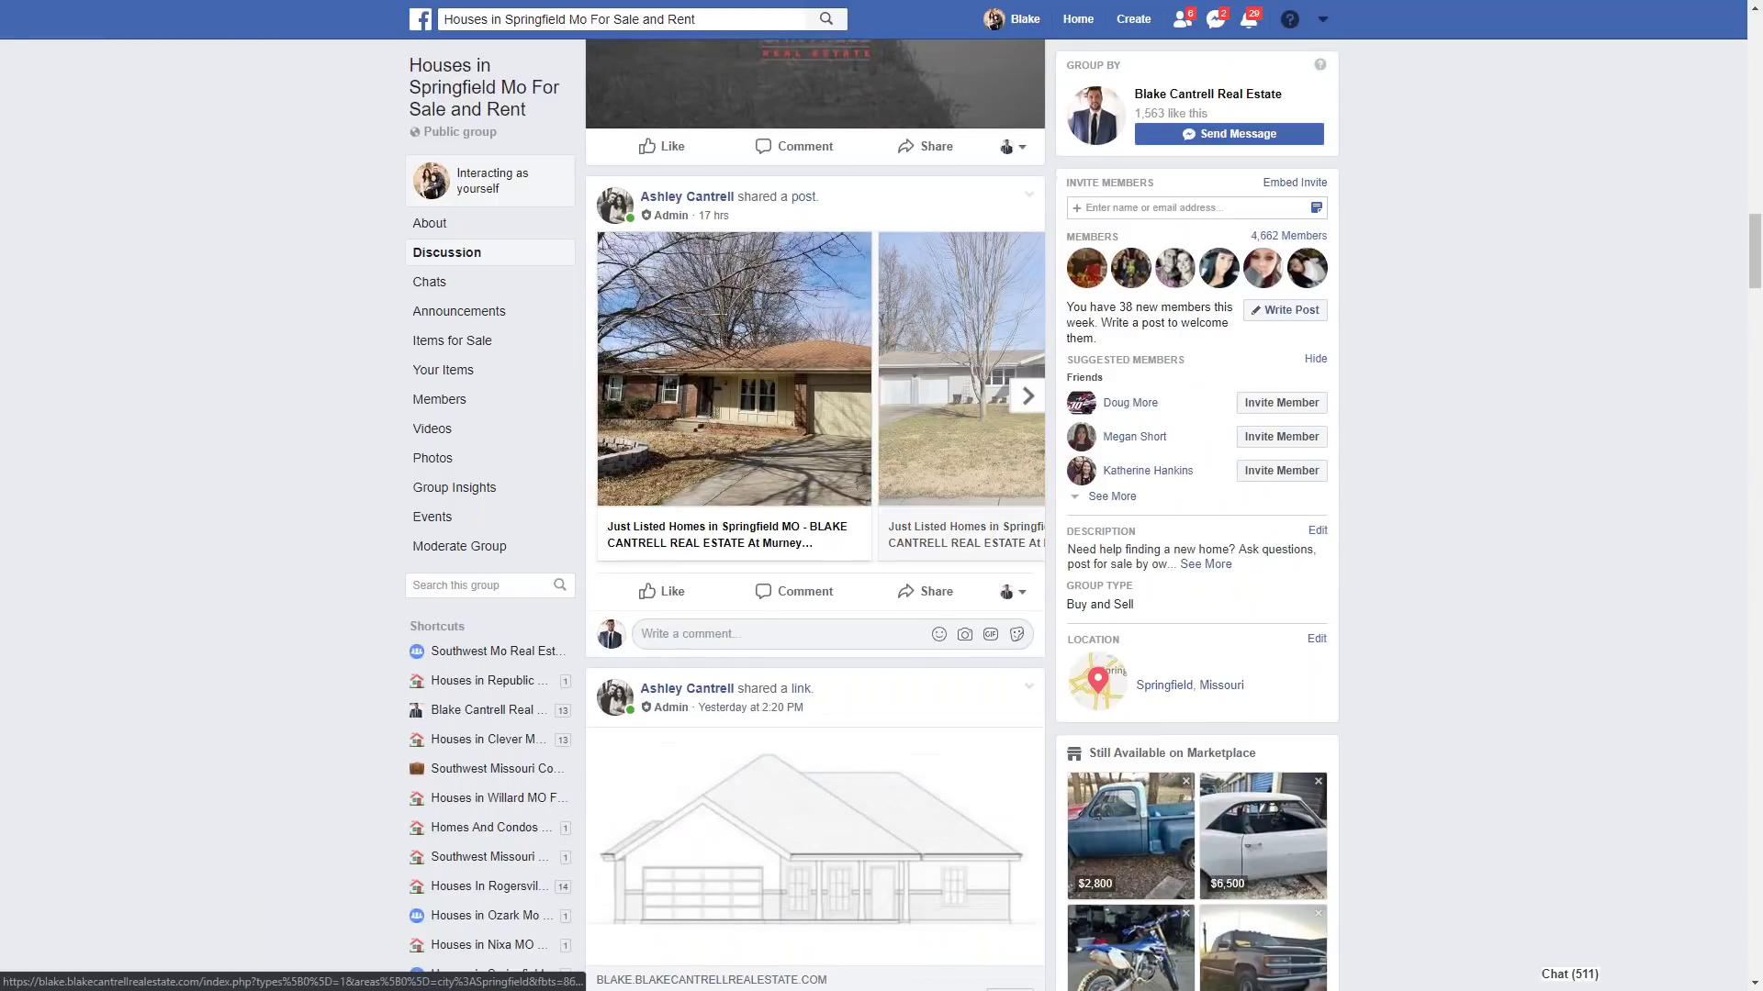
{"action": "scroll", "coordinate": [816, 514], "scroll_direction": "up", "scroll_amount": 15}
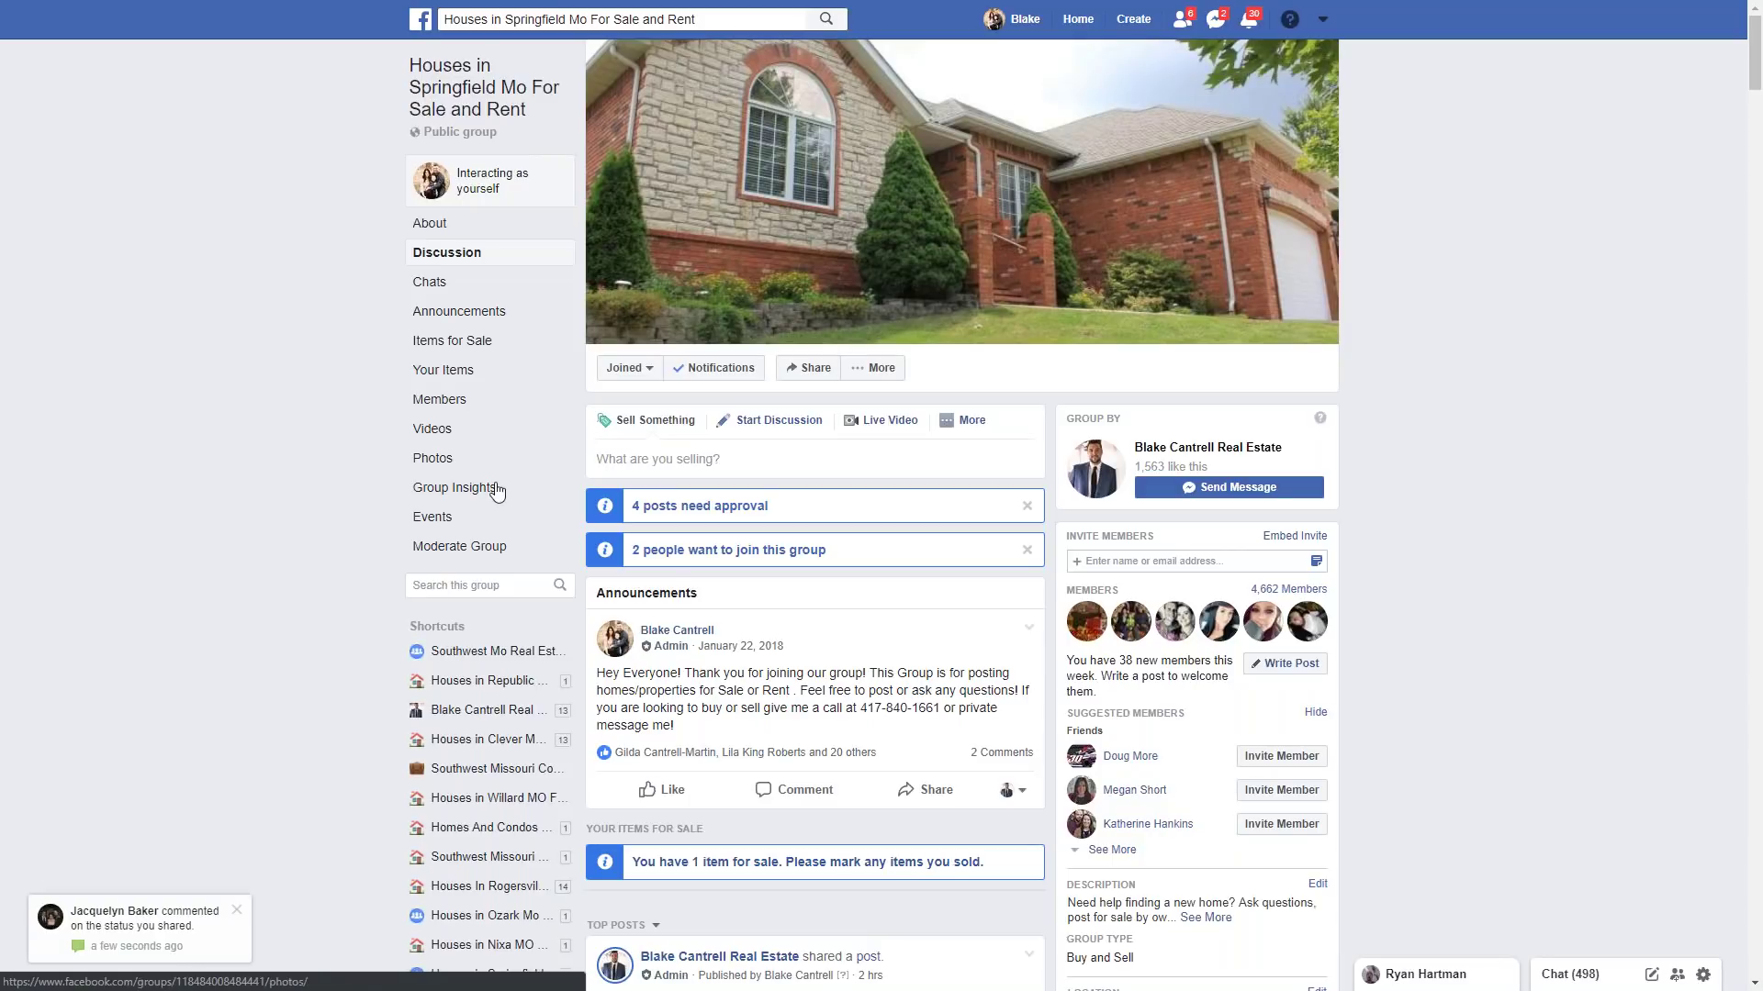
{"action": "scroll", "coordinate": [693, 625], "scroll_direction": "down", "scroll_amount": 3}
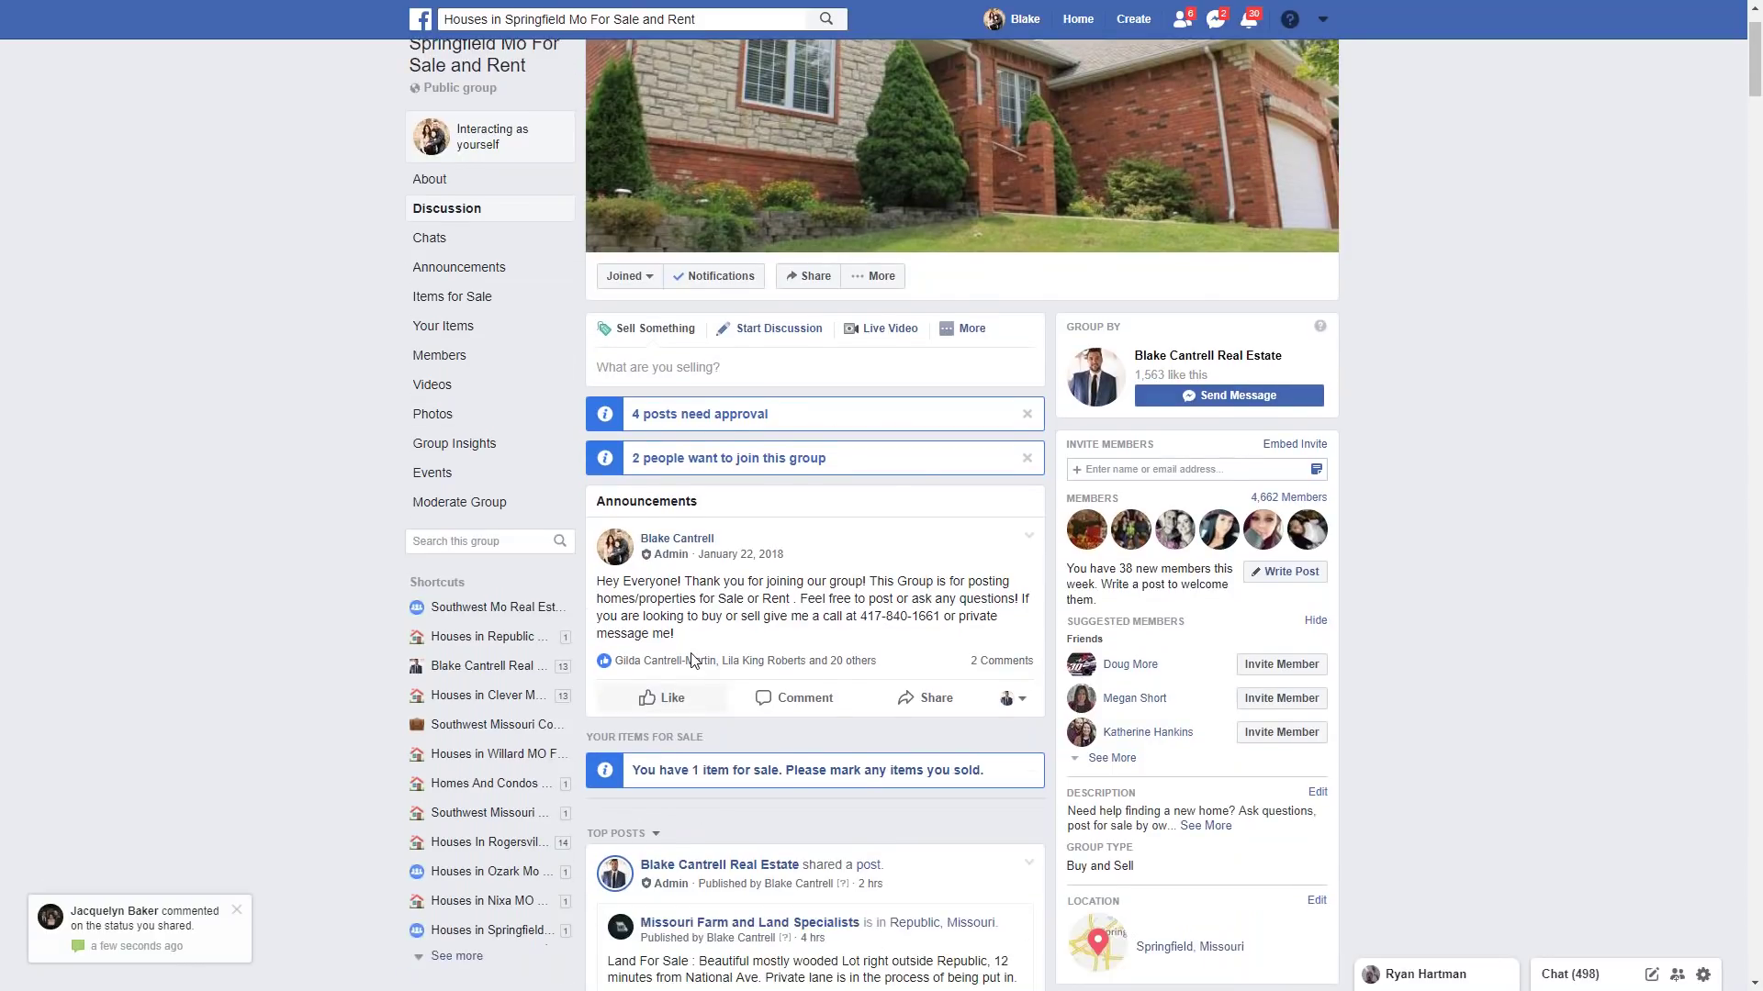
{"action": "scroll", "coordinate": [695, 542], "scroll_direction": "down", "scroll_amount": 1}
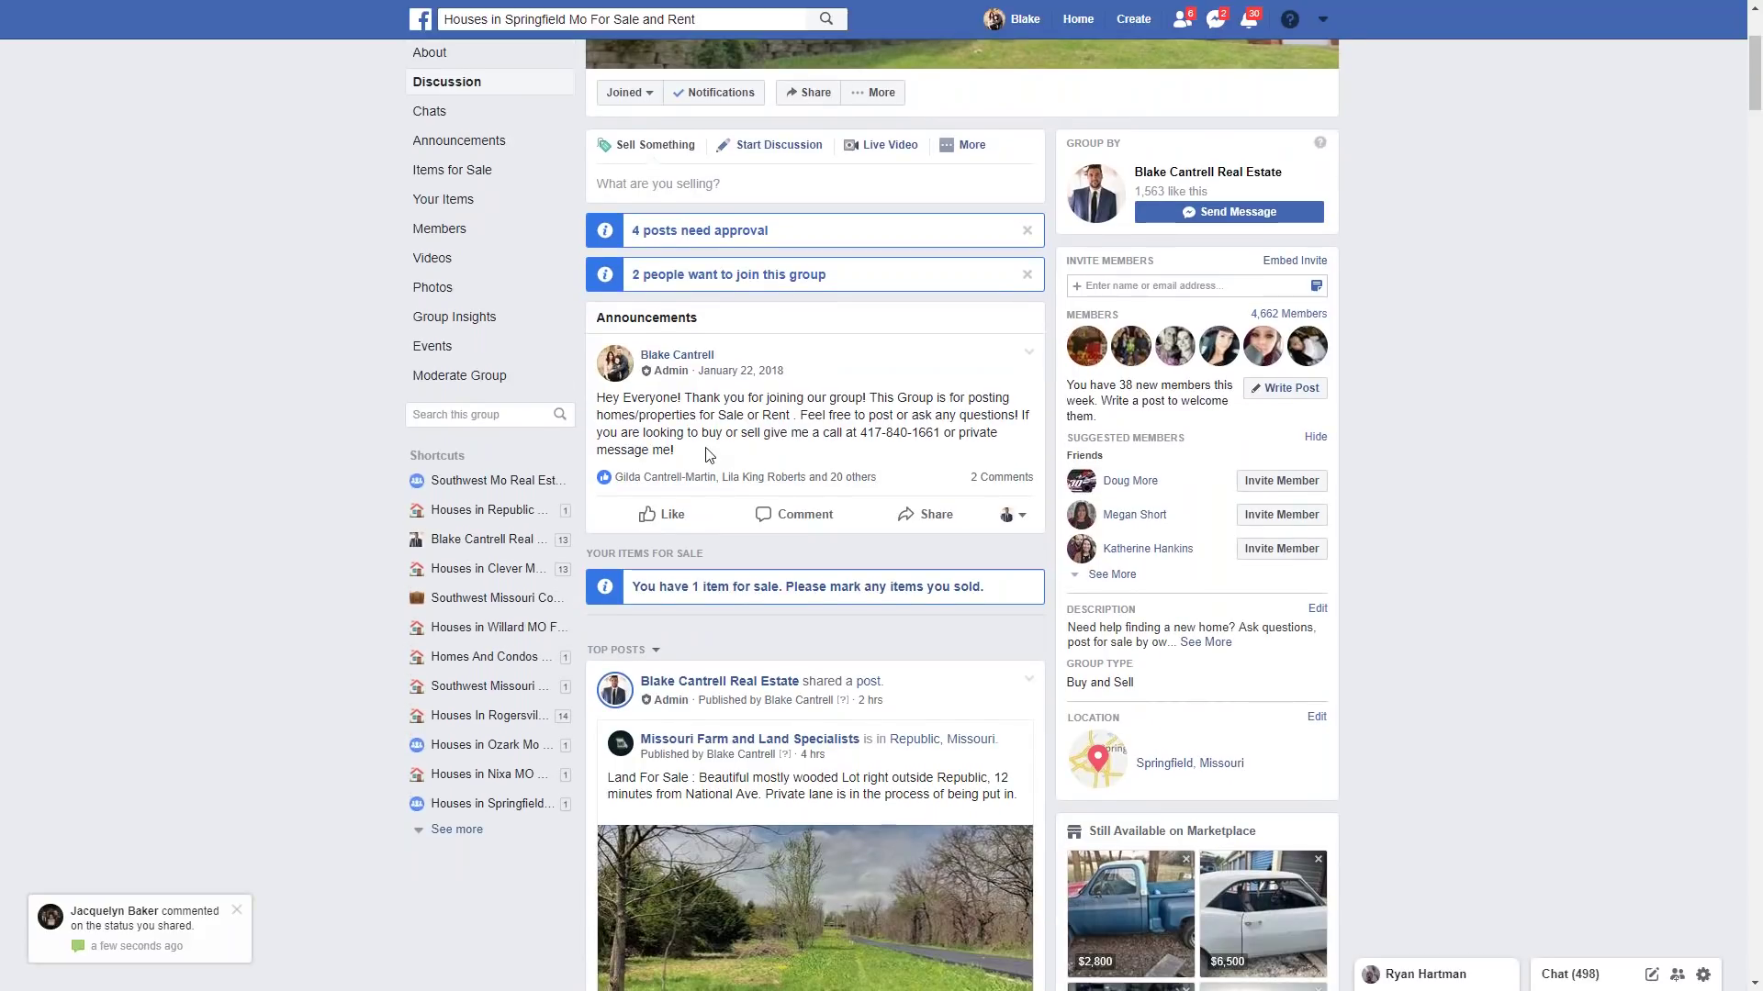
{"action": "scroll", "coordinate": [710, 454], "scroll_direction": "down", "scroll_amount": 1}
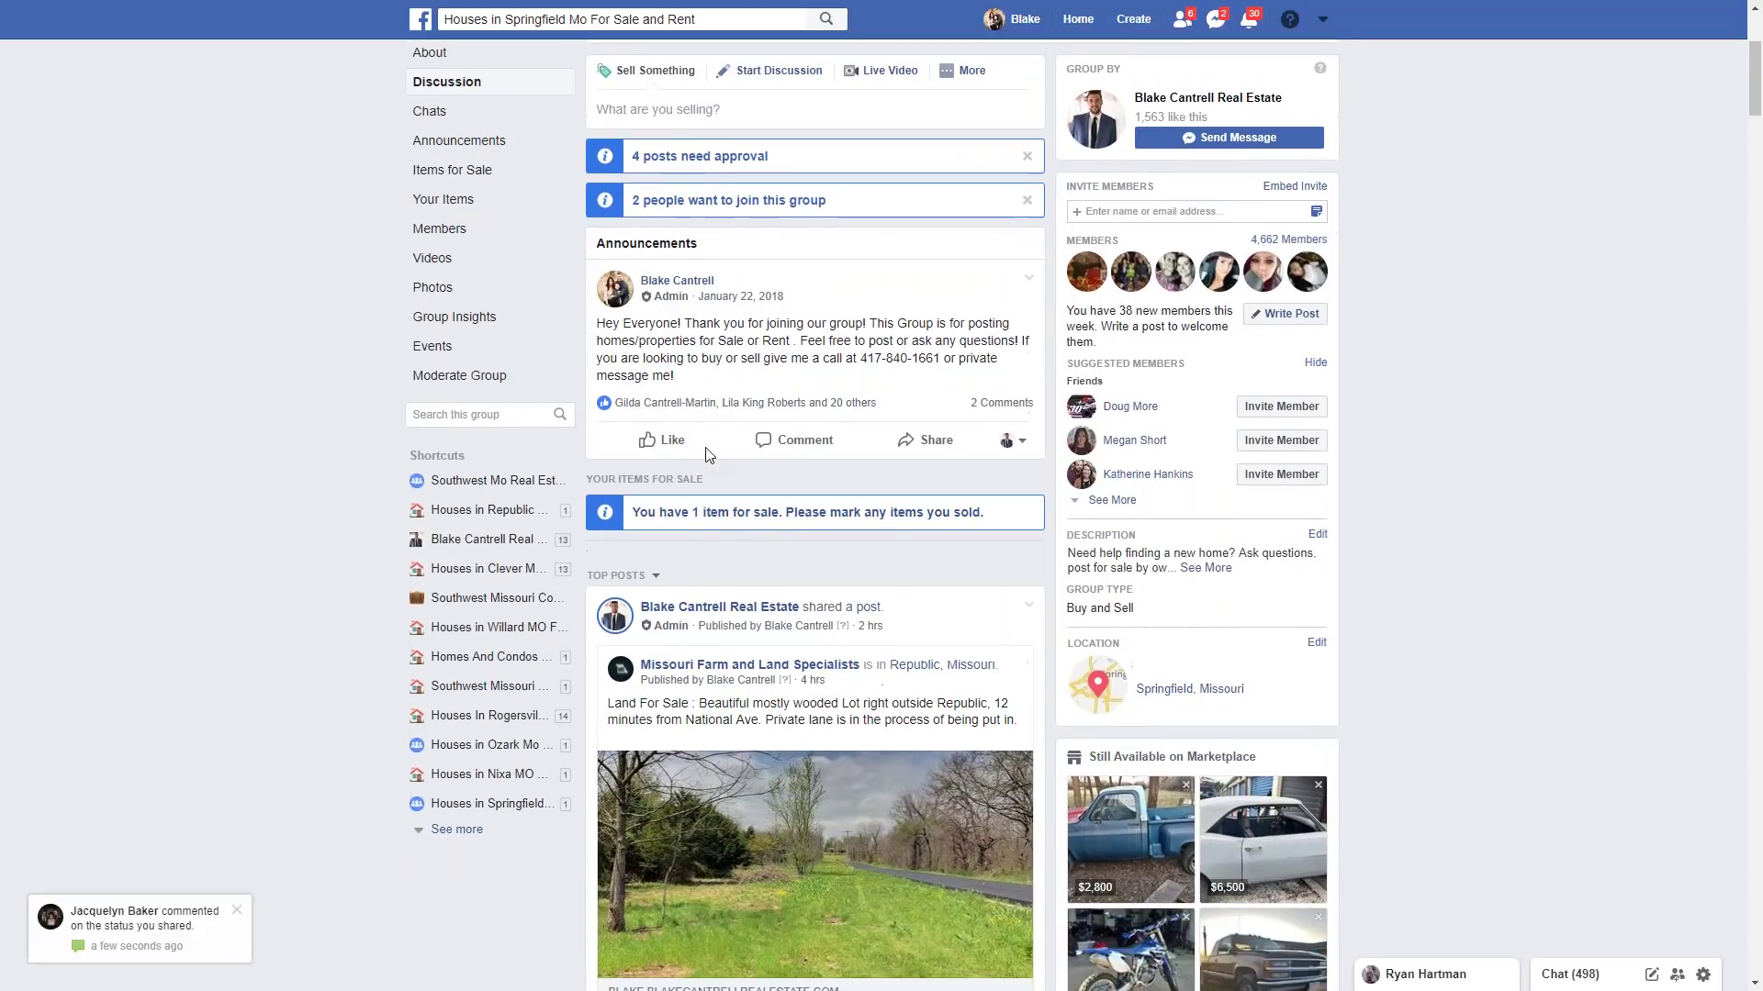
{"action": "mouse_move", "coordinate": [710, 386]}
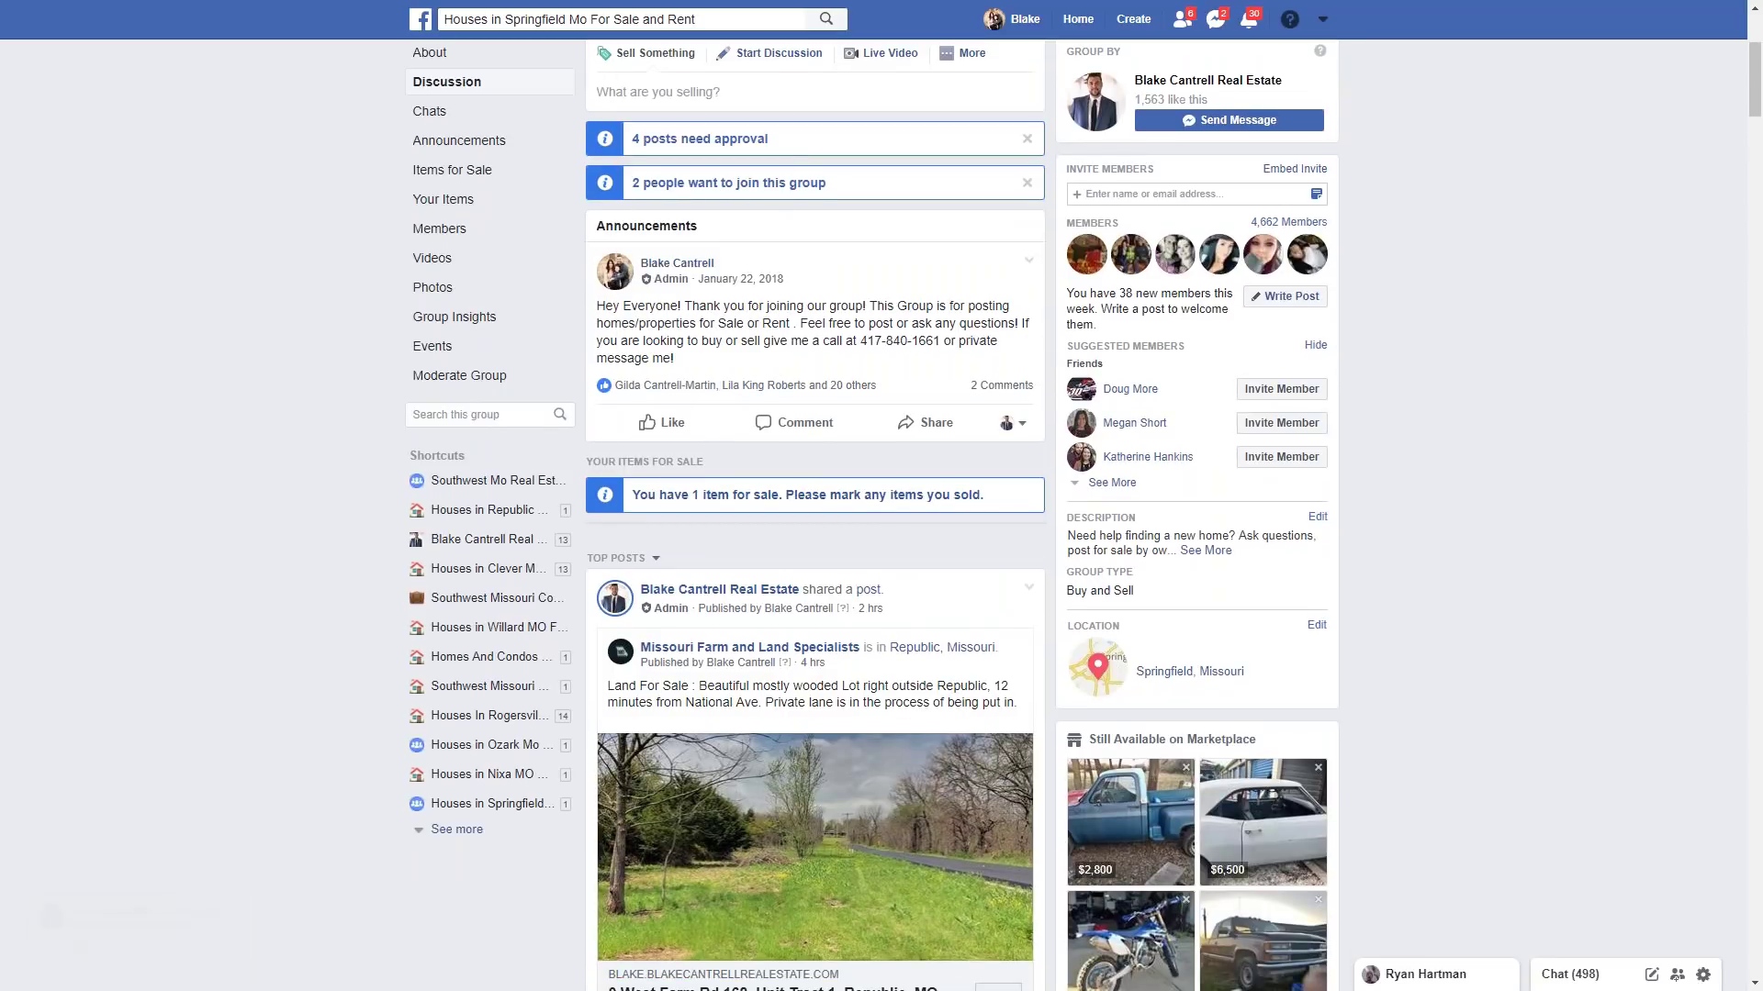
{"action": "scroll", "coordinate": [828, 367], "scroll_direction": "up", "scroll_amount": 1}
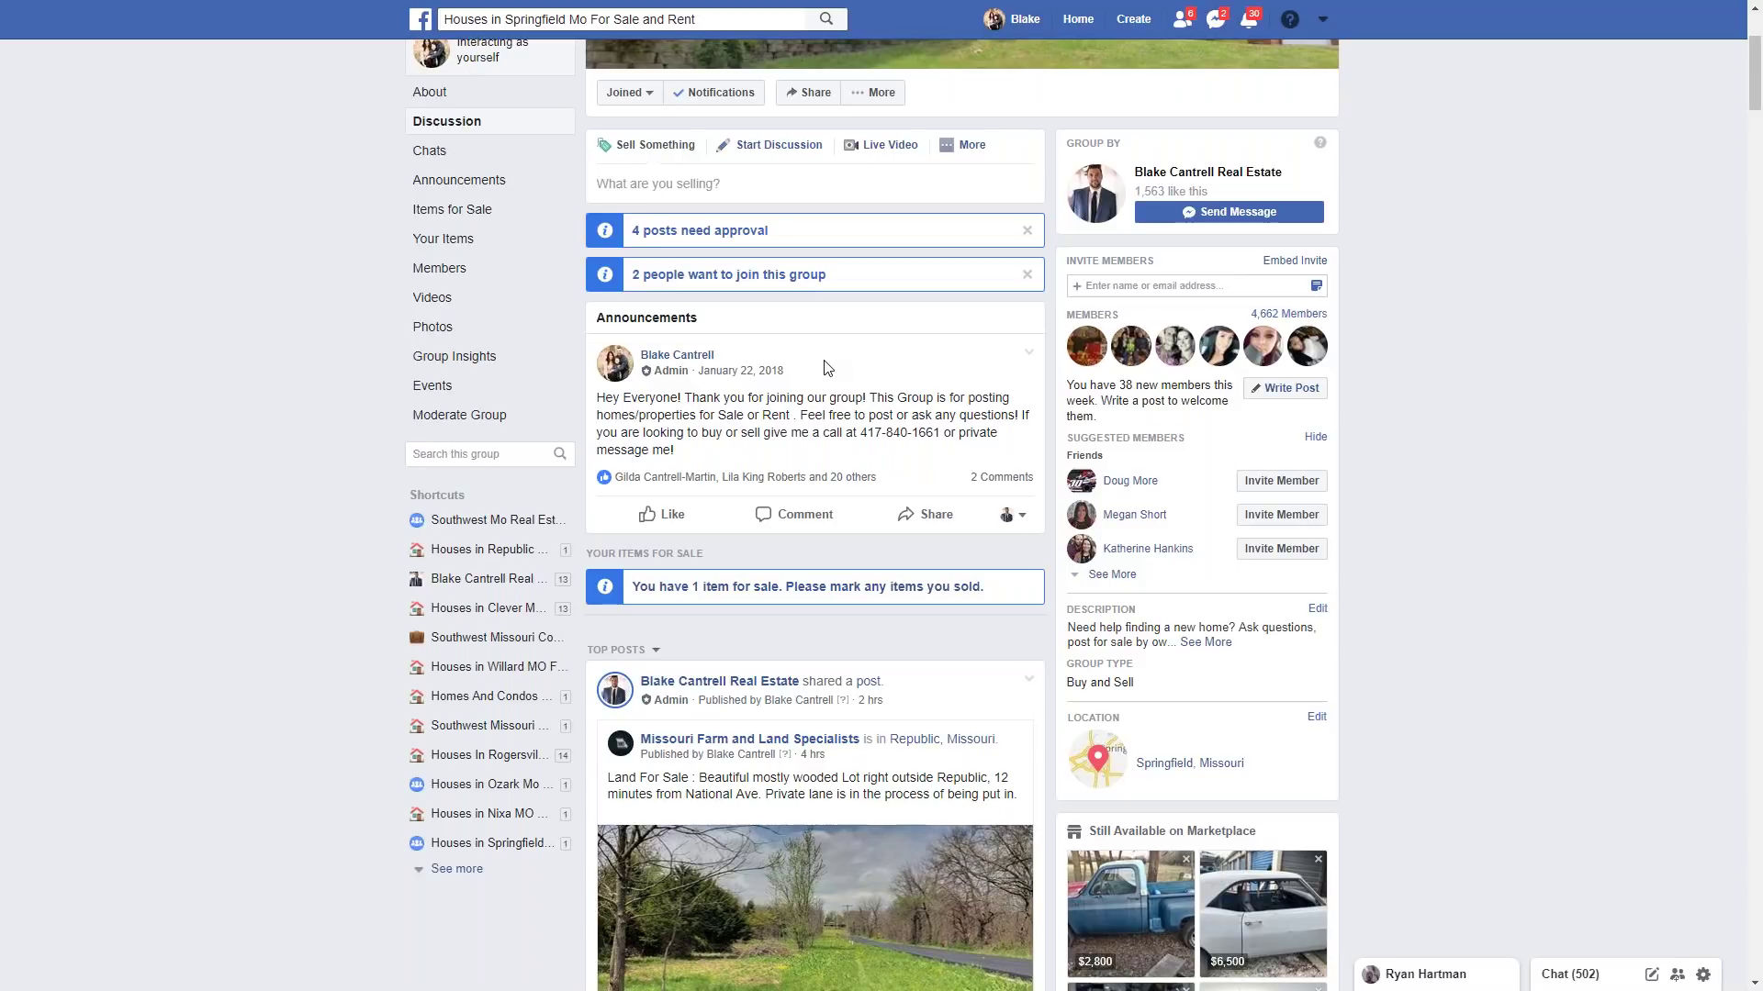
{"action": "scroll", "coordinate": [827, 367], "scroll_direction": "up", "scroll_amount": 1}
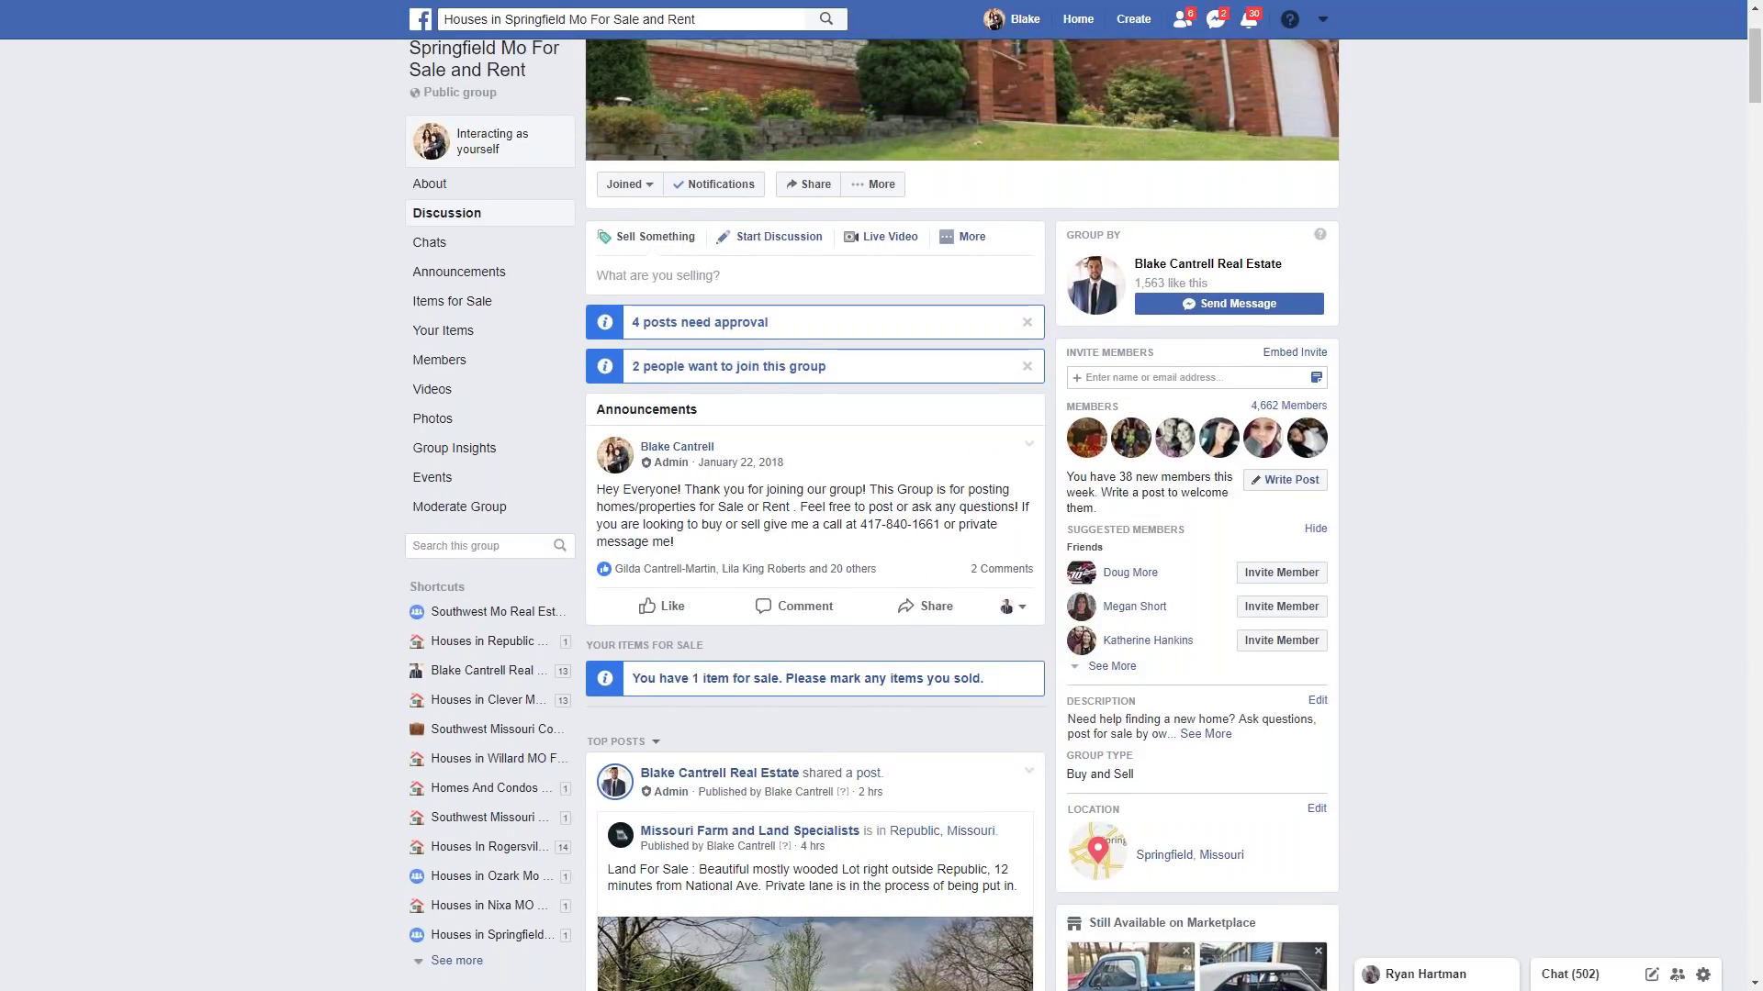
{"action": "scroll", "coordinate": [734, 376], "scroll_direction": "up", "scroll_amount": 2}
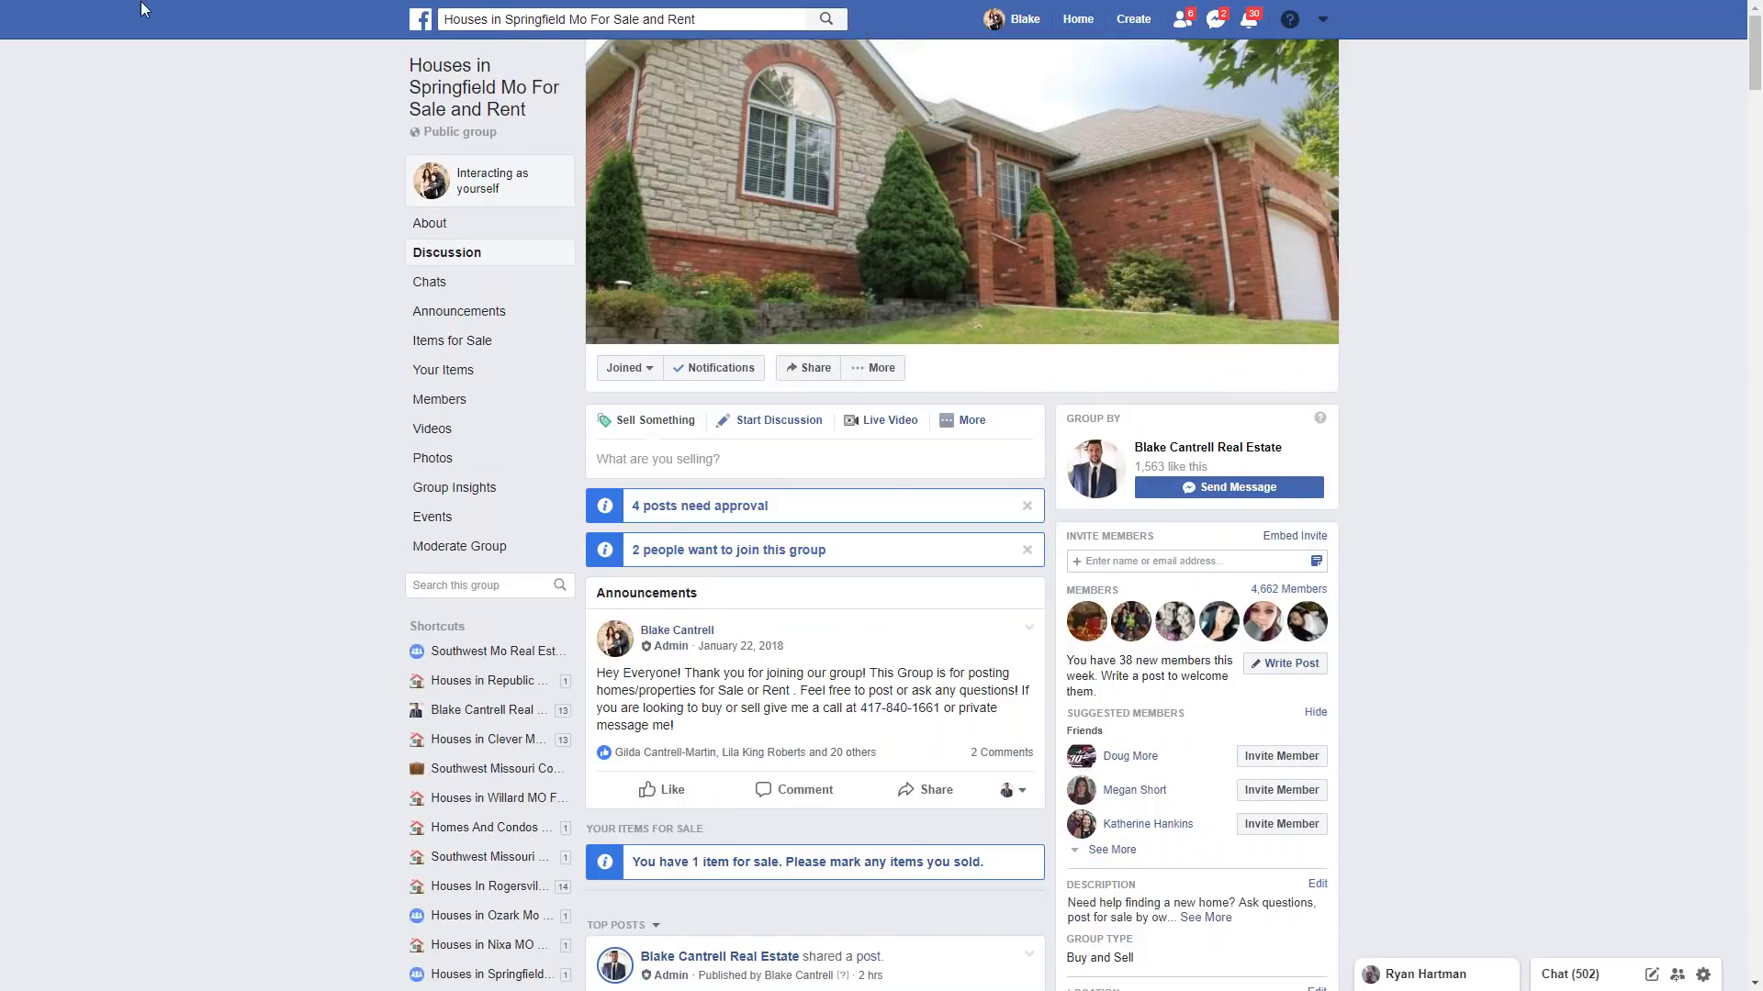
- Leave the full-screen group view, switch to the Kunversion squeeze page builder and open the agent's own website
{"action": "mouse_move", "coordinate": [140, 0]}
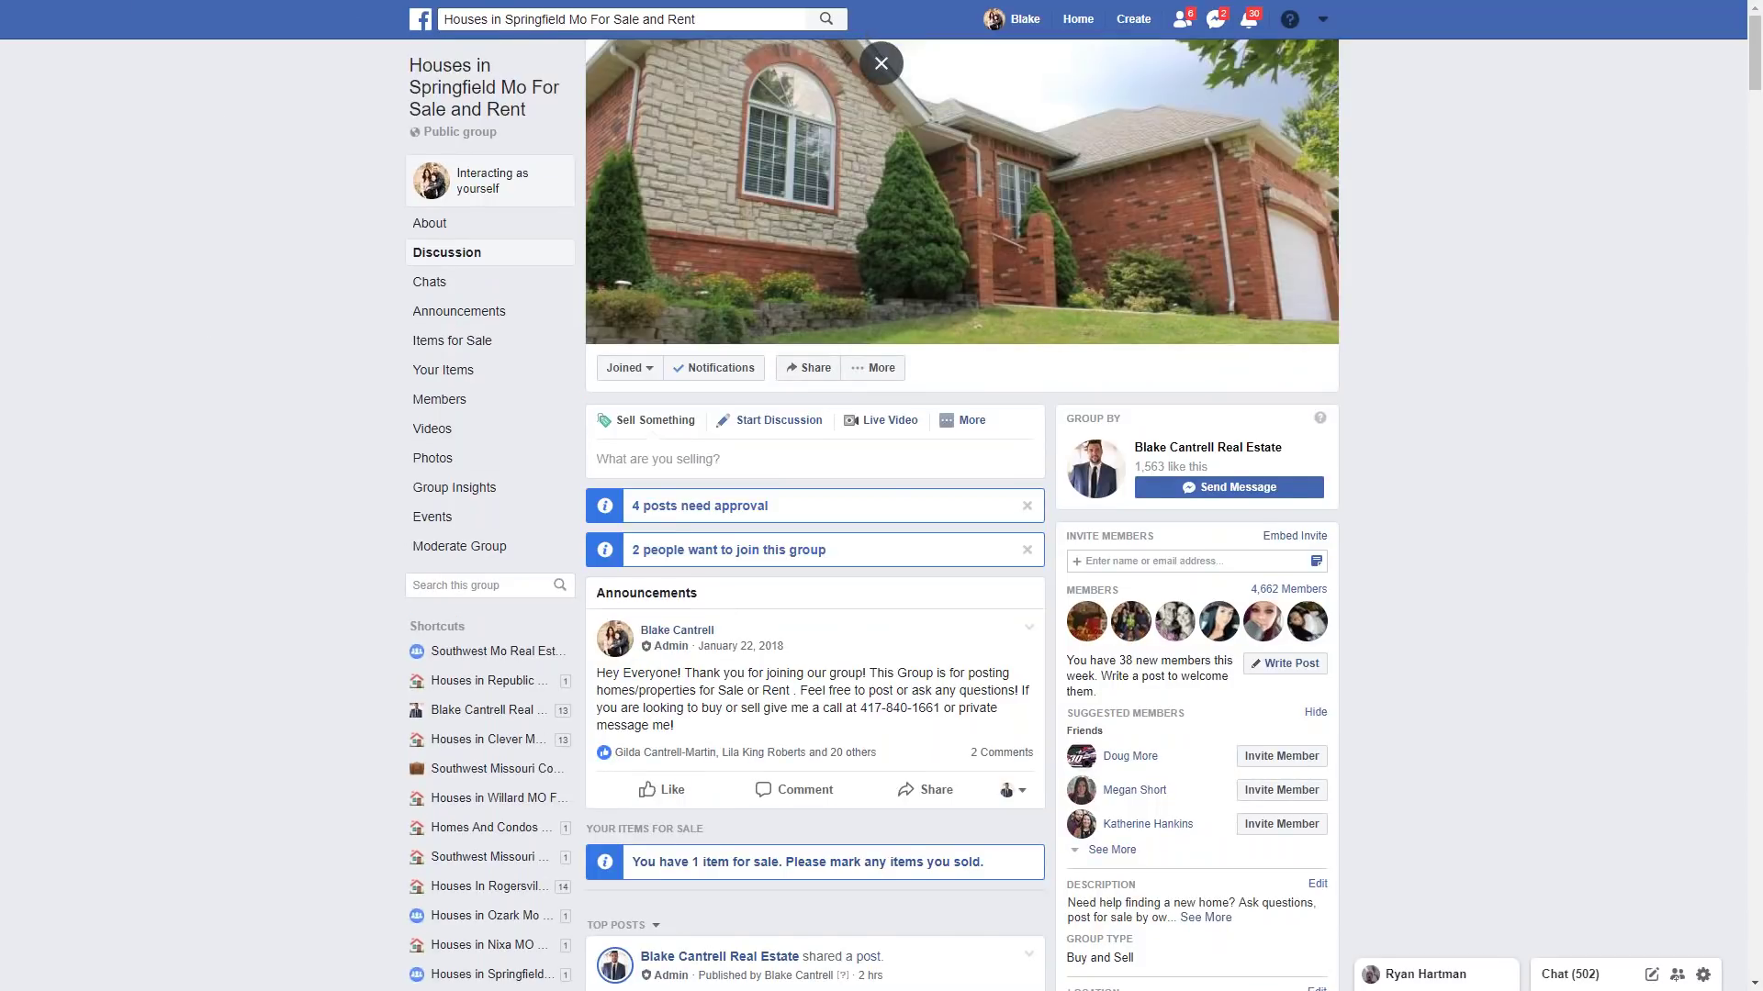
{"action": "left_click", "coordinate": [880, 64]}
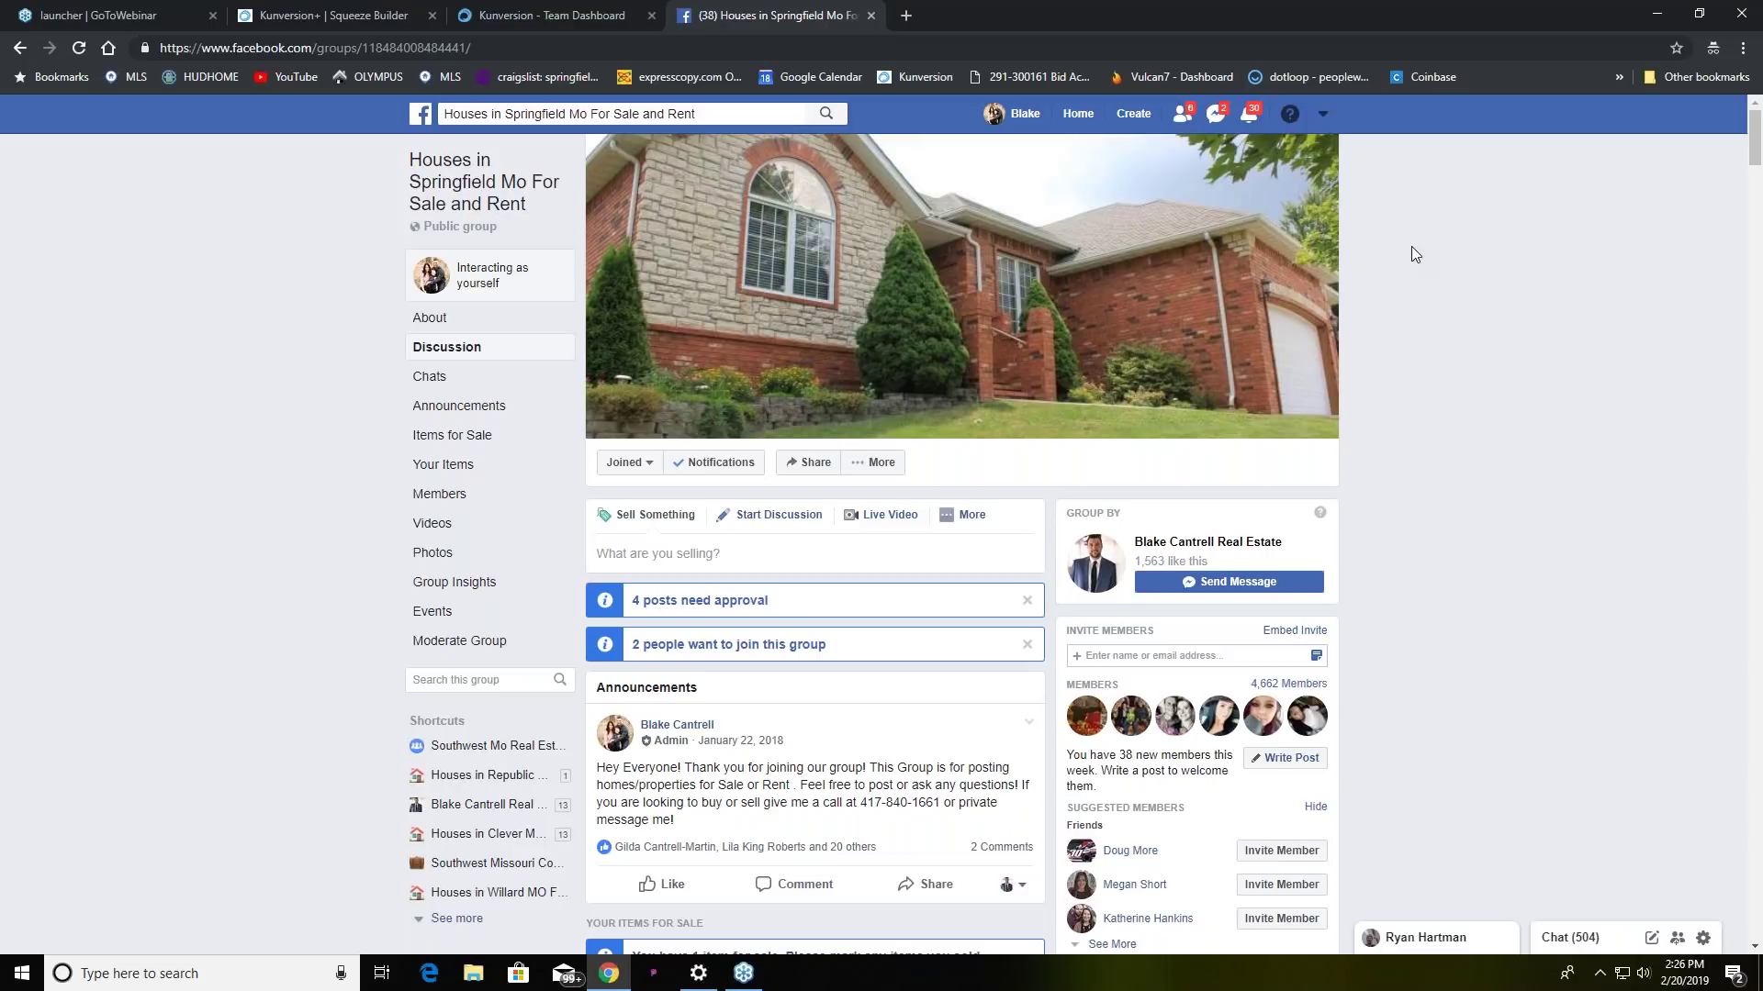
{"action": "left_click", "coordinate": [365, 17]}
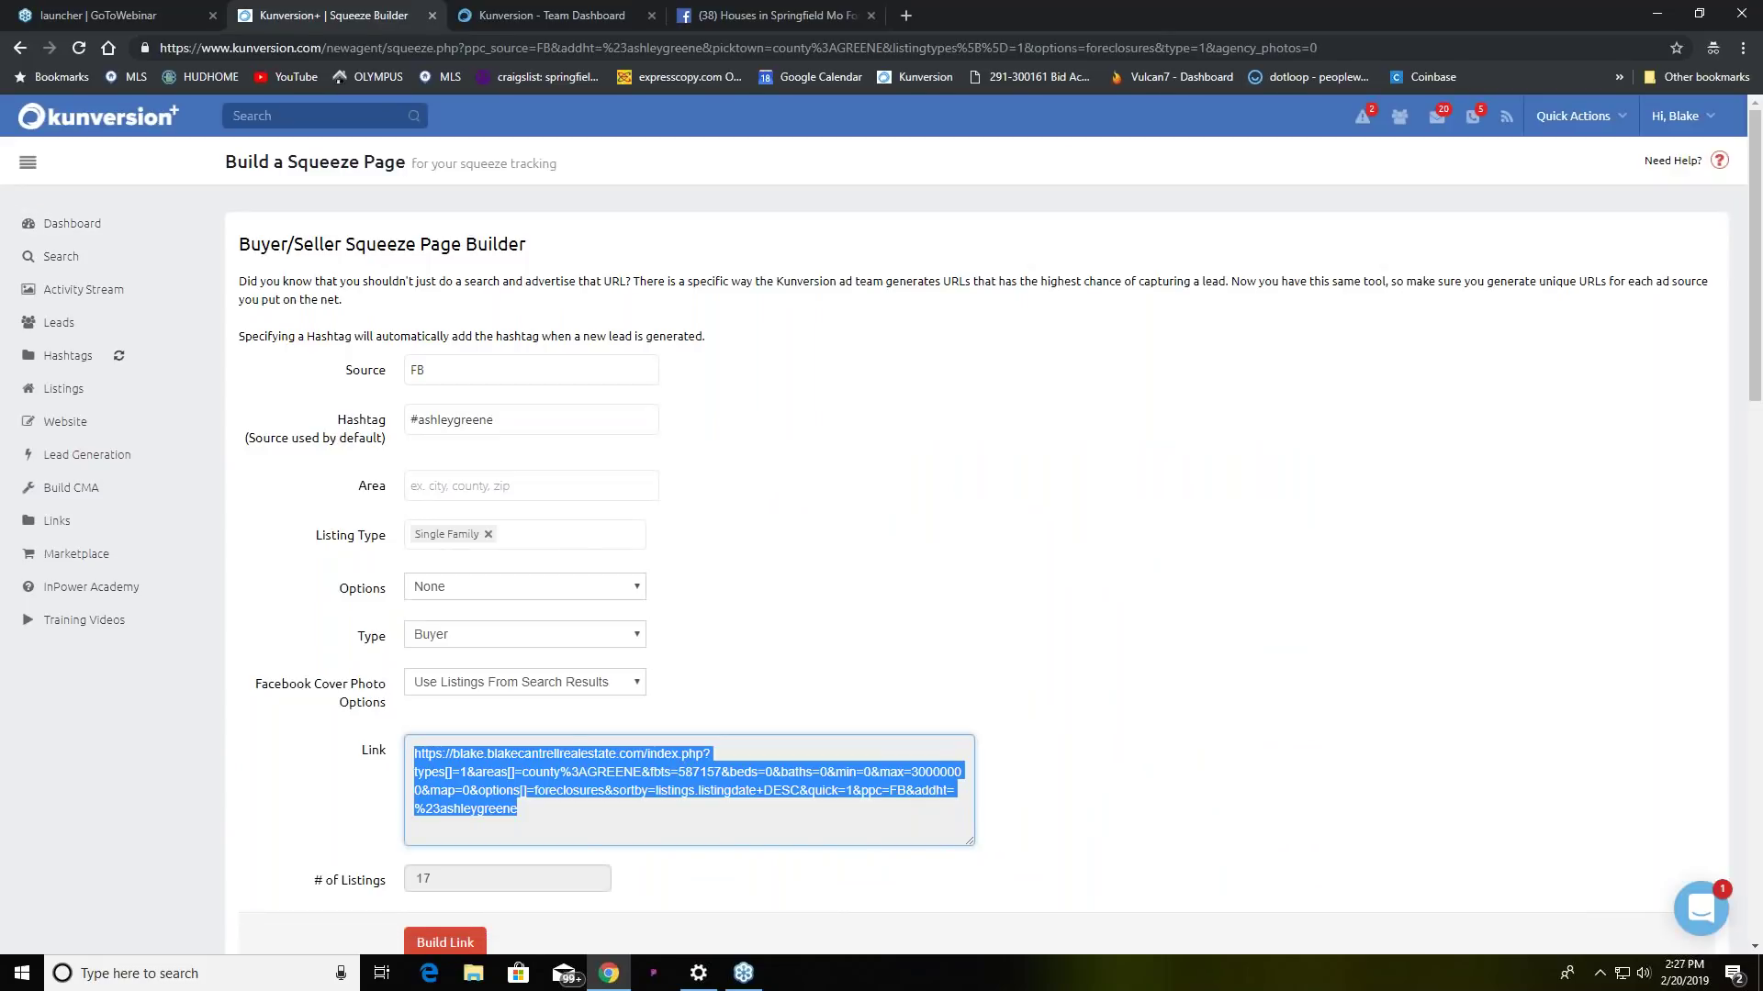
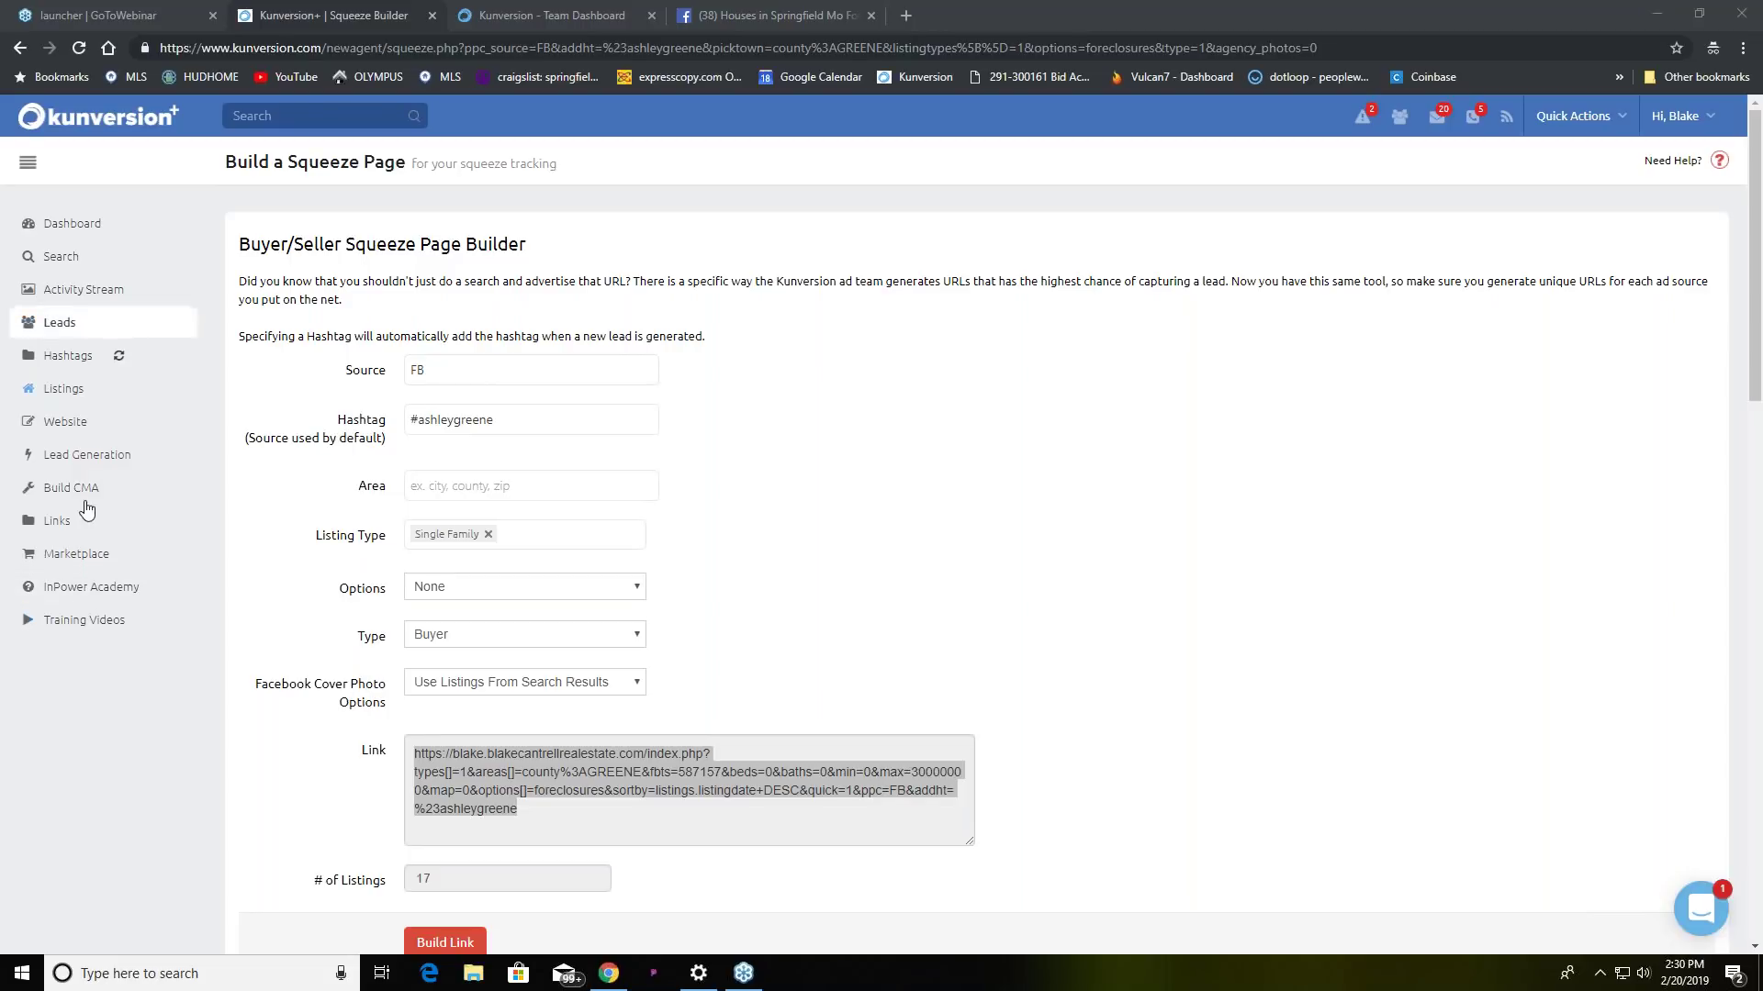
{"action": "left_click", "coordinate": [96, 422]}
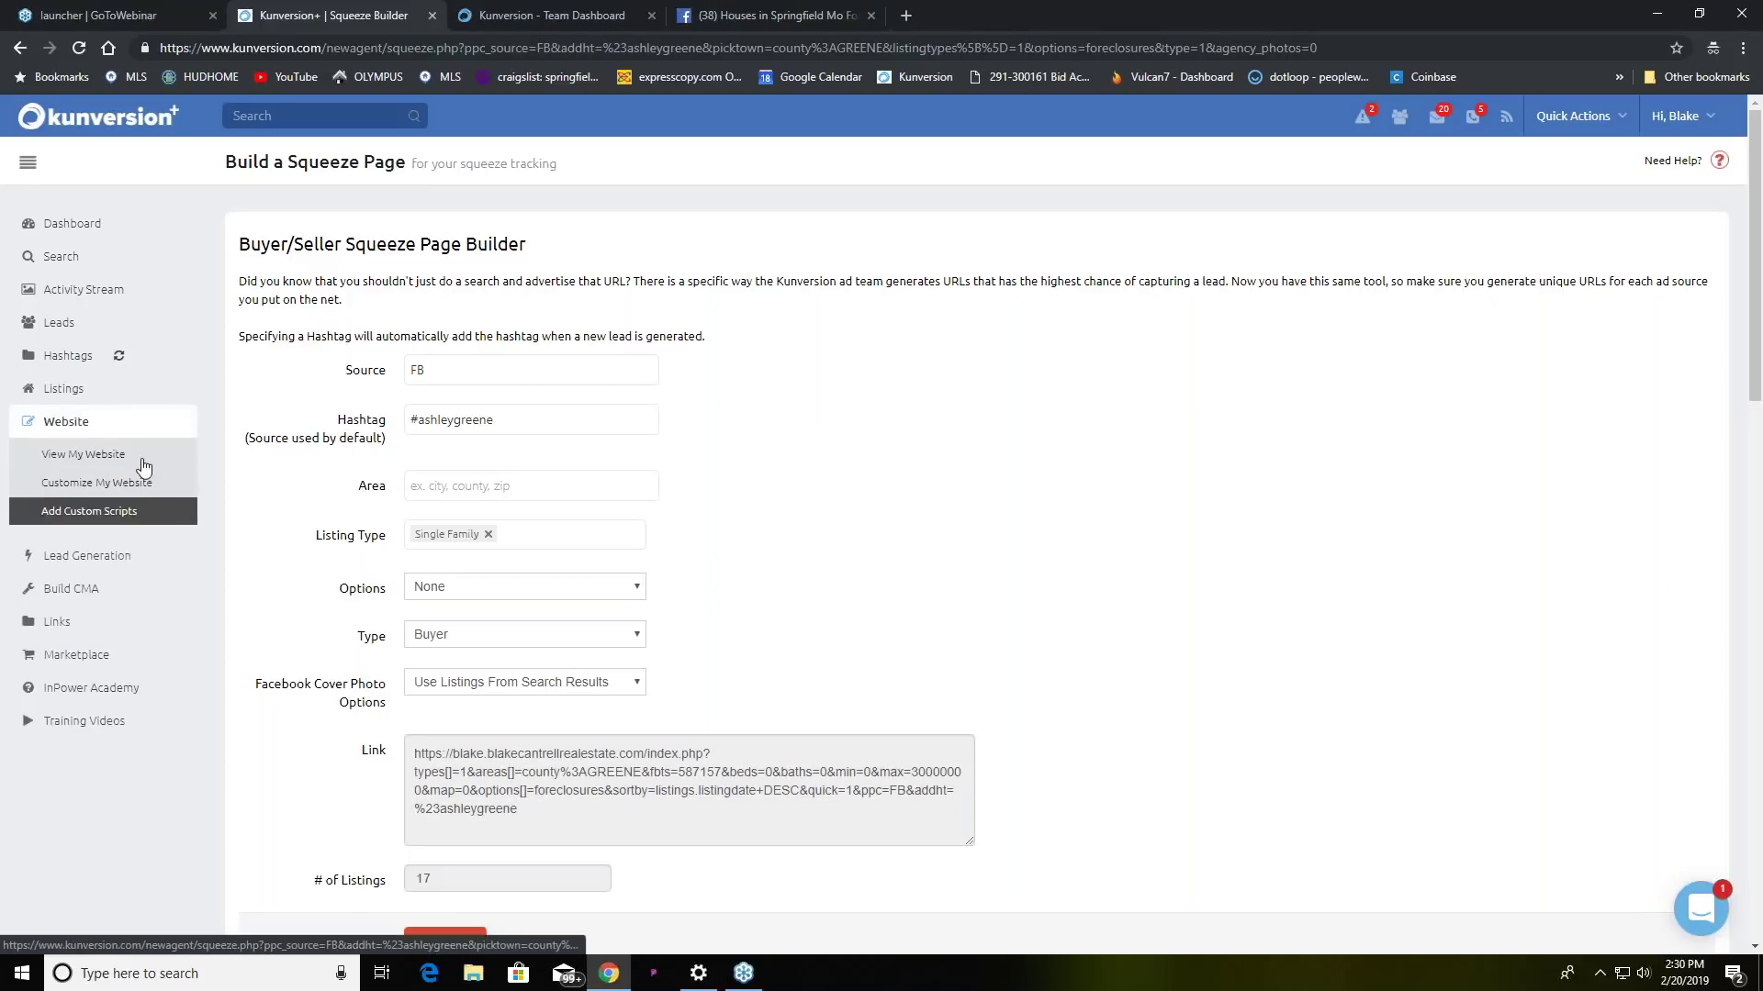
{"action": "left_click", "coordinate": [144, 460]}
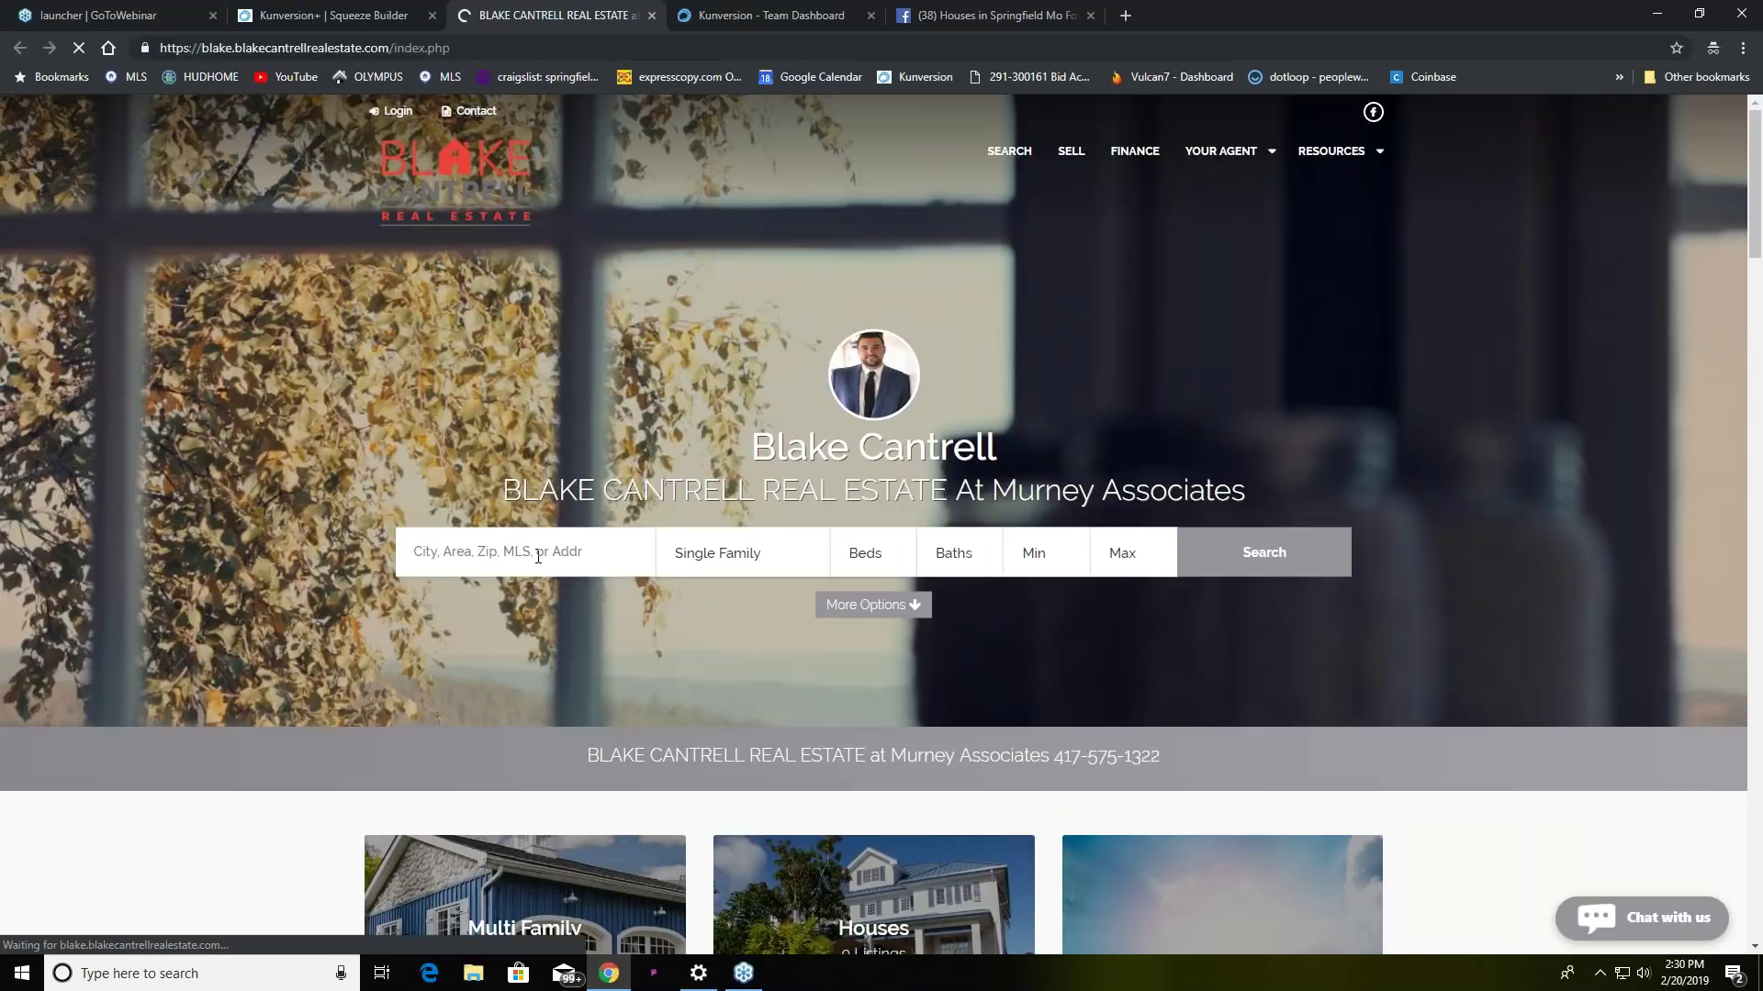
- Enter Greene county as the home search location on the agent website and expand the additional search options
{"action": "left_click", "coordinate": [538, 557]}
{"action": "type", "text": "Greene"}
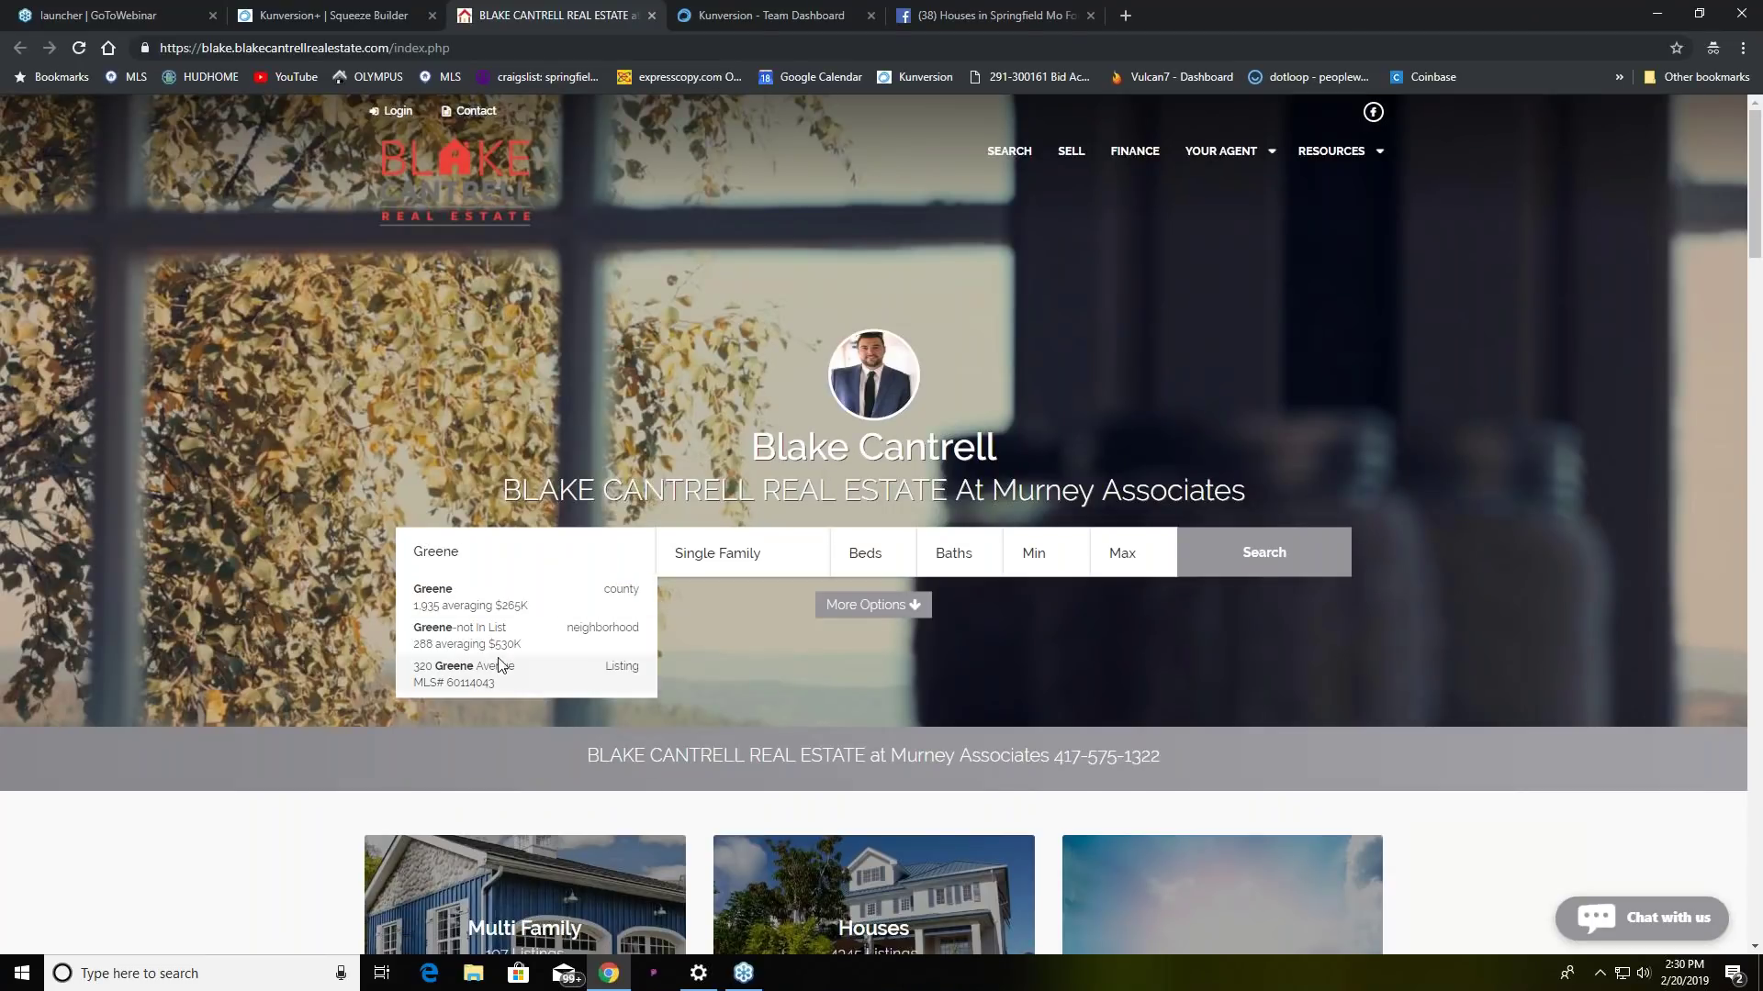
{"action": "left_click", "coordinate": [459, 597]}
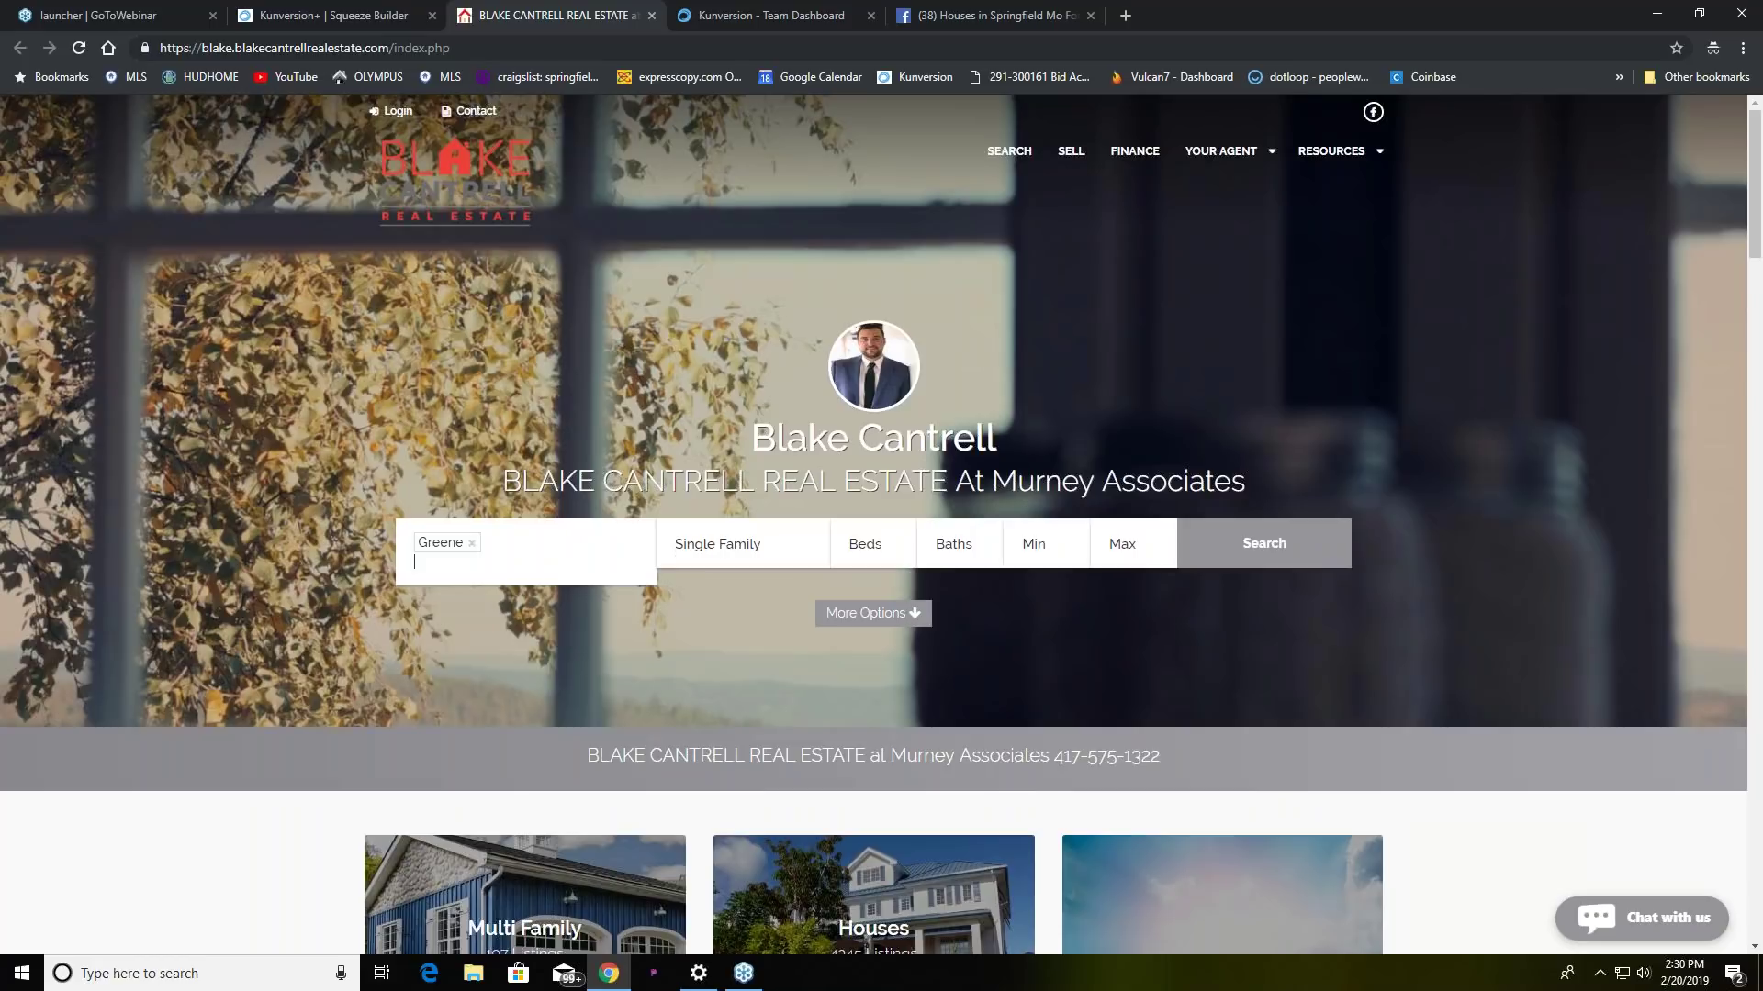
{"action": "left_click", "coordinate": [876, 613]}
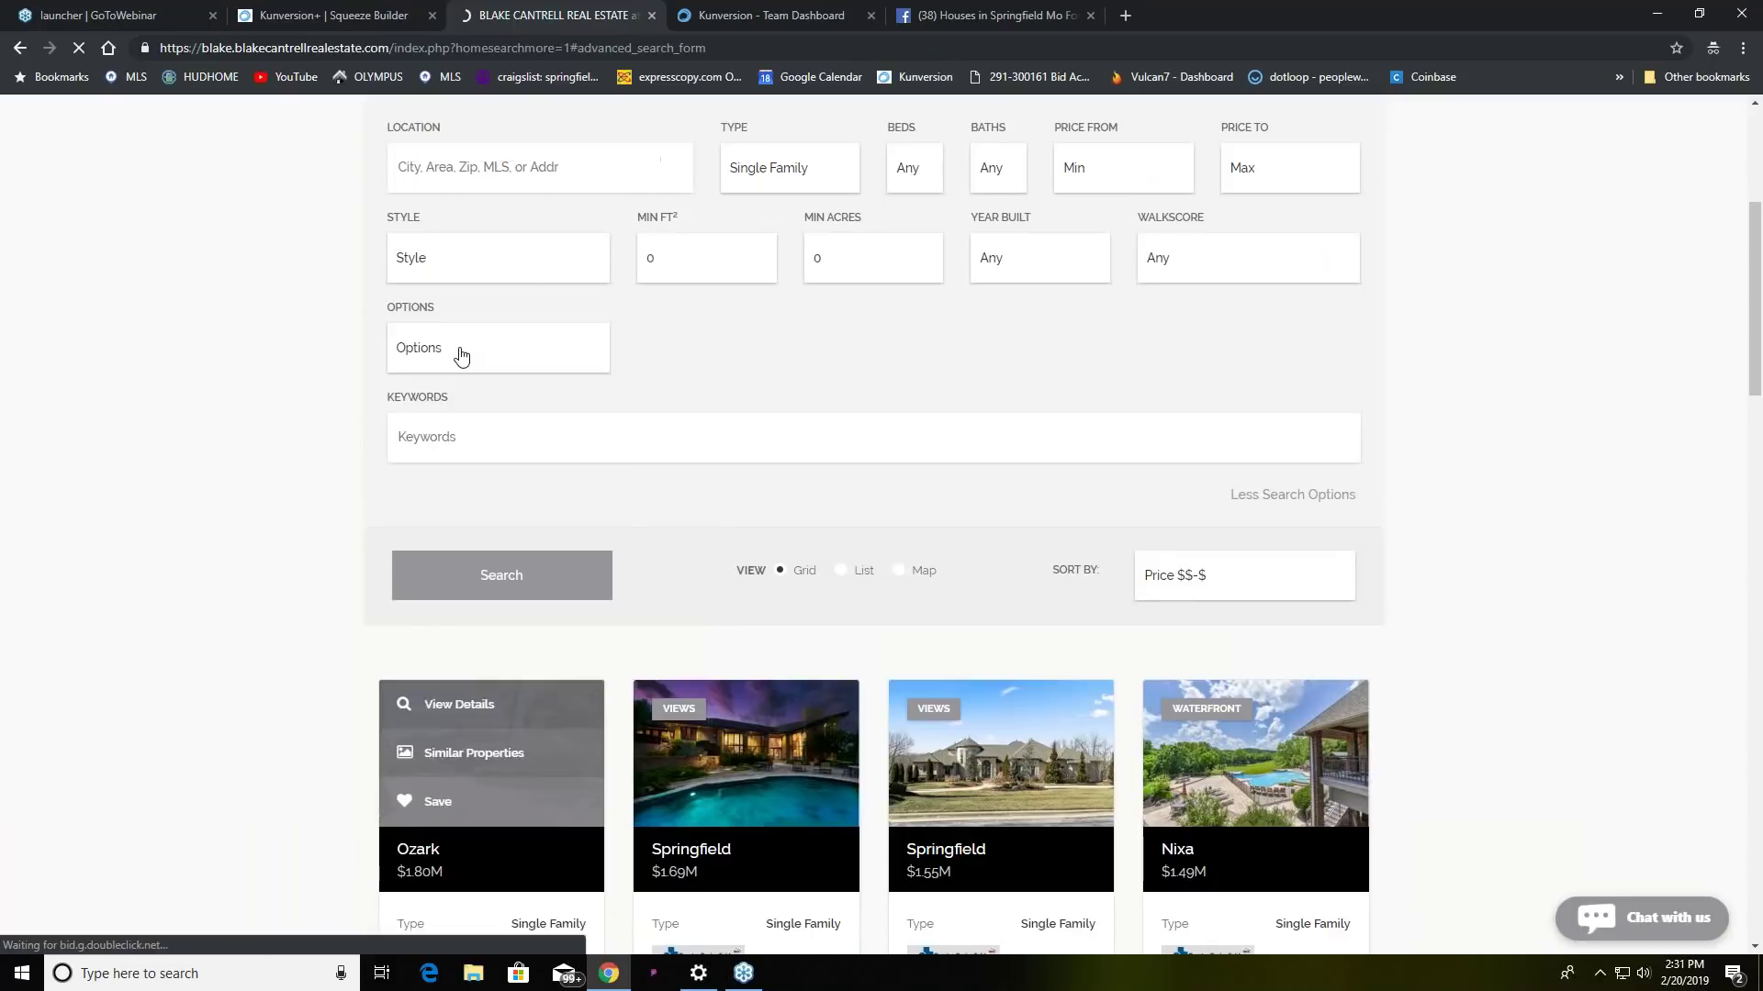
- Filter the single-family search by the Open House option, run it and look over the listings
{"action": "left_click", "coordinate": [460, 351]}
{"action": "left_click", "coordinate": [505, 549]}
{"action": "left_click", "coordinate": [754, 376]}
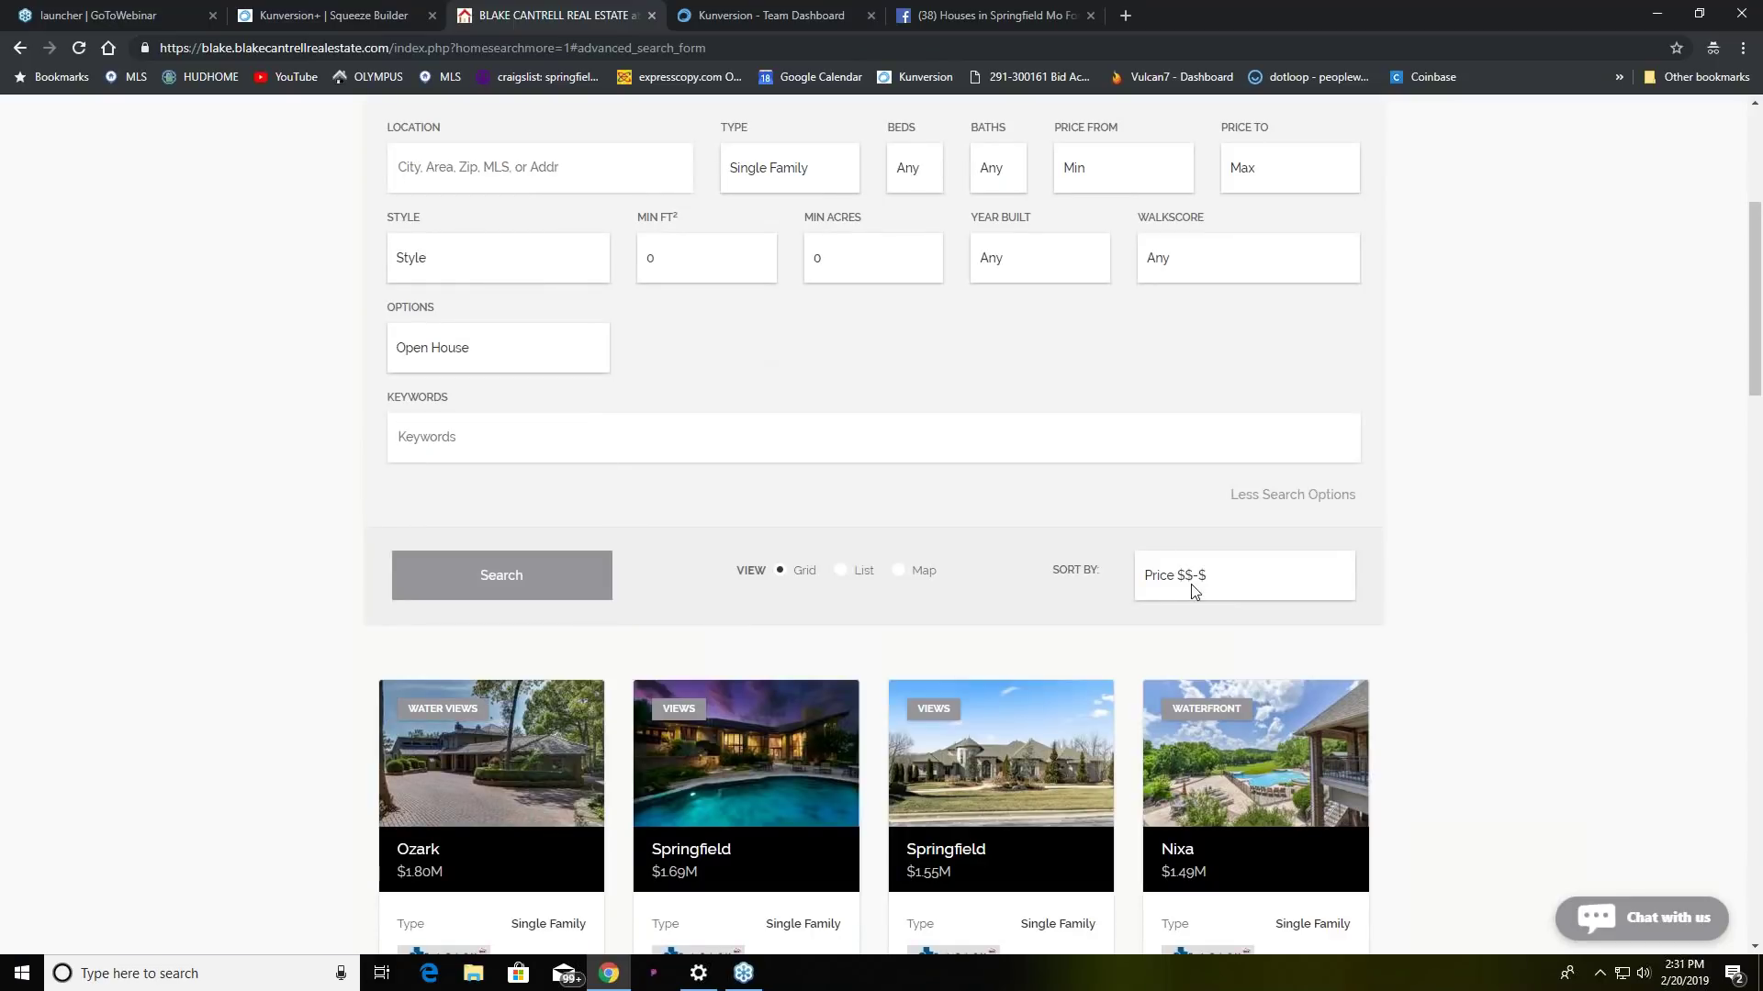
{"action": "left_click", "coordinate": [553, 574]}
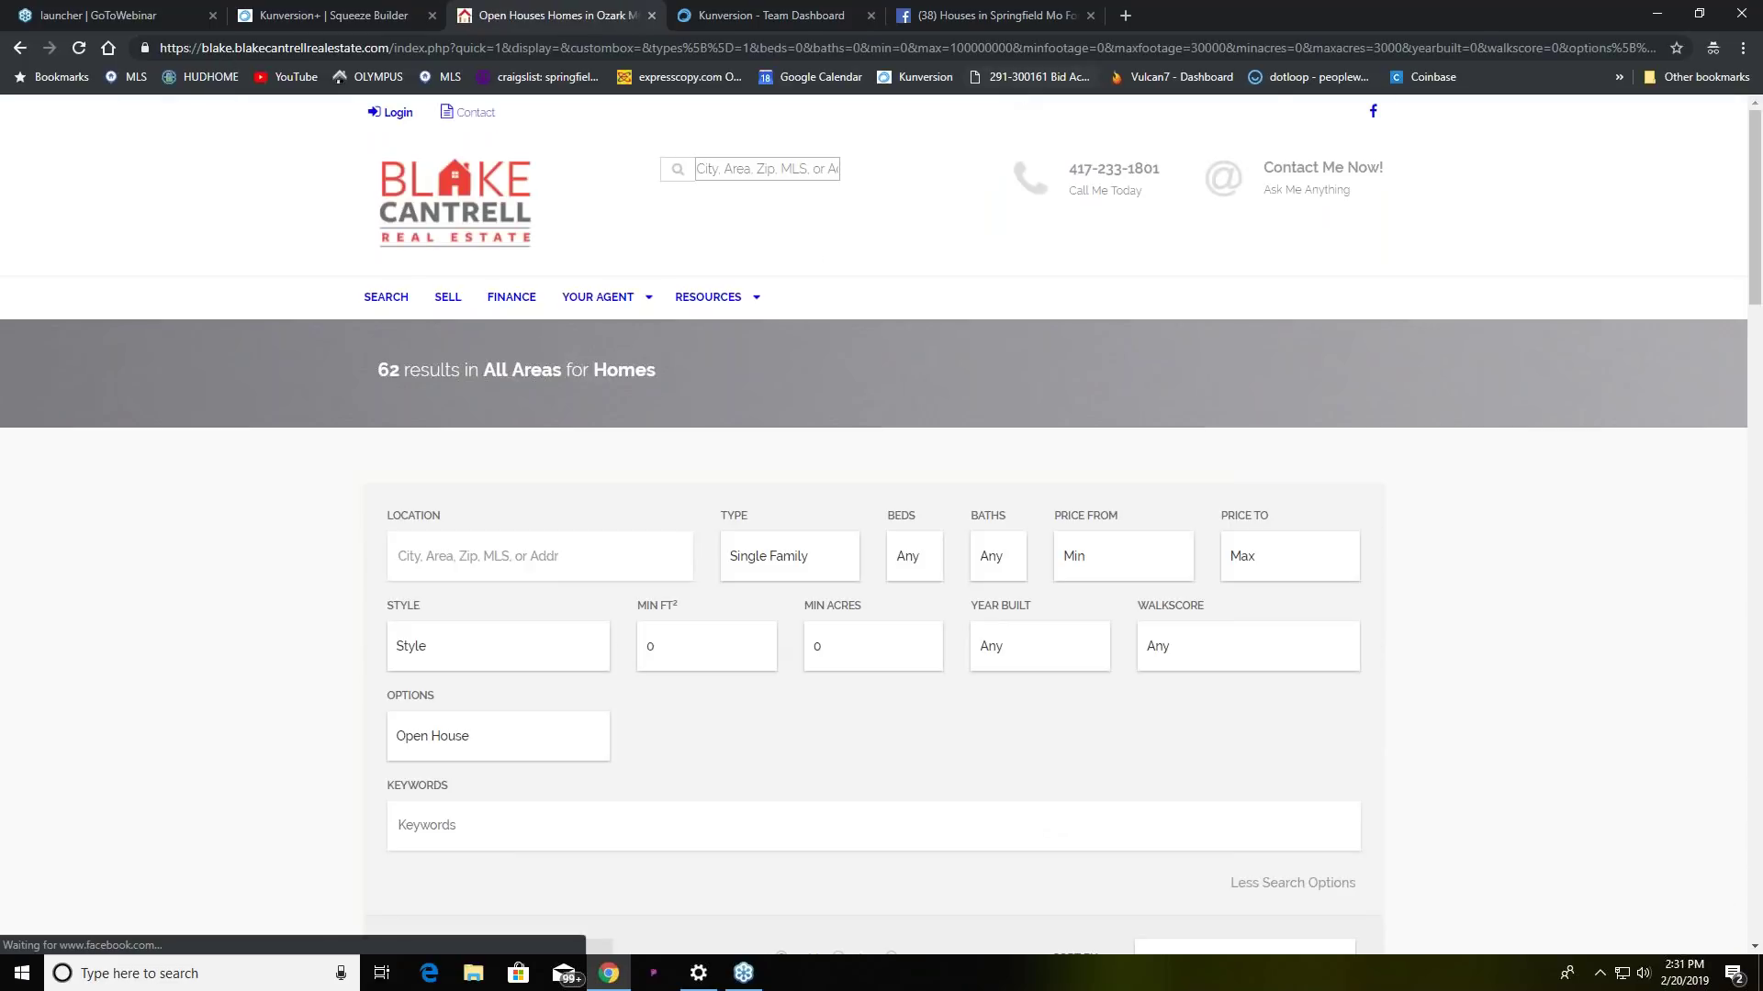
{"action": "scroll", "coordinate": [1014, 410], "scroll_direction": "down", "scroll_amount": 10}
{"action": "scroll", "coordinate": [1106, 492], "scroll_direction": "up", "scroll_amount": 1}
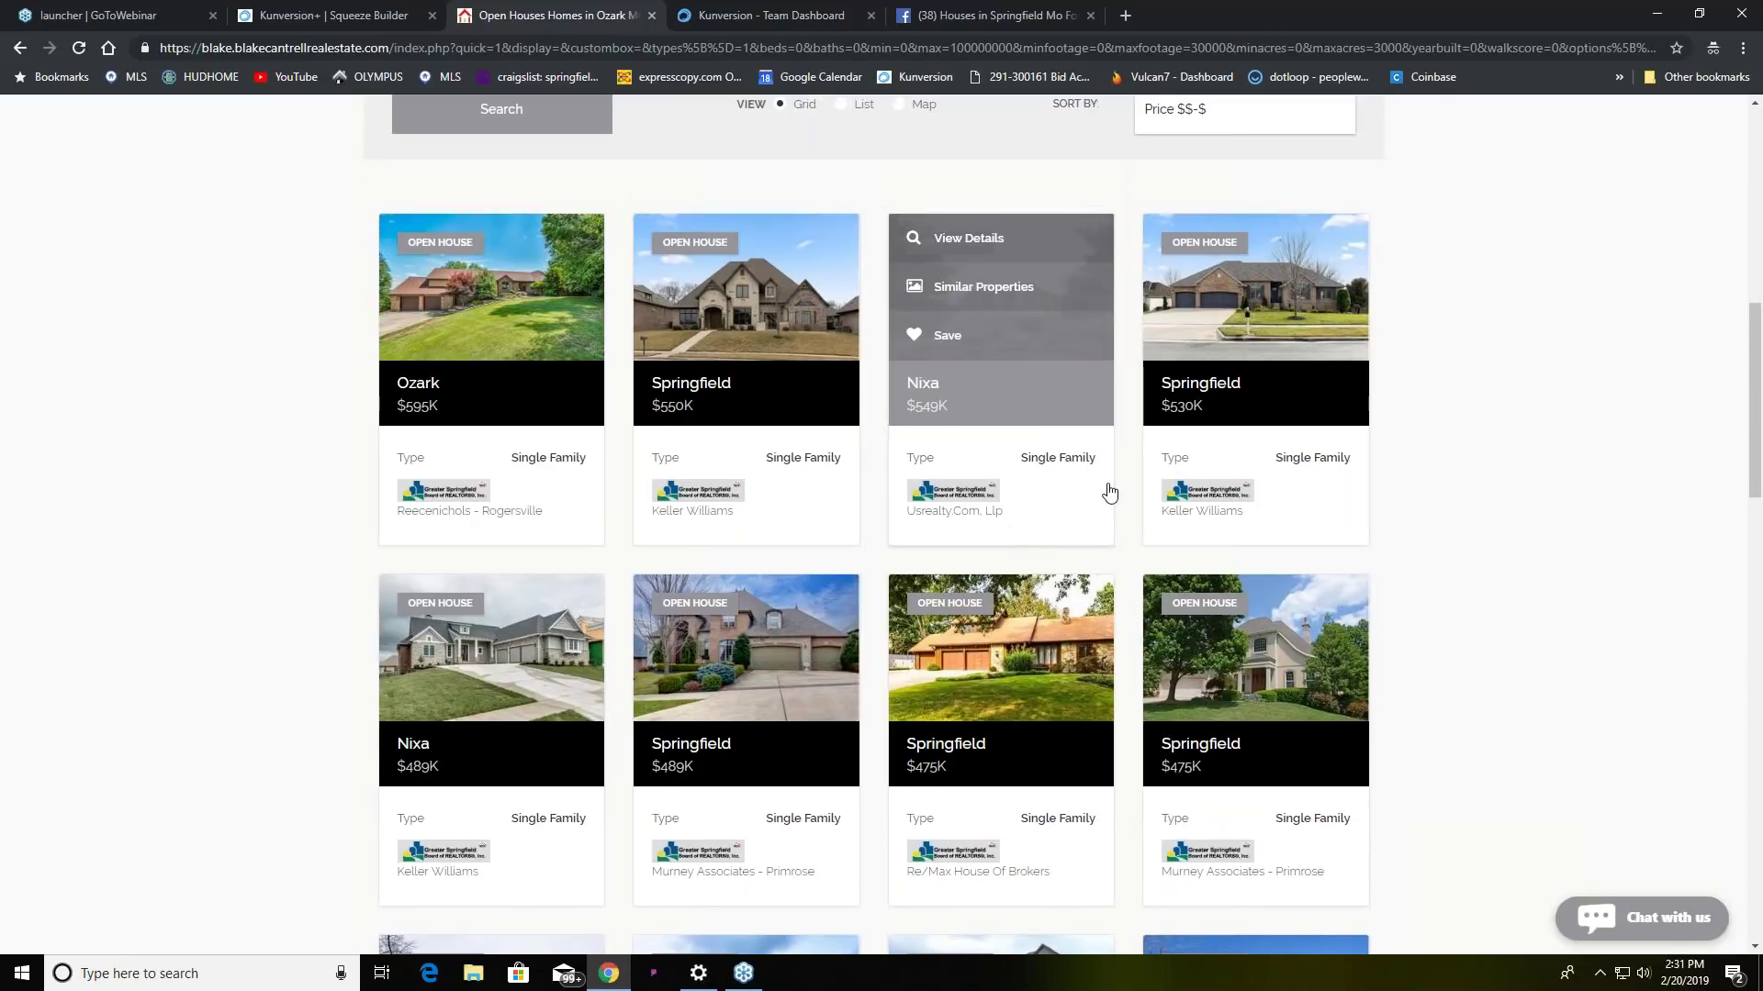
{"action": "scroll", "coordinate": [1134, 498], "scroll_direction": "up", "scroll_amount": 1}
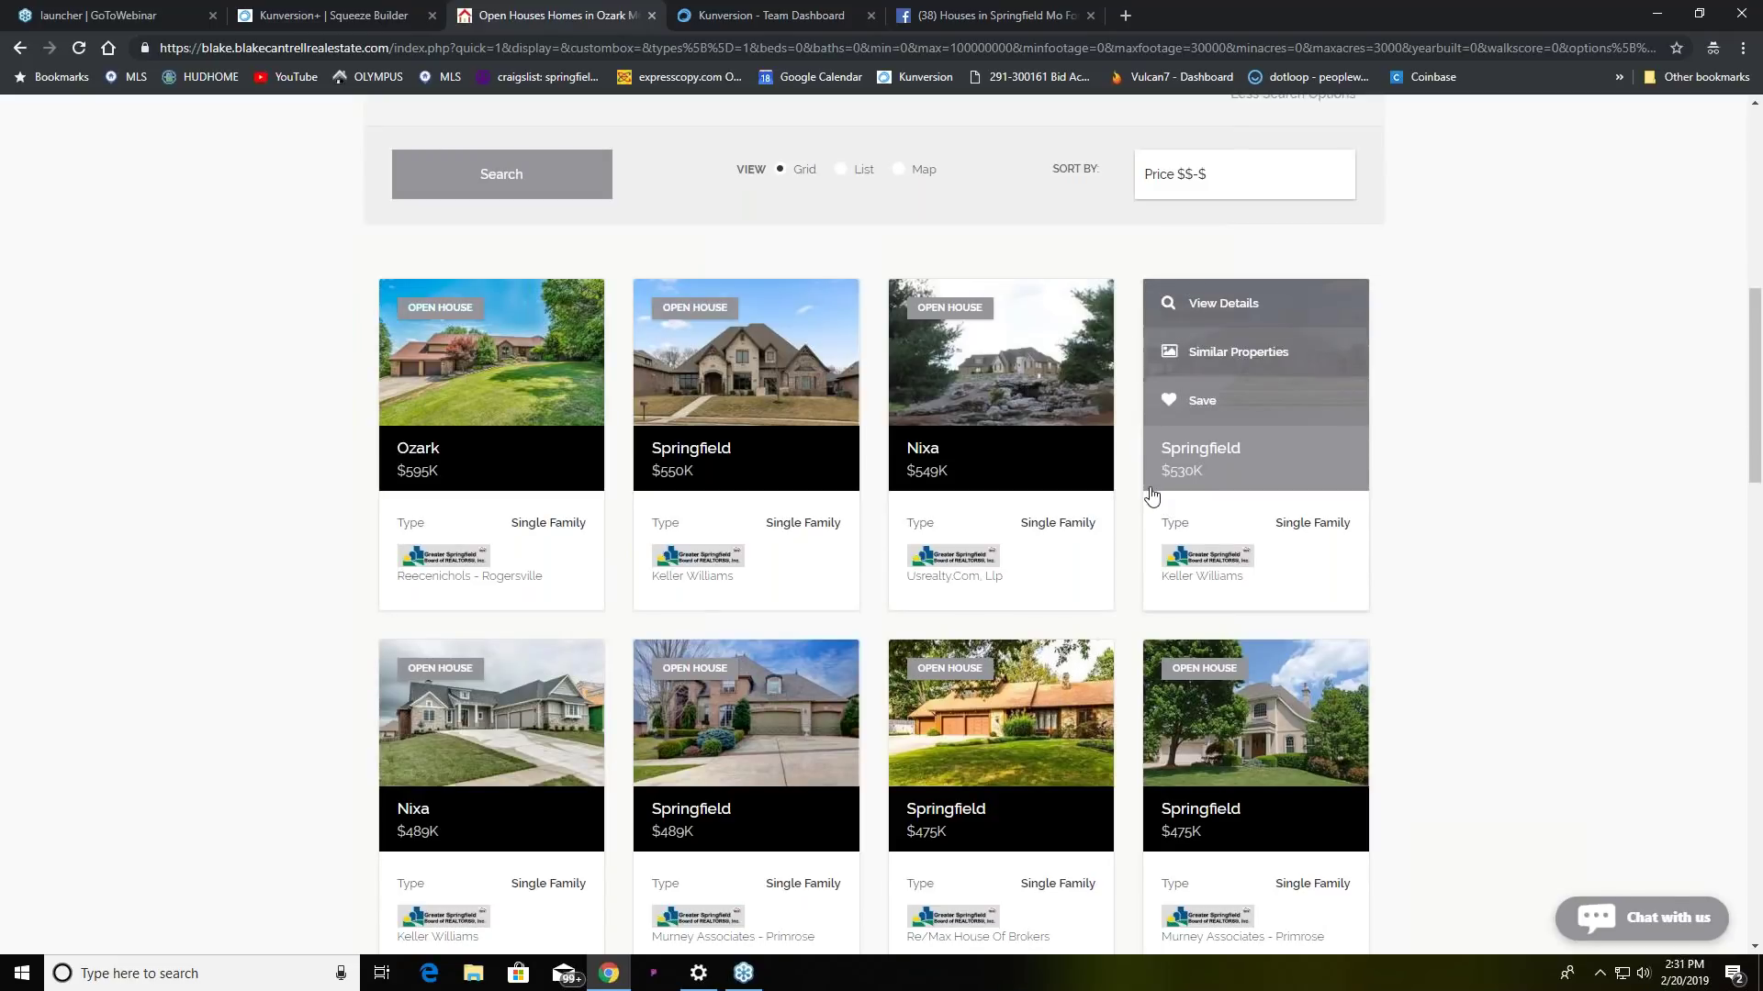
{"action": "mouse_move", "coordinate": [963, 321]}
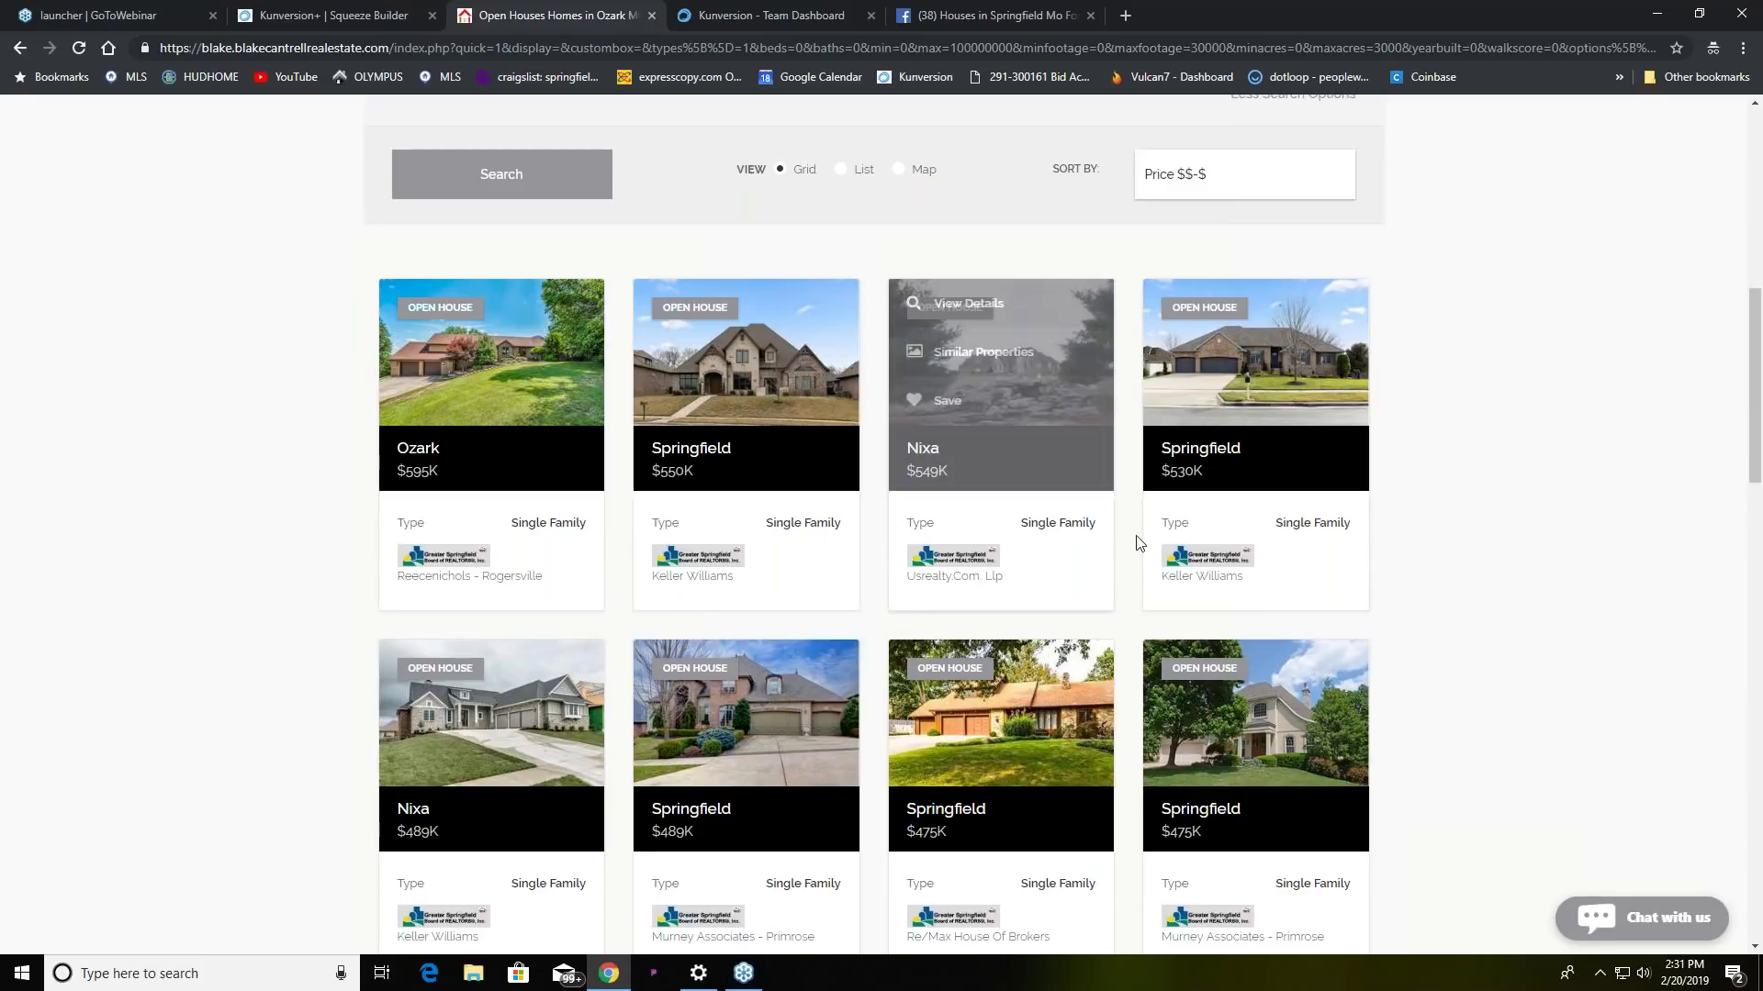
{"action": "mouse_move", "coordinate": [1173, 762]}
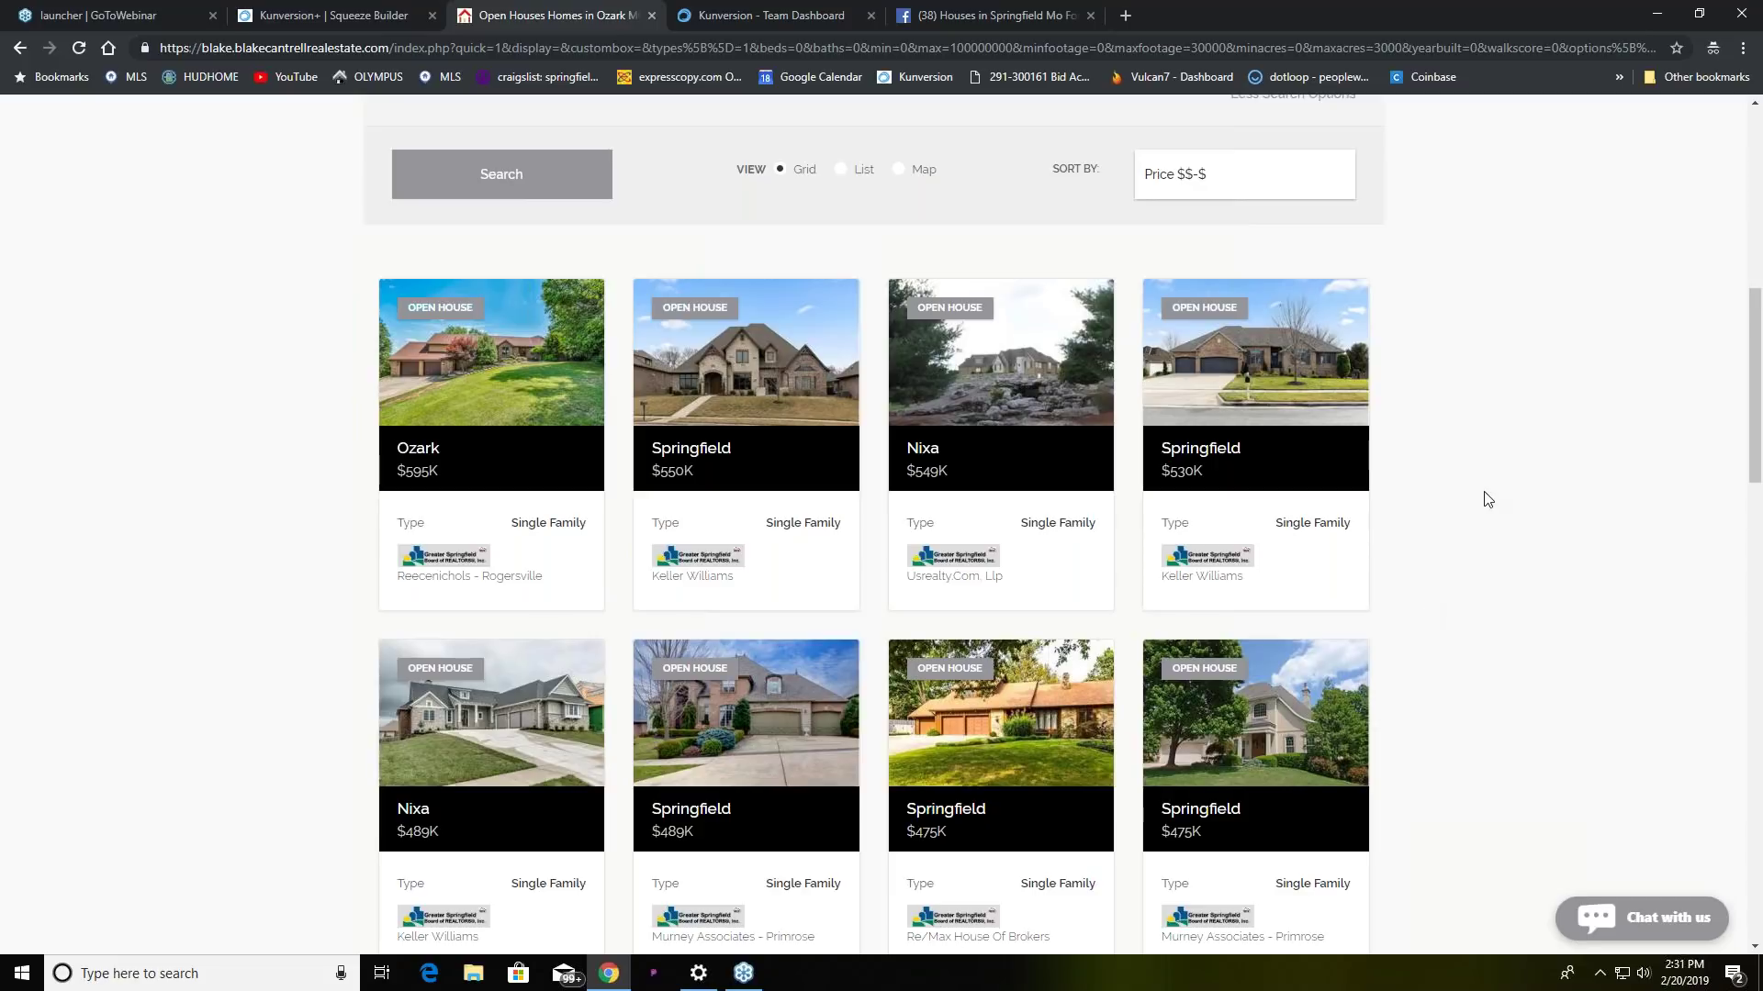
- Copy the web address of the open house search results and open the landing page editor from Kunversion
{"action": "mouse_move", "coordinate": [1015, 393]}
{"action": "left_click", "coordinate": [559, 51]}
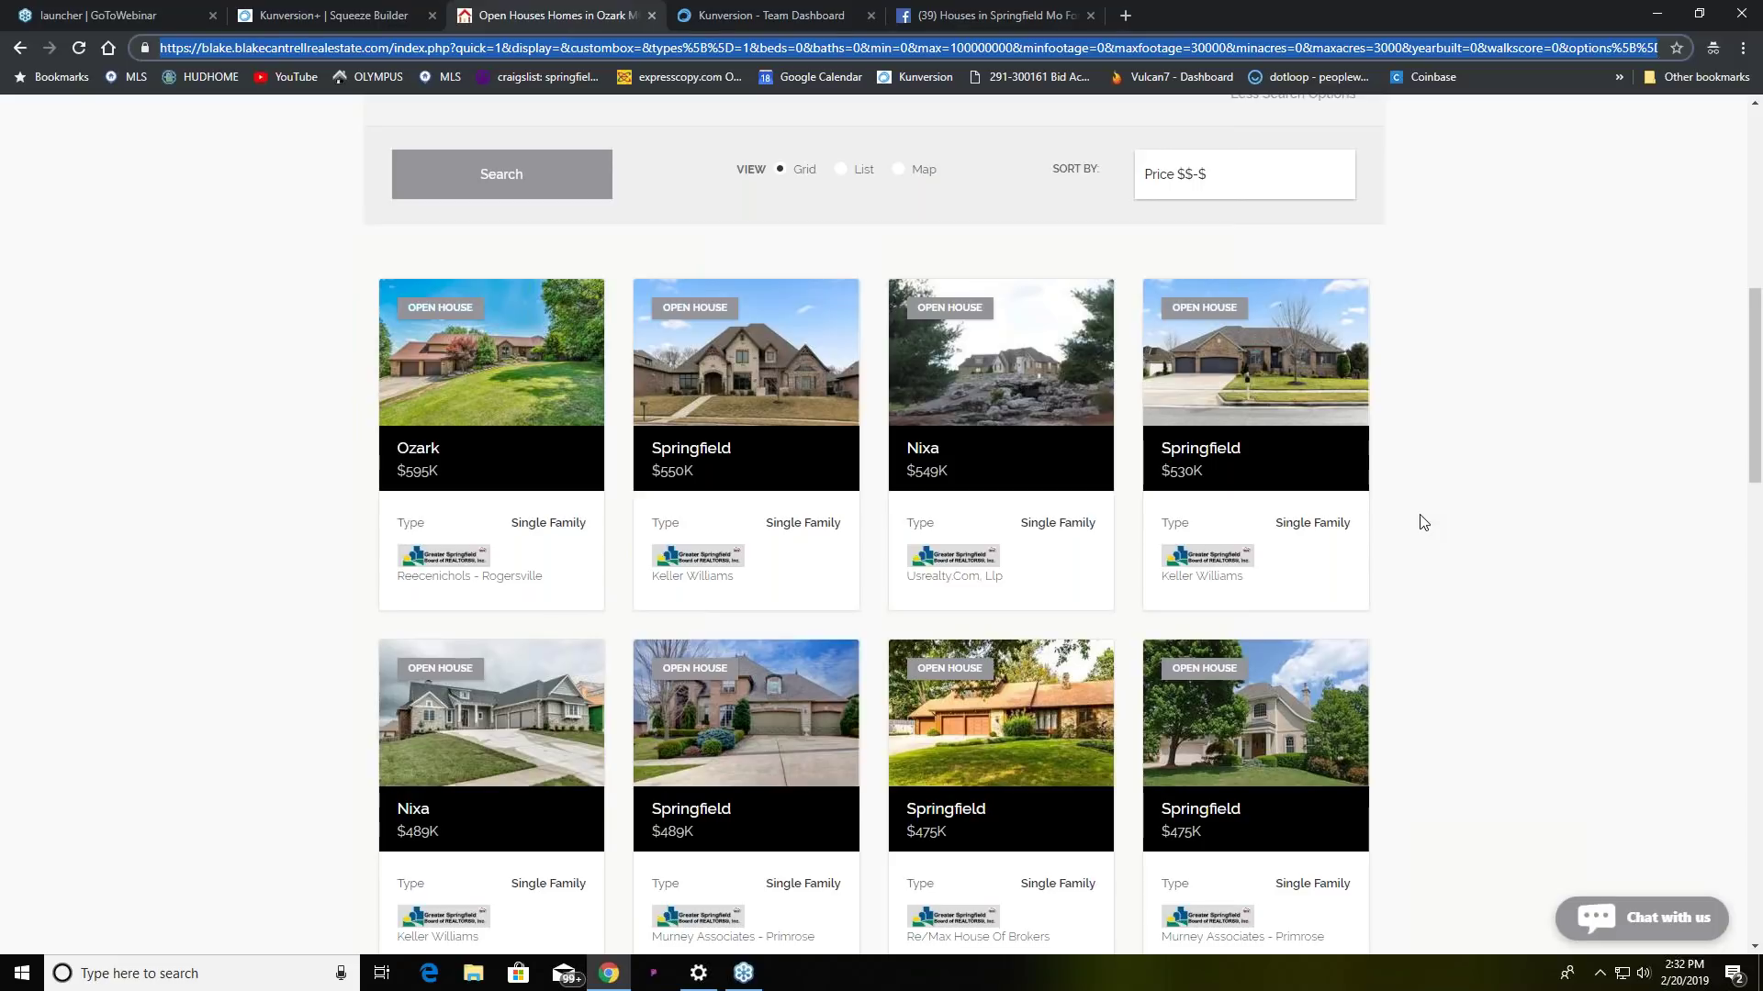
{"action": "right_click", "coordinate": [819, 51]}
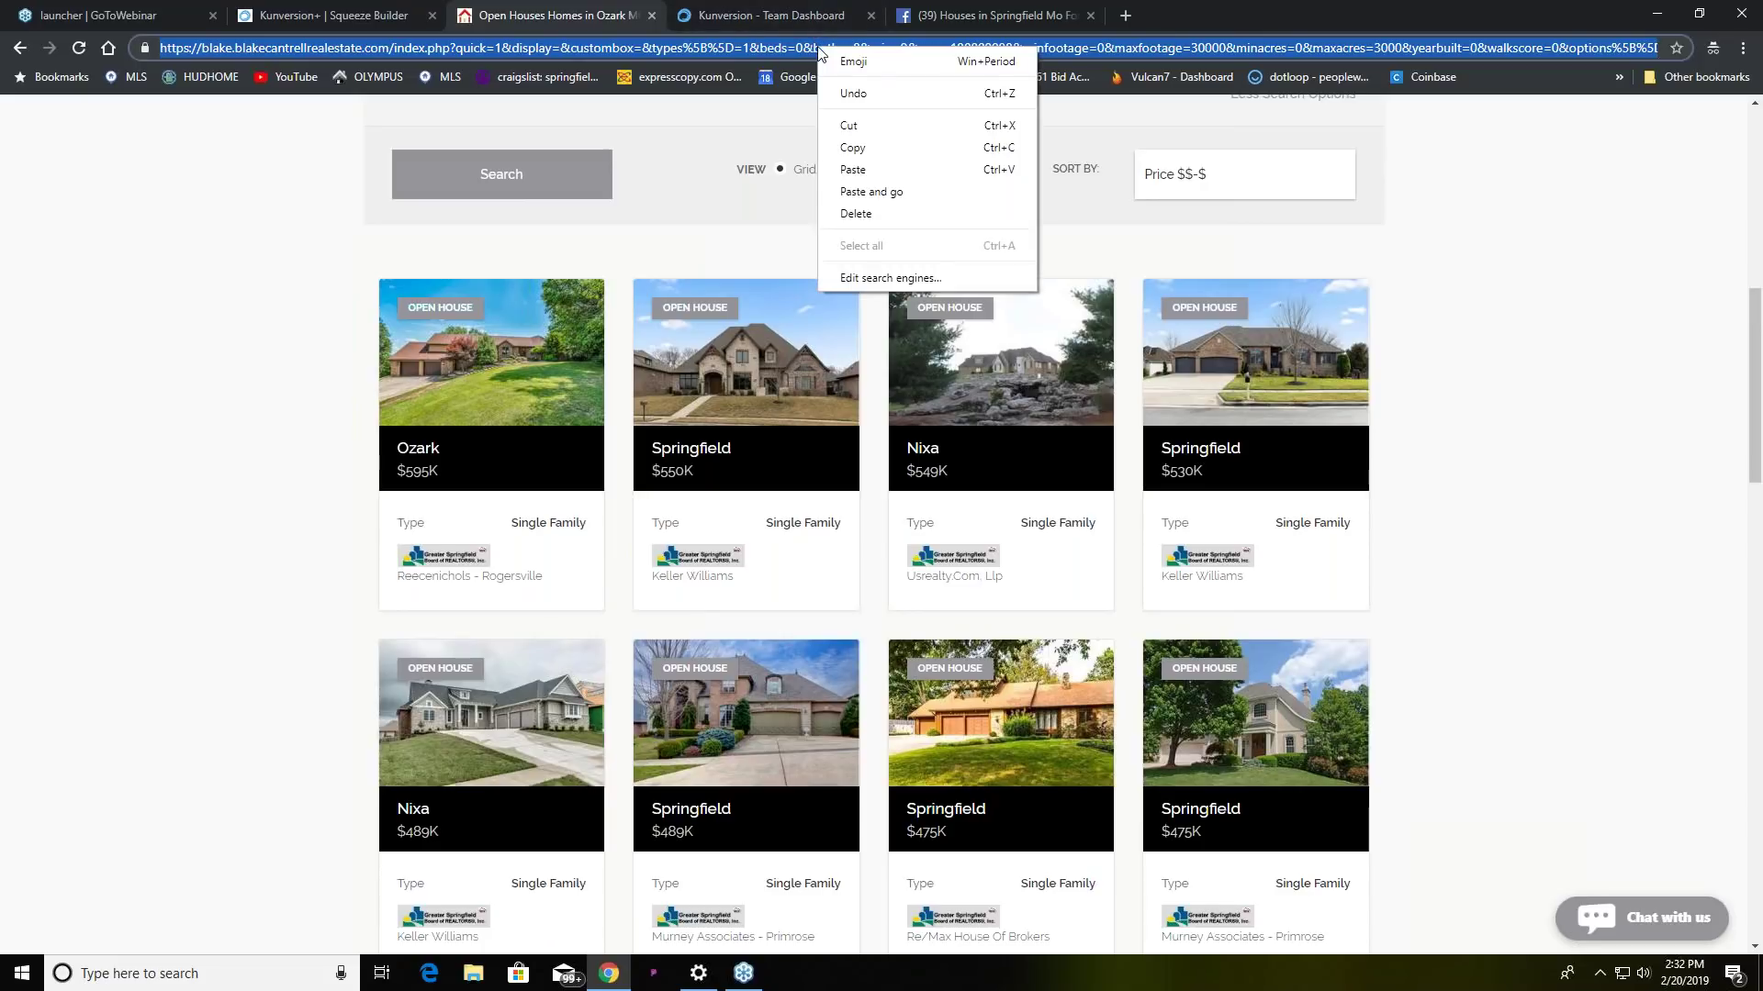
{"action": "left_click", "coordinate": [886, 149]}
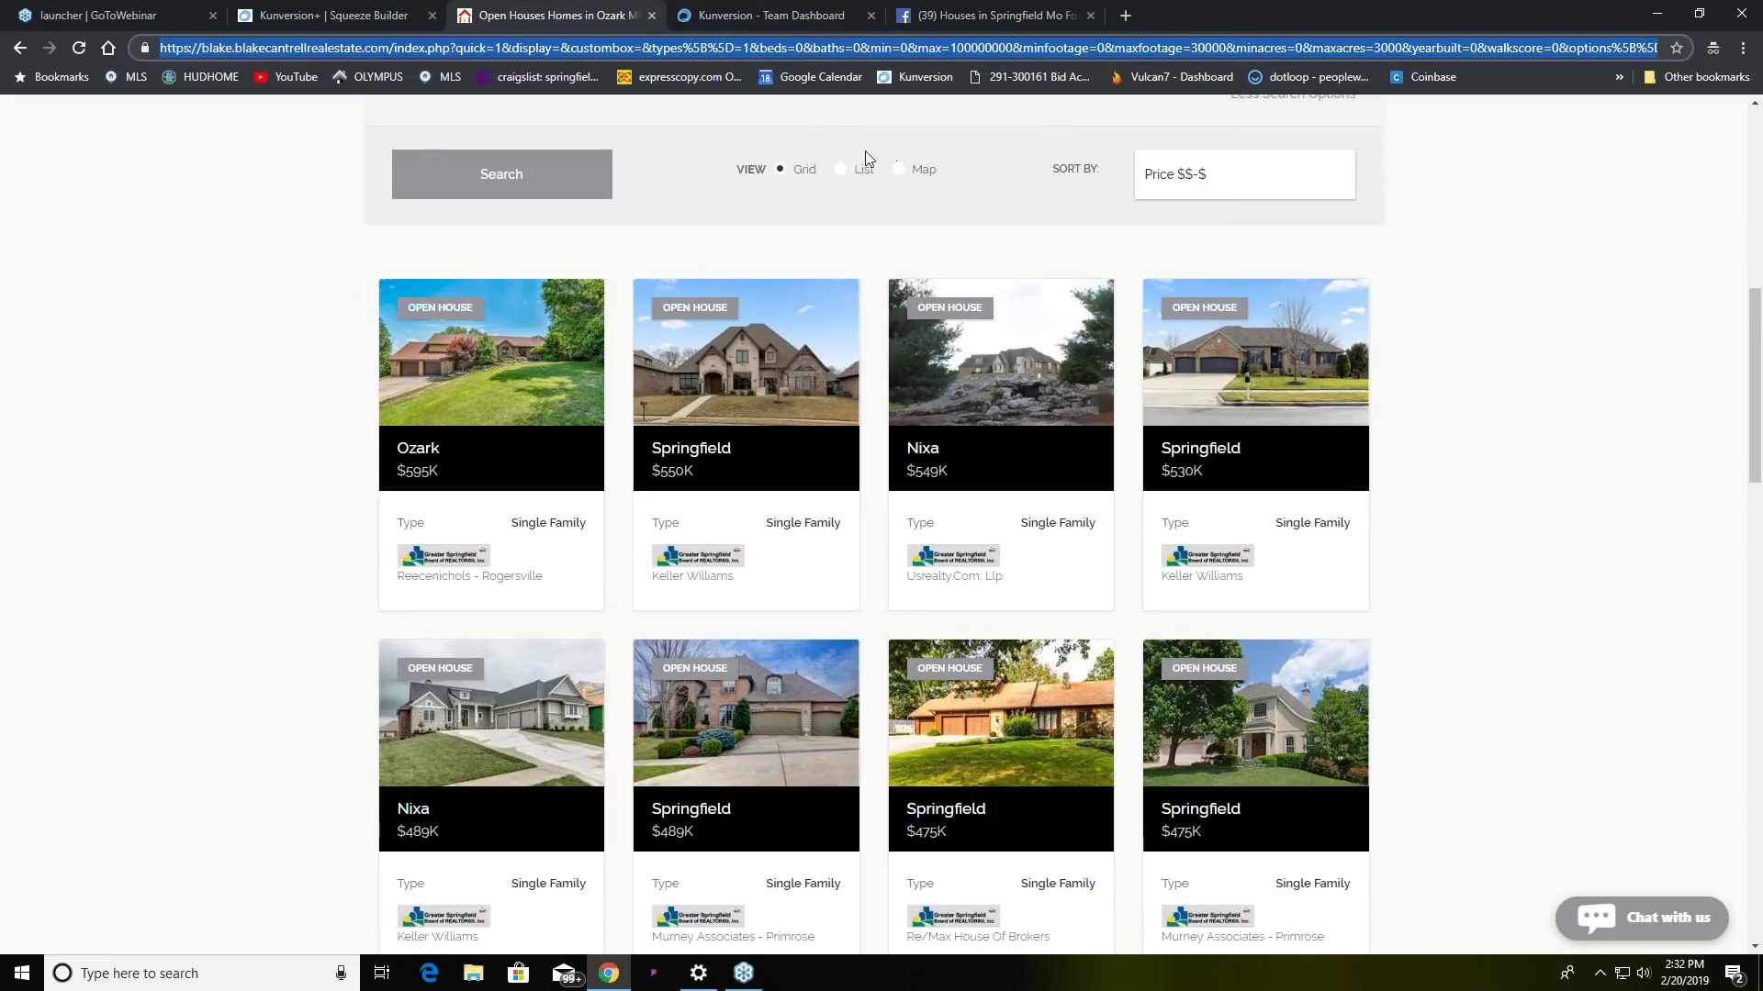
{"action": "left_click", "coordinate": [384, 16]}
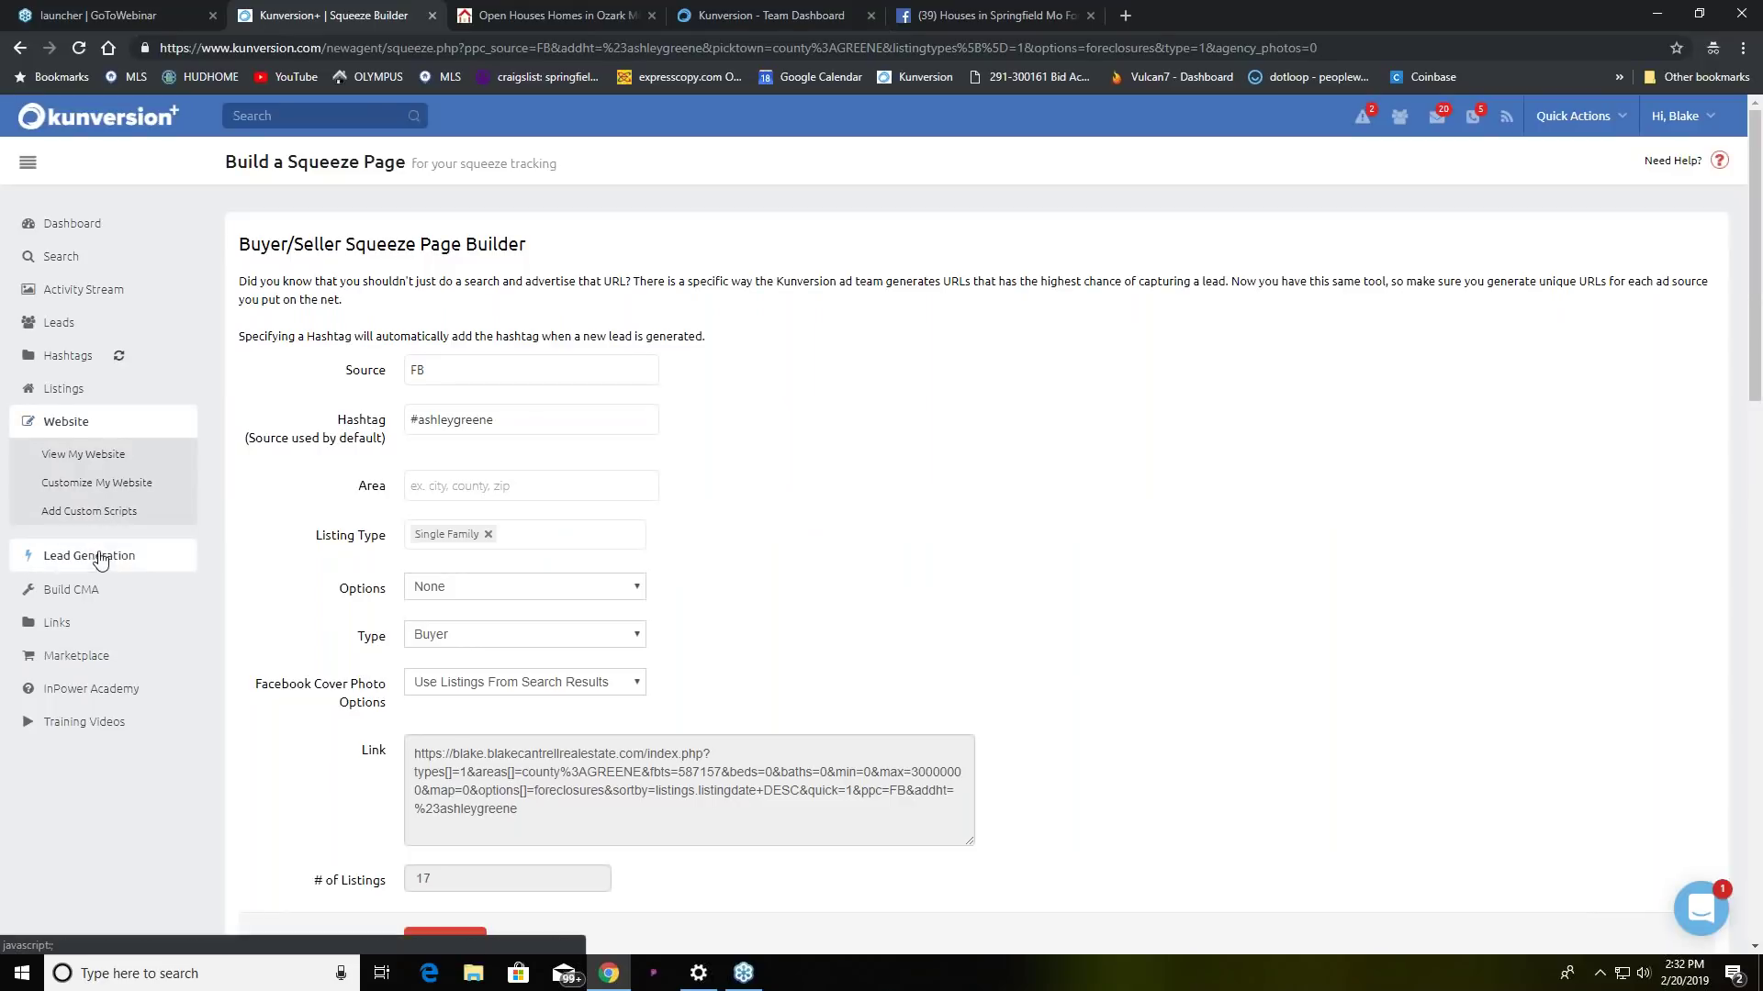
{"action": "left_click", "coordinate": [98, 519]}
{"action": "left_click", "coordinate": [106, 517]}
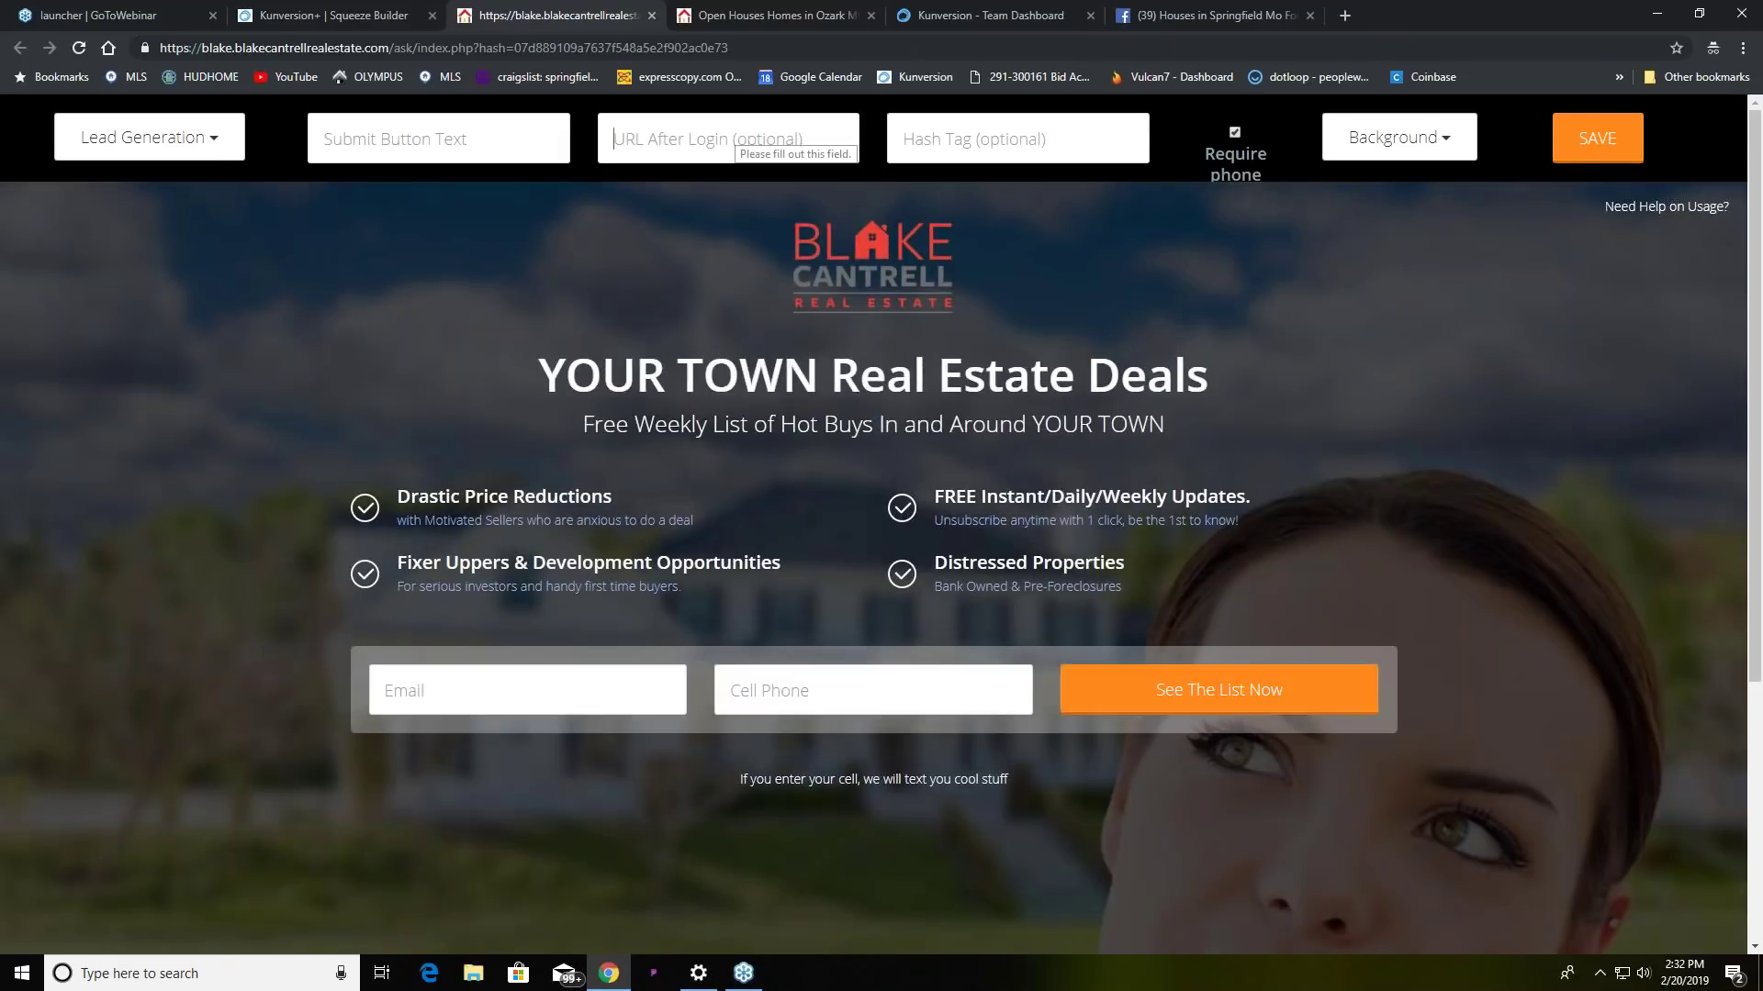
- Paste the copied search address as the landing page's URL After Login and view the available page templates
{"action": "right_click", "coordinate": [747, 140]}
{"action": "left_click", "coordinate": [780, 283]}
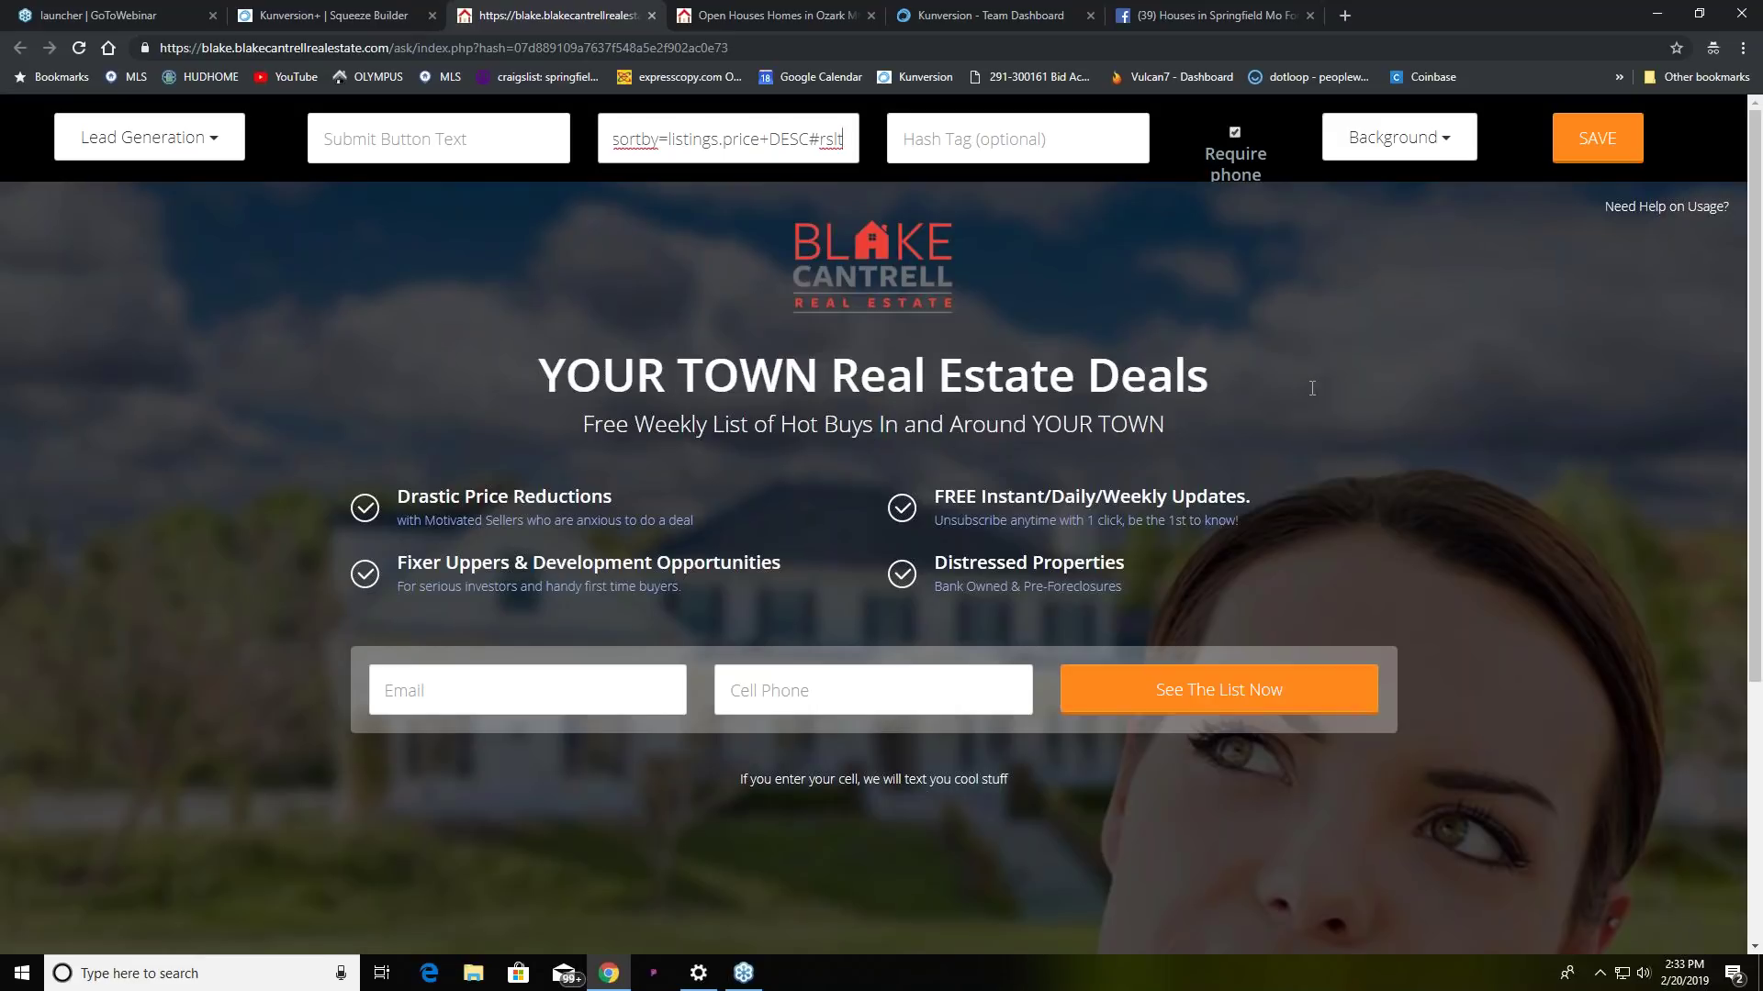
{"action": "left_click", "coordinate": [216, 147]}
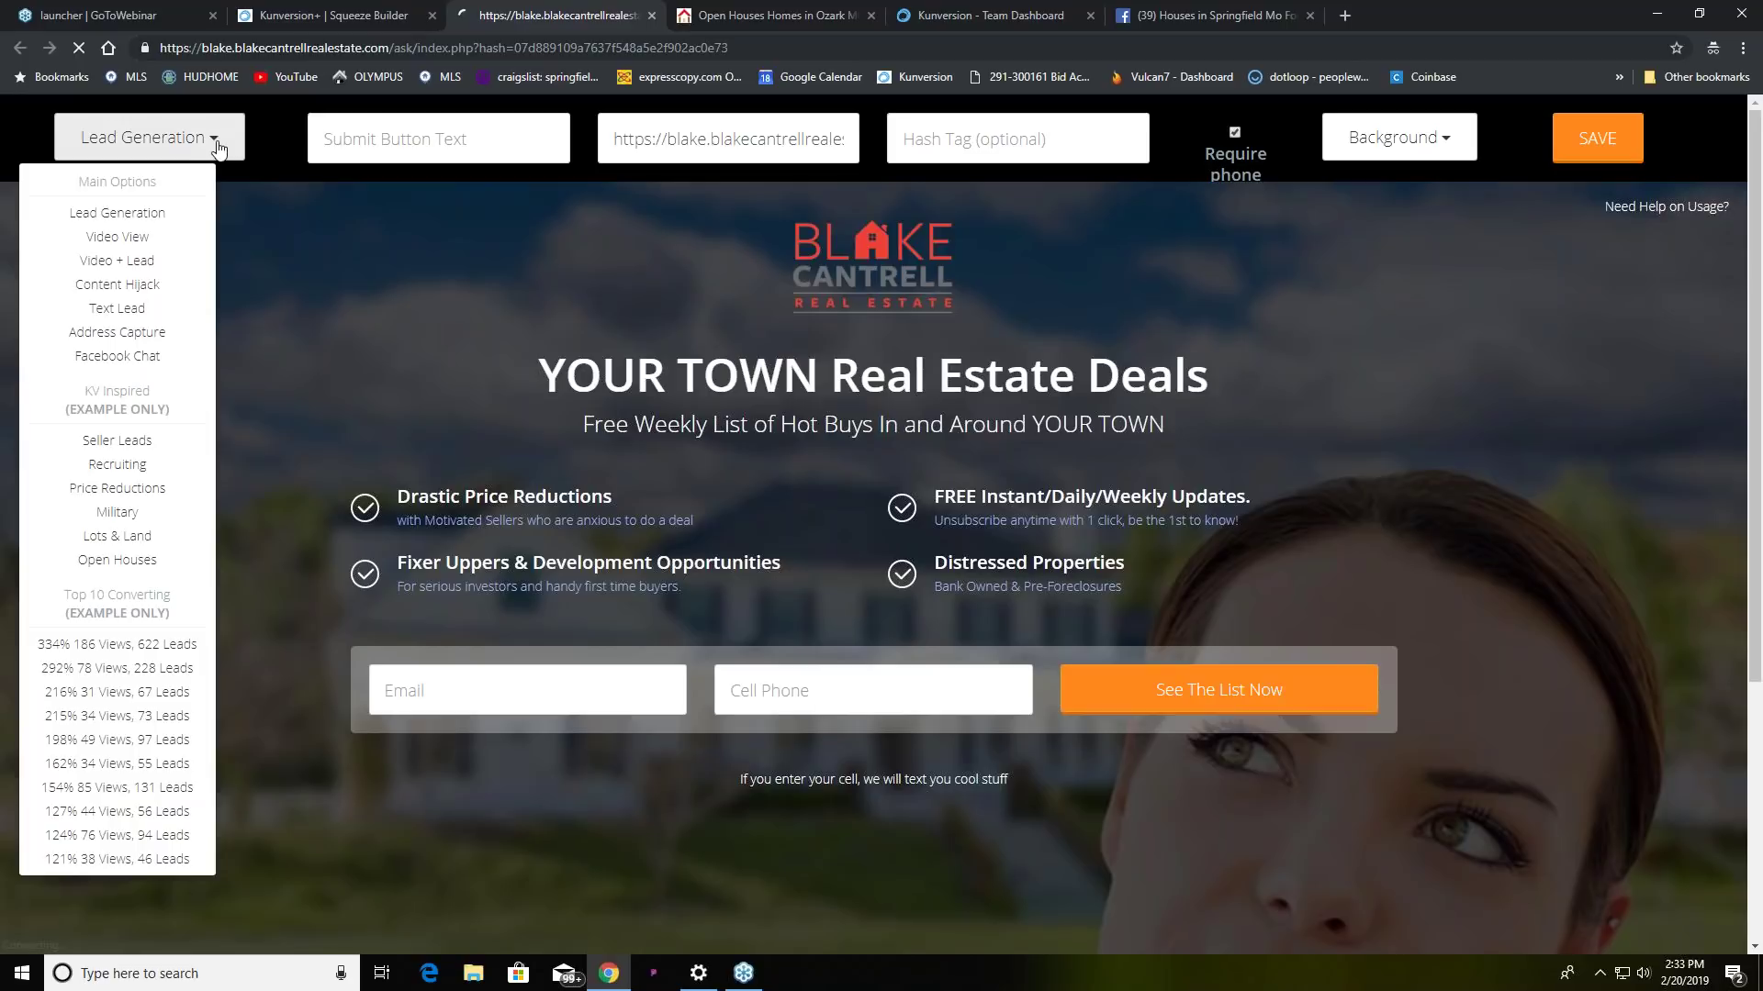
{"action": "left_click", "coordinate": [209, 147]}
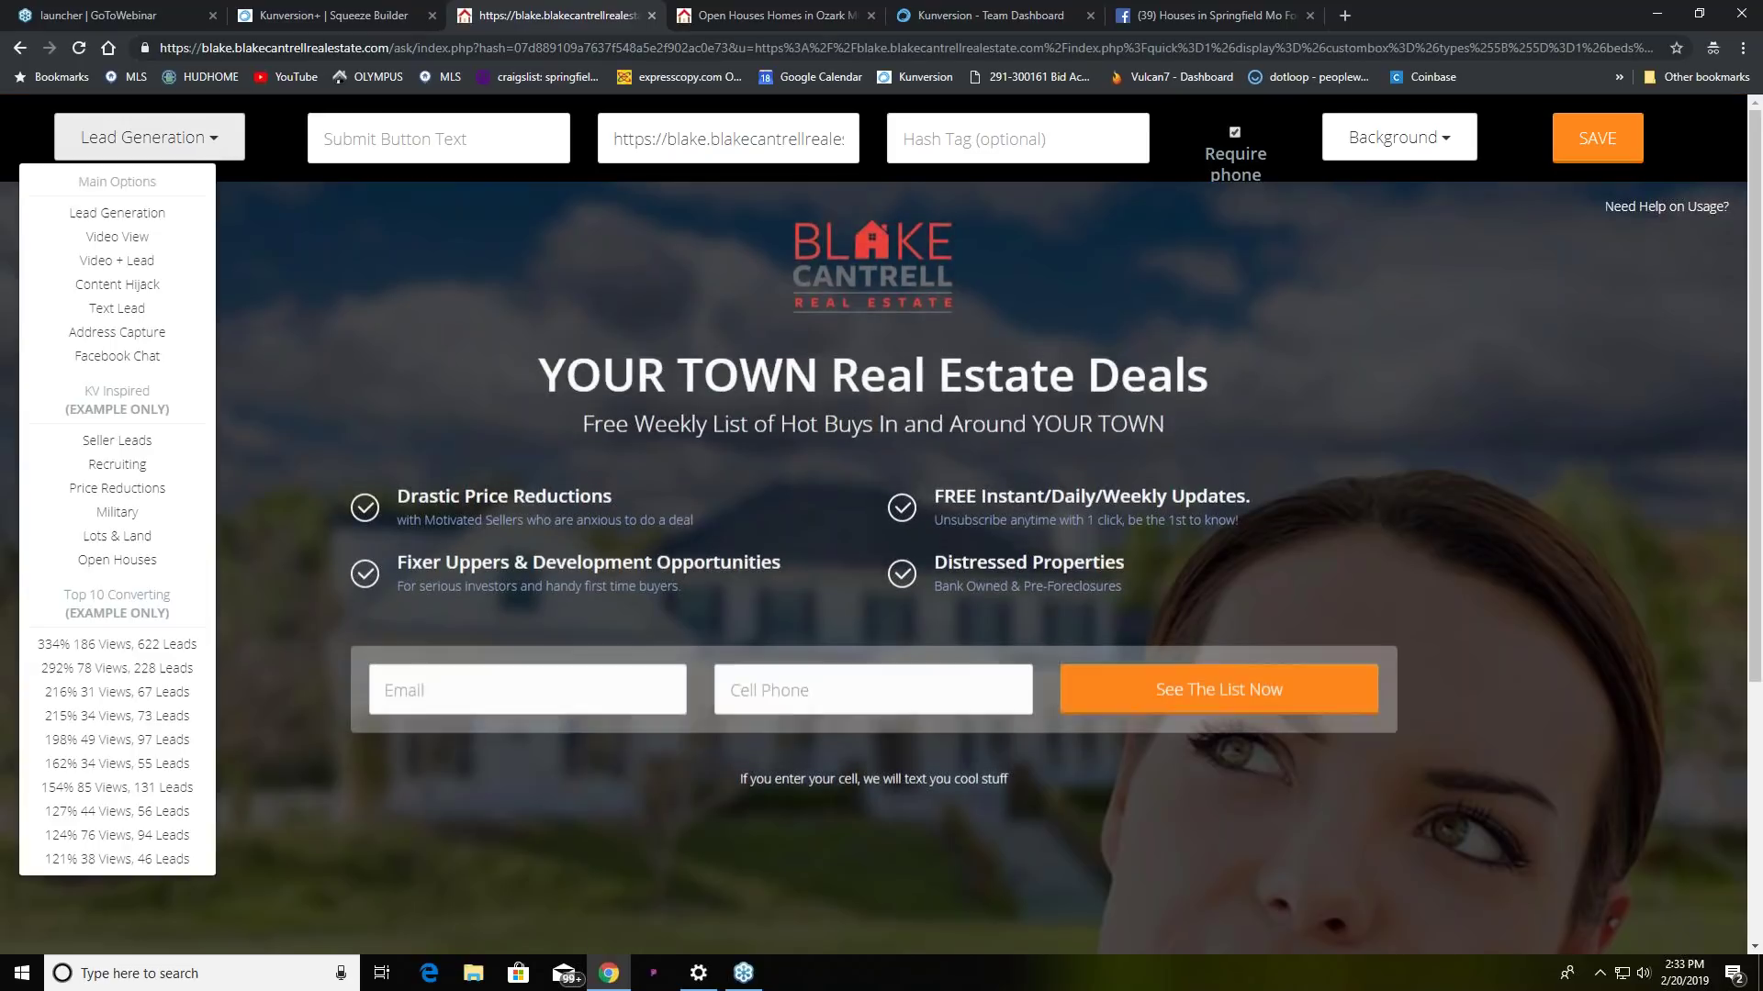
- Replace the landing page headline with "OPEN HOUSES IN GREENE COUNTY THIS WEEK"
{"action": "left_click", "coordinate": [1032, 374]}
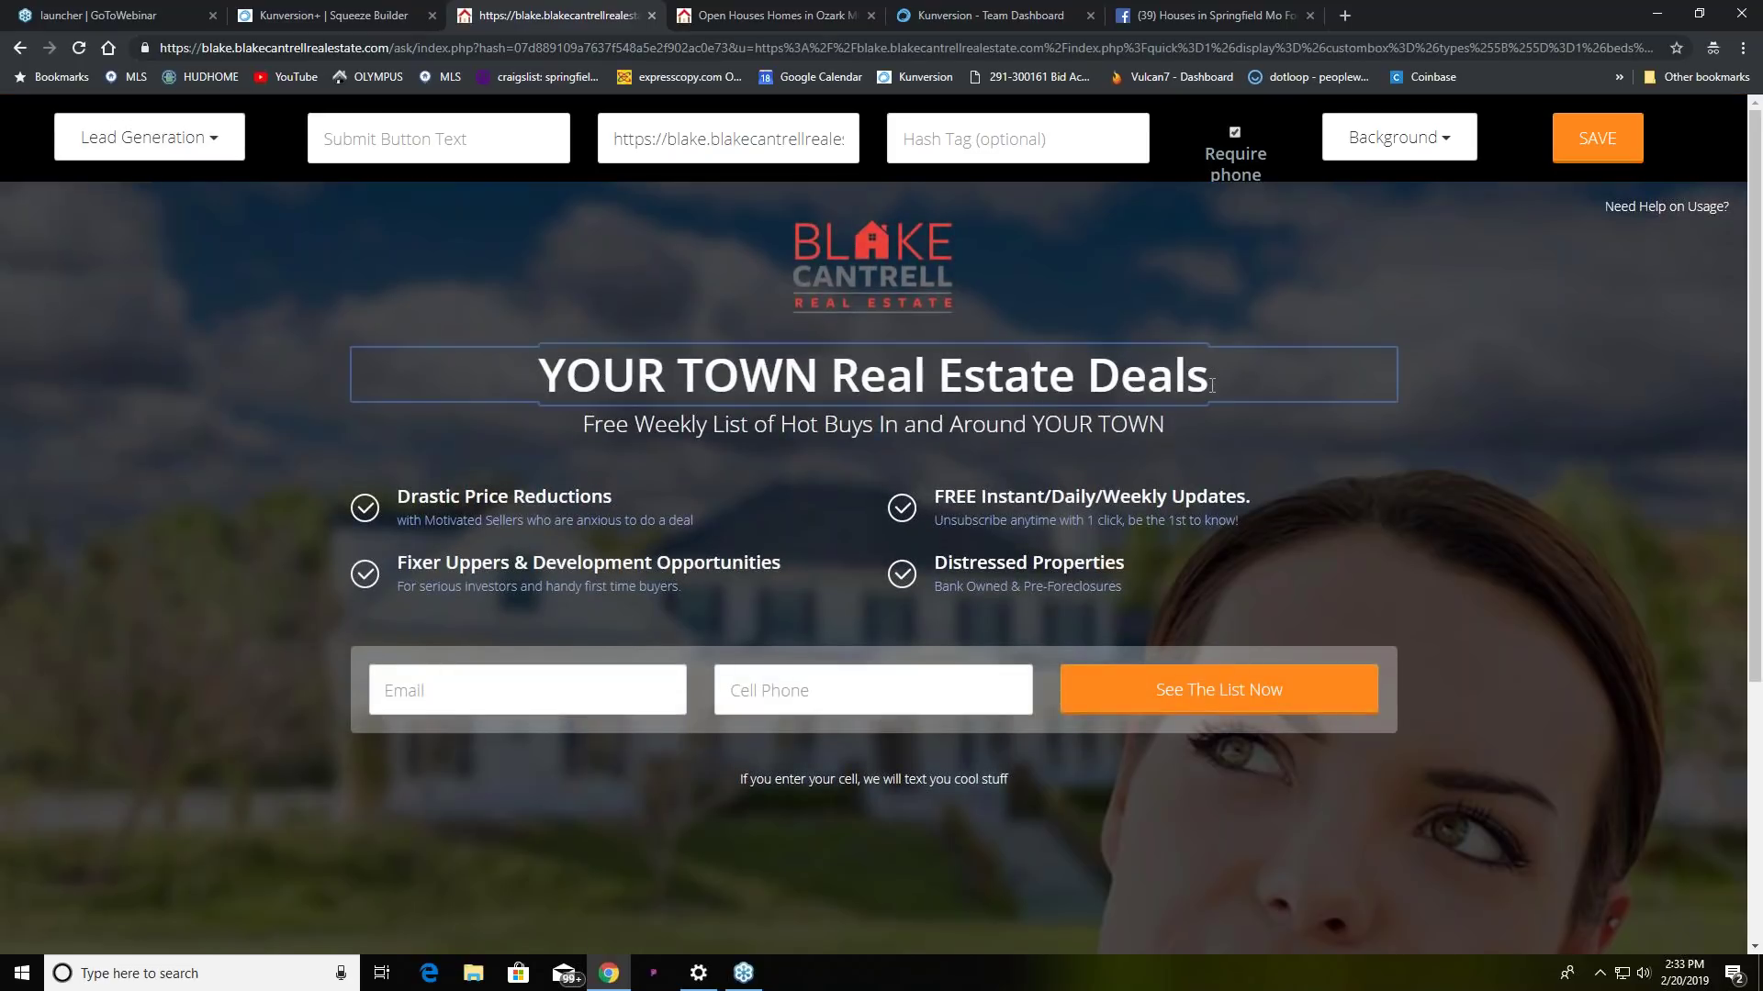
{"action": "left_click_drag", "start_coordinate": [1208, 374], "coordinate": [525, 367]}
{"action": "type", "text": "G"}
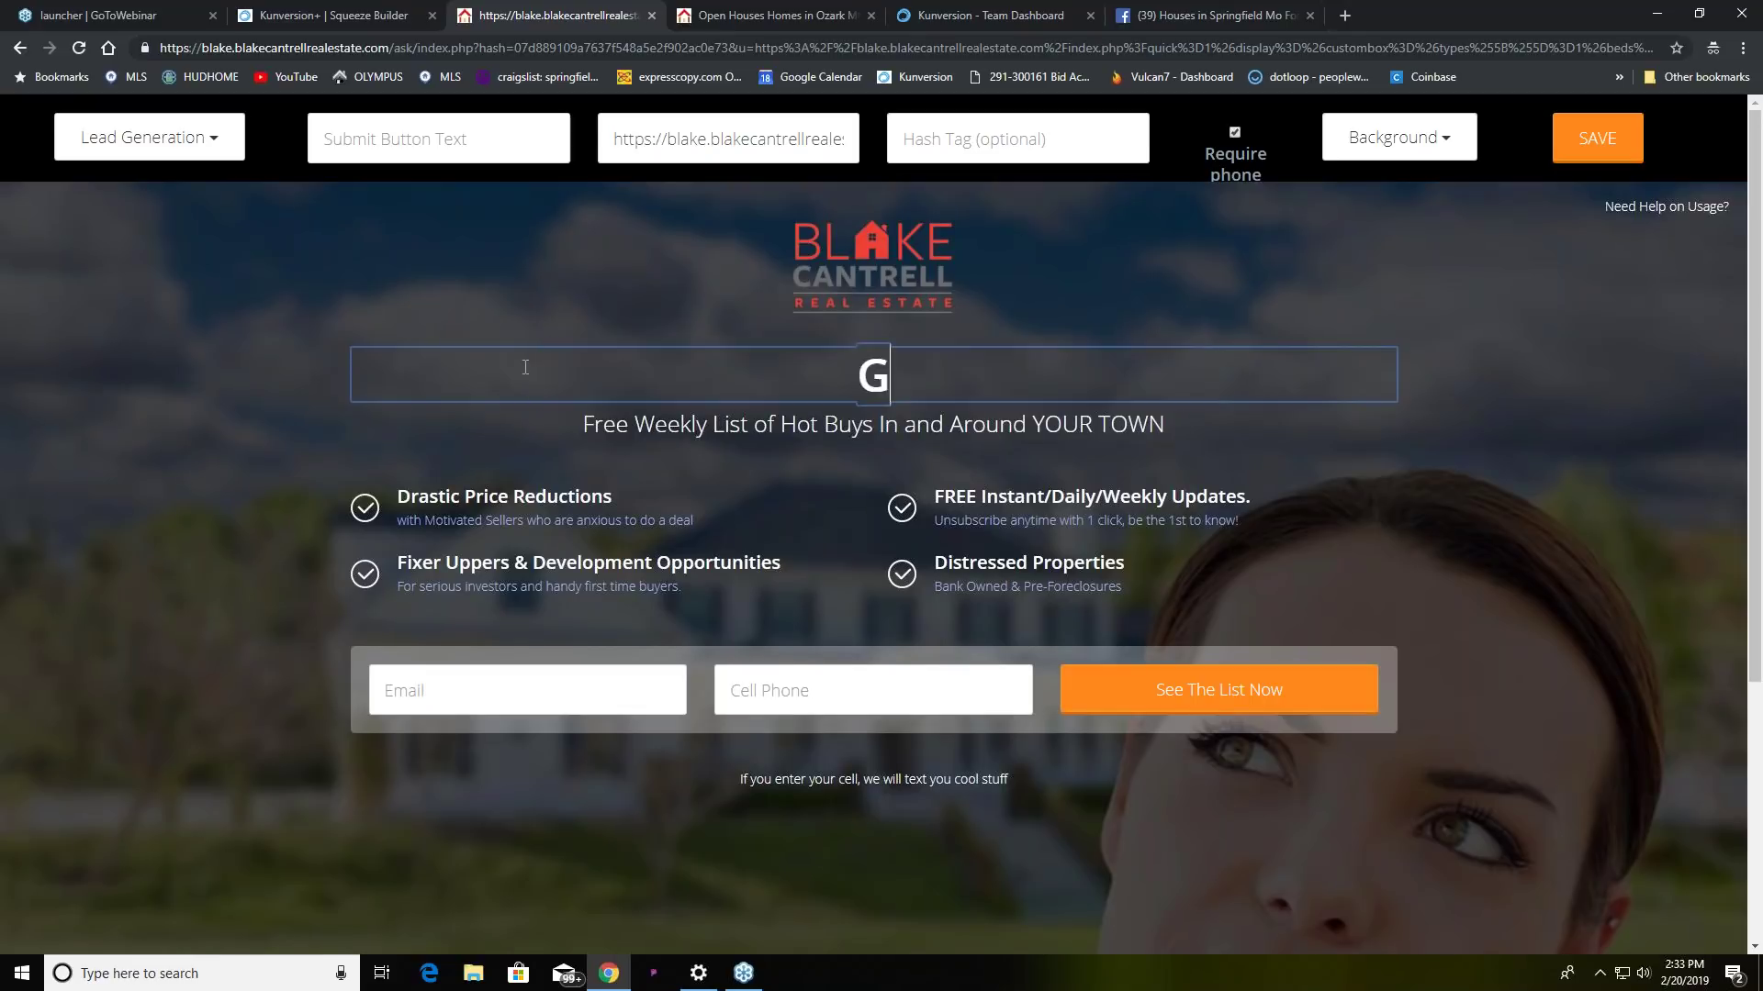
{"action": "key", "text": "BackSpace"}
{"action": "type", "text": "THIS WEEKS"}
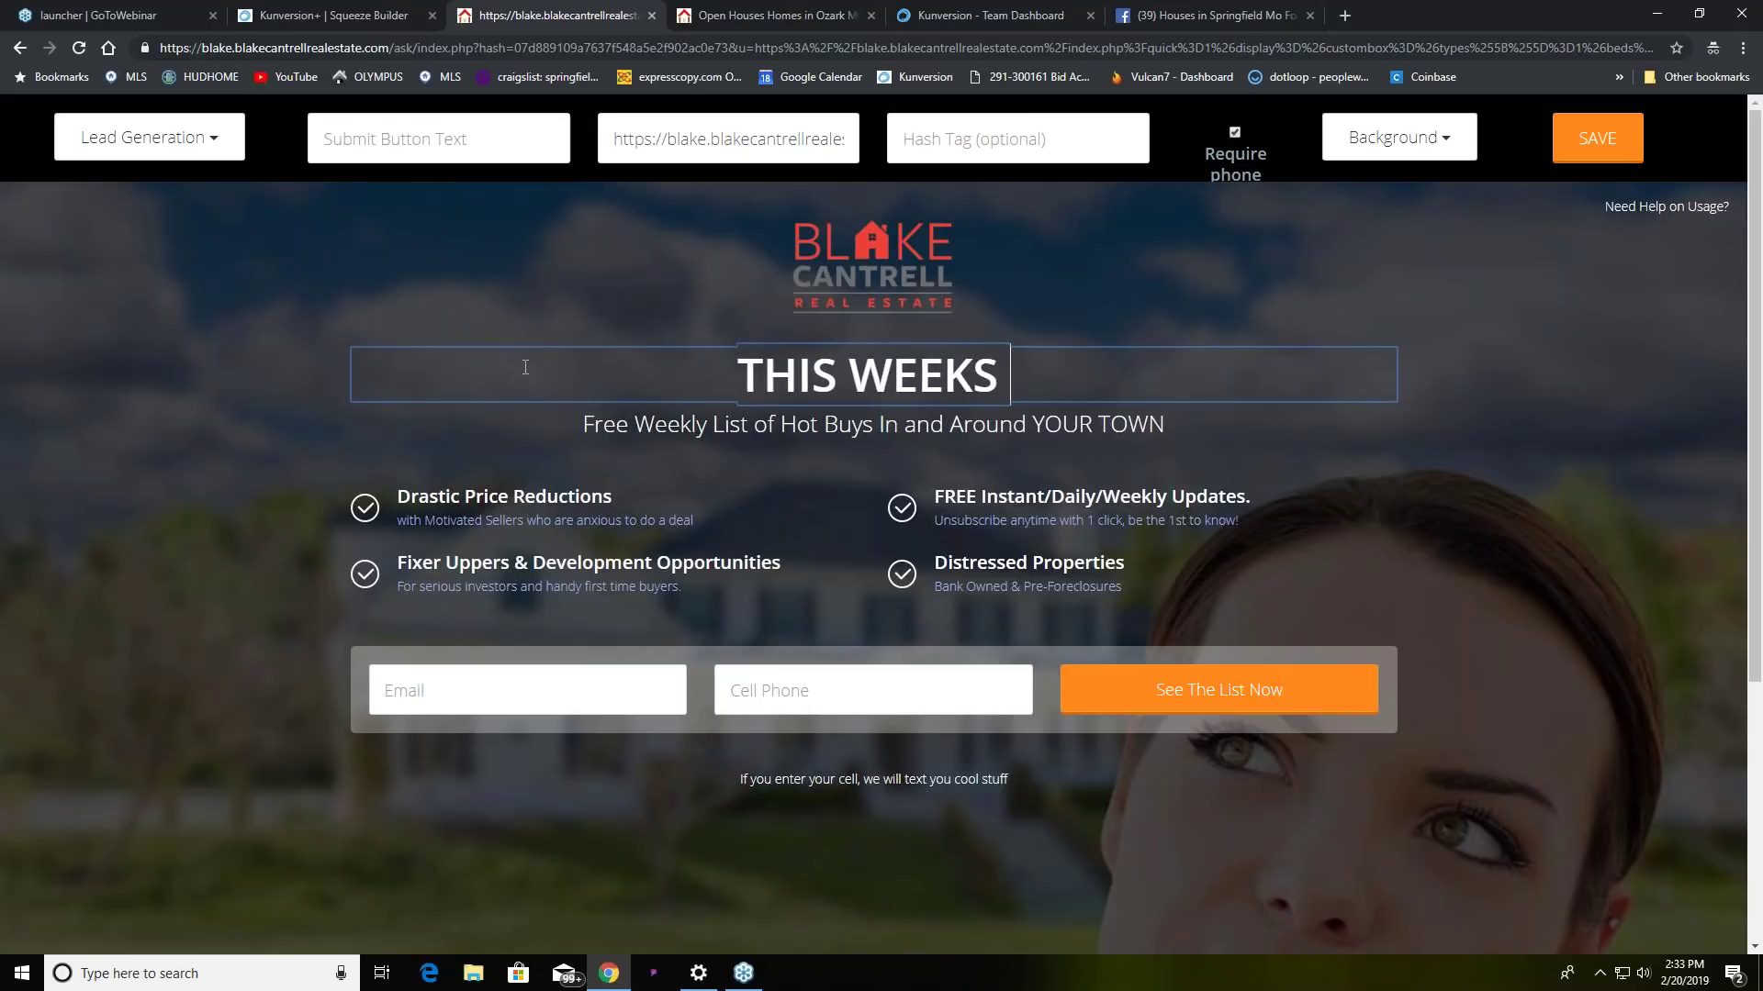
{"action": "key", "text": "BackSpace"}
{"action": "key", "text": "BackSpace"}
{"action": "key", "text": "BackSpace"}
{"action": "key", "text": "BackSpace"}
{"action": "key", "text": "BackSpace"}
{"action": "key", "text": "BackSpace"}
{"action": "key", "text": "BackSpace"}
{"action": "key", "text": "BackSpace"}
{"action": "key", "text": "BackSpace"}
{"action": "key", "text": "BackSpace"}
{"action": "type", "text": "OPEN"}
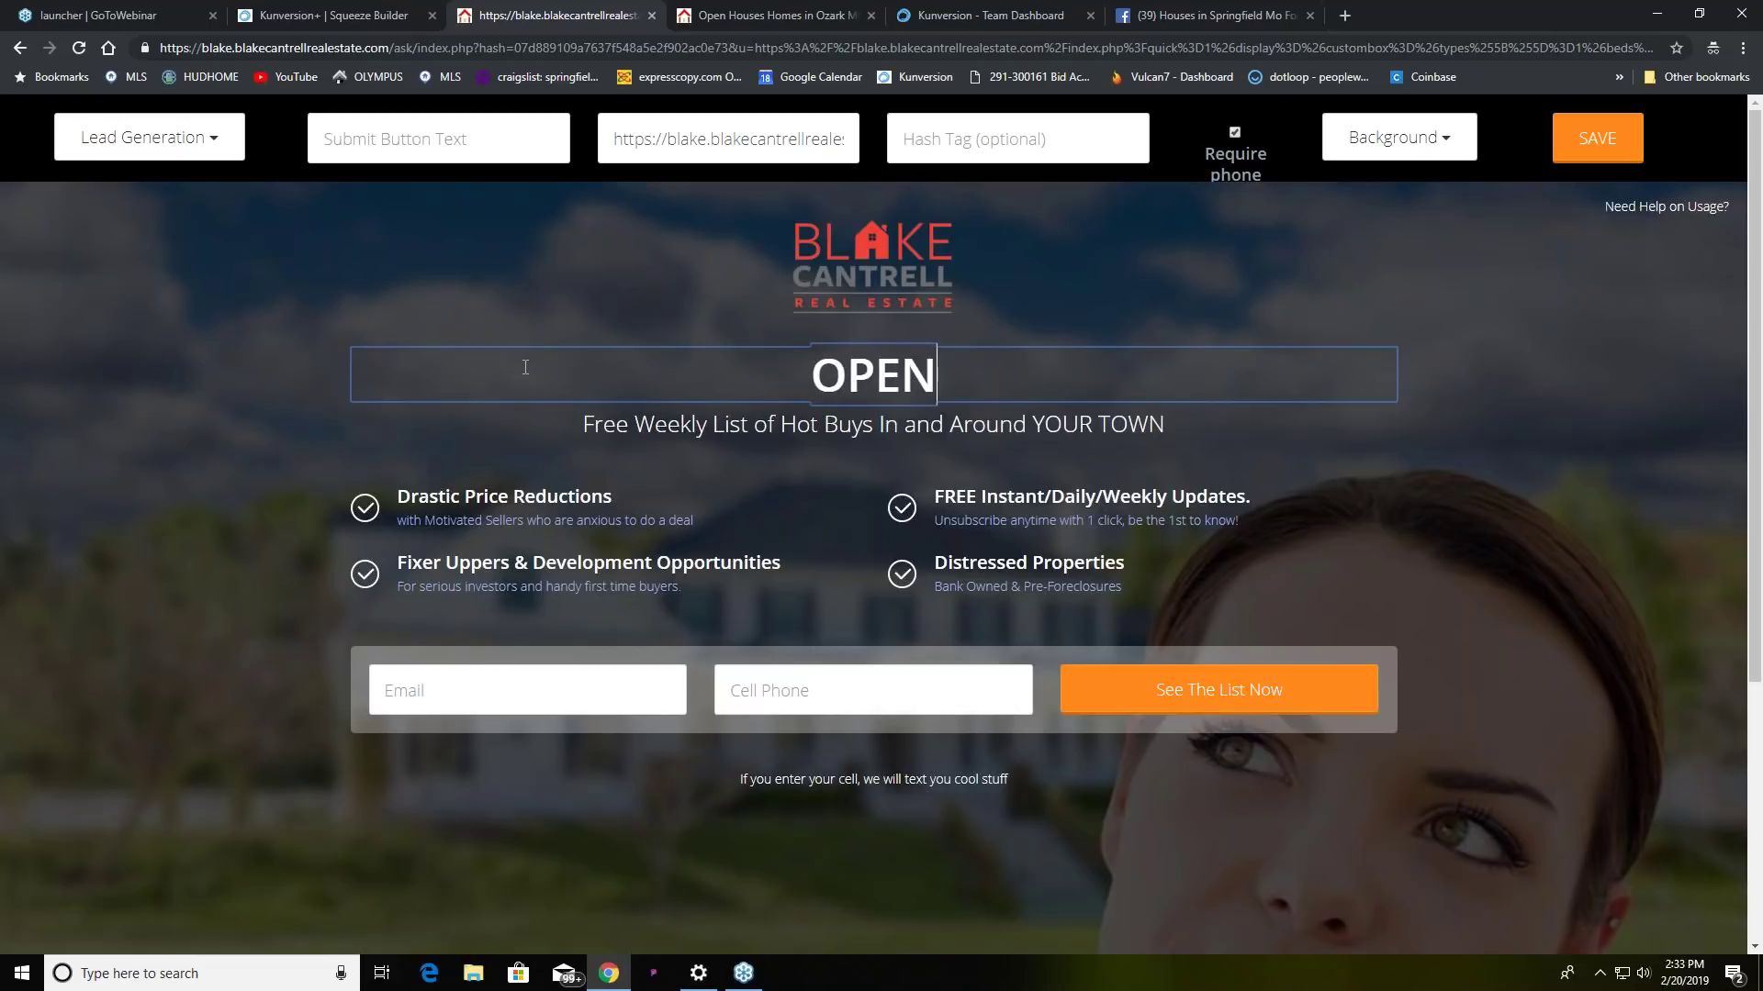
{"action": "type", "text": " HOUSES IN"}
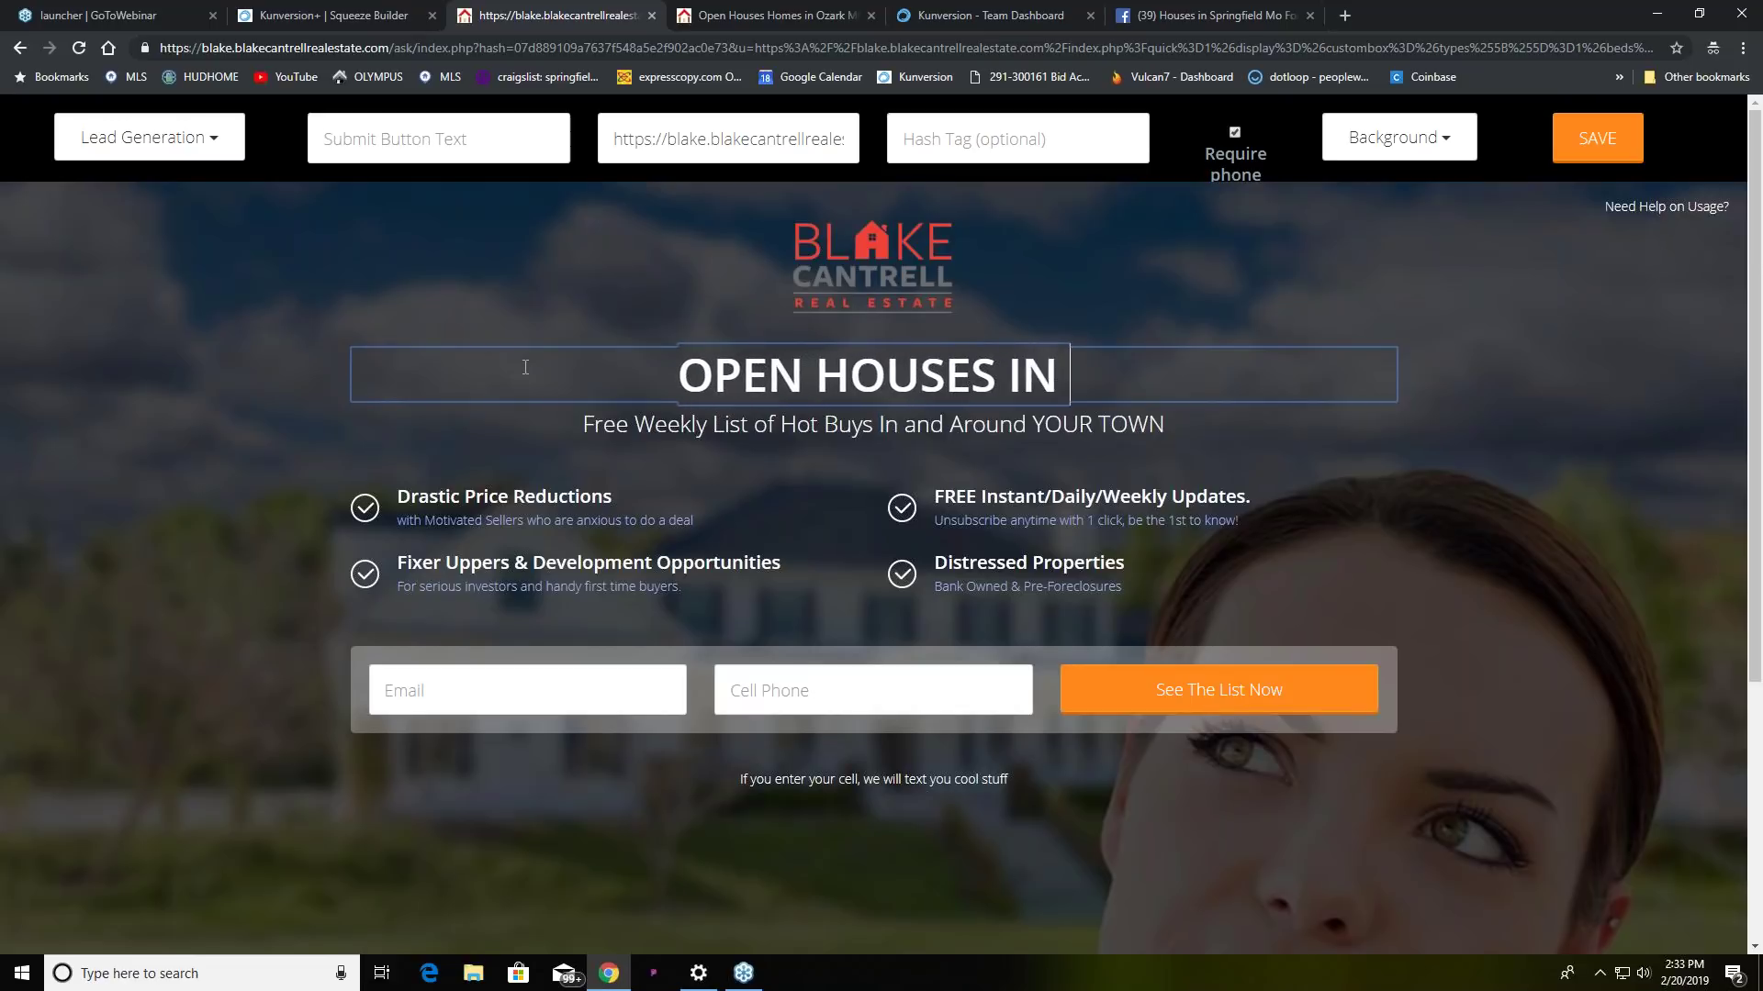
{"action": "type", "text": " GREENE"}
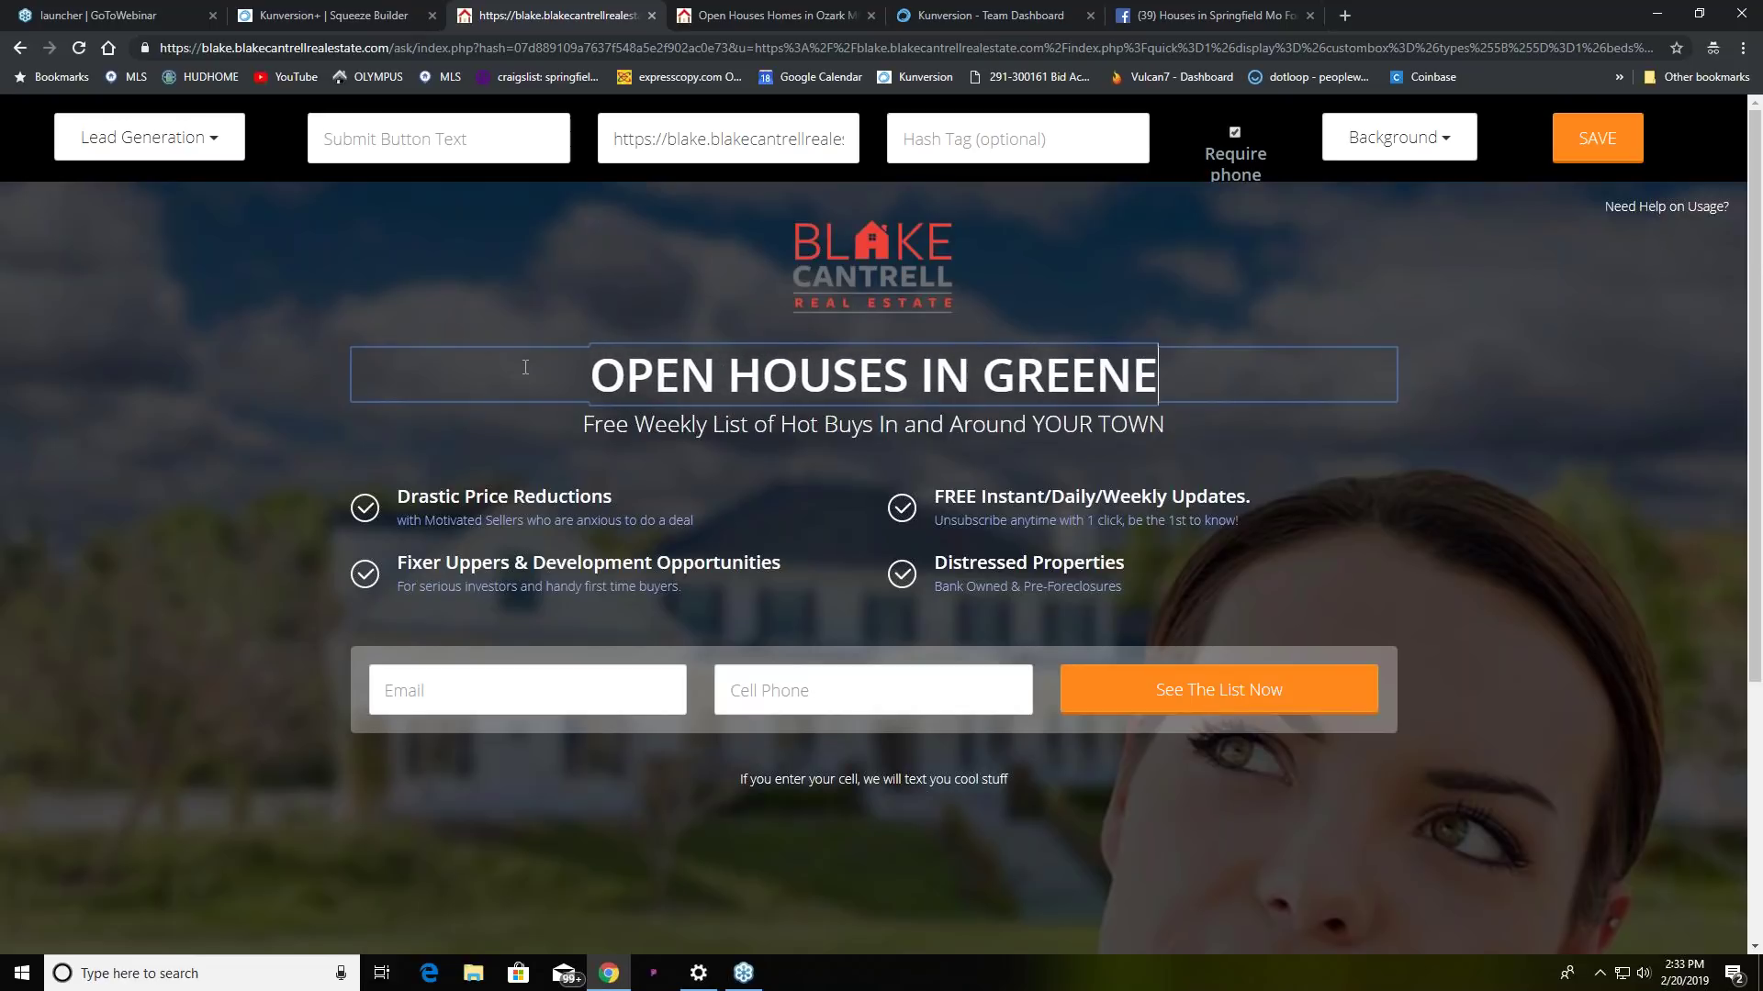
{"action": "type", "text": " COUNTY"}
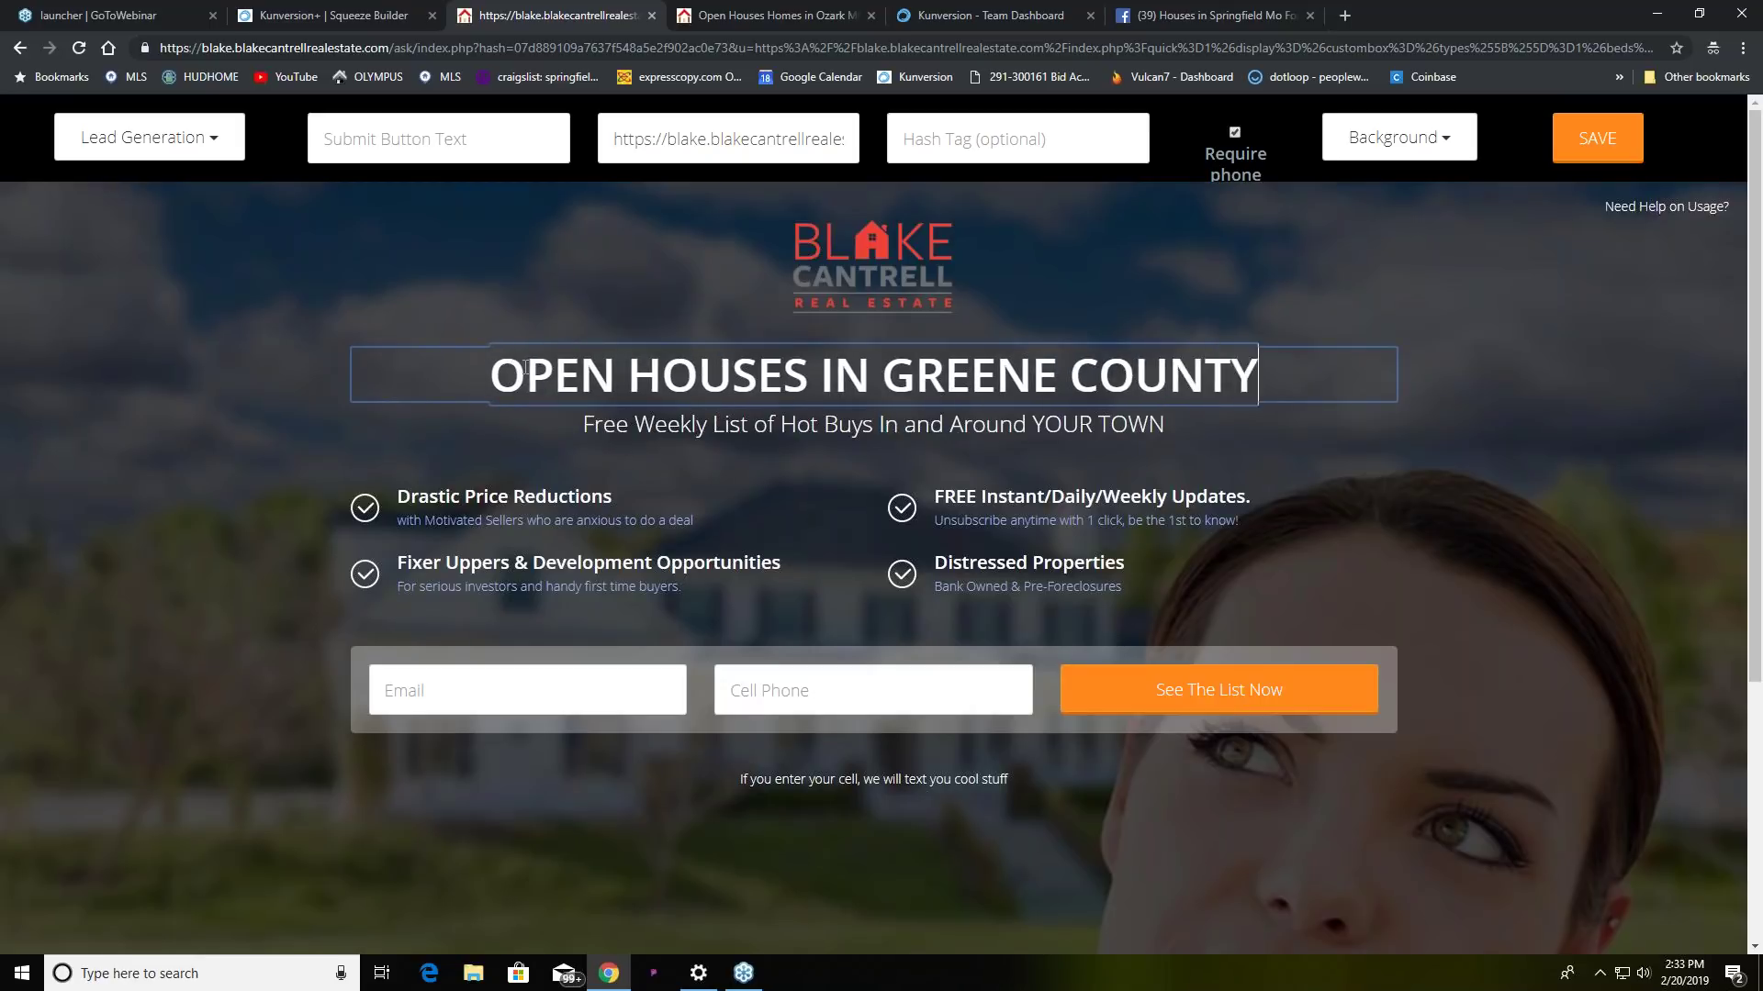
{"action": "type", "text": " THIS WEEL"}
{"action": "key", "text": "BackSpace"}
{"action": "type", "text": "K"}
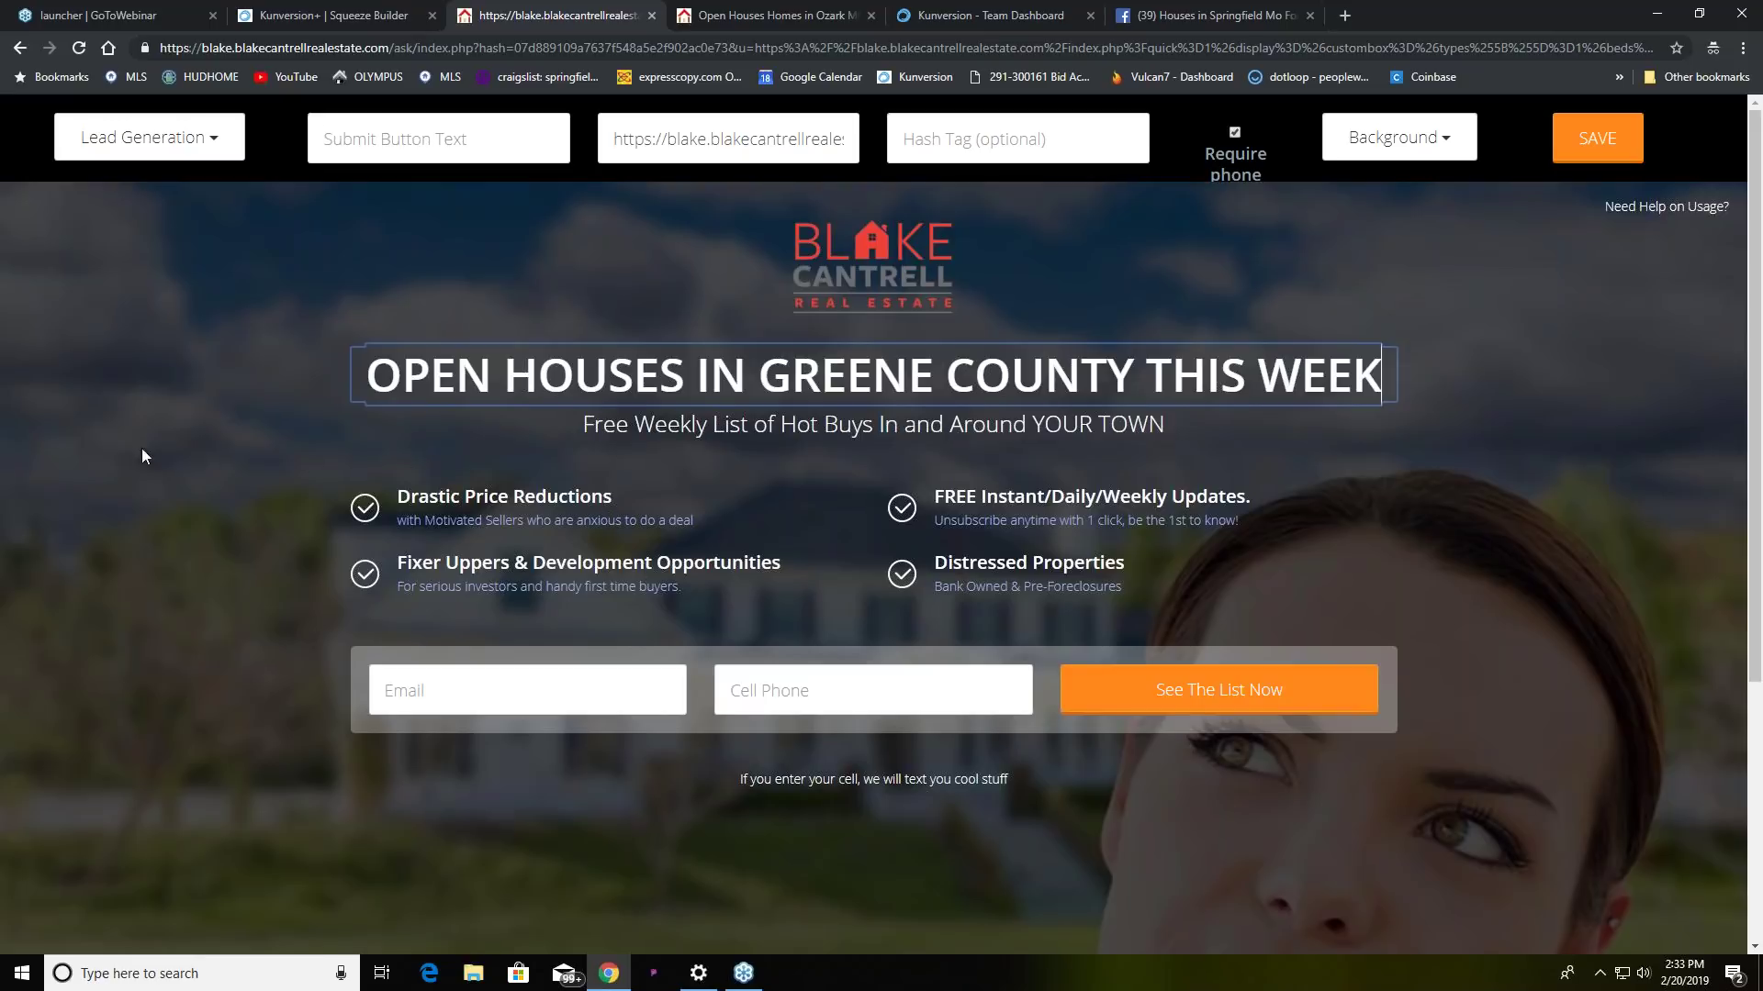
{"action": "left_click", "coordinate": [525, 852]}
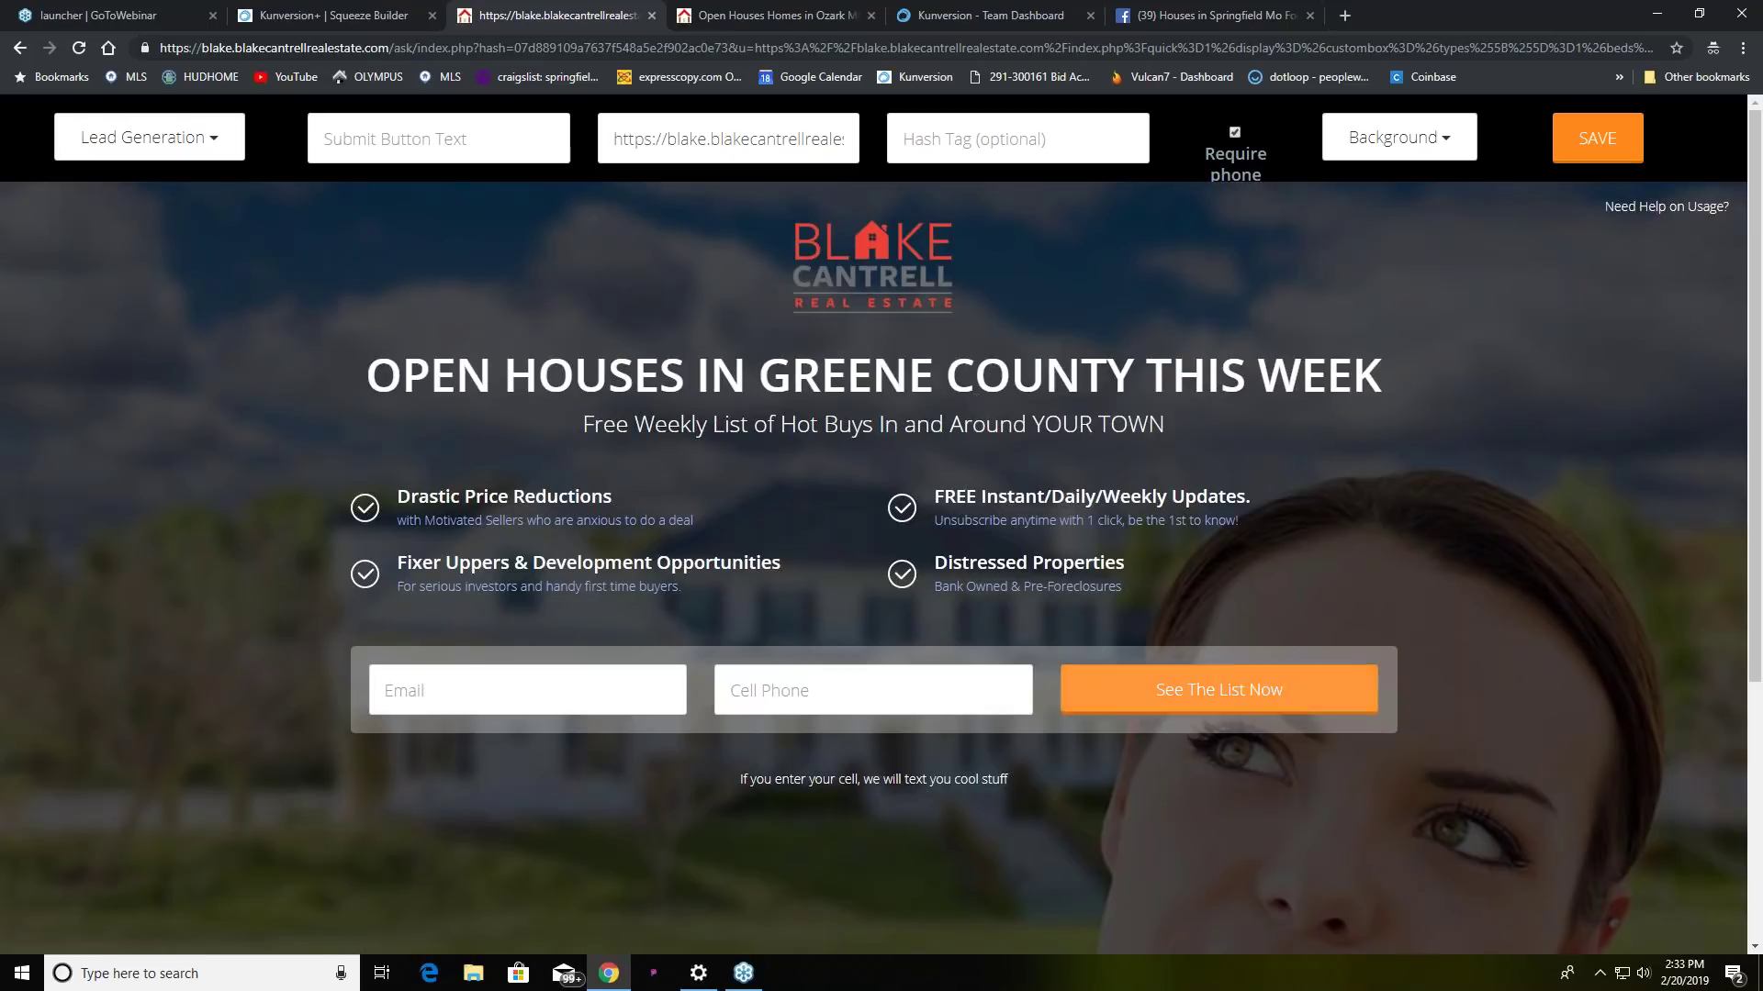
- Set the landing page background to Kitchen and save the page
{"action": "left_click", "coordinate": [1447, 144]}
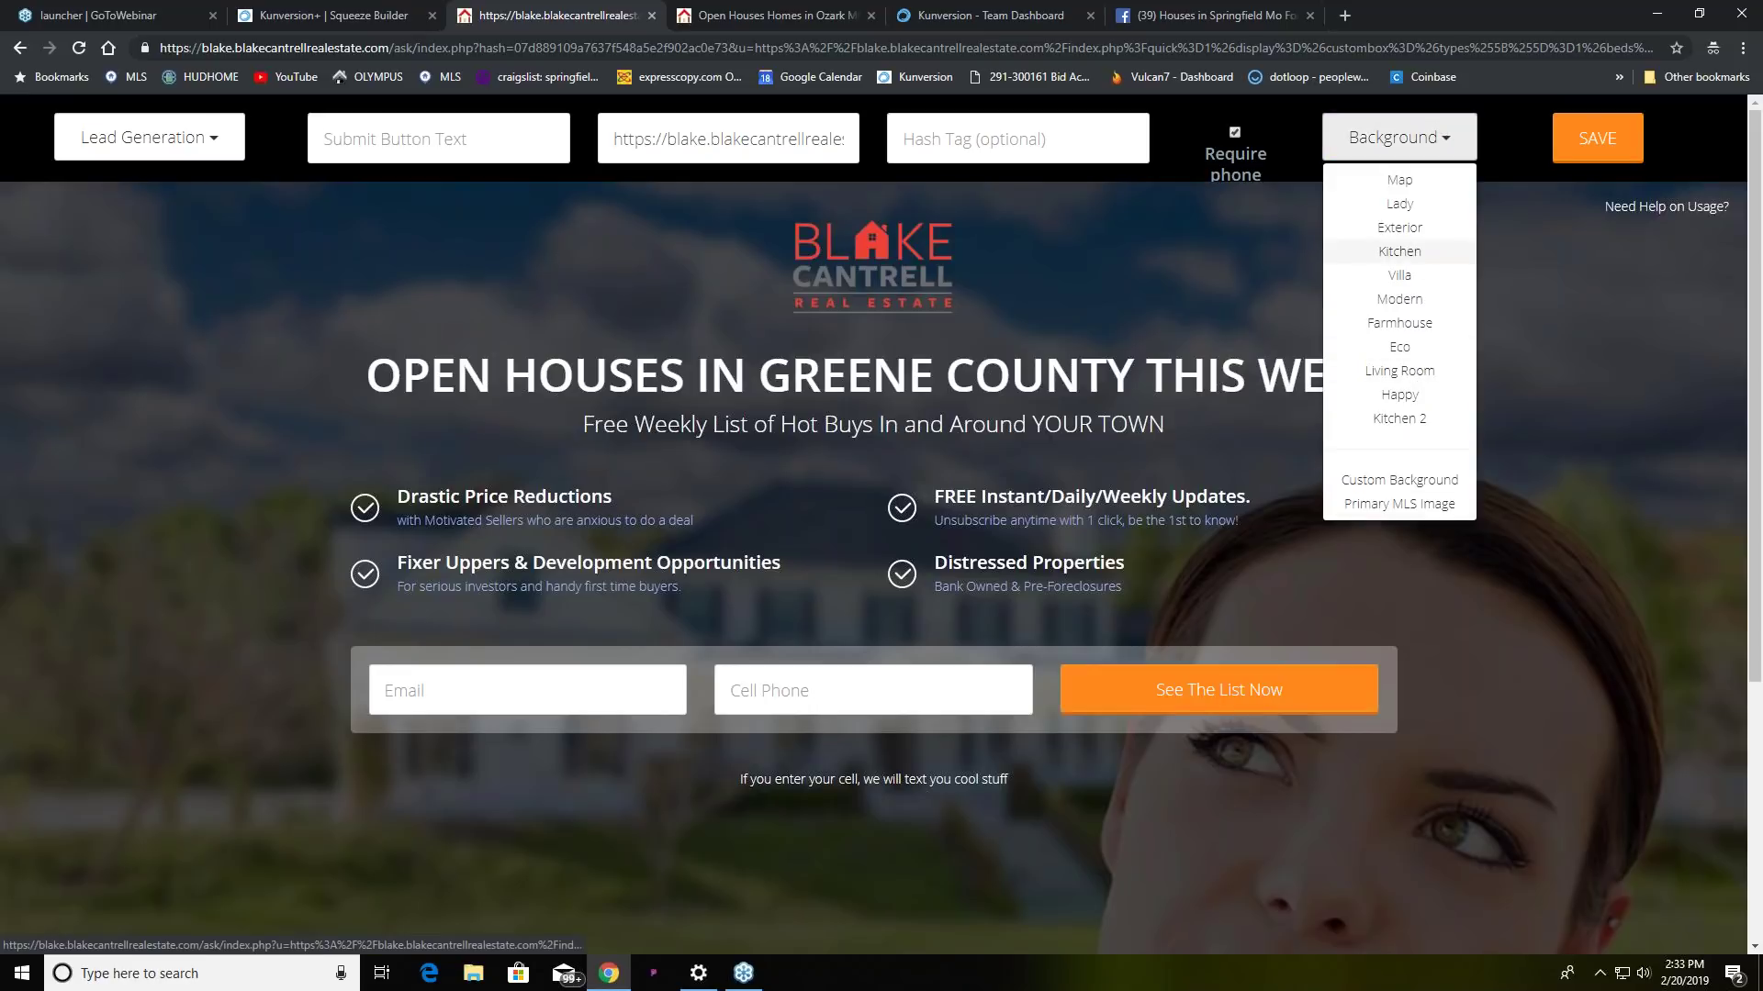
{"action": "left_click", "coordinate": [1399, 250]}
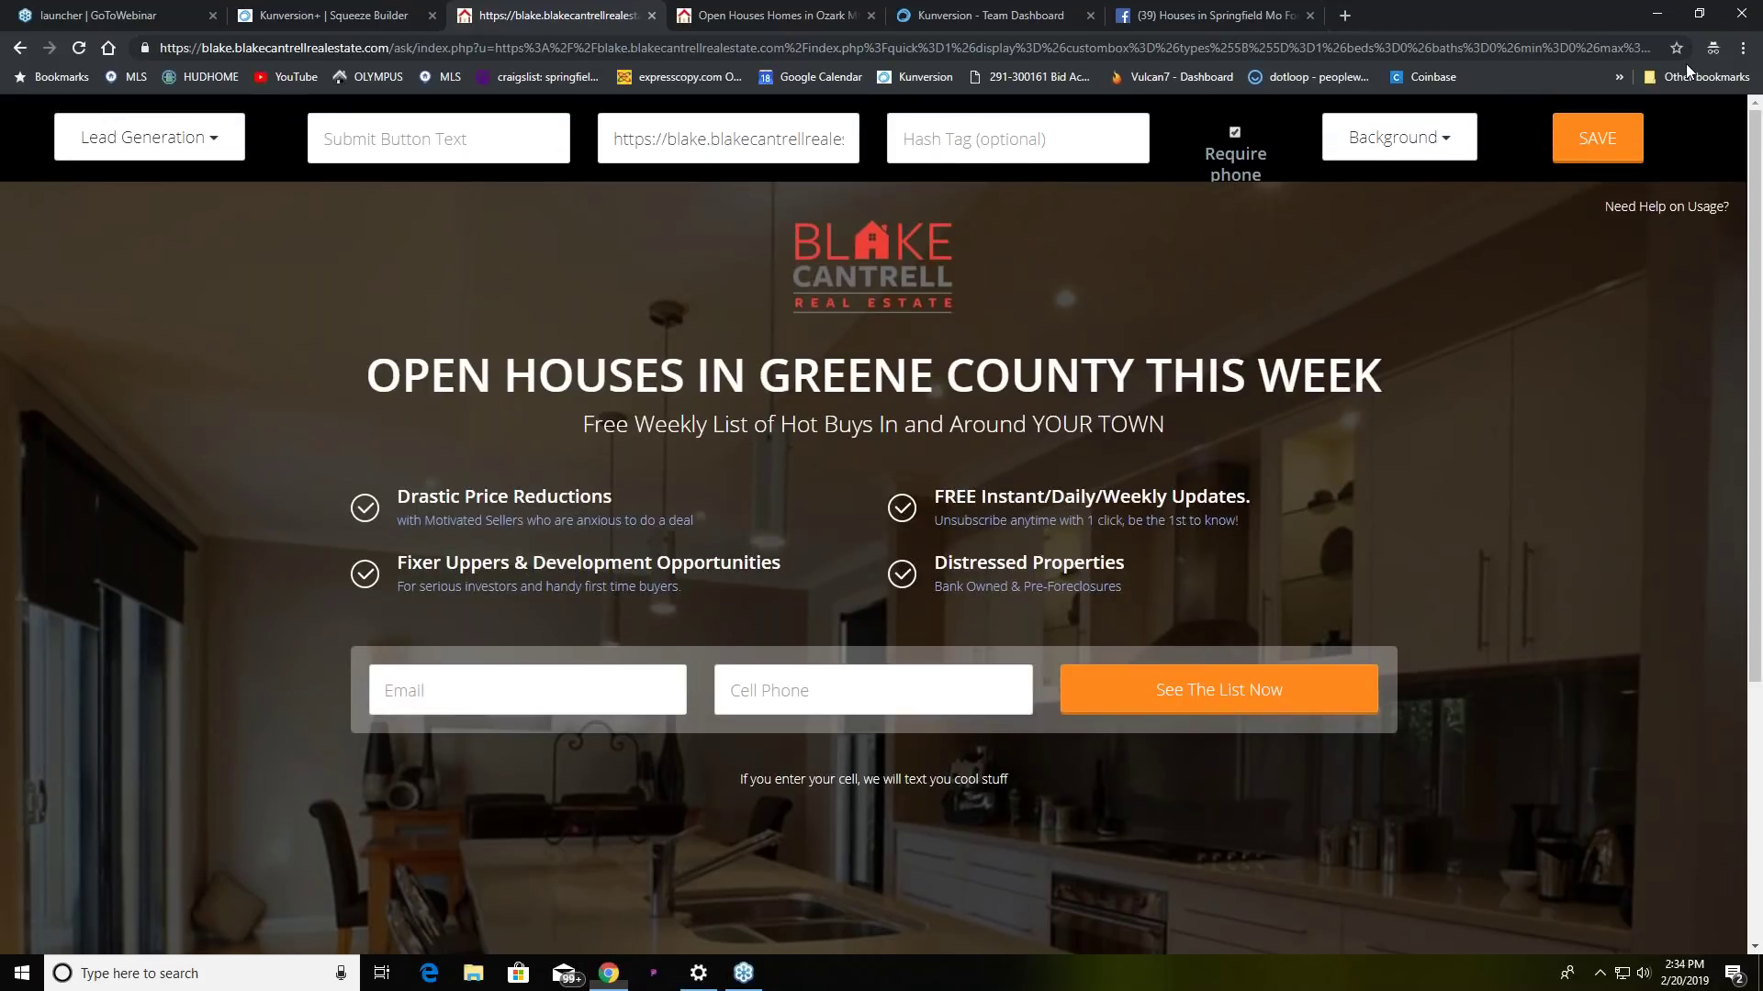
{"action": "left_click", "coordinate": [1598, 138]}
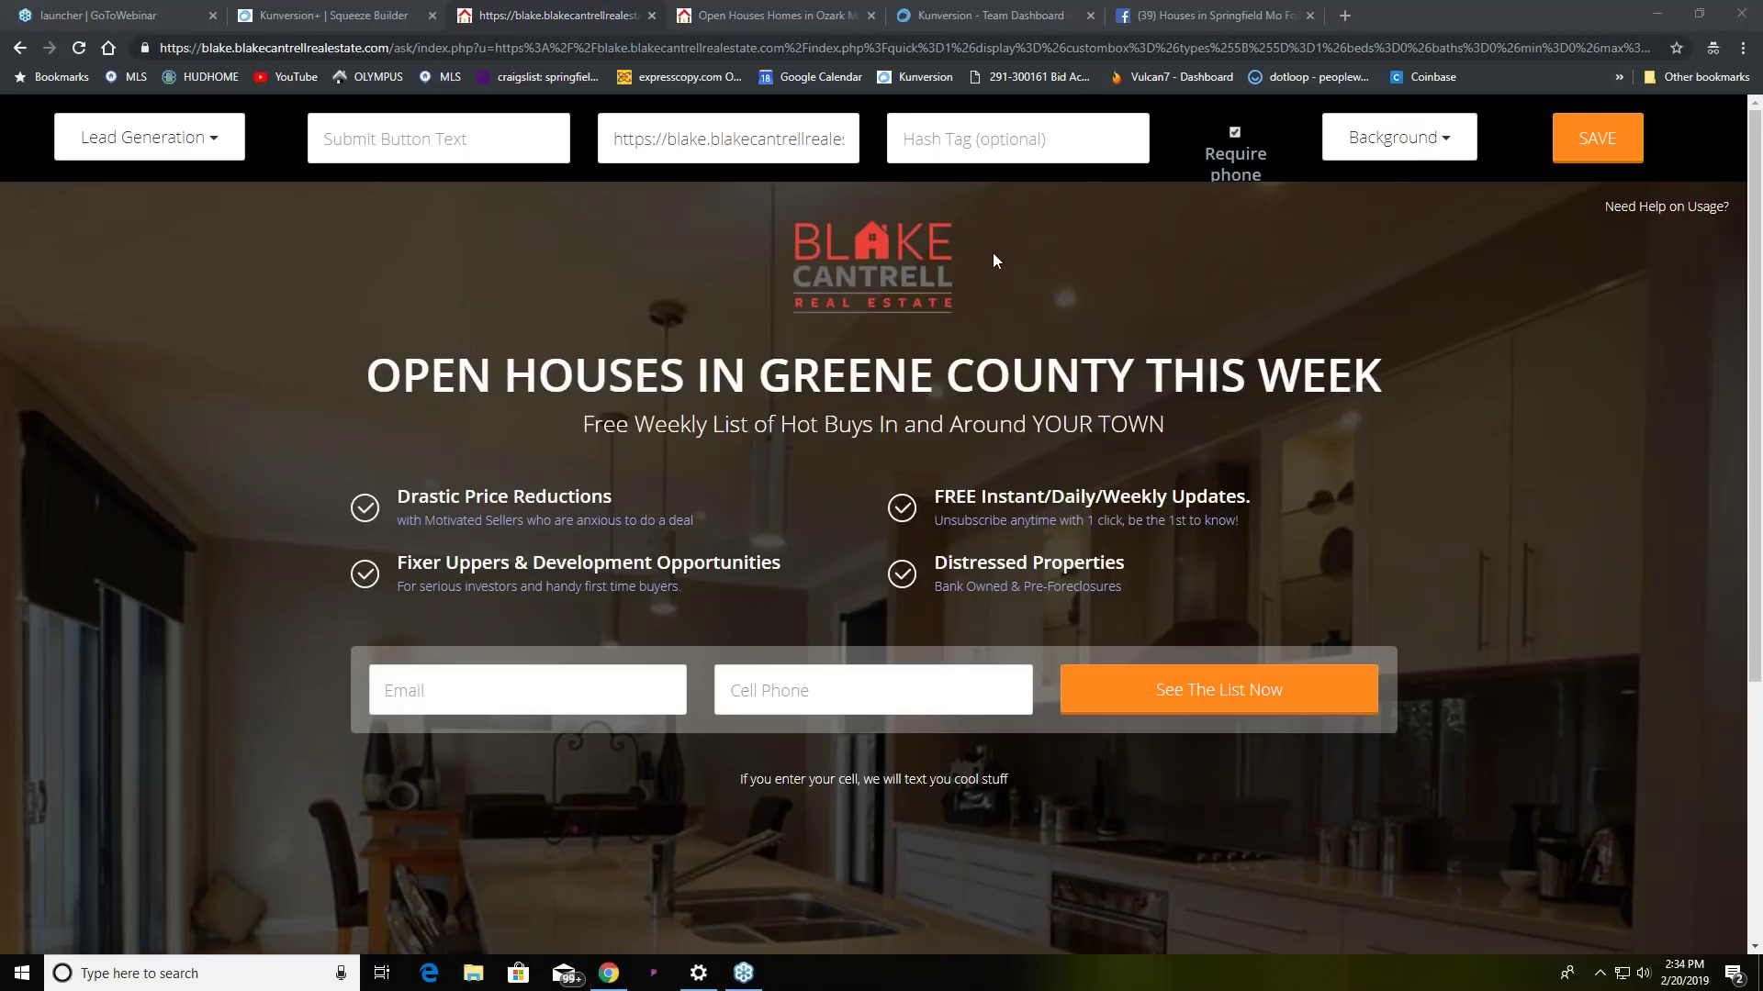
- Show the saved open house landing page's social sharing options and copy the page's web address
{"action": "left_click", "coordinate": [971, 310]}
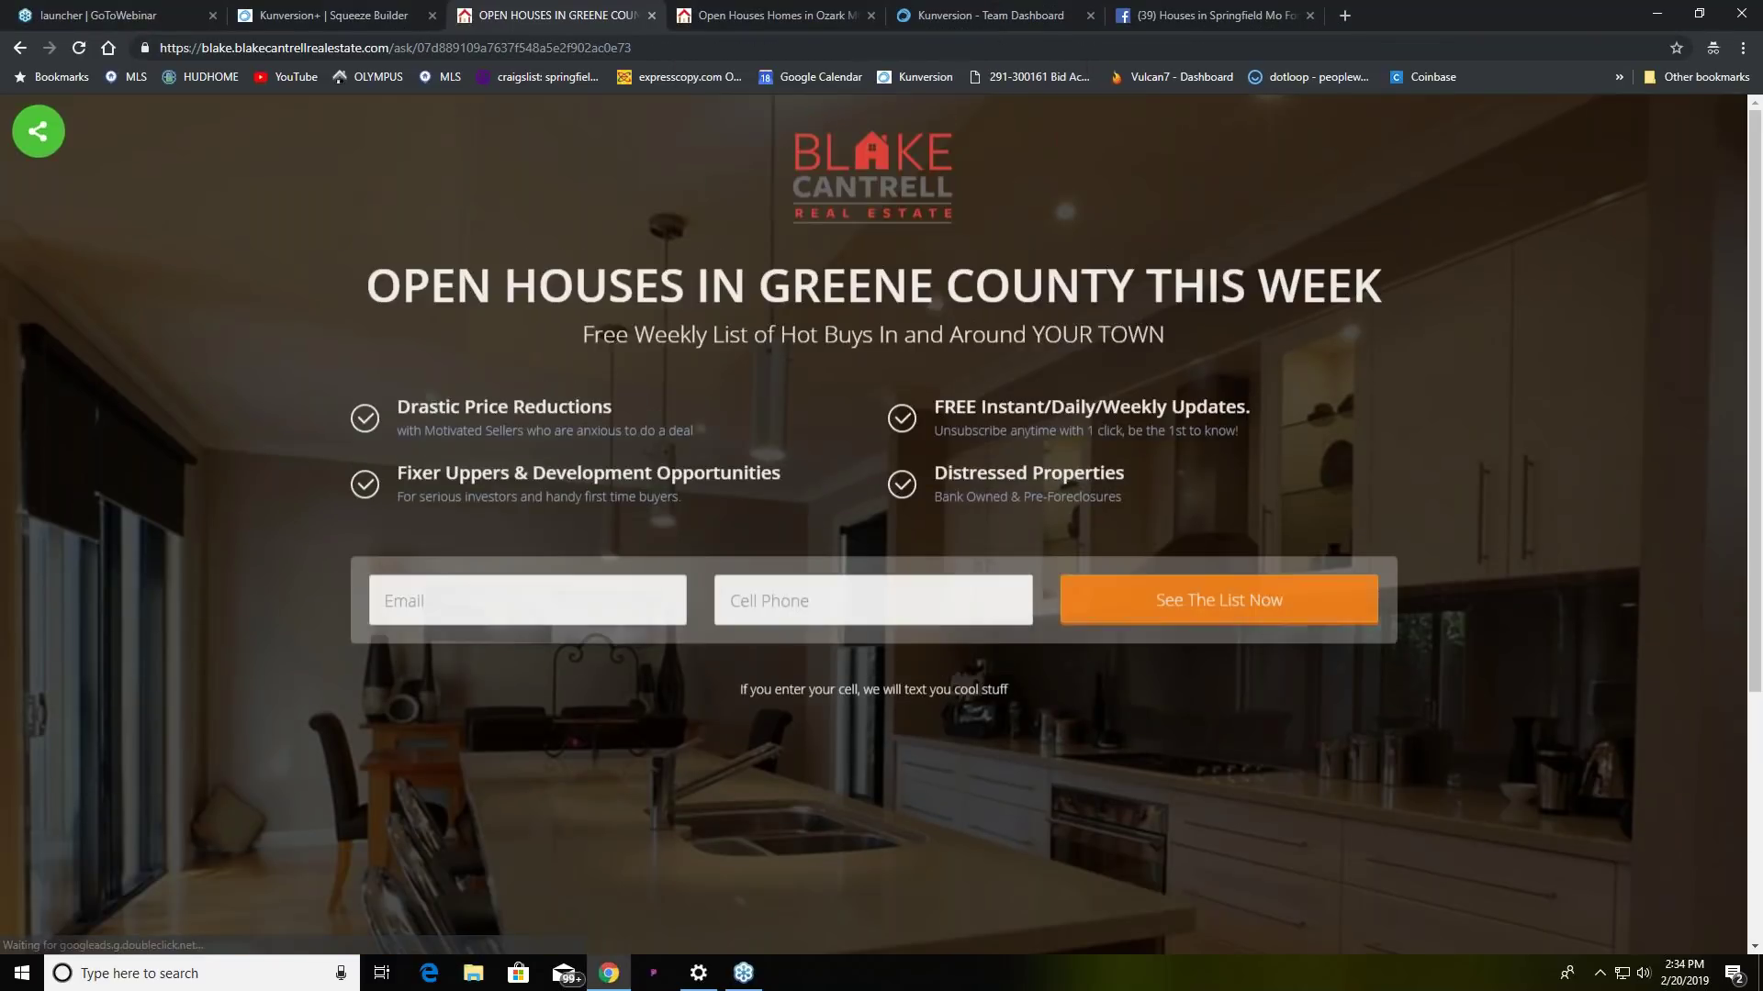
{"action": "mouse_move", "coordinate": [117, 136]}
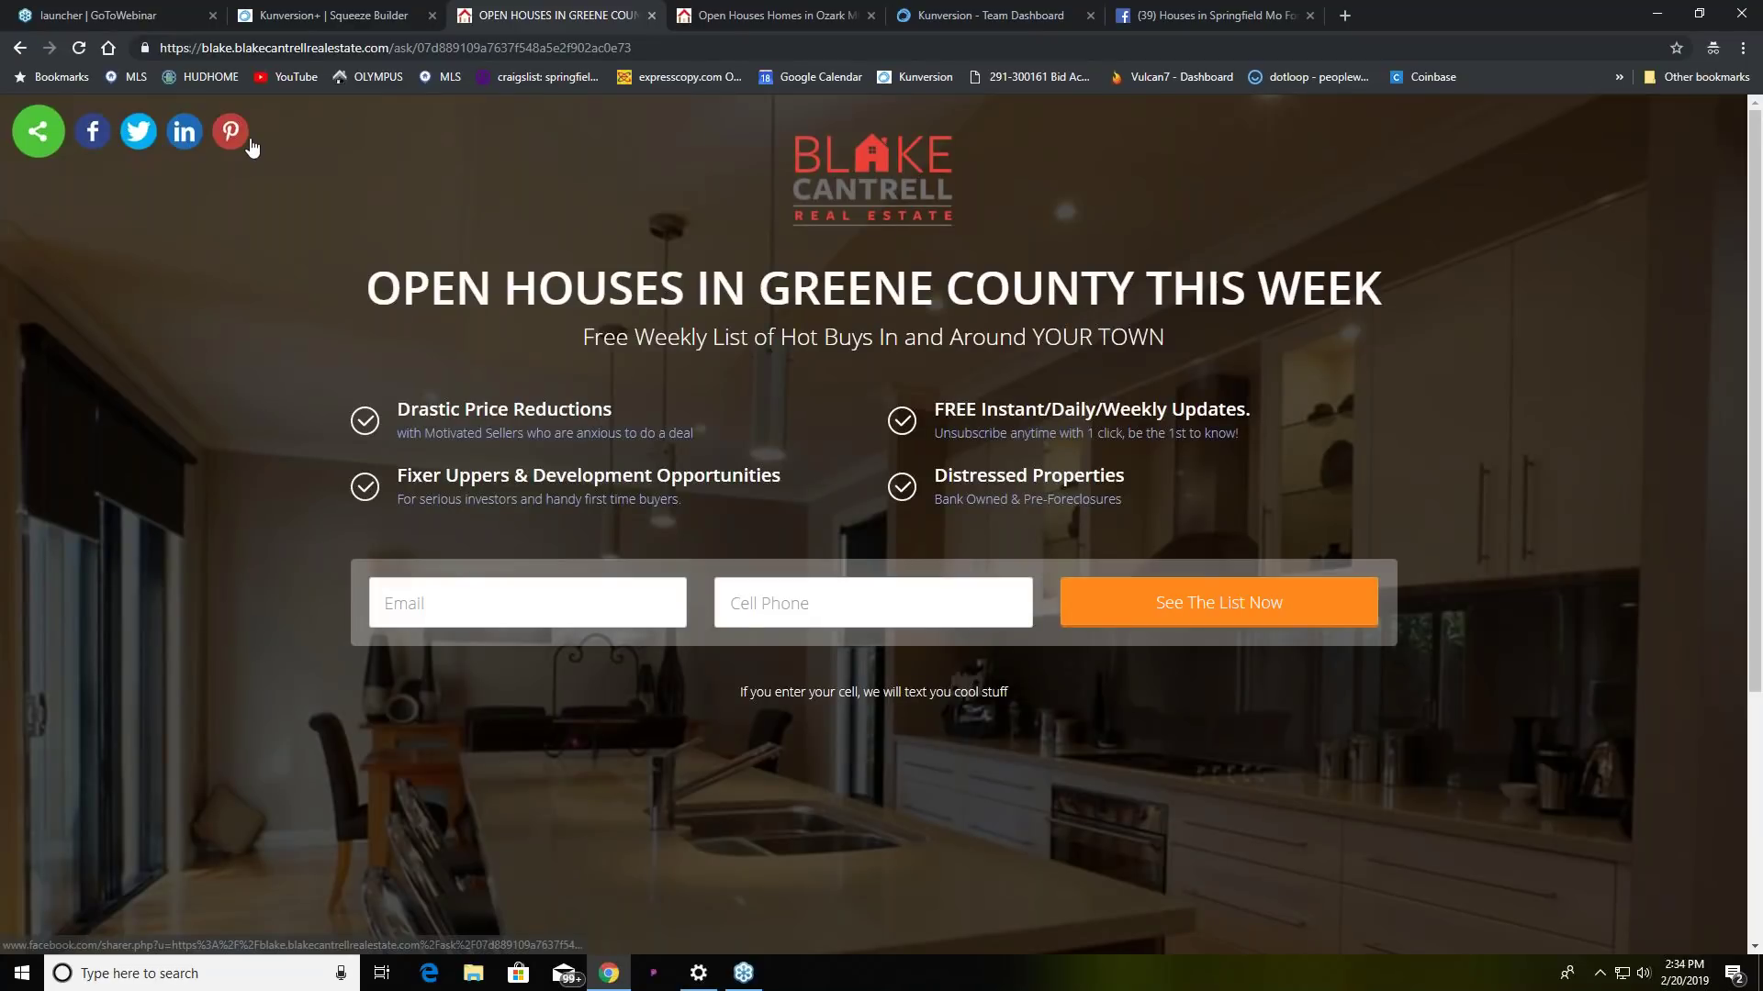
{"action": "left_click", "coordinate": [602, 47]}
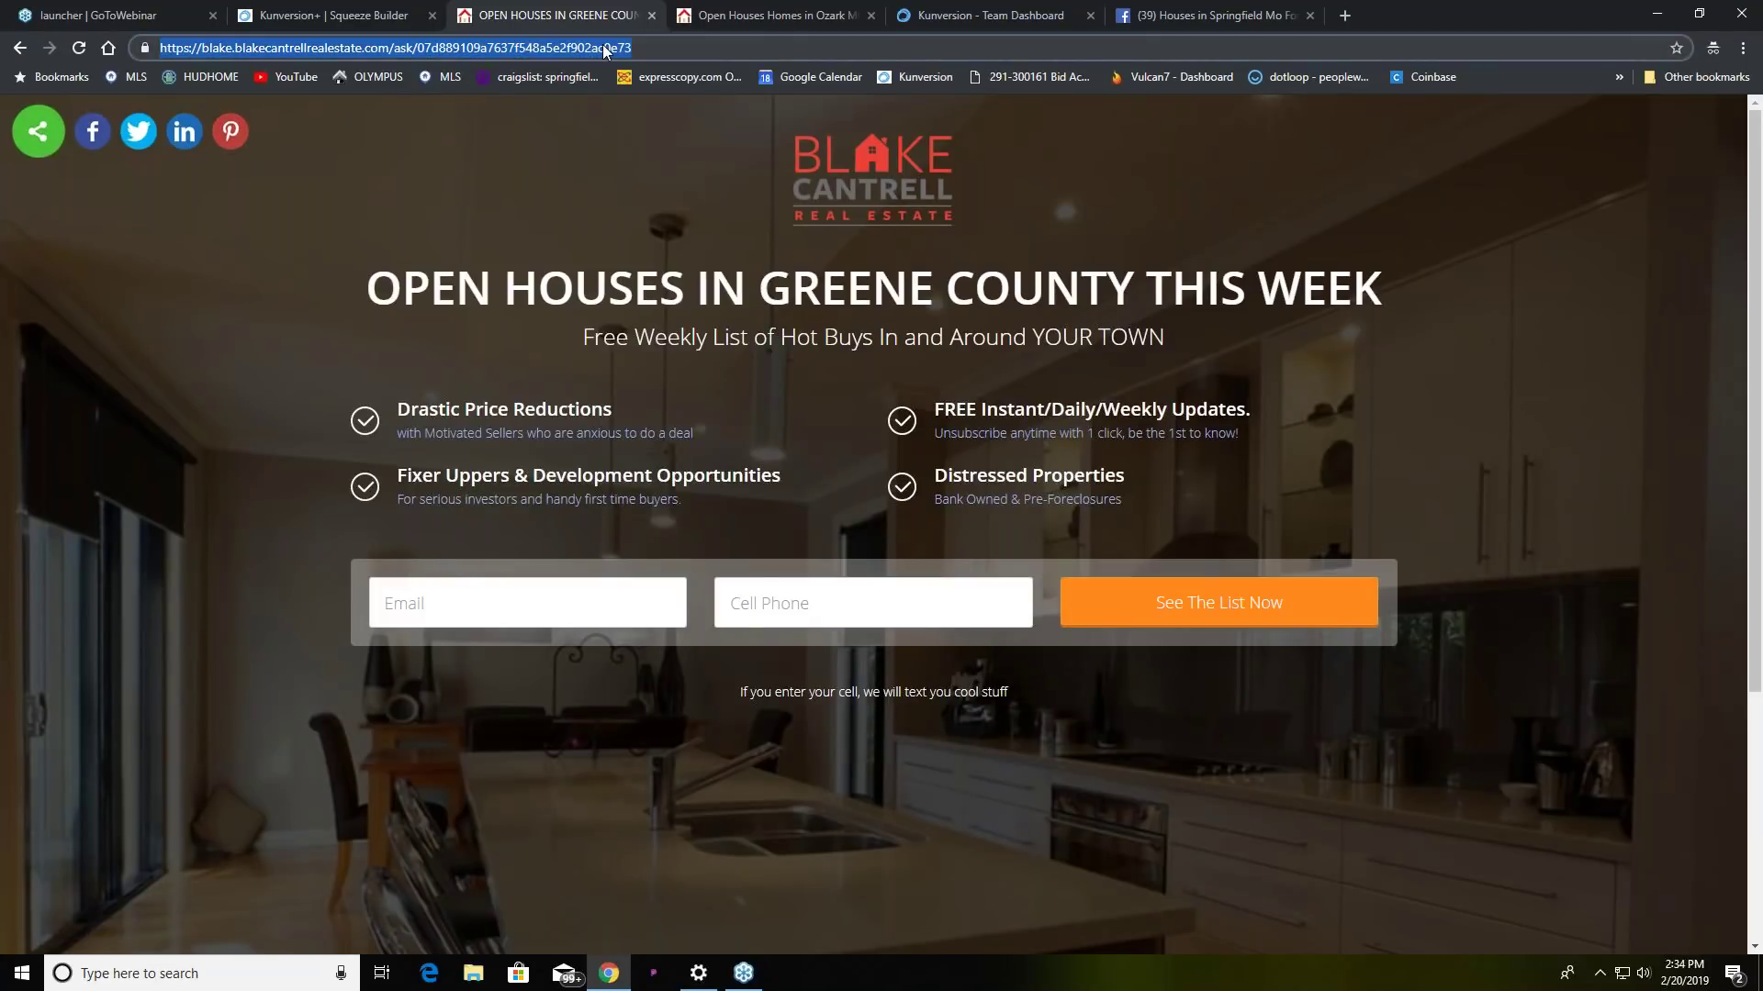
{"action": "right_click", "coordinate": [602, 44]}
{"action": "left_click", "coordinate": [654, 140]}
- View the Post to Craigslist quick action with its MLS number entry in the Kunversion agent account, and return to the dashboard
{"action": "left_click", "coordinate": [1032, 17]}
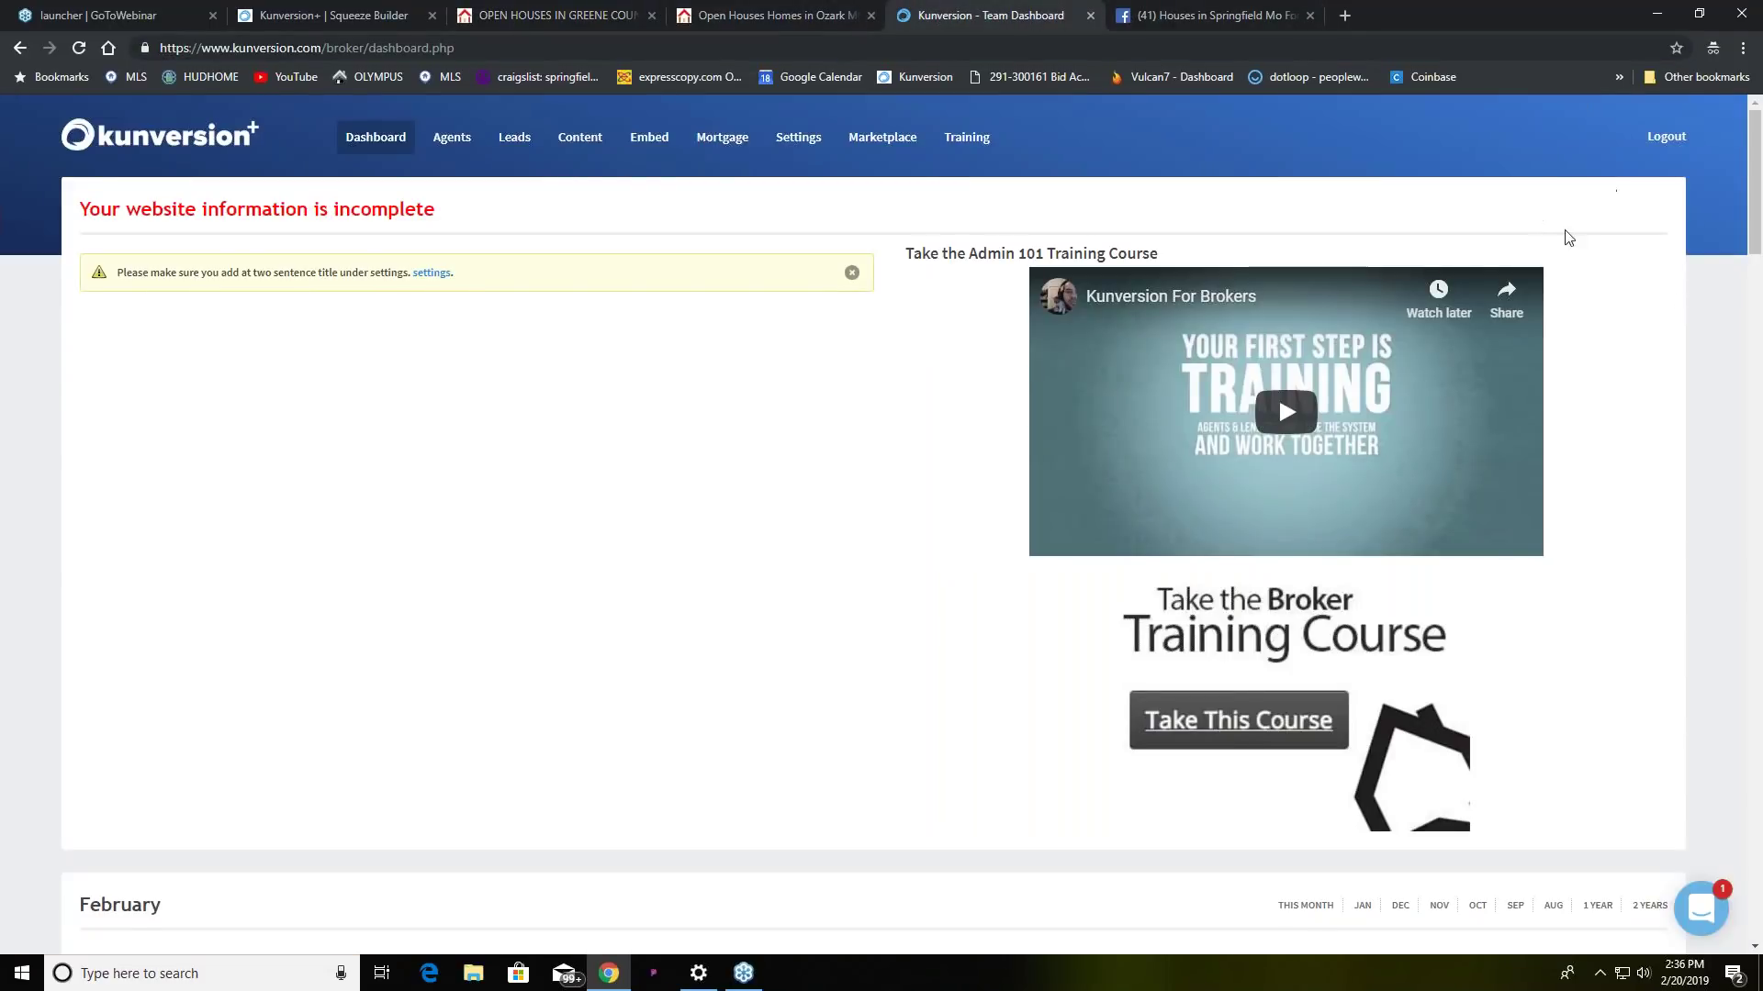
{"action": "mouse_move", "coordinate": [797, 139]}
{"action": "left_click", "coordinate": [739, 16]}
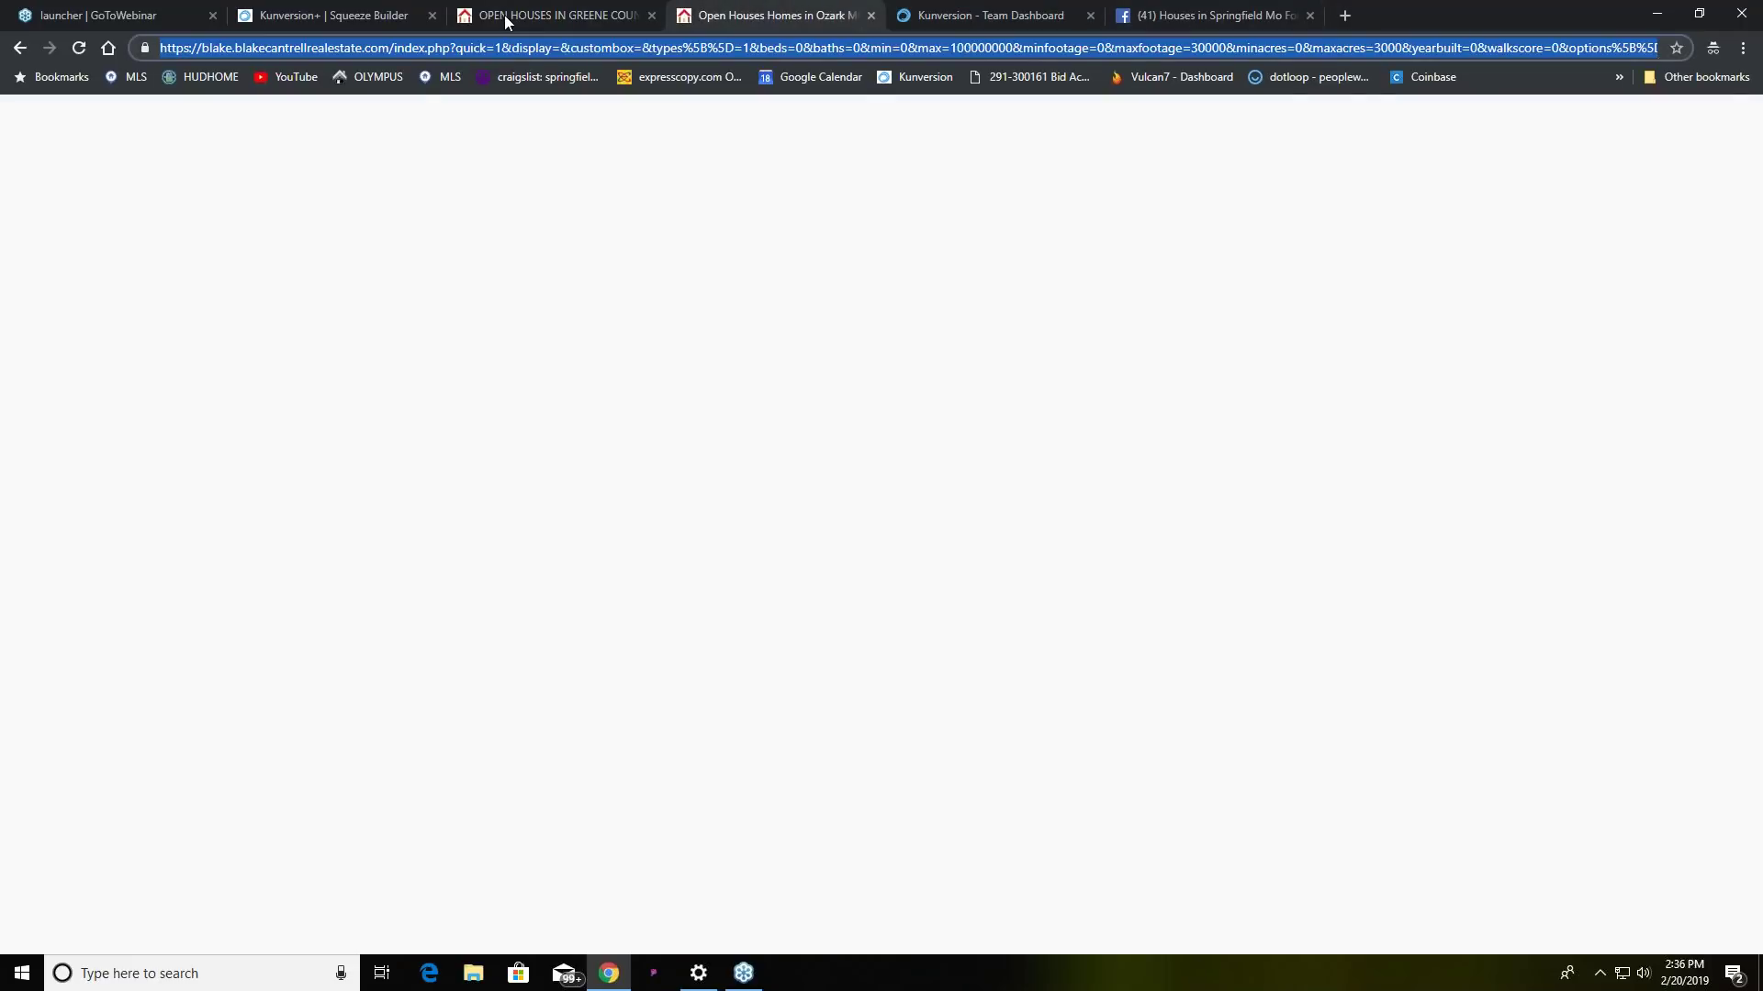
{"action": "left_click", "coordinate": [296, 13]}
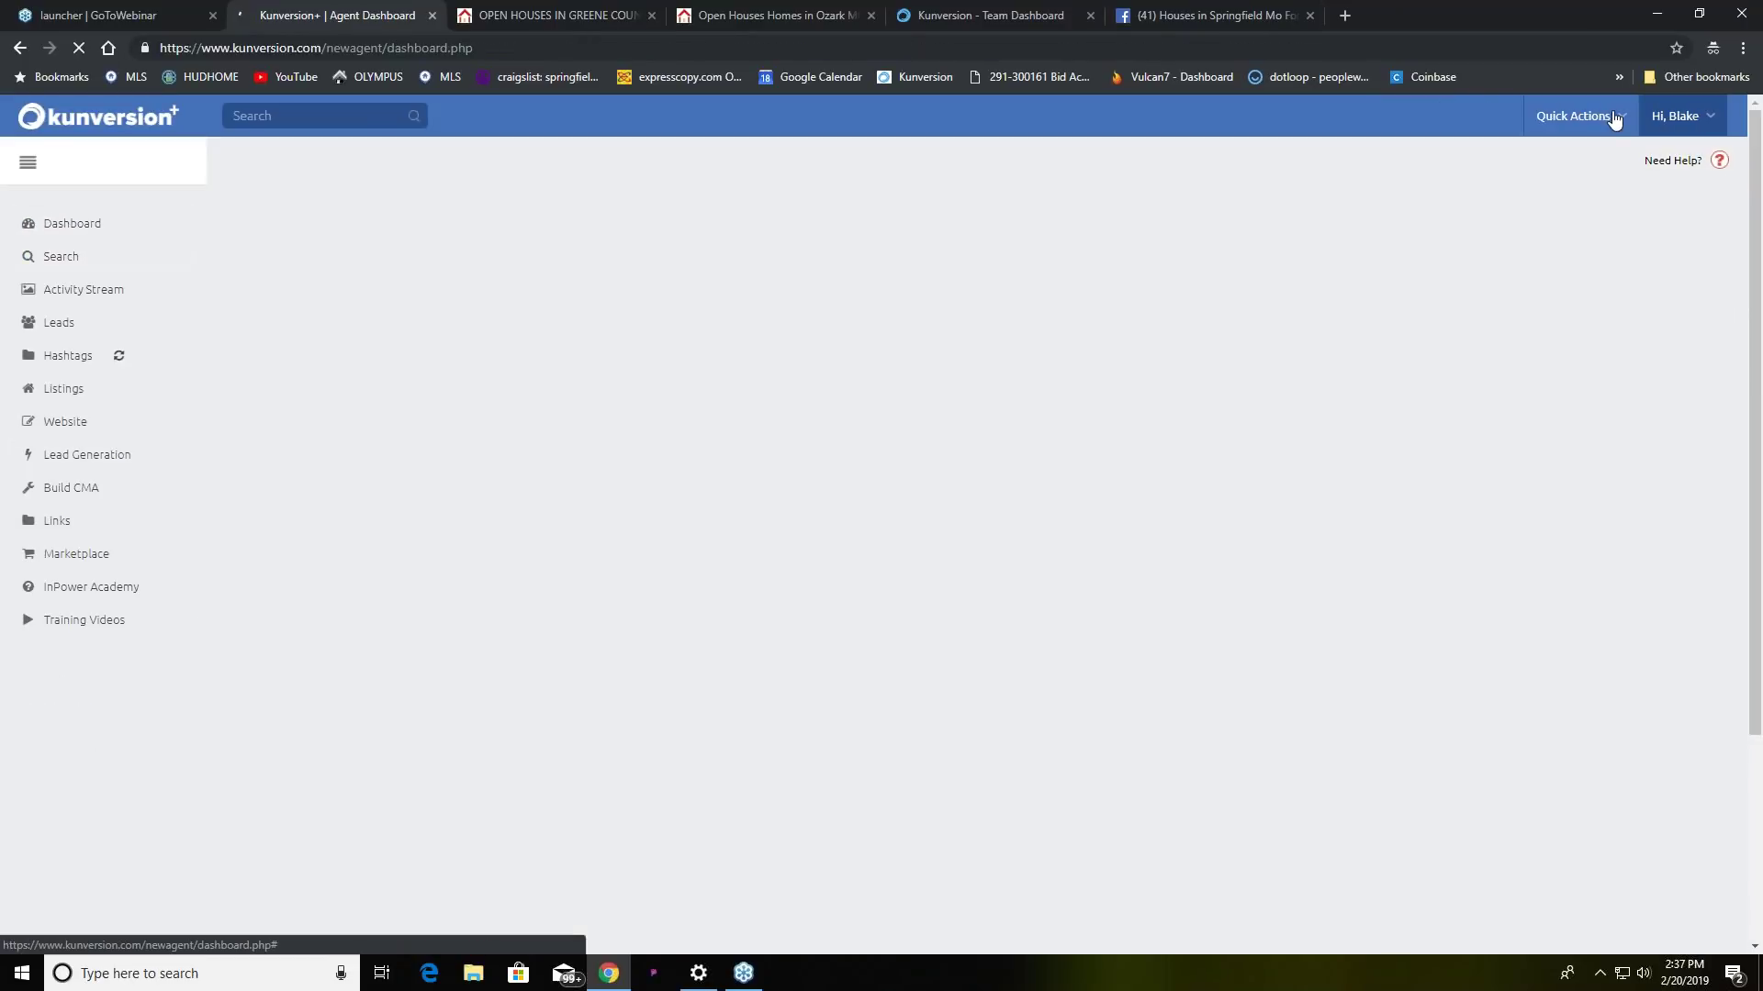
{"action": "left_click", "coordinate": [1614, 119]}
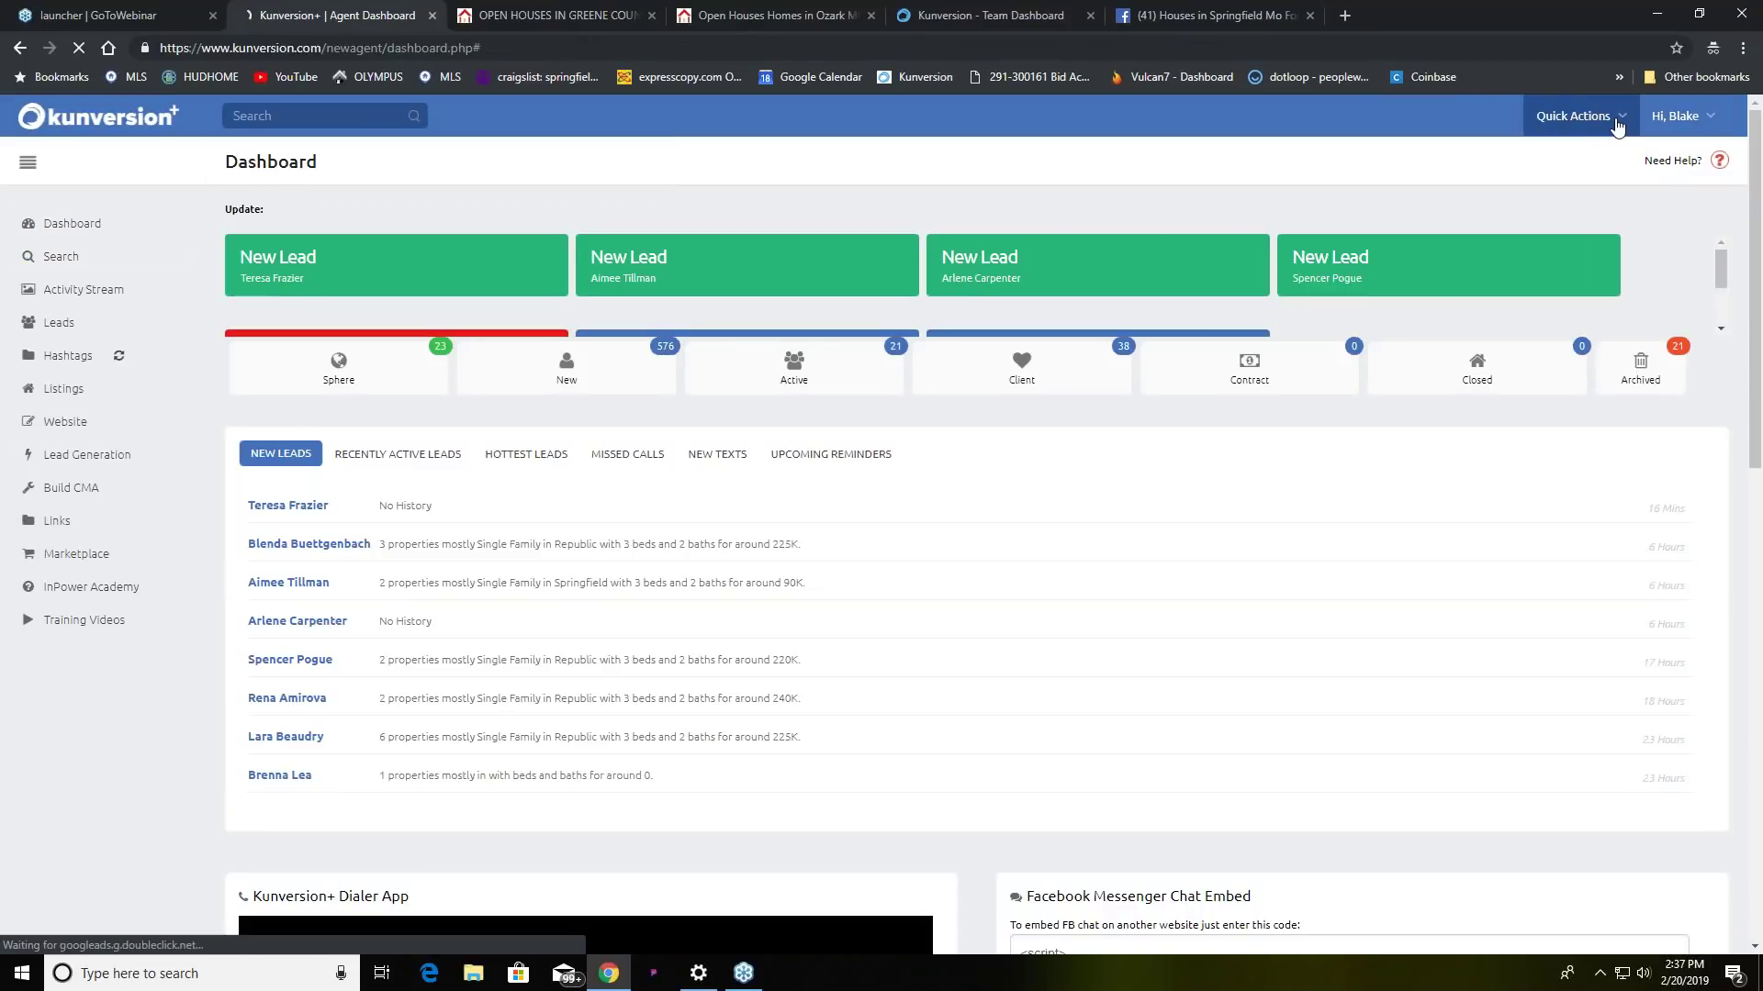
{"action": "left_click", "coordinate": [1577, 115]}
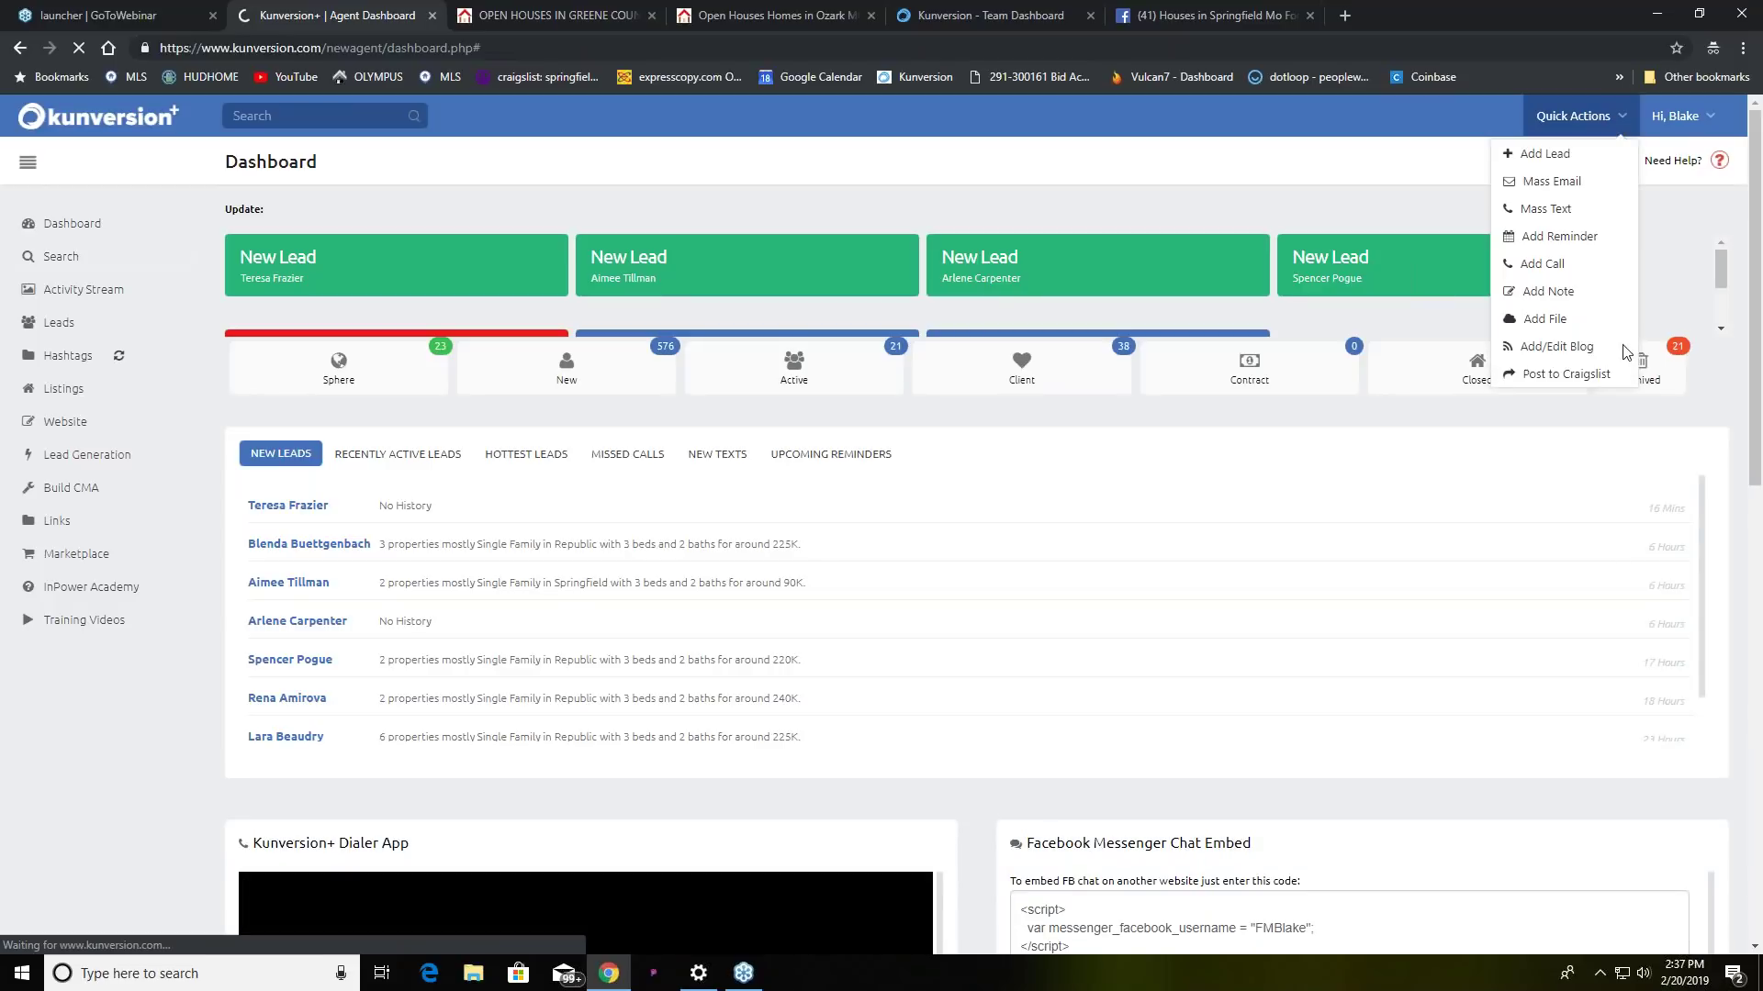
{"action": "left_click", "coordinate": [1572, 394]}
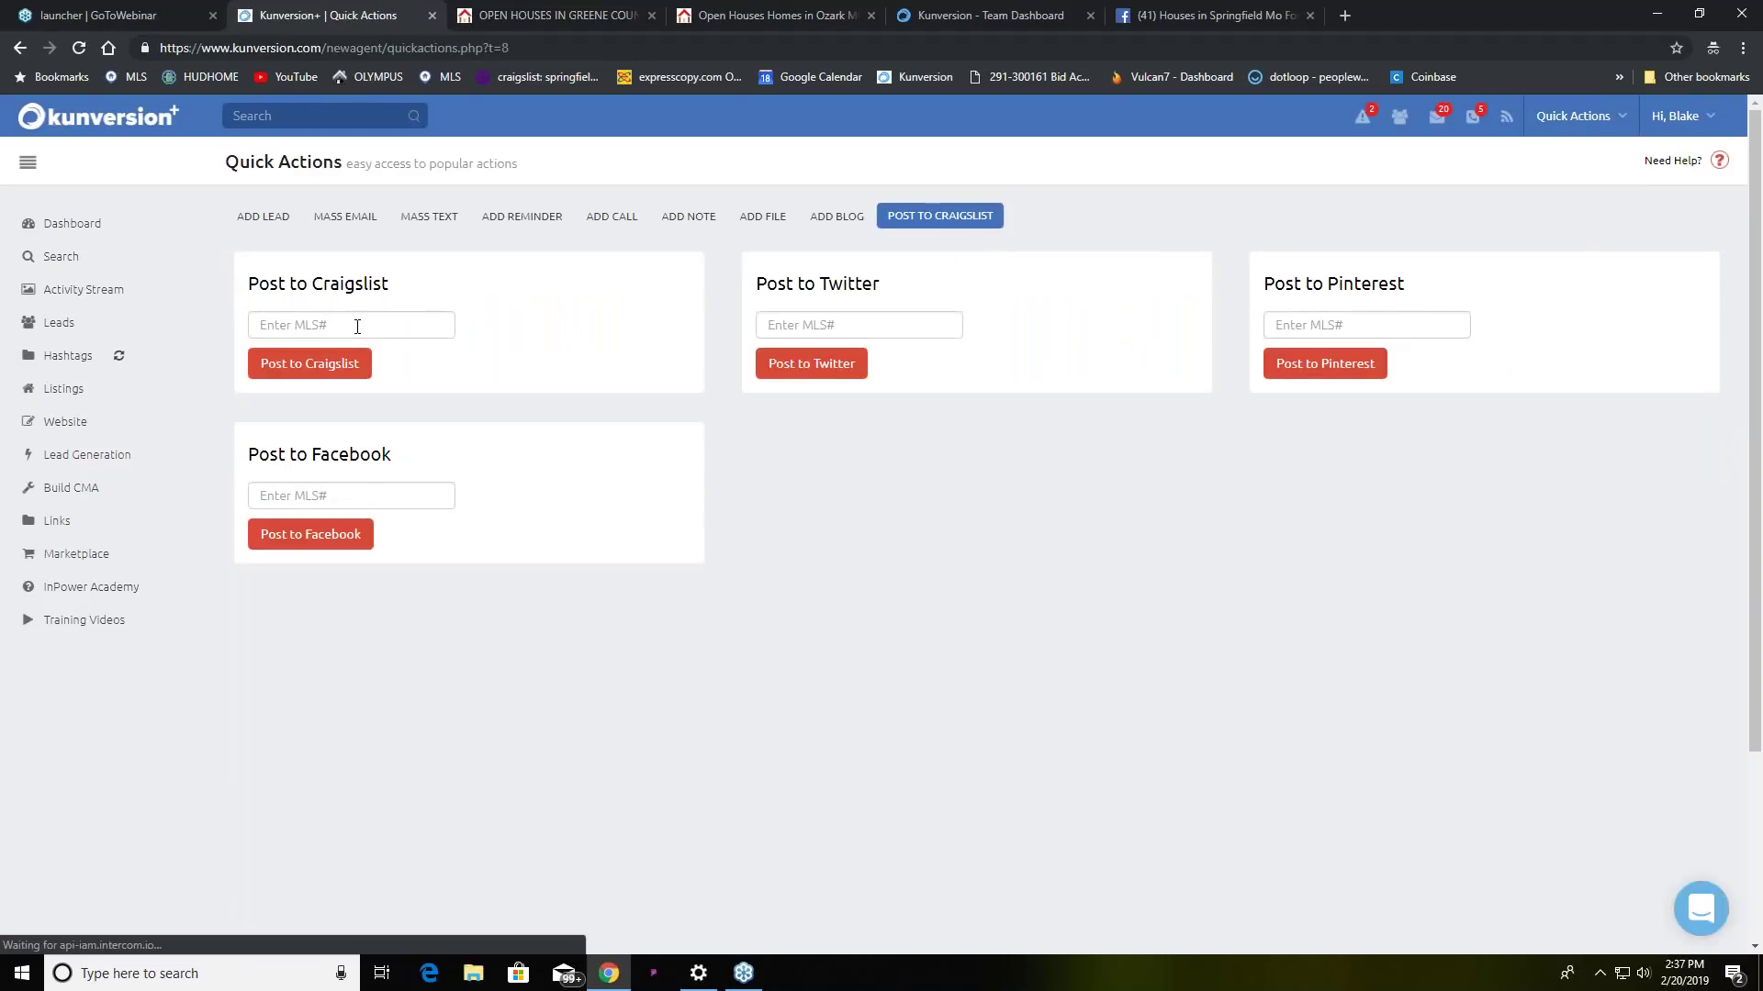
{"action": "left_click", "coordinate": [357, 327]}
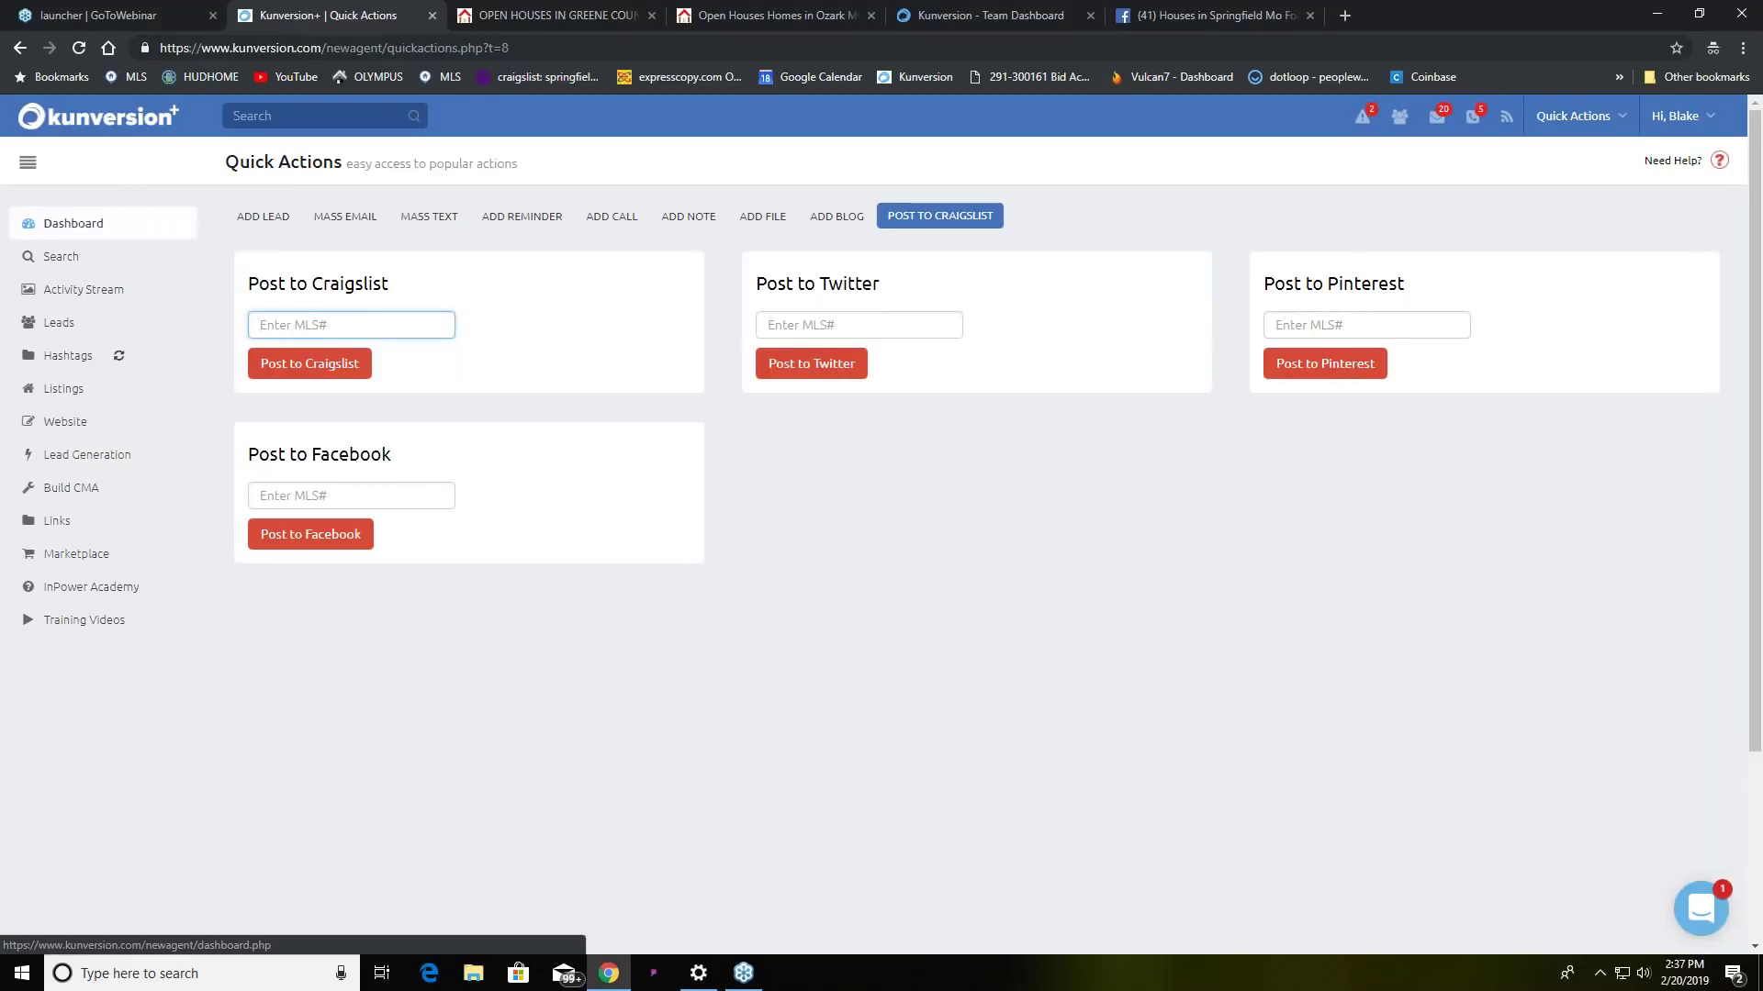
{"action": "left_click", "coordinate": [90, 233]}
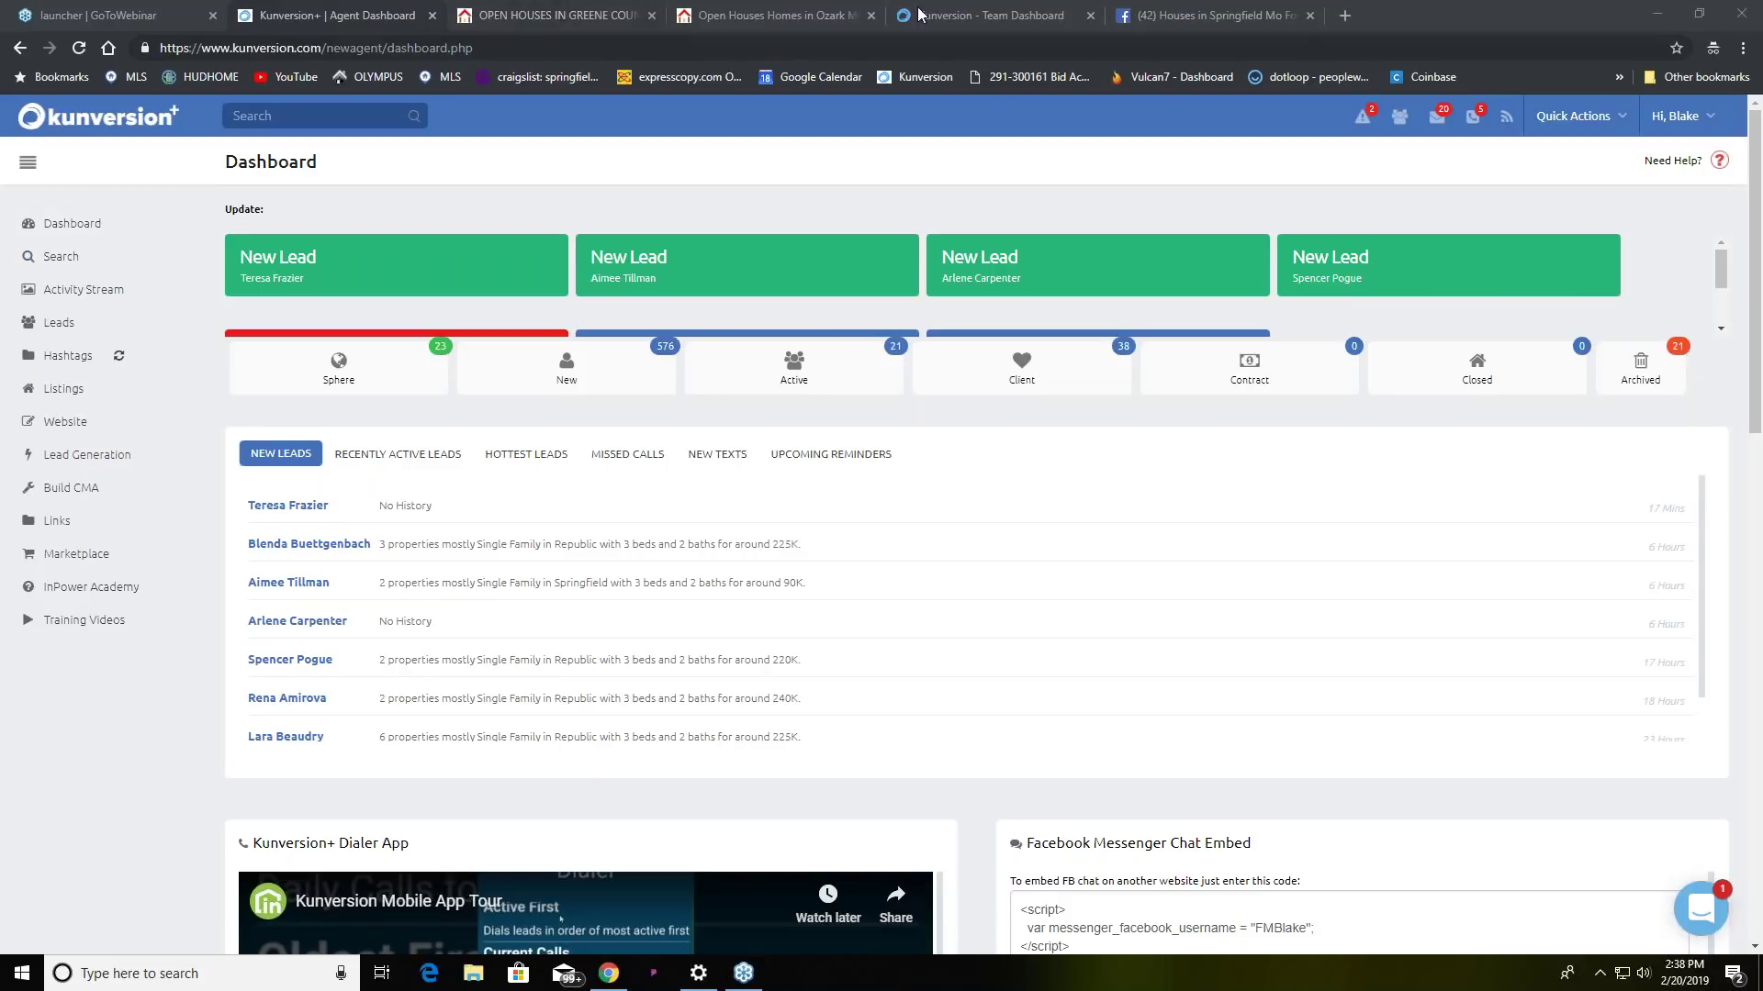
- Switch to Facebook and open the real estate company's business page from the home feed shortcuts
{"action": "left_click", "coordinate": [1194, 16]}
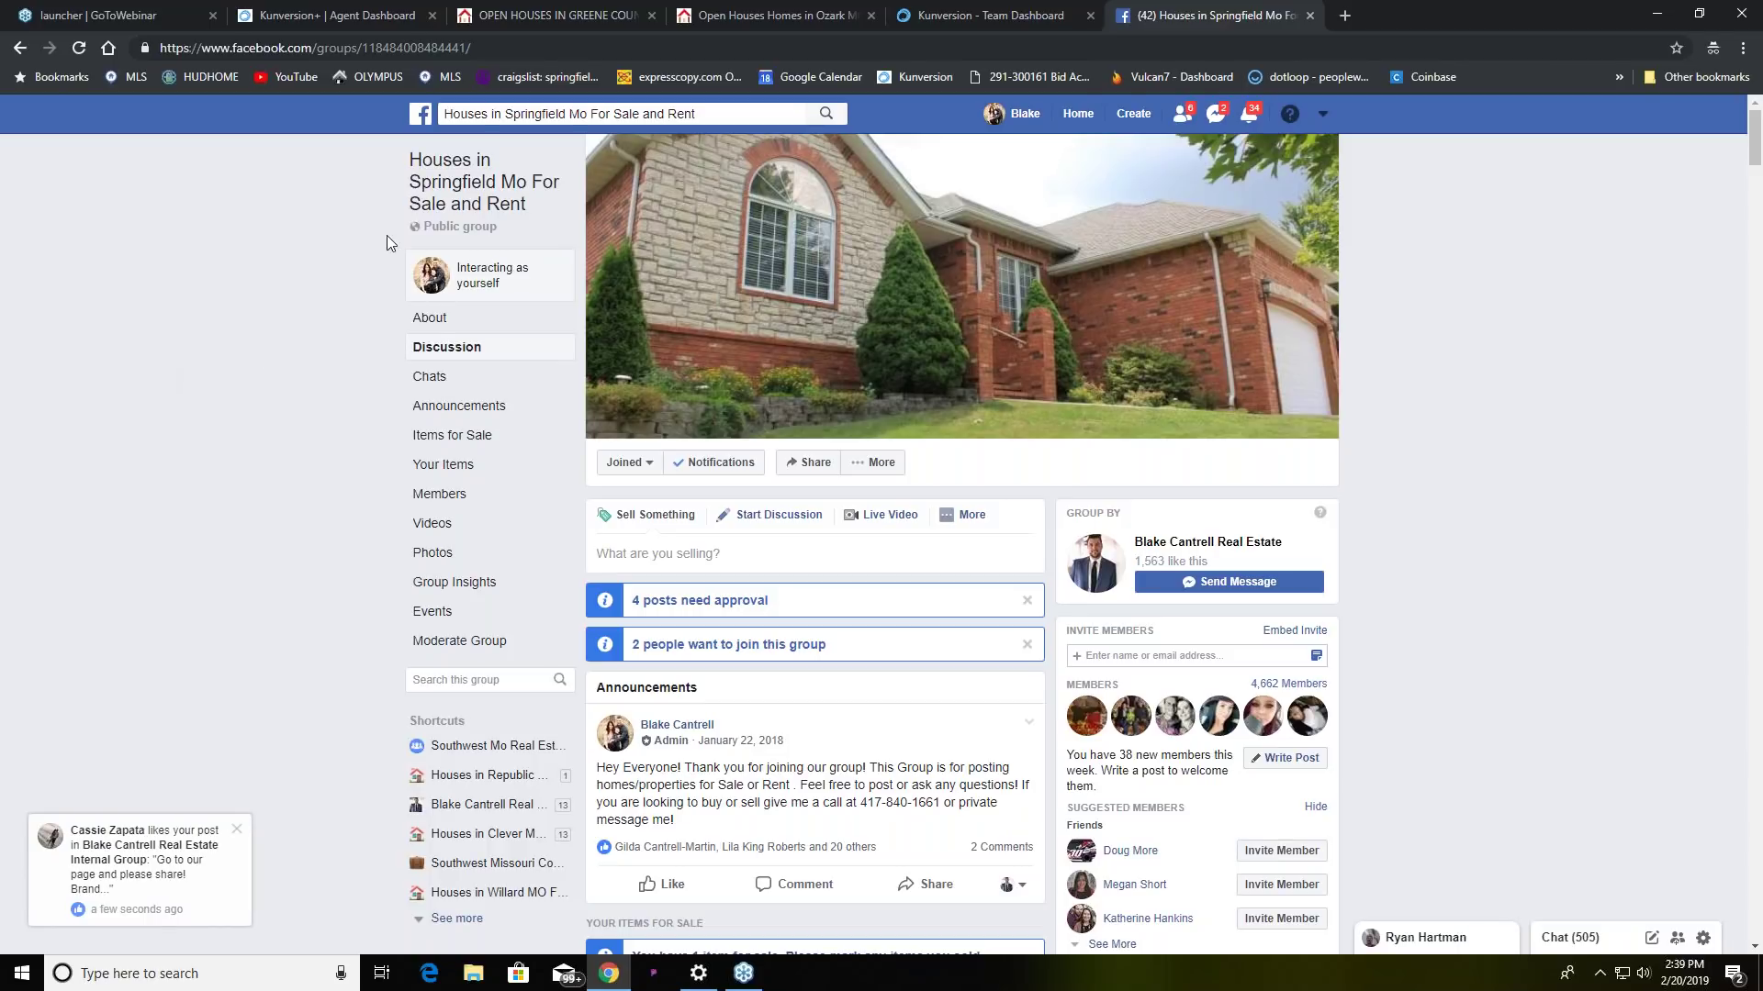
{"action": "left_click", "coordinate": [1079, 118]}
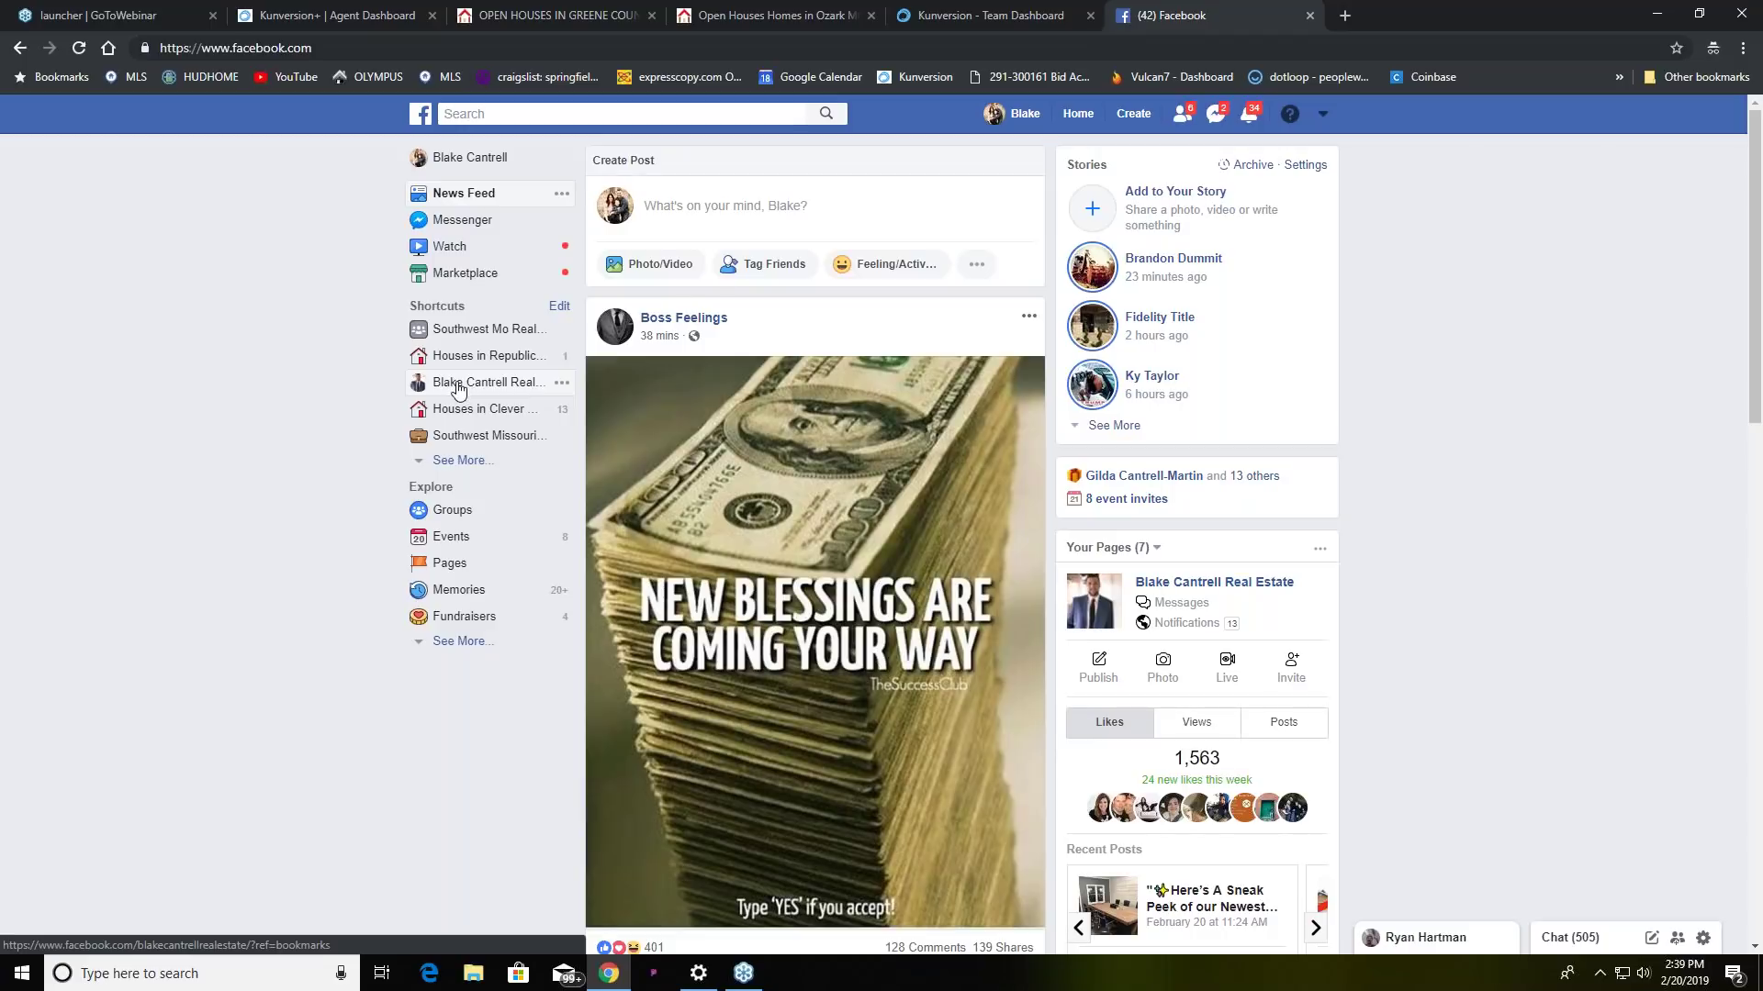
{"action": "left_click", "coordinate": [458, 390]}
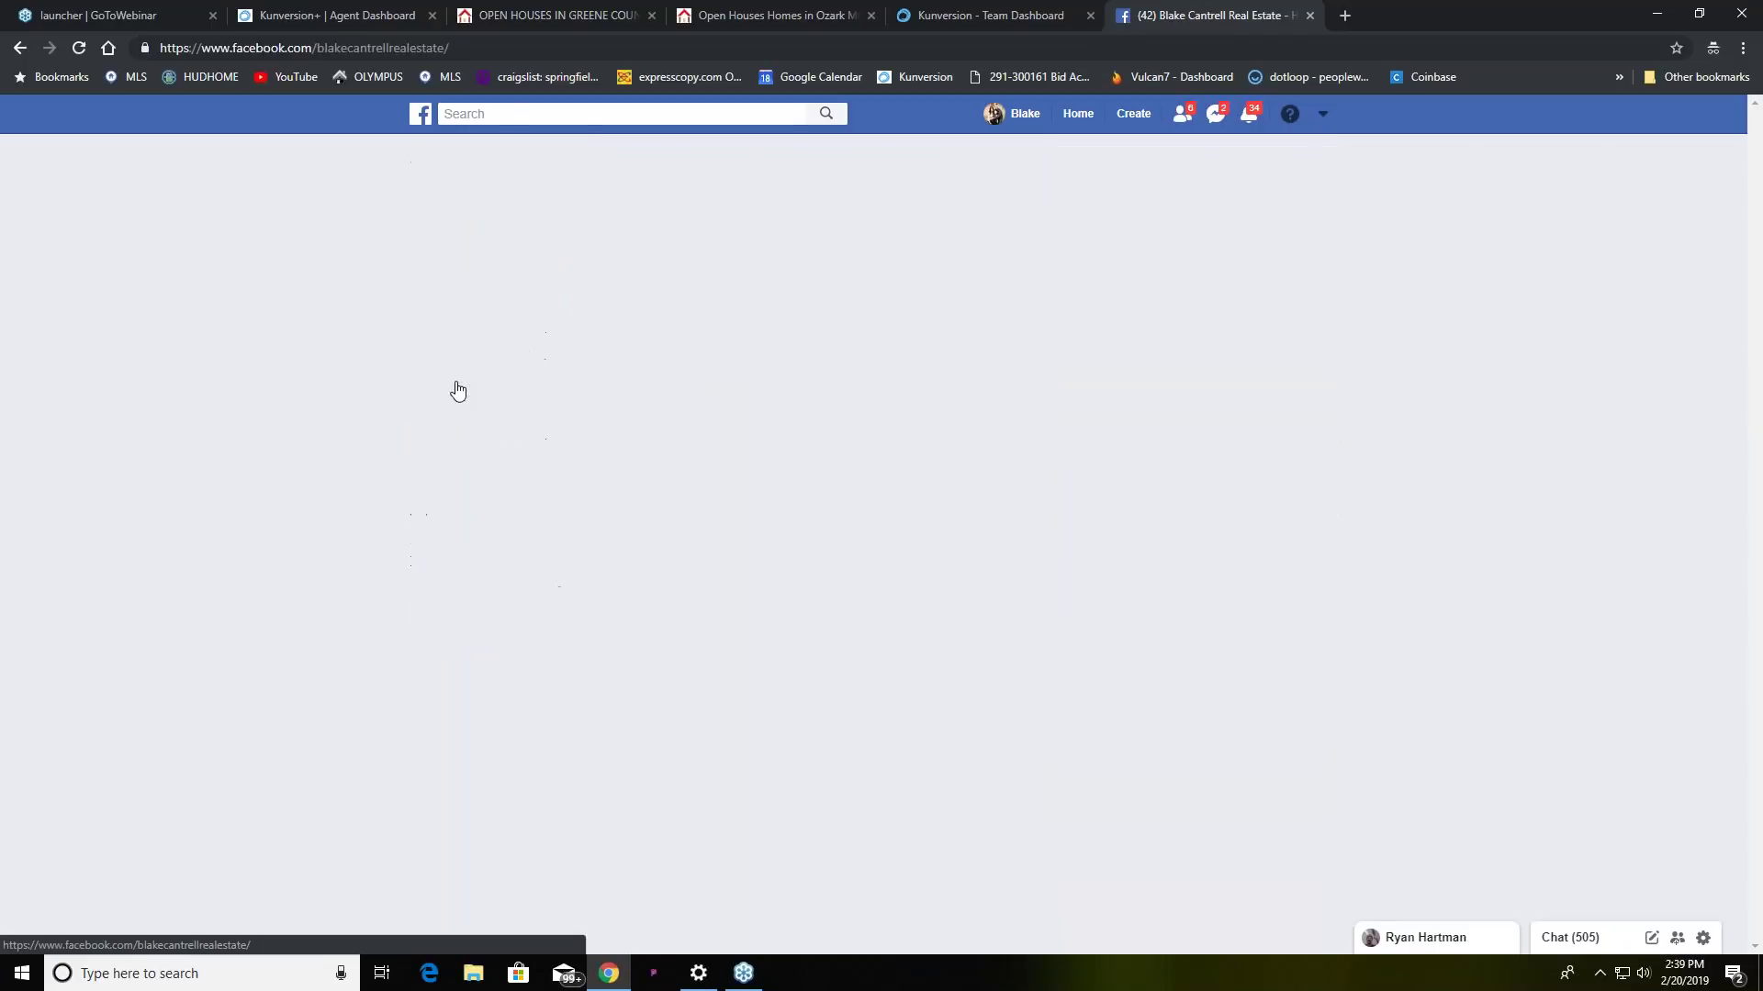